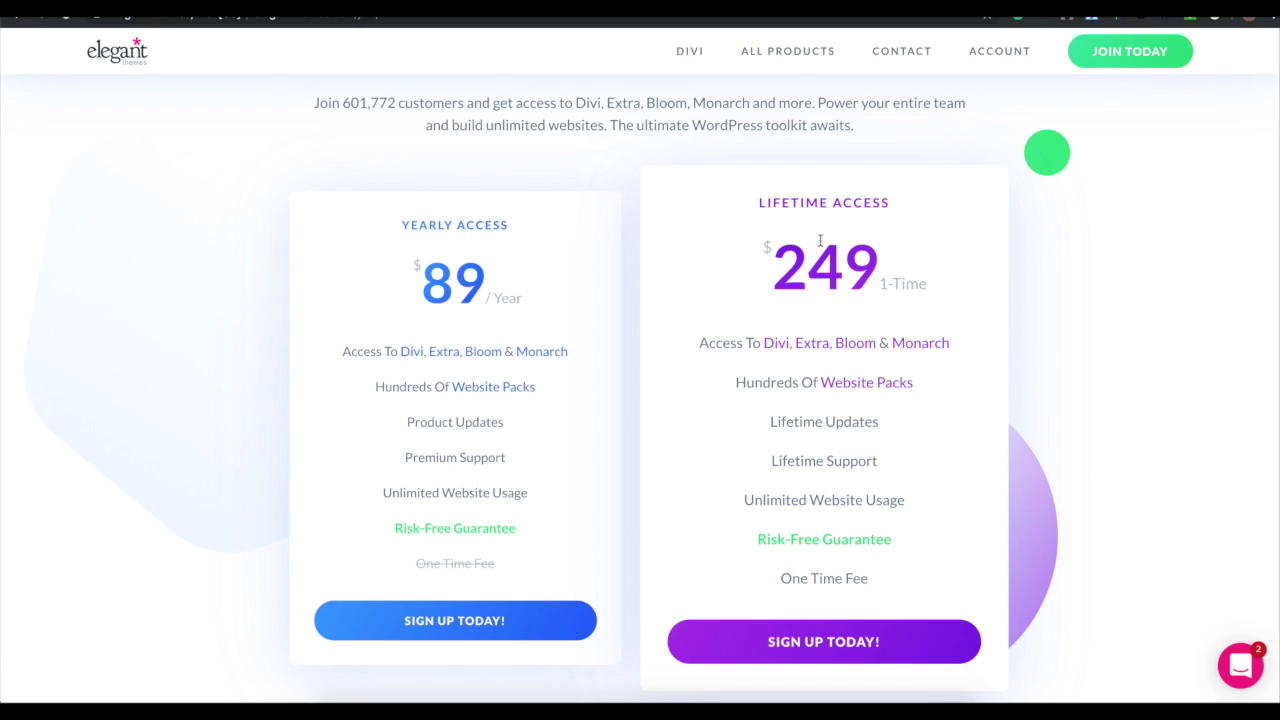
Step: Examine the Elegant Themes pricing page, comparing the Yearly Access and Lifetime Access plans and their discounted offers
{"action": "scroll", "coordinate": [866, 374], "scroll_direction": "down", "scroll_amount": 1}
{"action": "mouse_move", "coordinate": [864, 375]}
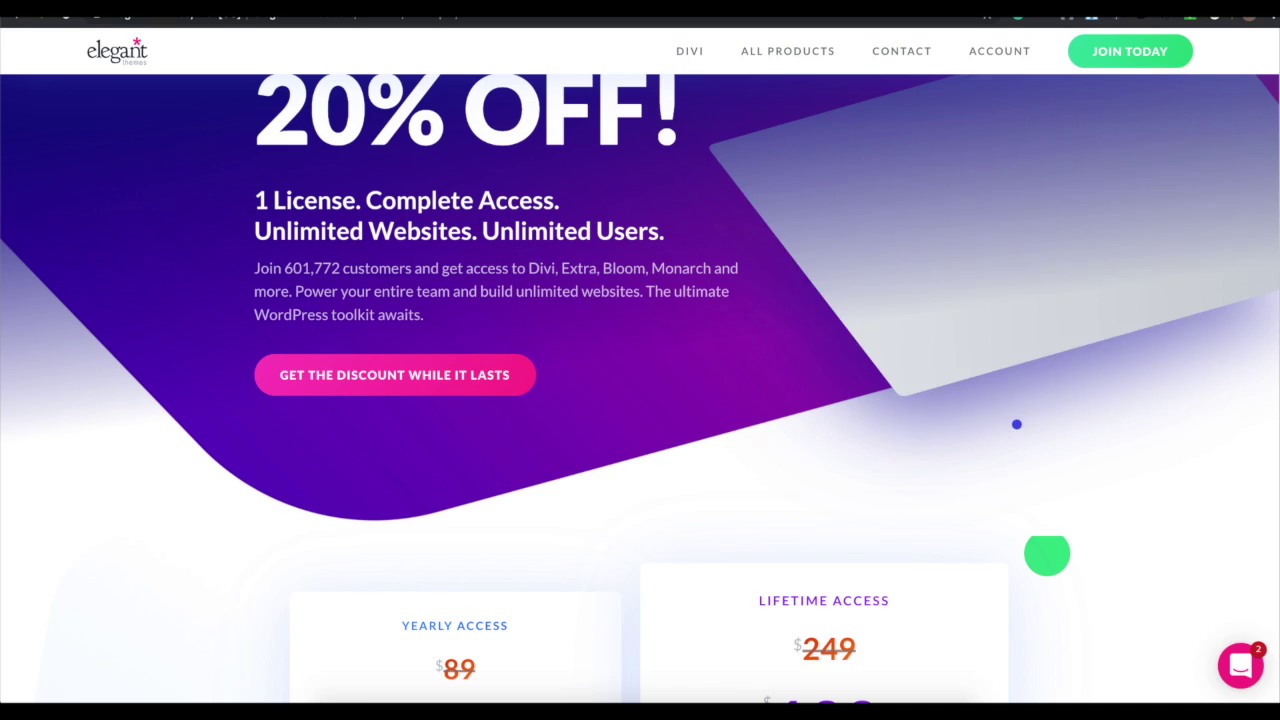
{"action": "scroll", "coordinate": [455, 188], "scroll_direction": "down", "scroll_amount": 3}
{"action": "scroll", "coordinate": [850, 410], "scroll_direction": "down", "scroll_amount": 2}
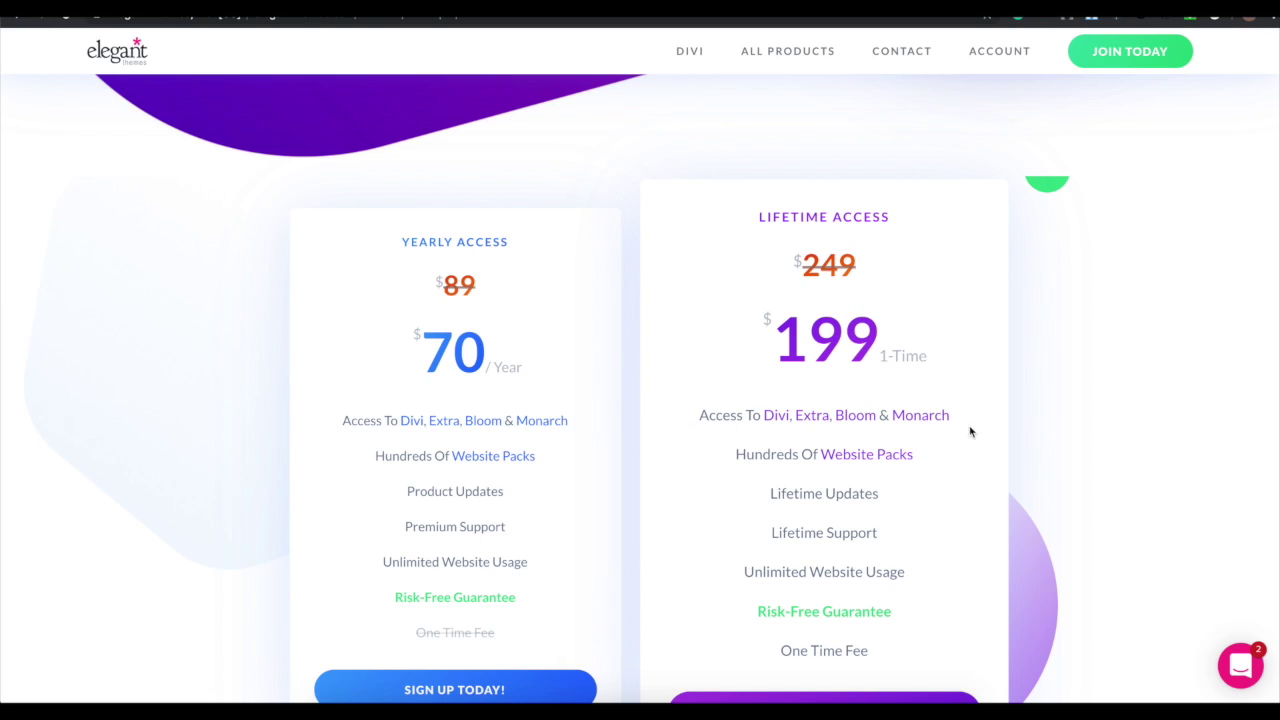
{"action": "scroll", "coordinate": [885, 535], "scroll_direction": "down", "scroll_amount": 1}
{"action": "scroll", "coordinate": [906, 494], "scroll_direction": "down", "scroll_amount": 3}
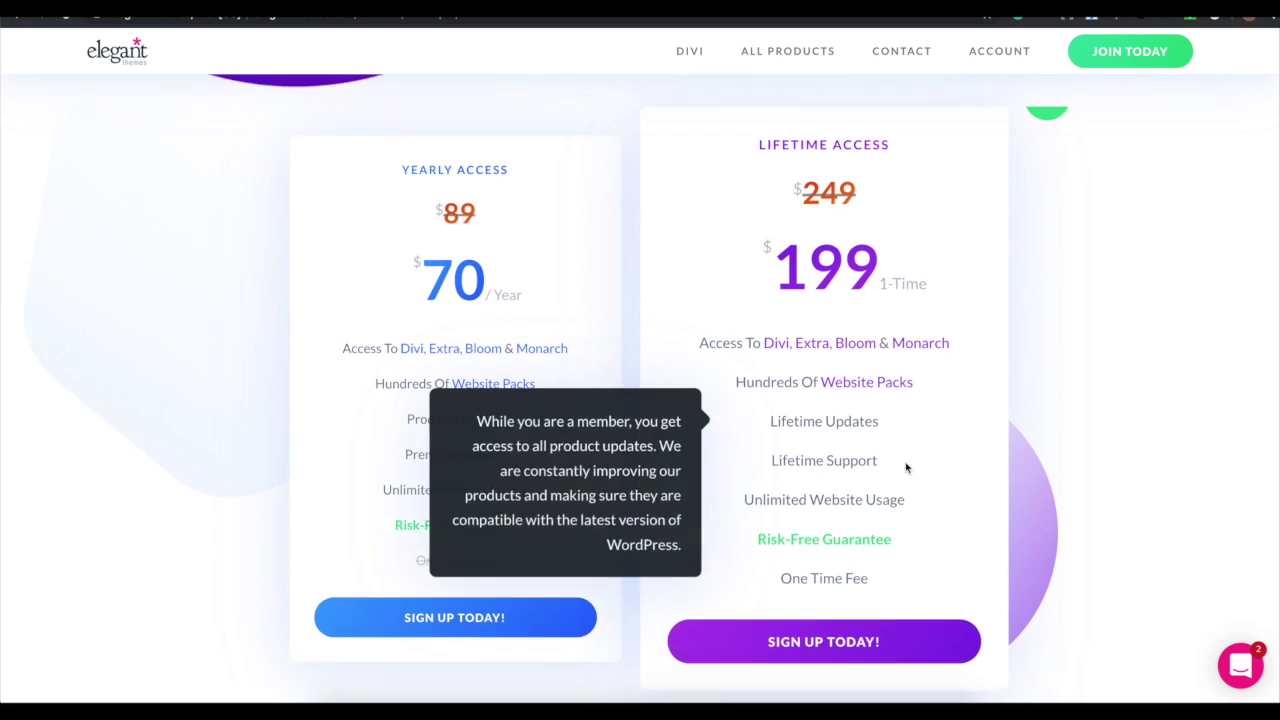
{"action": "scroll", "coordinate": [983, 386], "scroll_direction": "up", "scroll_amount": 5}
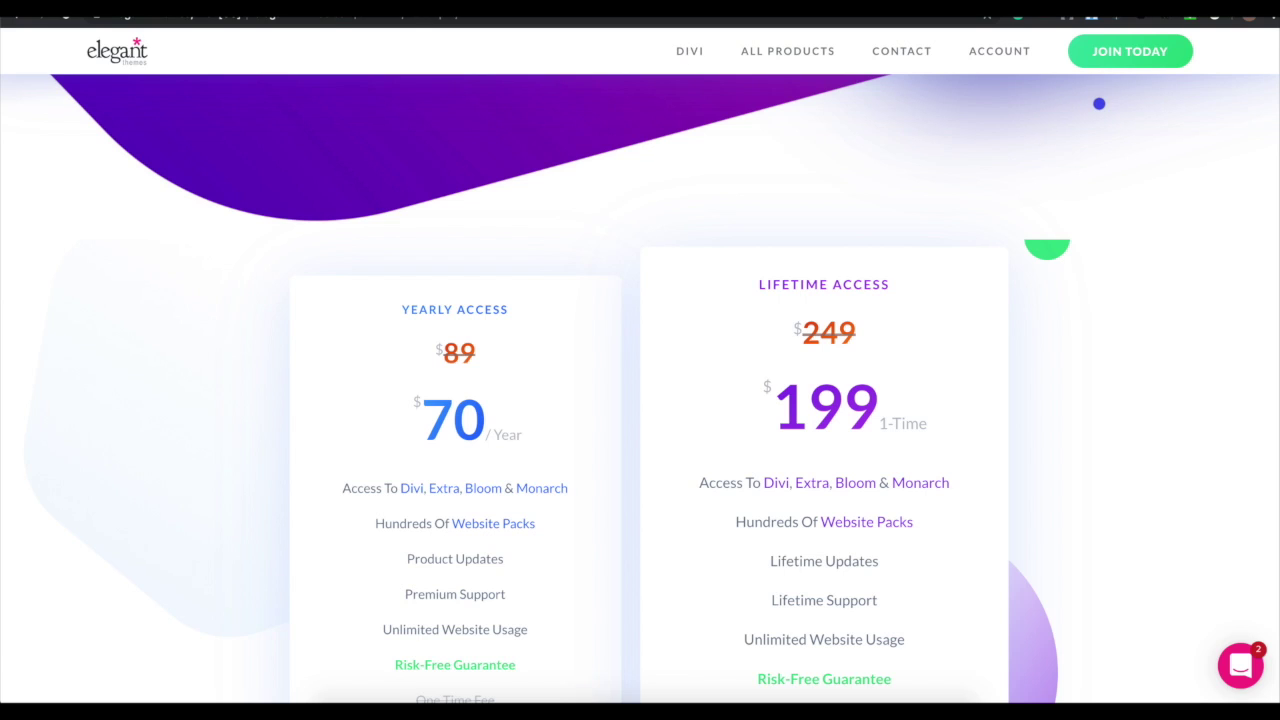
Step: Switch to the WordPress dashboard and open the form for uploading a new theme
{"action": "key", "text": "ctrl+Tab"}
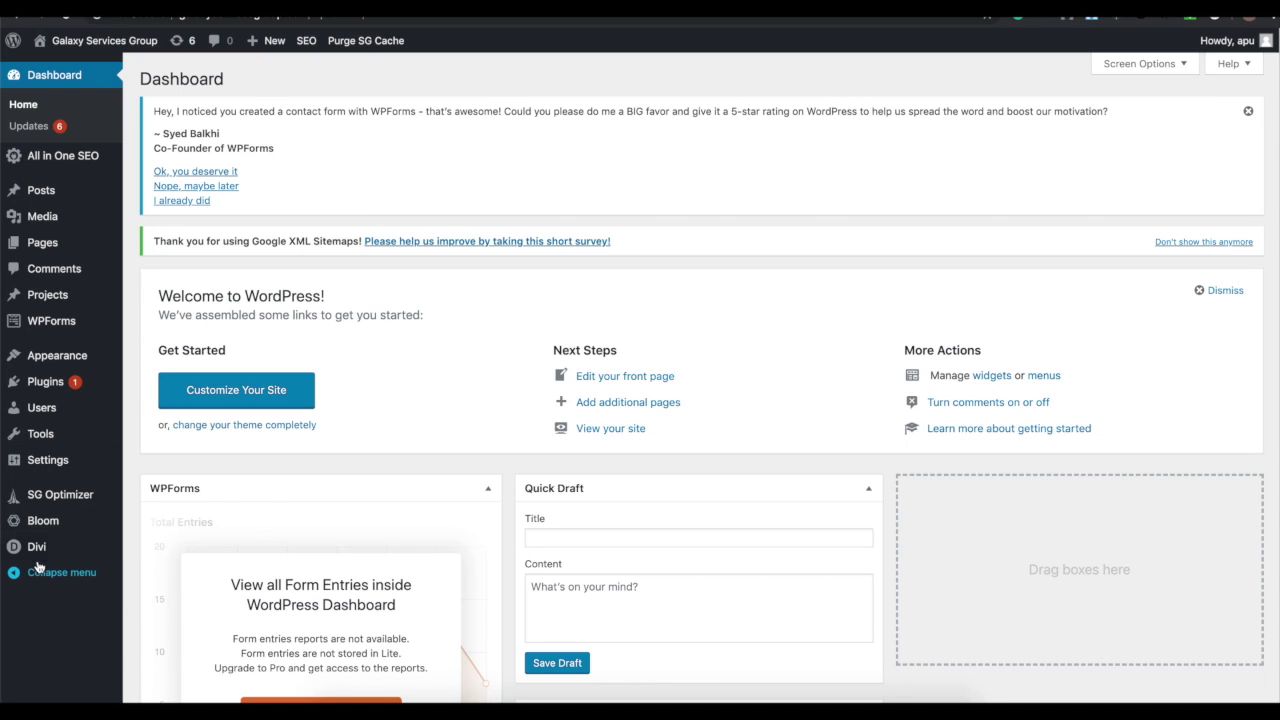
{"action": "mouse_move", "coordinate": [39, 560]}
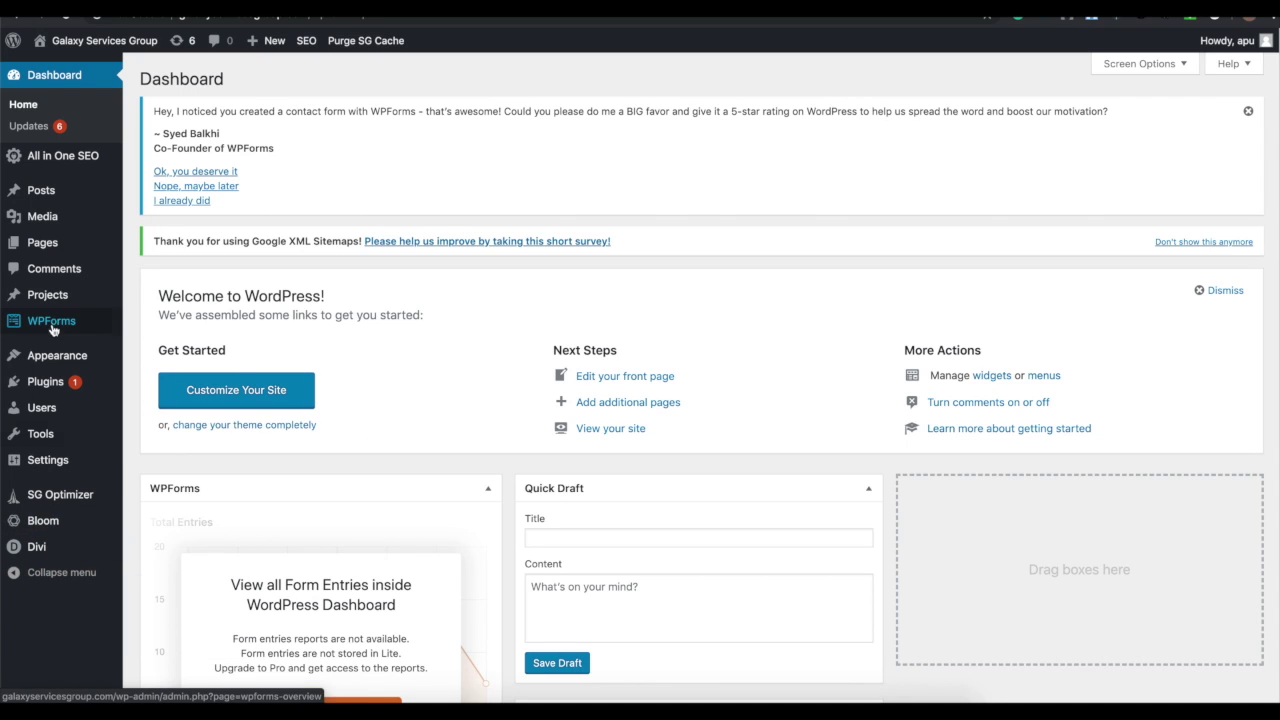
{"action": "mouse_move", "coordinate": [52, 357]}
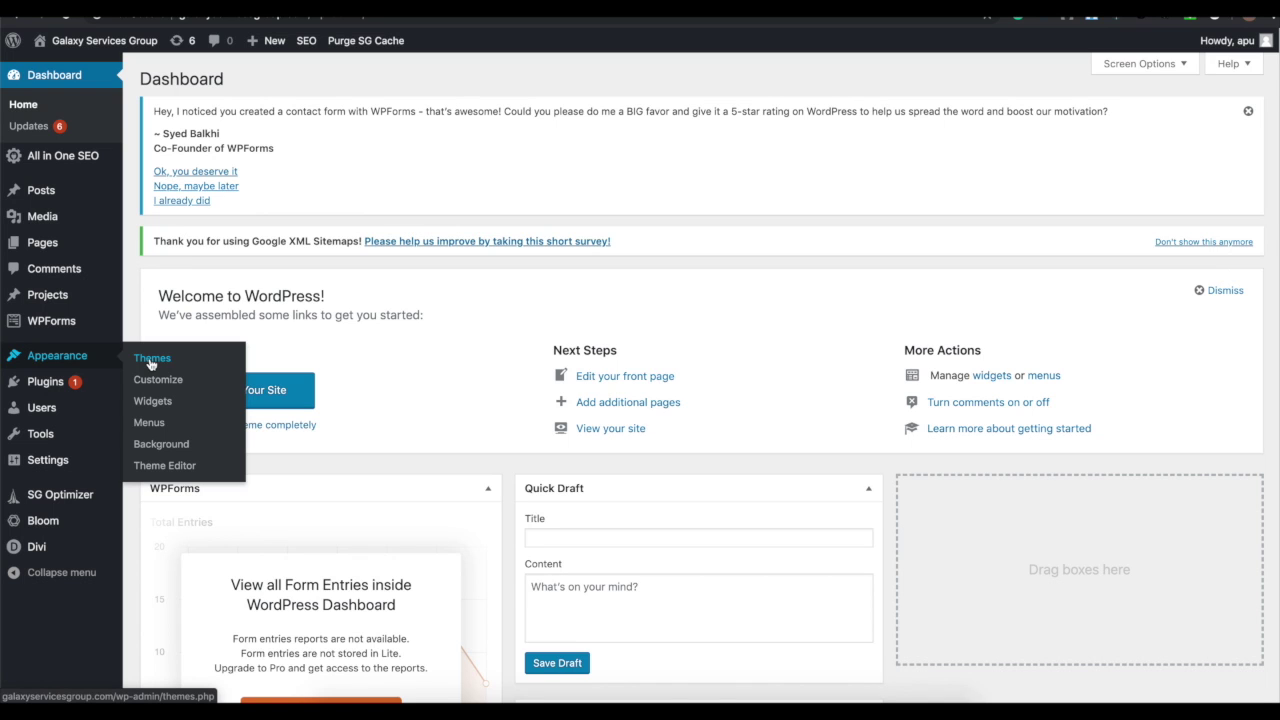
{"action": "left_click", "coordinate": [151, 361]}
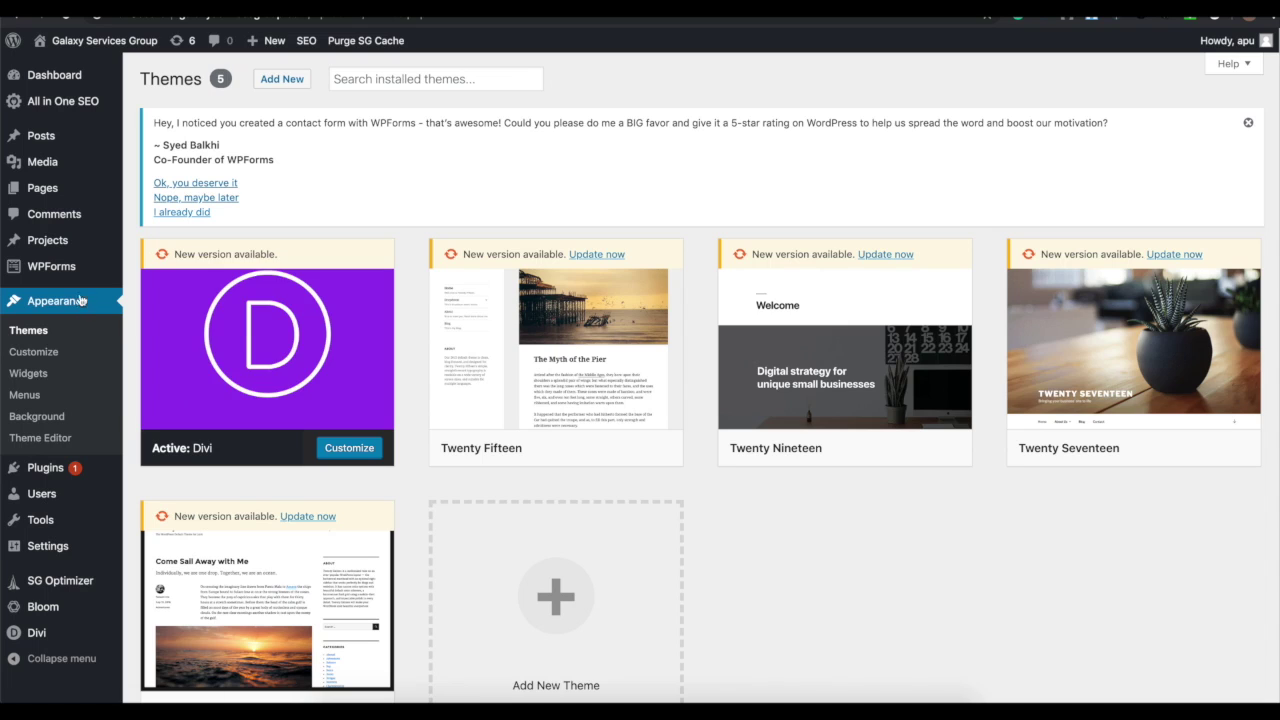
{"action": "mouse_move", "coordinate": [236, 343]}
{"action": "left_click", "coordinate": [282, 79]}
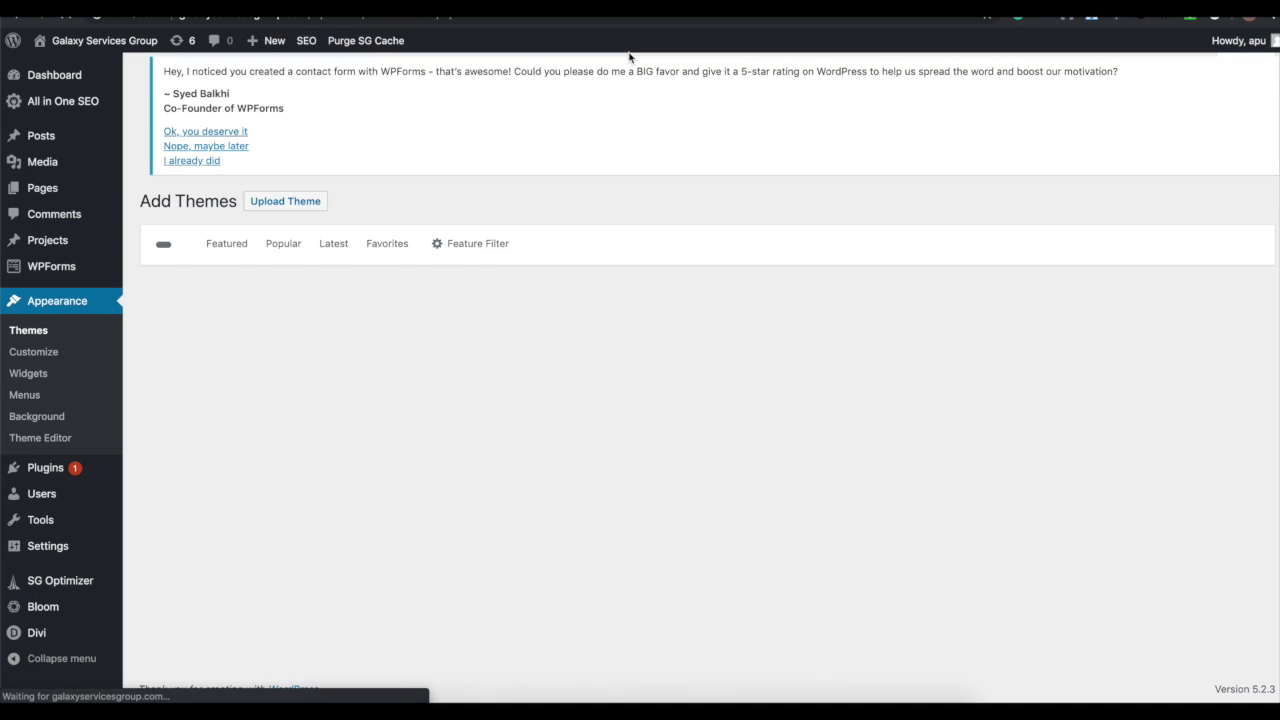
{"action": "left_click", "coordinate": [280, 88]}
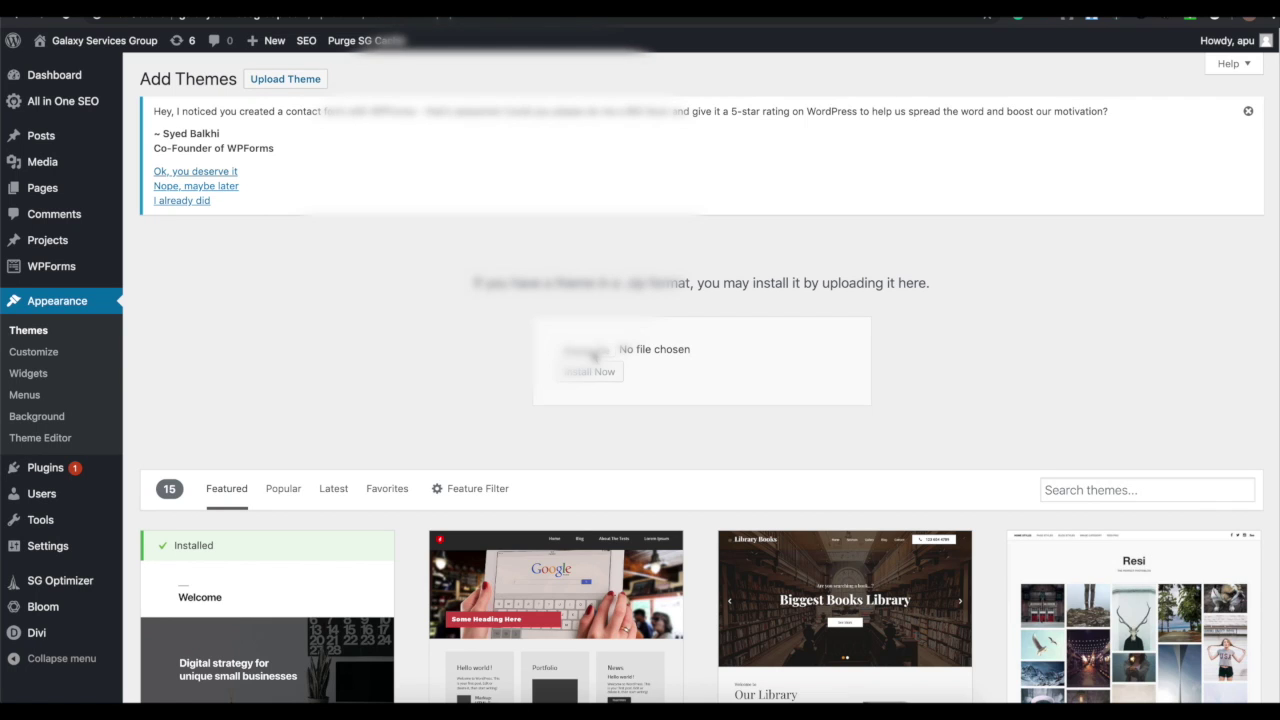
Step: Choose the theme's zip file from the Downloads folder and install it
{"action": "left_click", "coordinate": [592, 350]}
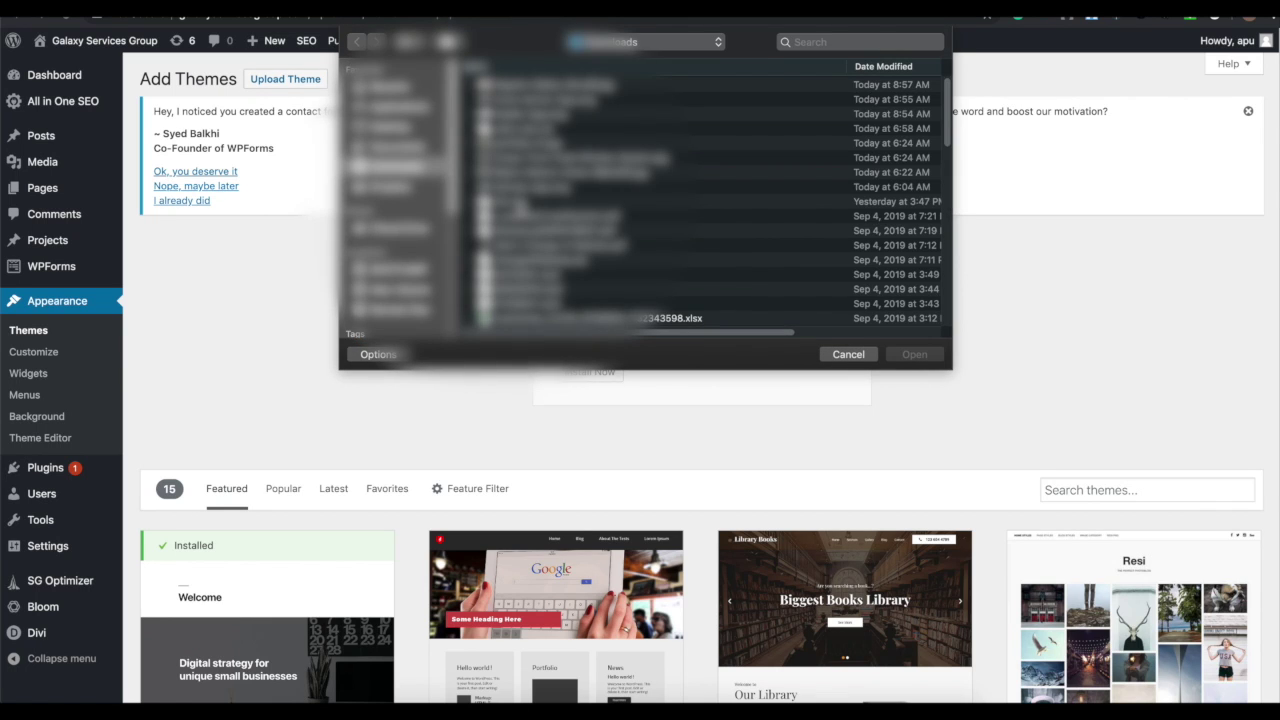
{"action": "left_click", "coordinate": [515, 203]}
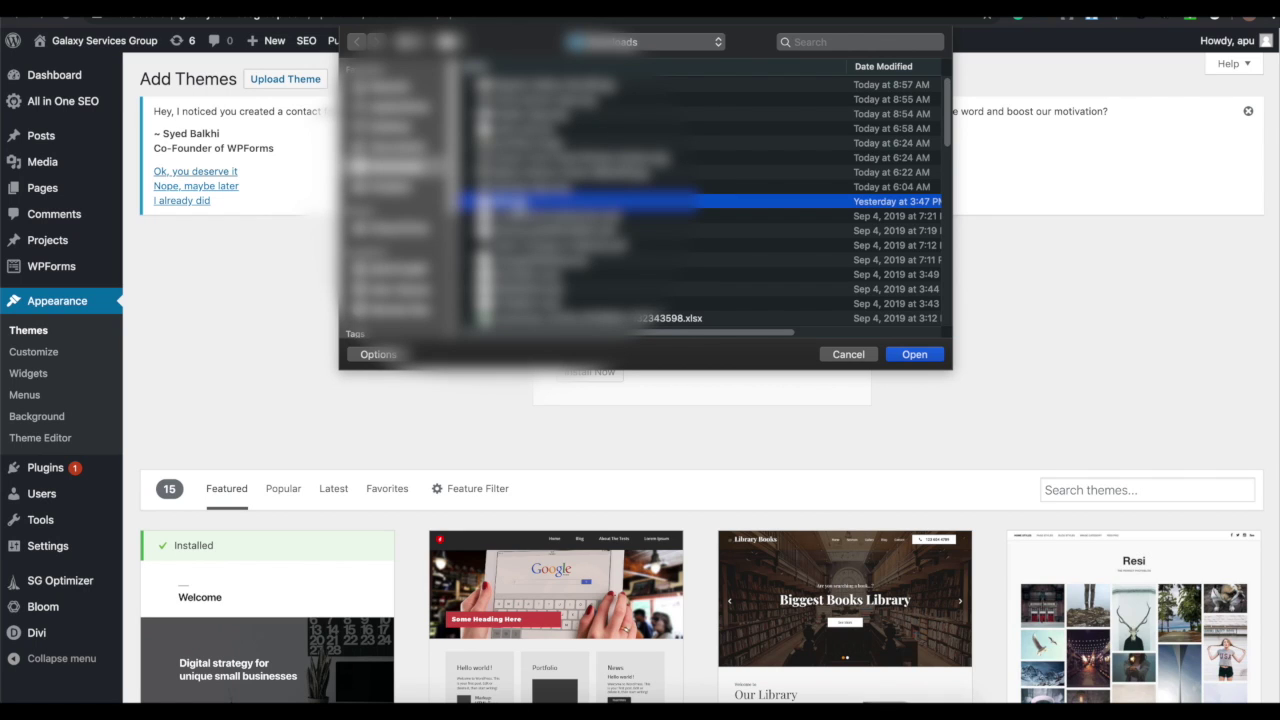
{"action": "left_click", "coordinate": [914, 355]}
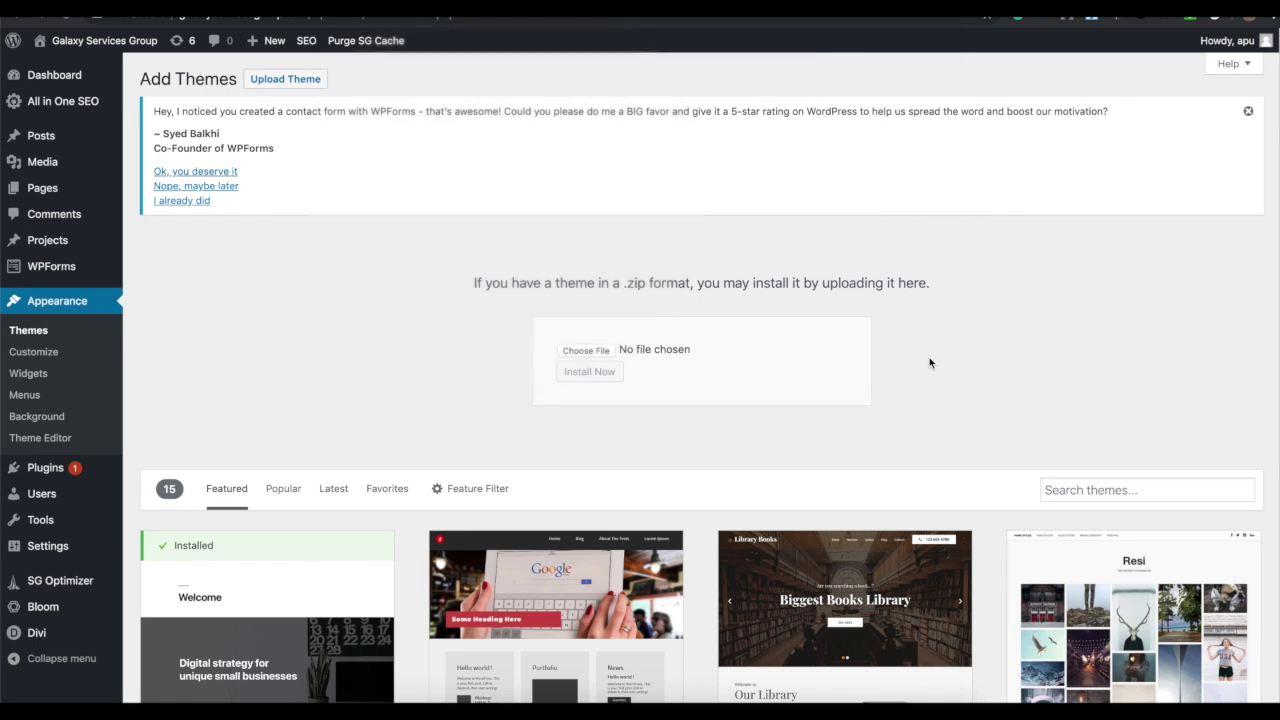
{"action": "left_click", "coordinate": [581, 381]}
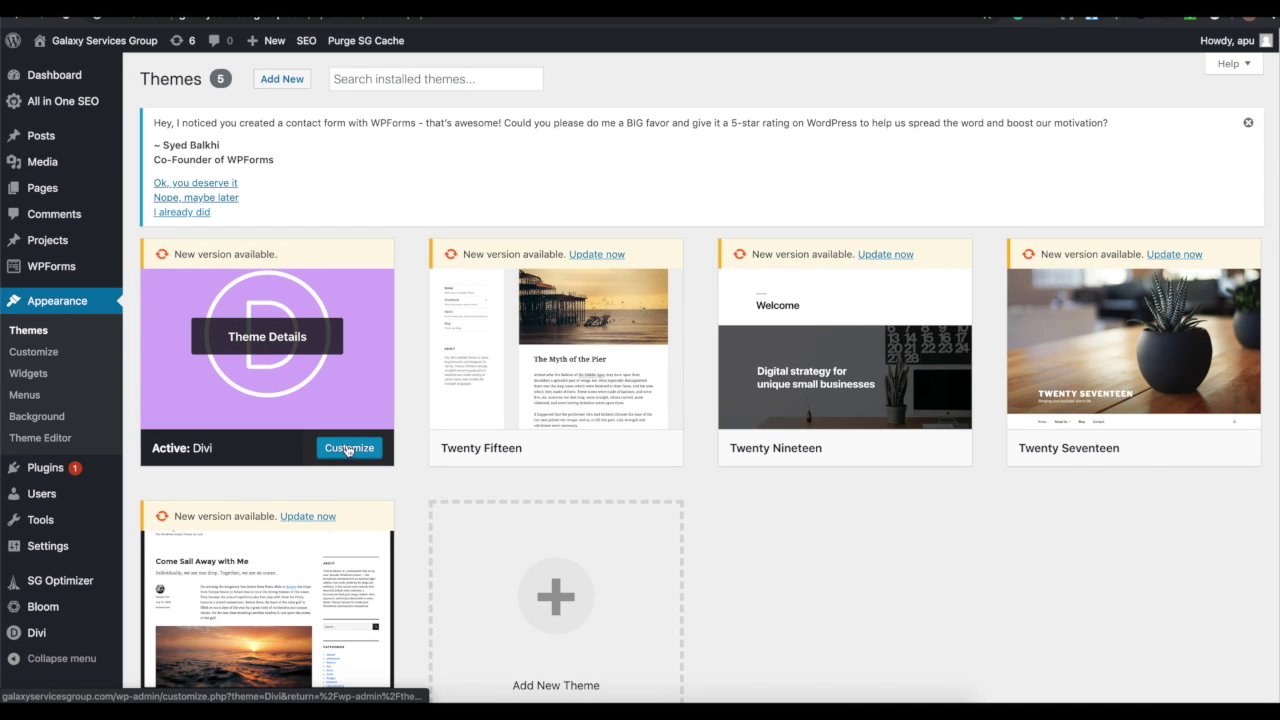
Step: Enter the account username and API key in the Divi theme's update settings and save the changes
{"action": "left_click", "coordinate": [40, 645]}
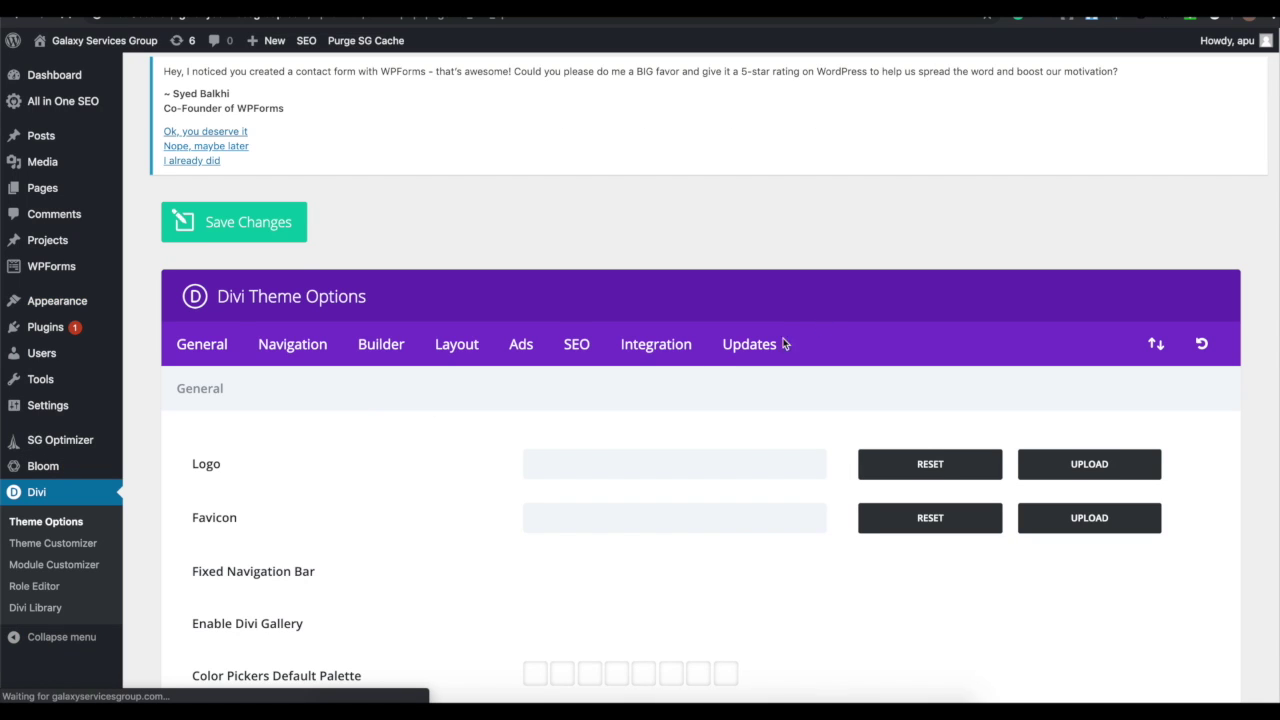
{"action": "left_click", "coordinate": [752, 344]}
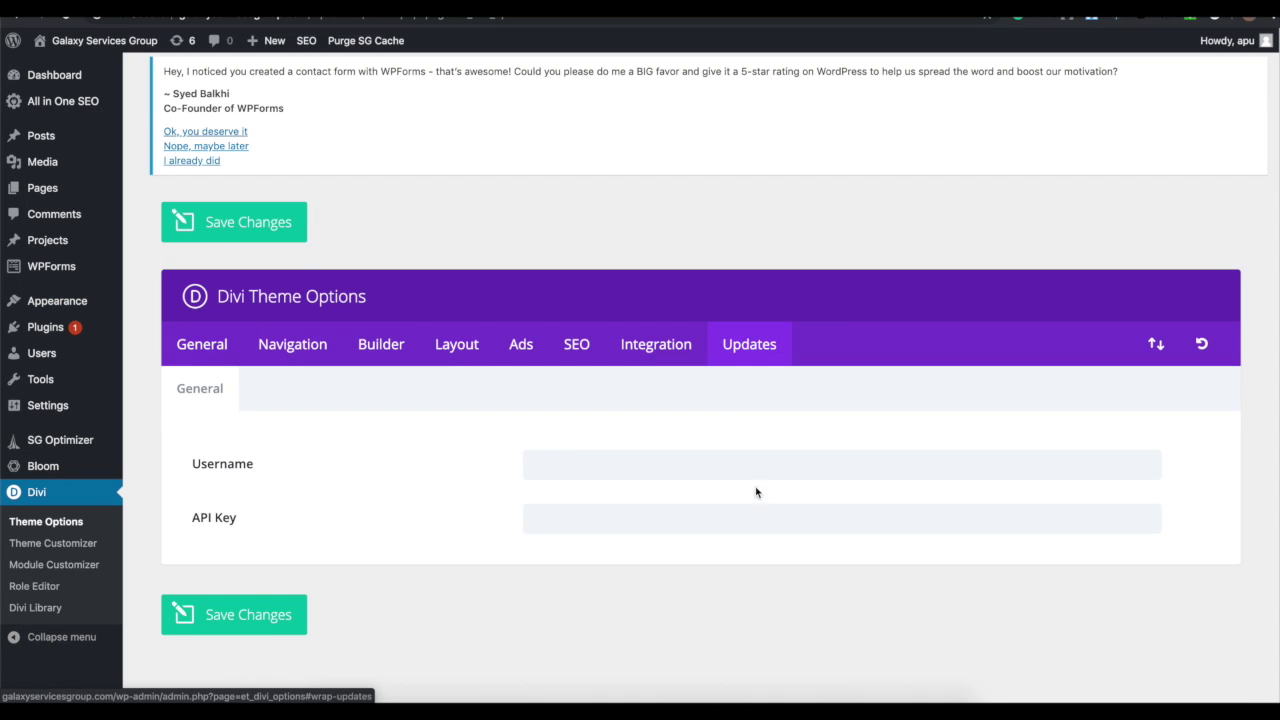
{"action": "left_click", "coordinate": [697, 470]}
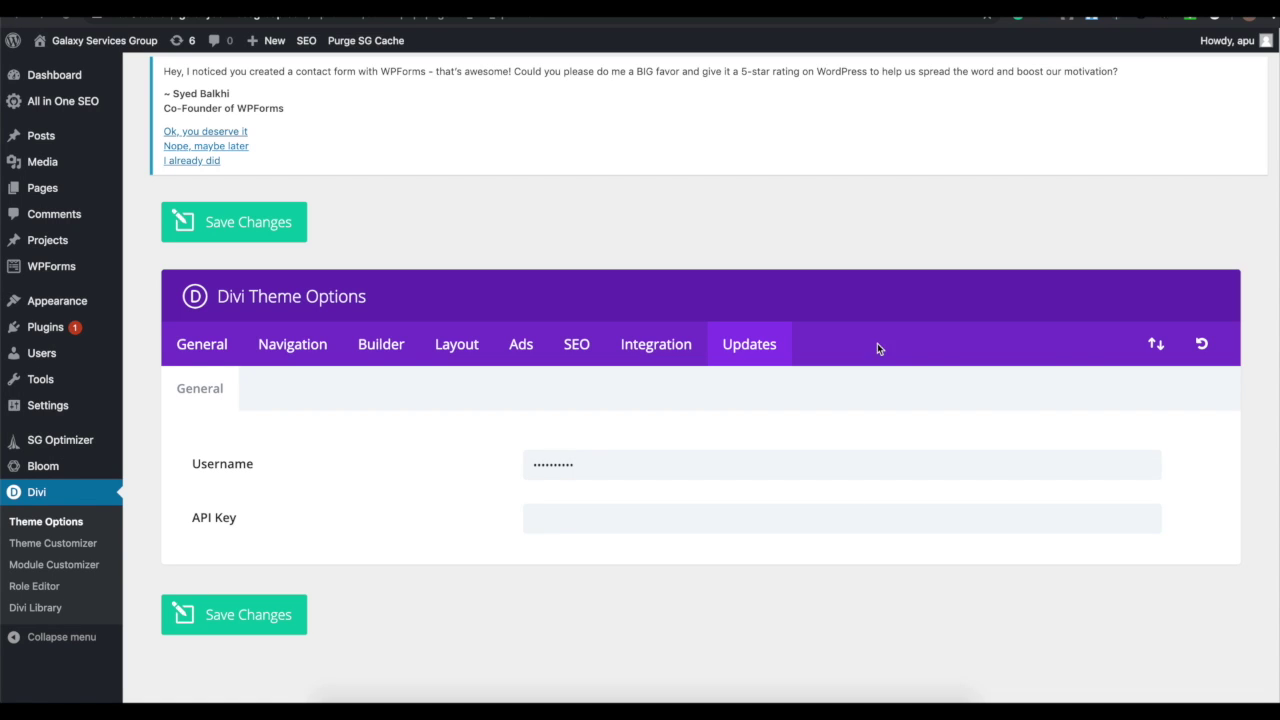
{"action": "left_click", "coordinate": [629, 522]}
{"action": "key", "text": "ctrl+v"}
{"action": "left_click", "coordinate": [267, 630]}
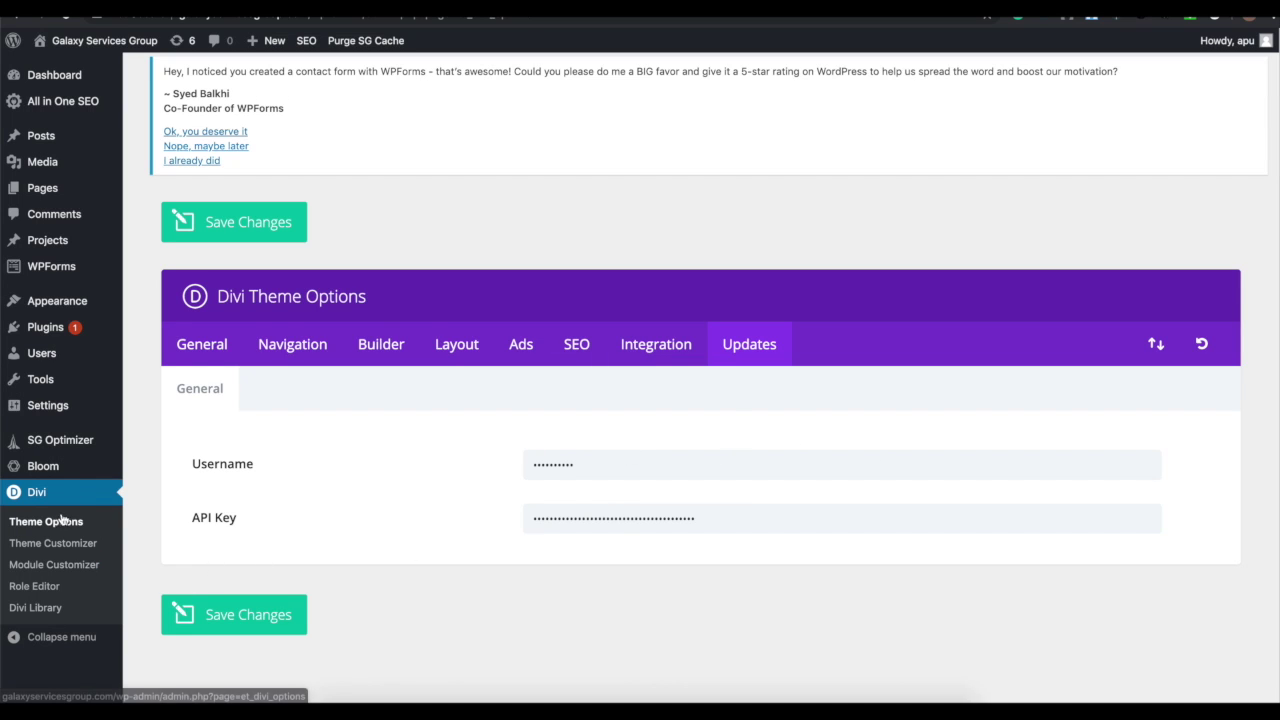
Step: Return to the installed themes and update the Divi theme to the new version
{"action": "left_click", "coordinate": [196, 298]}
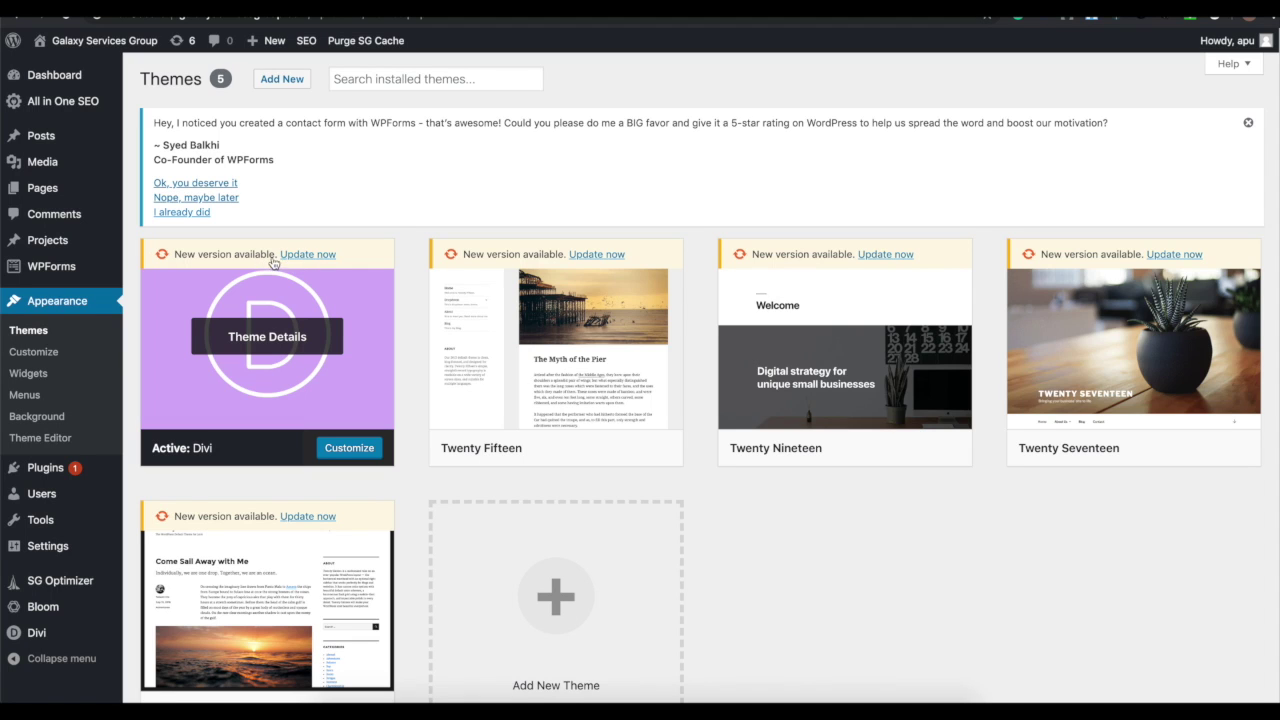
{"action": "left_click", "coordinate": [306, 254]}
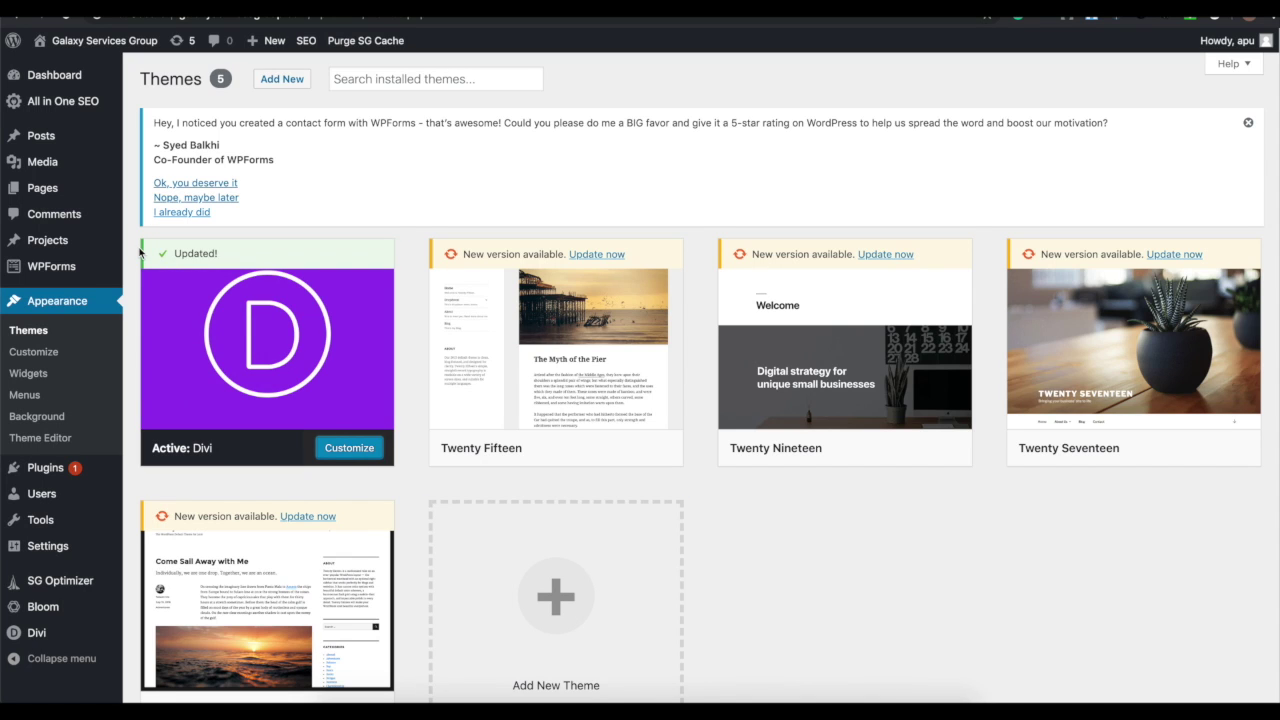
Step: Examine Divi's general theme options, from the logo, social icons and profile URLs to post counts, script minification and custom CSS
{"action": "left_click", "coordinate": [51, 640]}
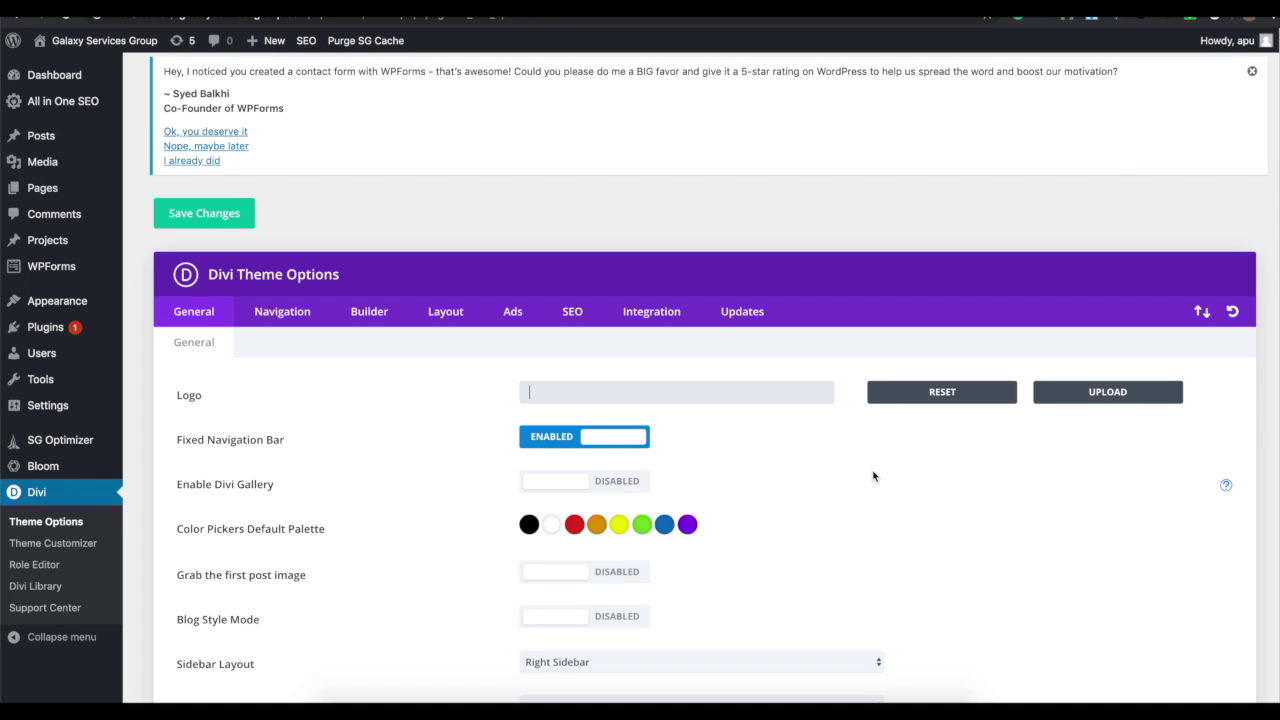
{"action": "scroll", "coordinate": [750, 480], "scroll_direction": "down", "scroll_amount": 1}
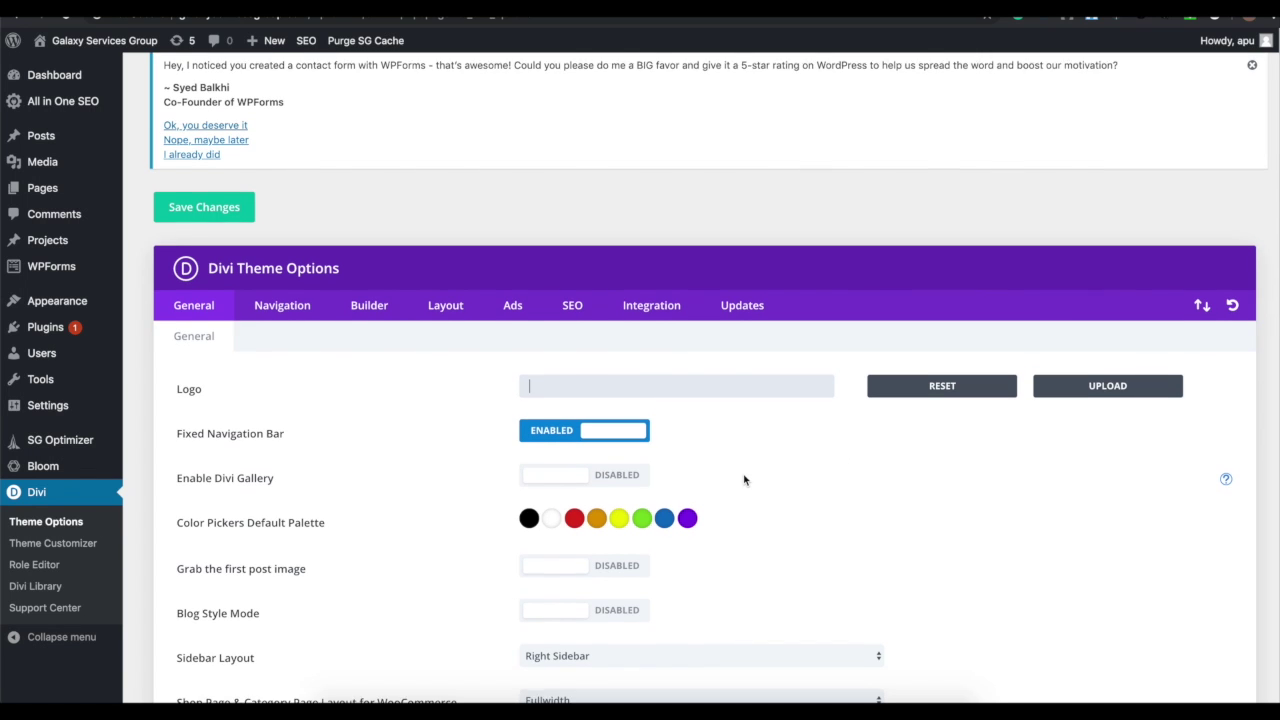
{"action": "scroll", "coordinate": [780, 515], "scroll_direction": "down", "scroll_amount": 1}
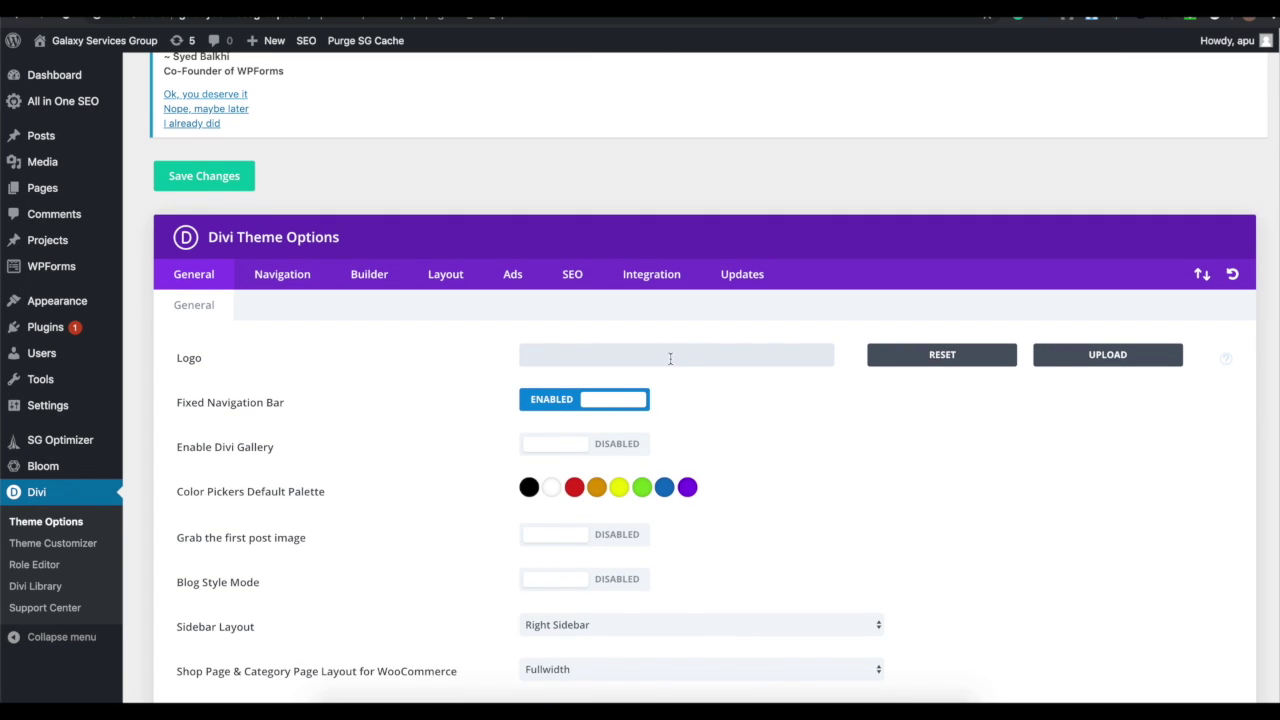
{"action": "scroll", "coordinate": [840, 466], "scroll_direction": "down", "scroll_amount": 3}
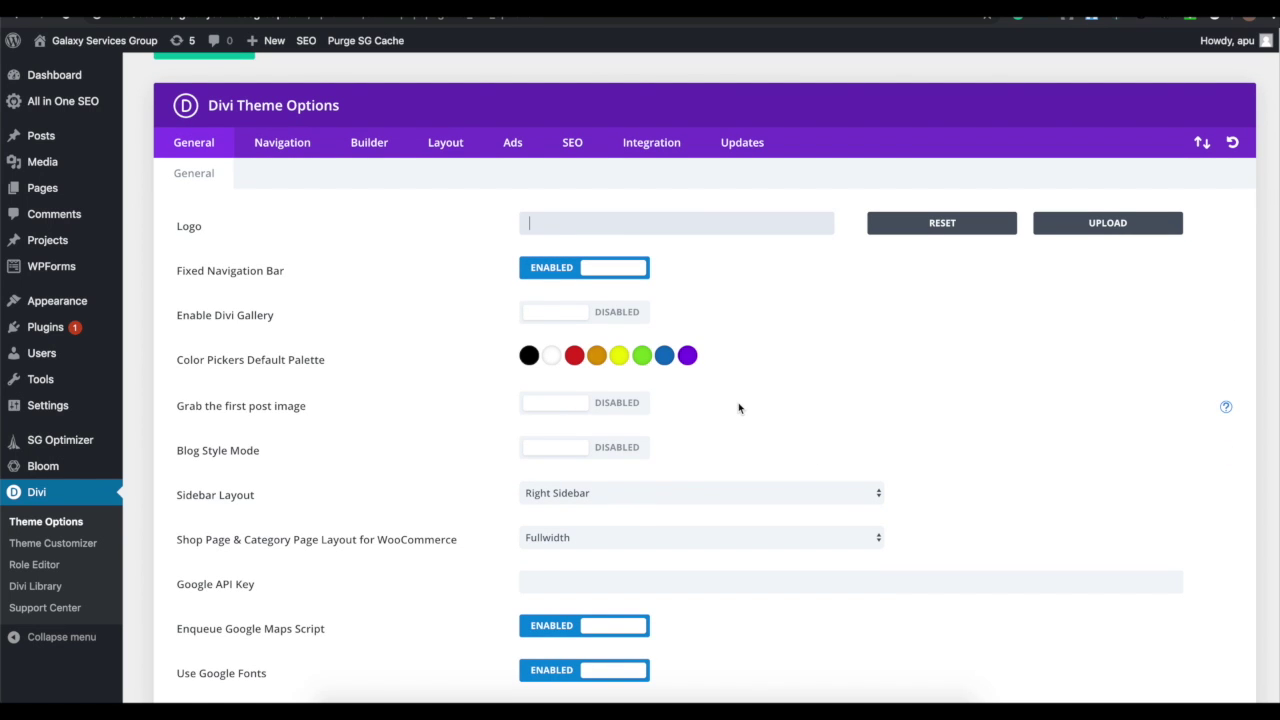
{"action": "scroll", "coordinate": [748, 421], "scroll_direction": "down", "scroll_amount": 4}
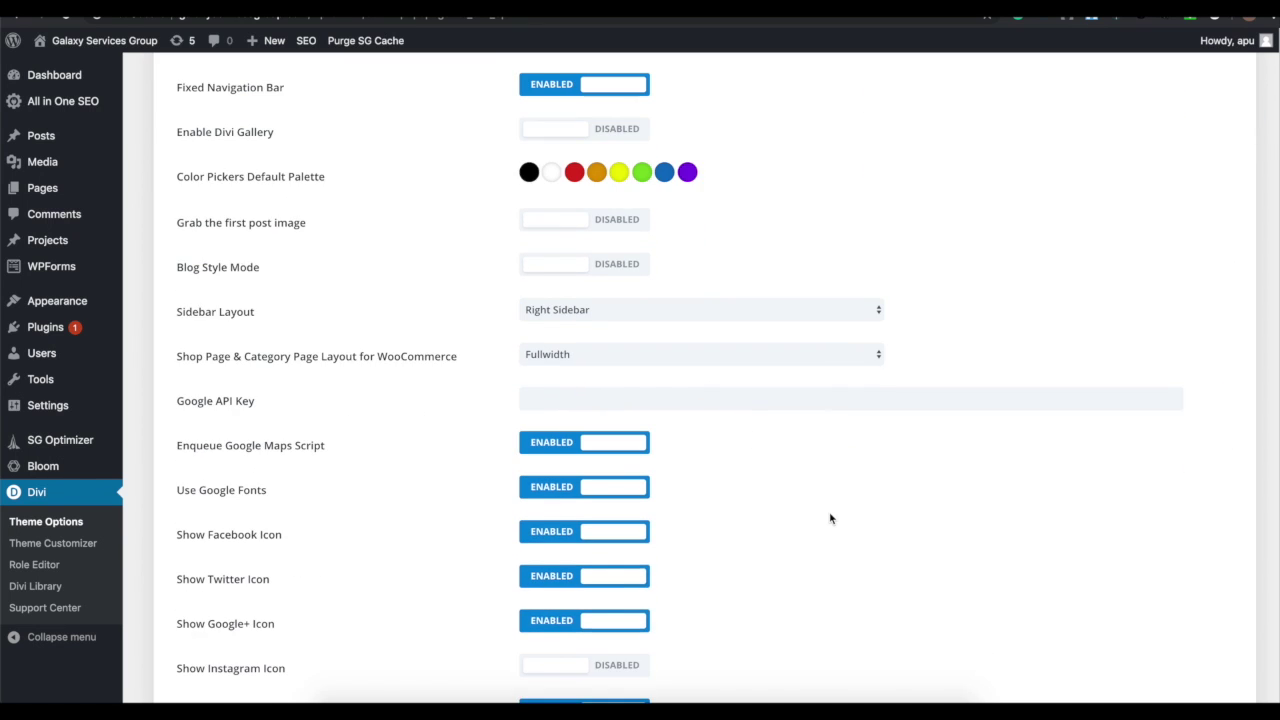
{"action": "scroll", "coordinate": [830, 518], "scroll_direction": "down", "scroll_amount": 2}
{"action": "scroll", "coordinate": [831, 414], "scroll_direction": "down", "scroll_amount": 6}
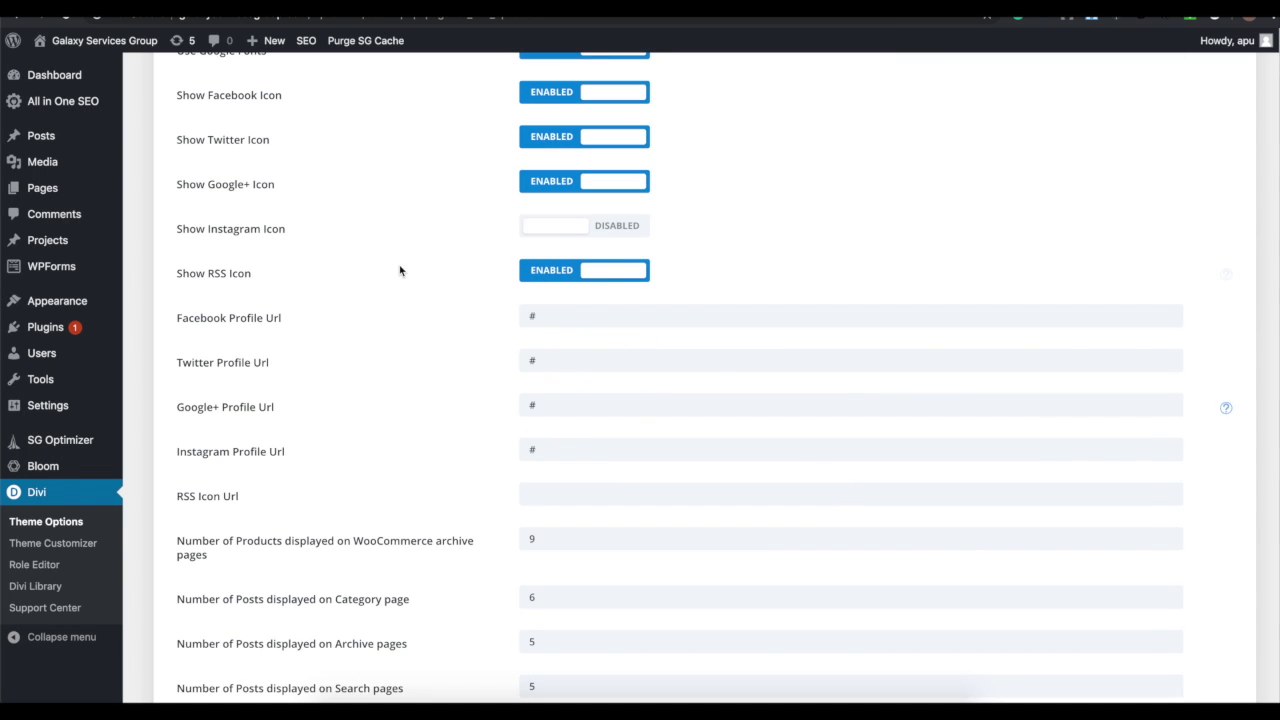
{"action": "left_click", "coordinate": [585, 320]}
{"action": "left_click", "coordinate": [594, 360]}
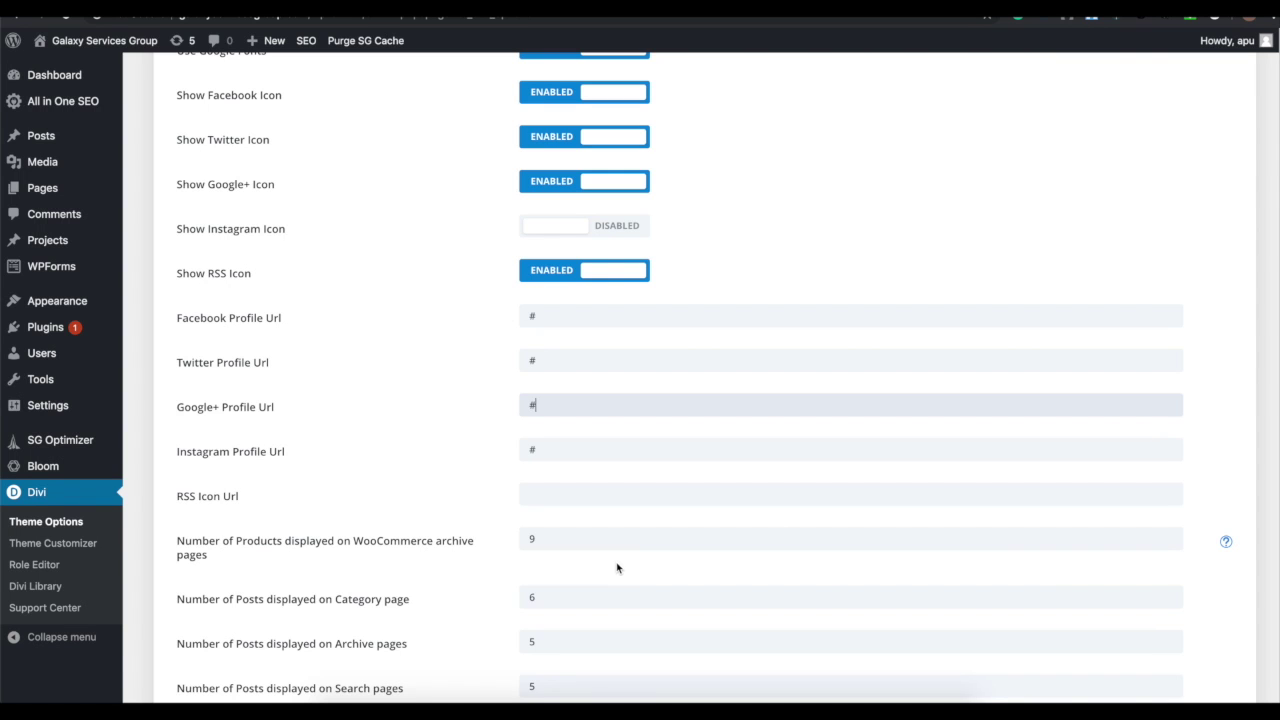
{"action": "scroll", "coordinate": [617, 547], "scroll_direction": "down", "scroll_amount": 9}
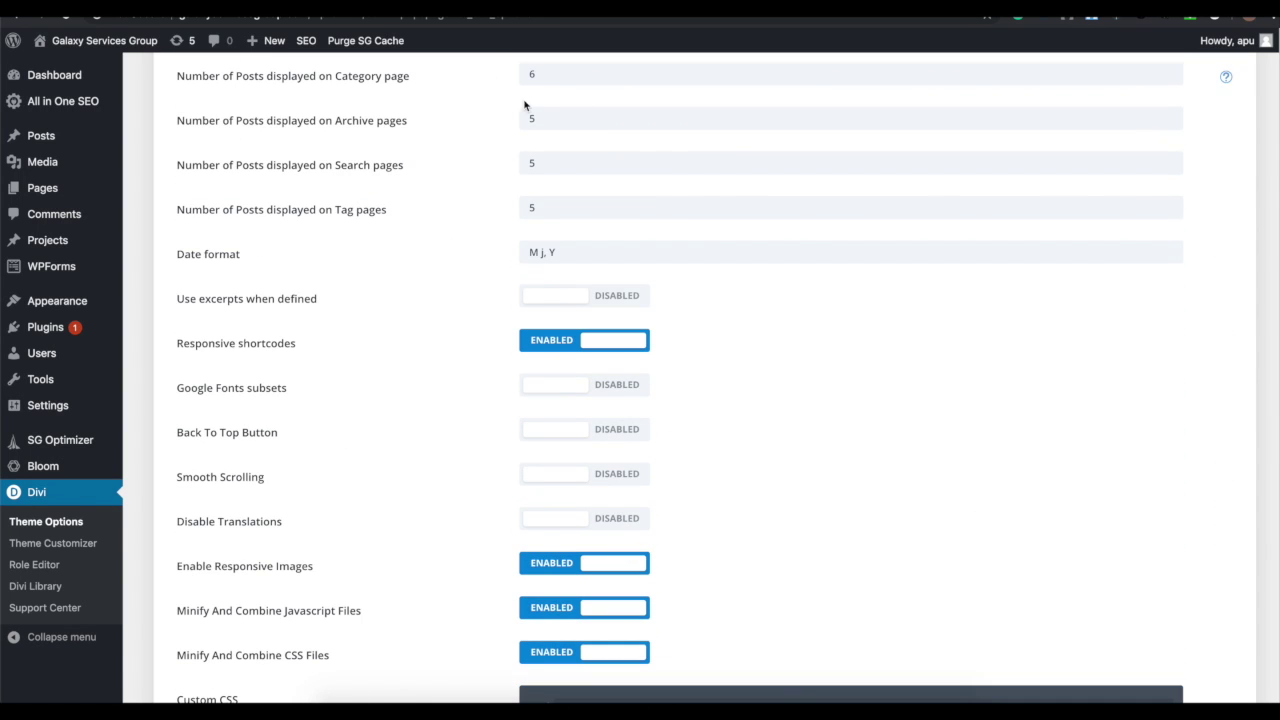
{"action": "scroll", "coordinate": [503, 91], "scroll_direction": "up", "scroll_amount": 3}
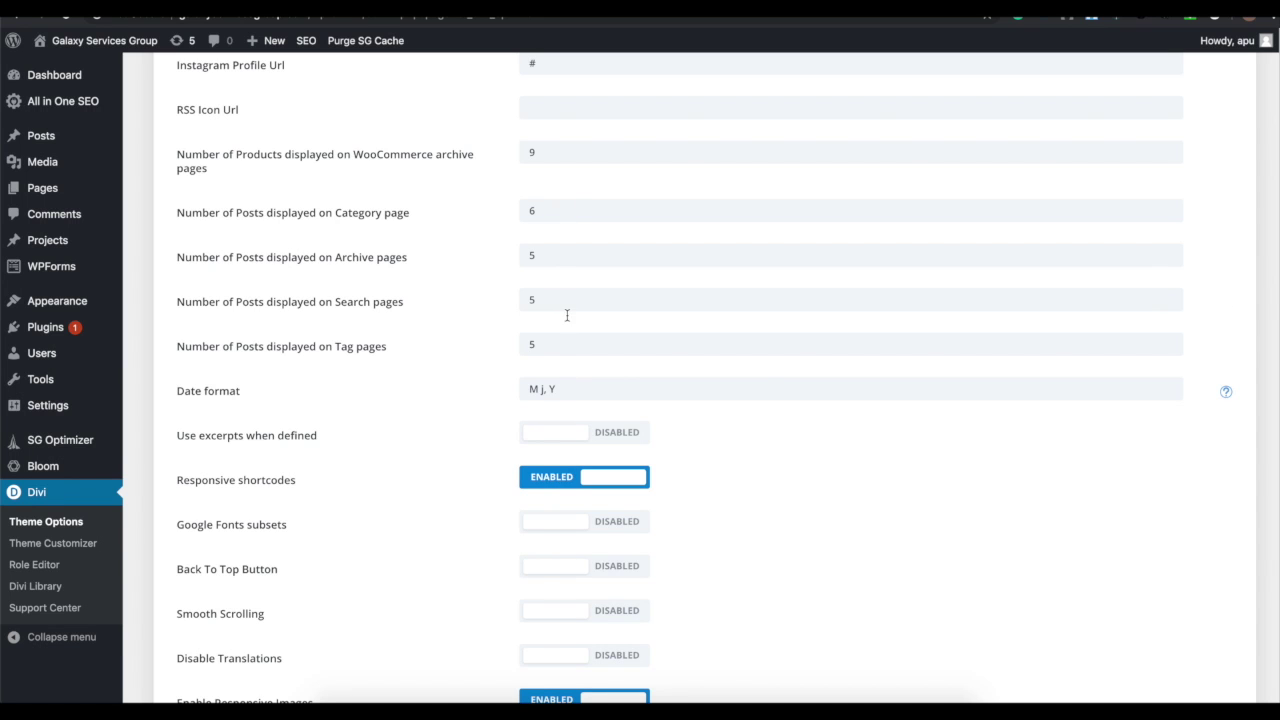
{"action": "scroll", "coordinate": [766, 383], "scroll_direction": "down", "scroll_amount": 3}
{"action": "scroll", "coordinate": [800, 390], "scroll_direction": "down", "scroll_amount": 5}
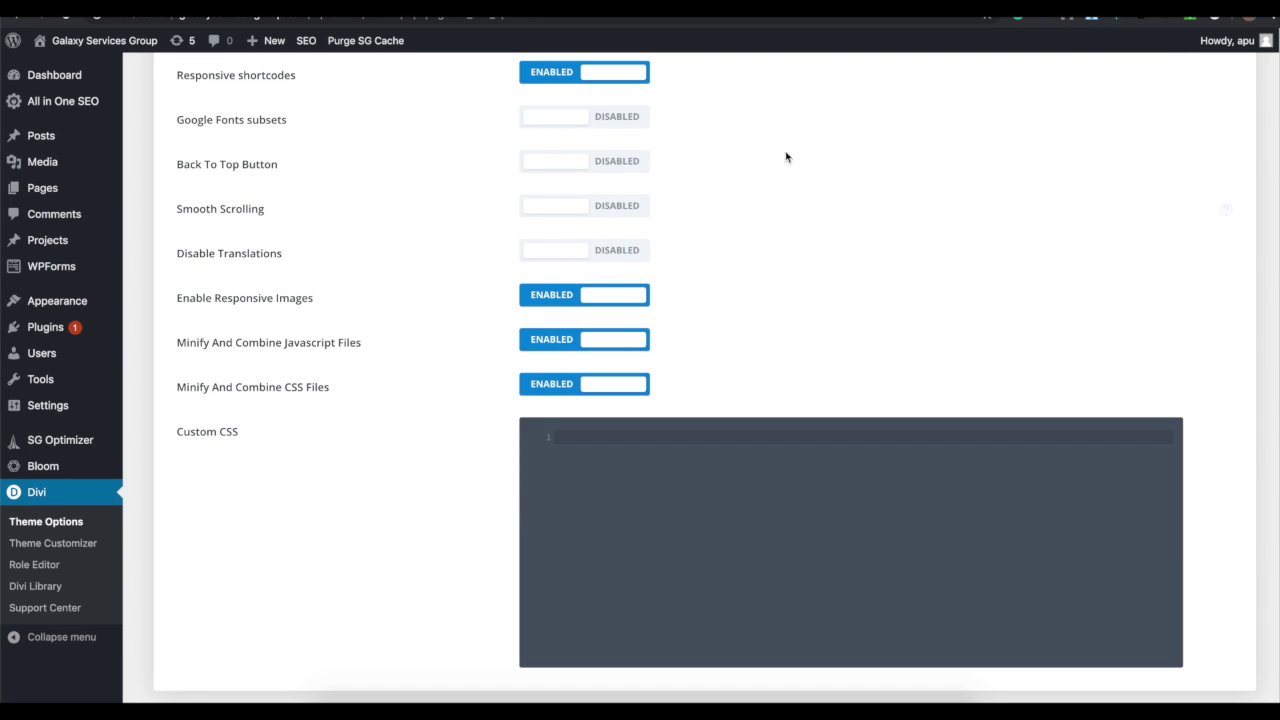
{"action": "scroll", "coordinate": [794, 157], "scroll_direction": "up", "scroll_amount": 20}
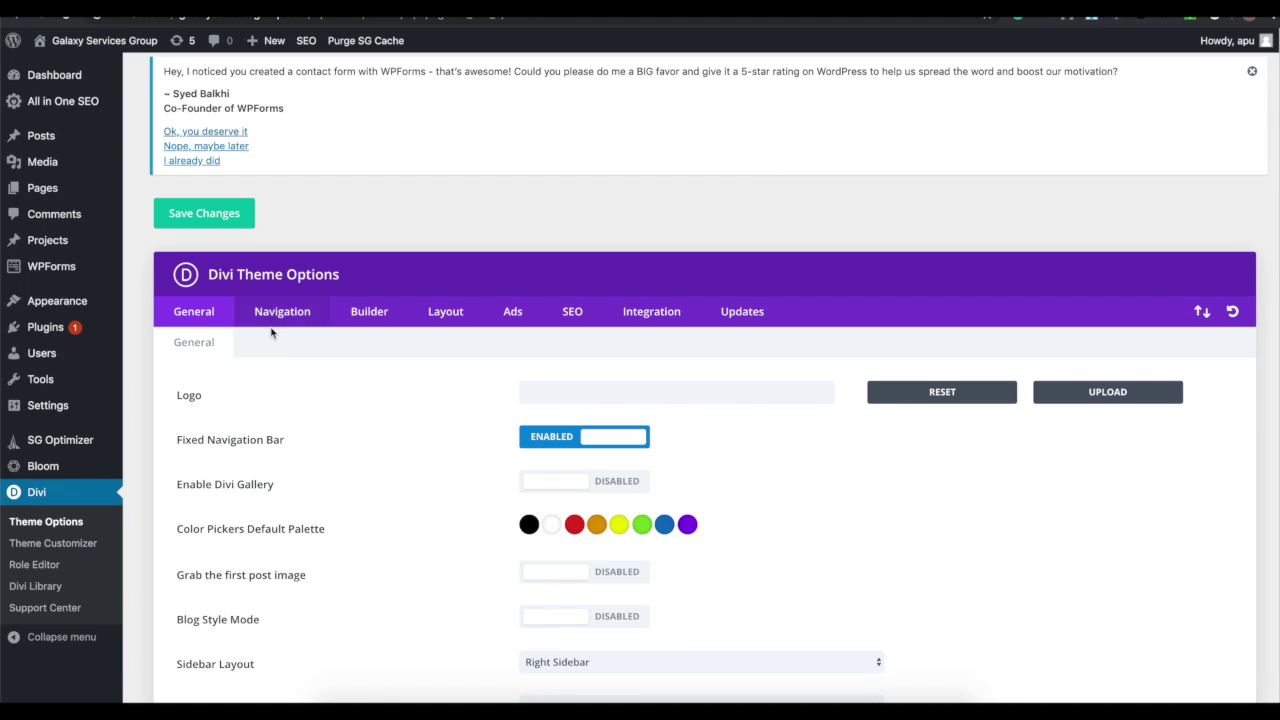
Step: Examine Divi's page and category navigation options, trying the exclusion toggle for Office & Commercial Janitorial Services, and view the Builder post type settings
{"action": "left_click", "coordinate": [275, 316]}
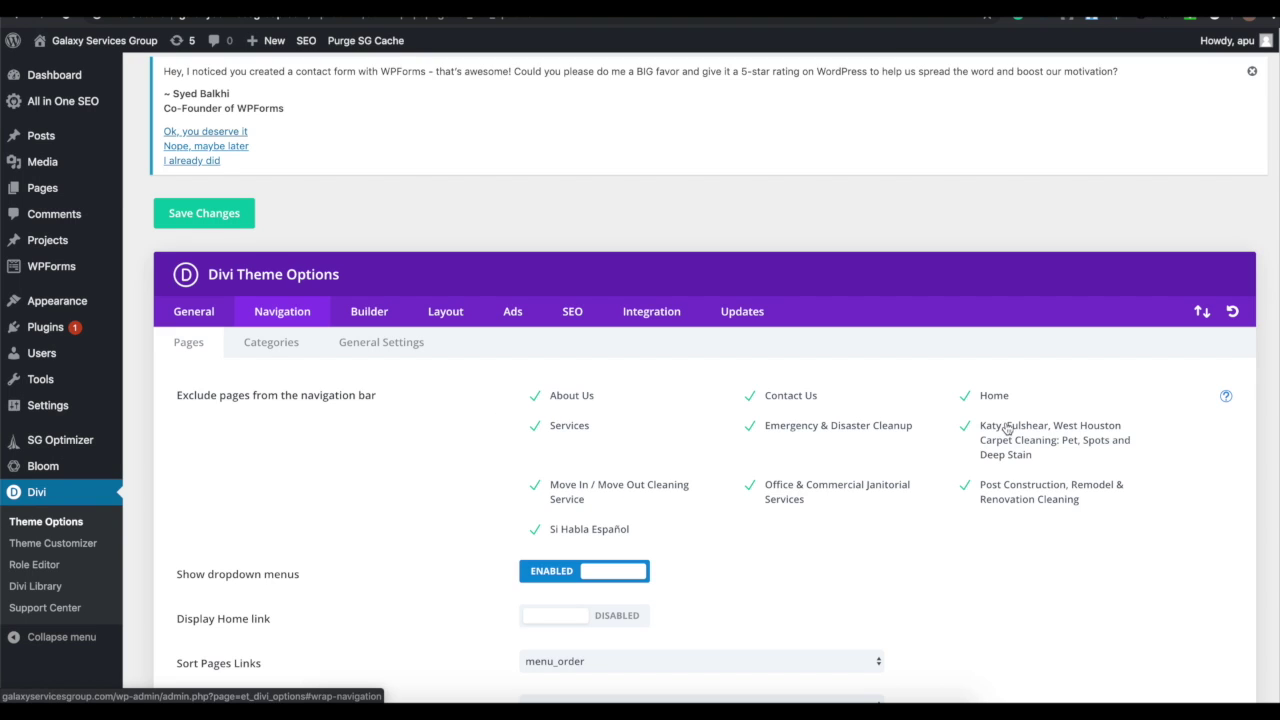
{"action": "left_click", "coordinate": [750, 488]}
{"action": "left_click", "coordinate": [752, 492]}
{"action": "scroll", "coordinate": [849, 546], "scroll_direction": "down", "scroll_amount": 1}
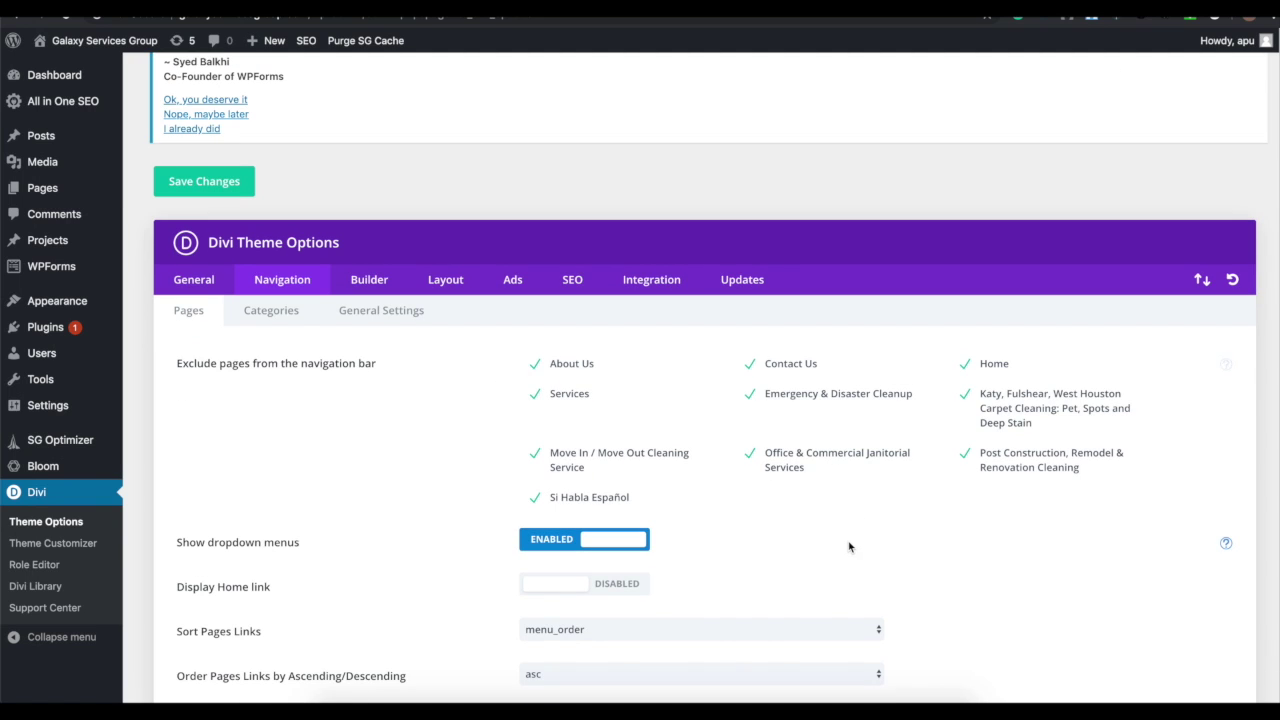
{"action": "left_click", "coordinate": [330, 312]}
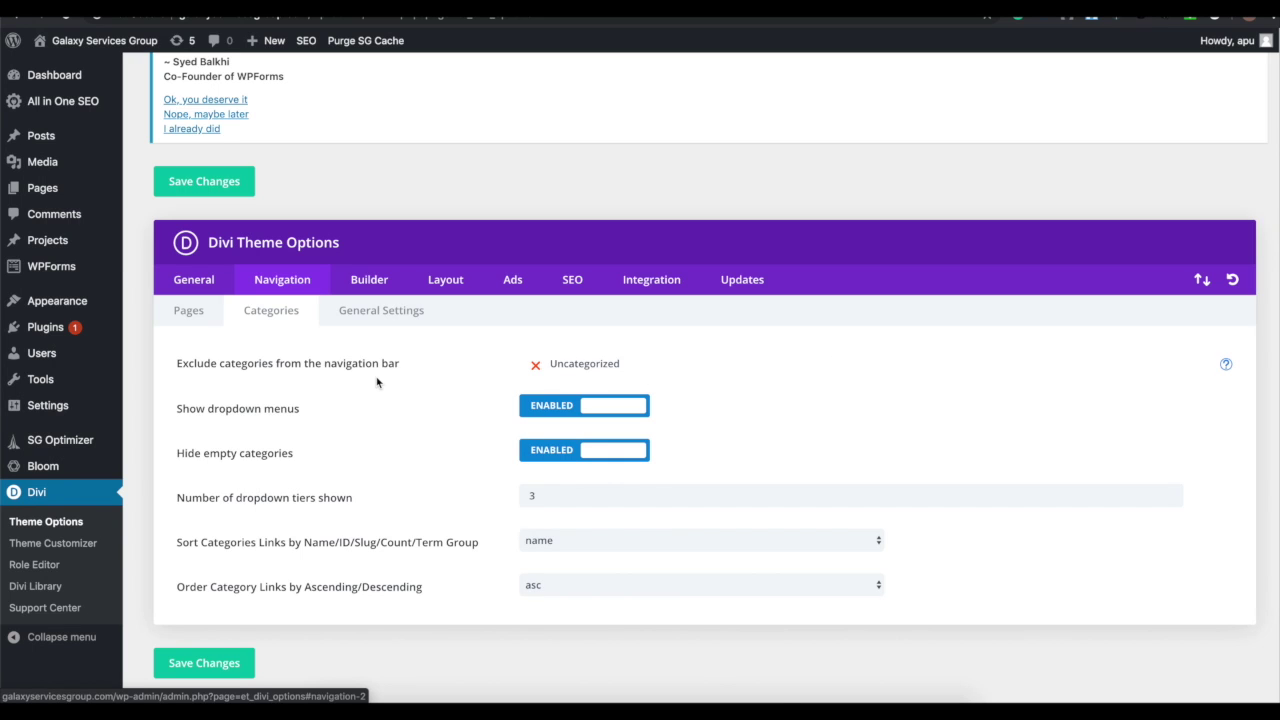
{"action": "left_click", "coordinate": [380, 280]}
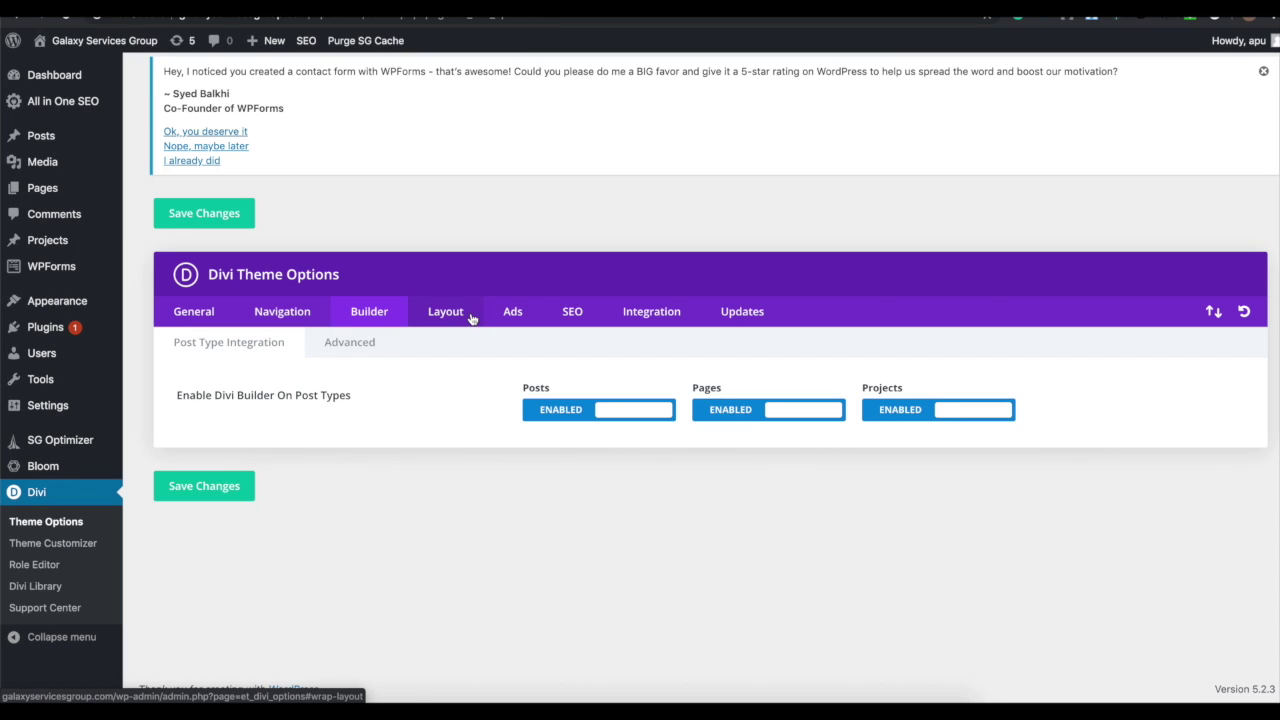
Step: Examine Divi's advertisement, single post layout and code integration options, including the code added to the blog's head
{"action": "left_click", "coordinate": [506, 314]}
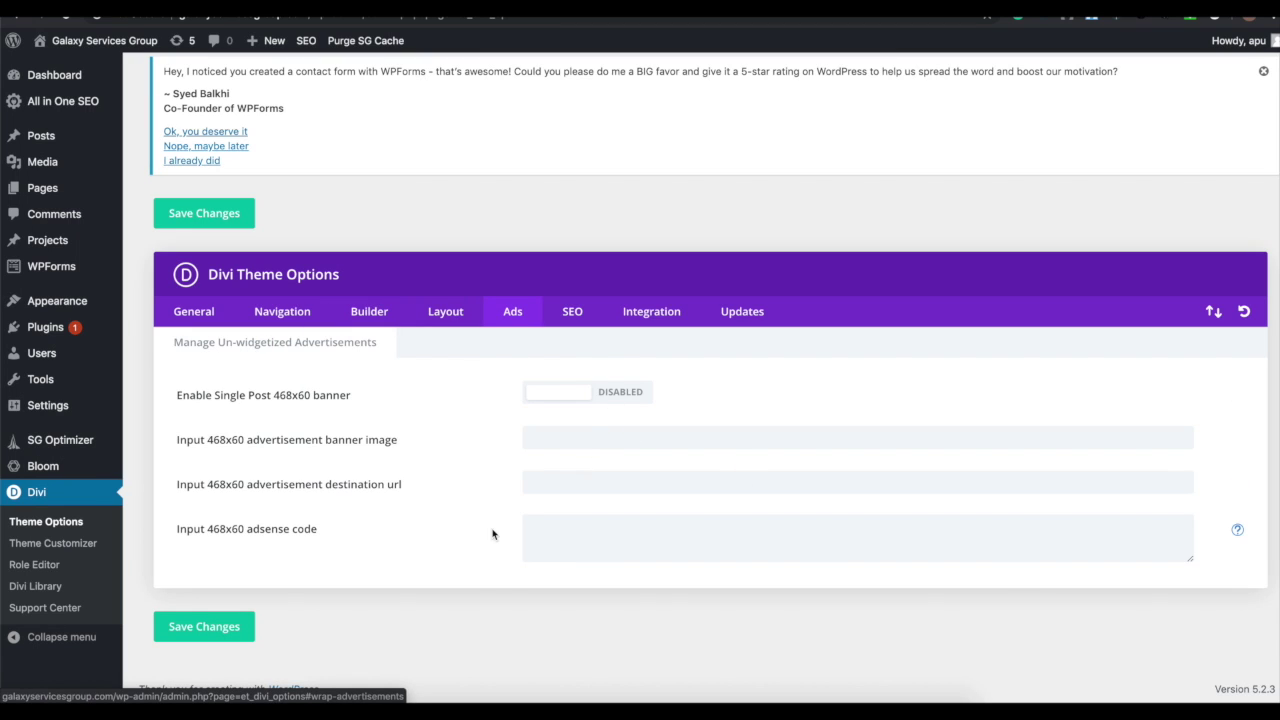
{"action": "left_click", "coordinate": [470, 317]}
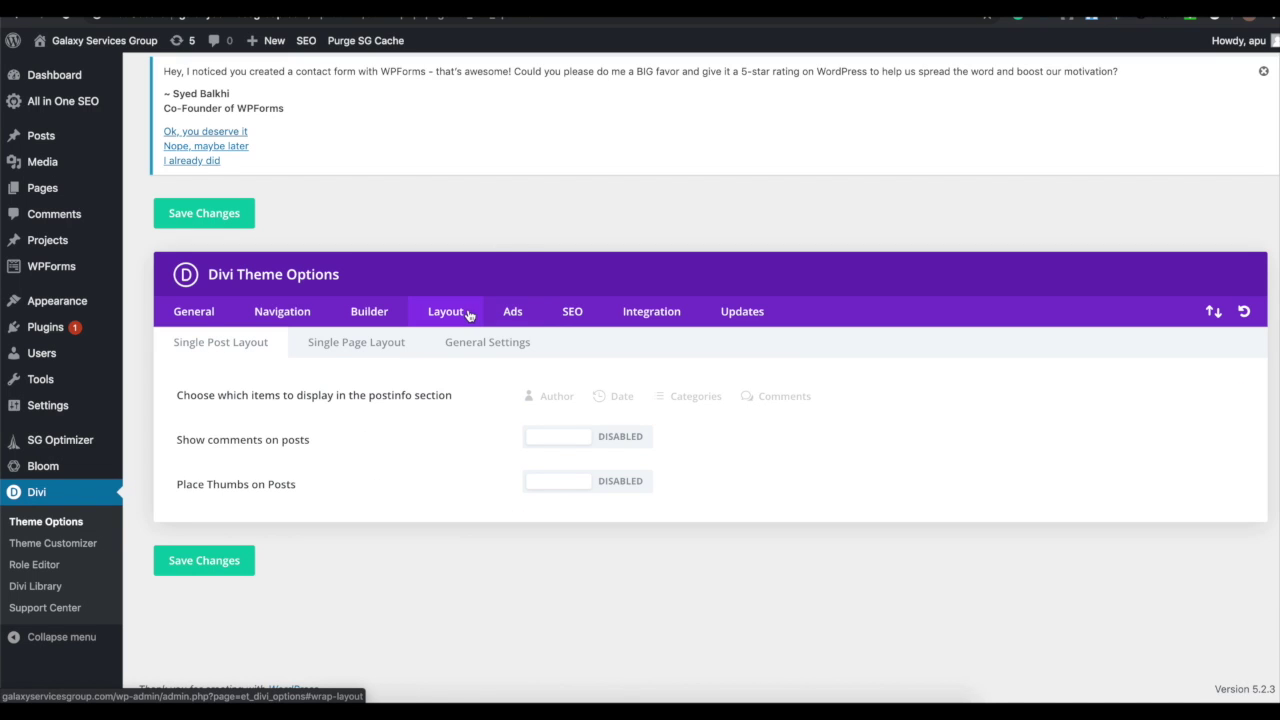
{"action": "left_click", "coordinate": [633, 318]}
{"action": "scroll", "coordinate": [946, 435], "scroll_direction": "down", "scroll_amount": 3}
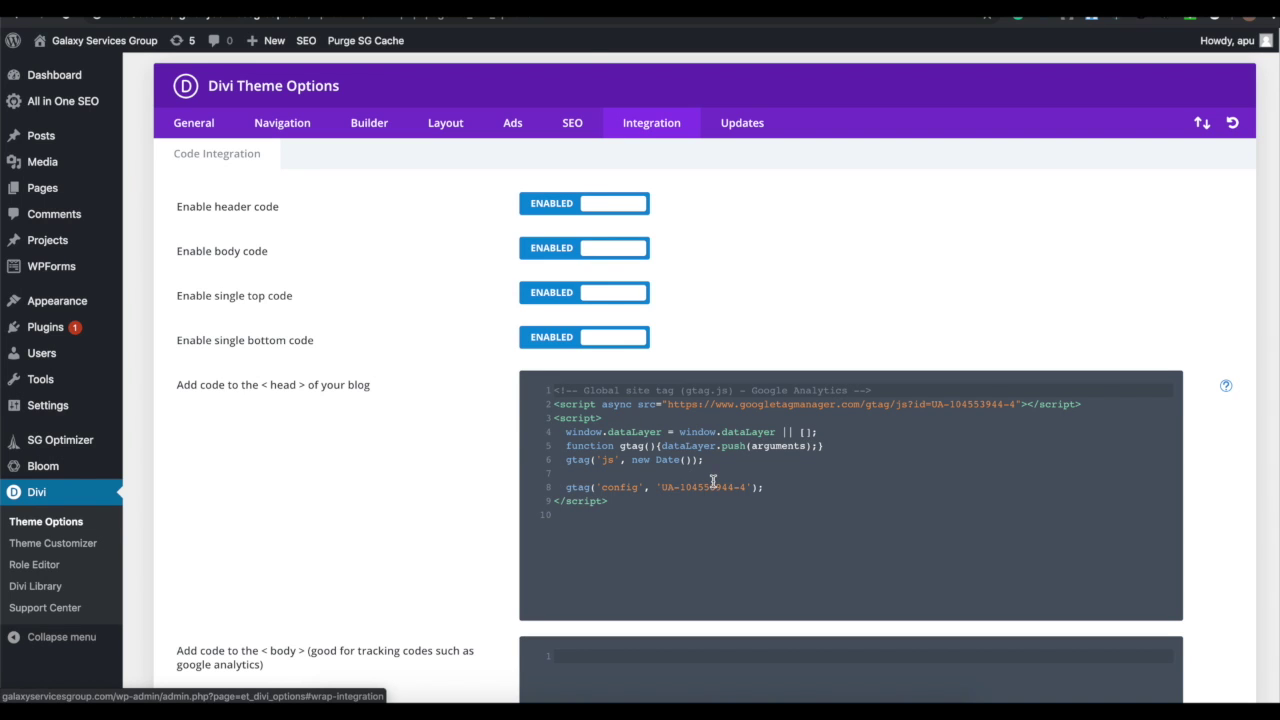
{"action": "scroll", "coordinate": [811, 453], "scroll_direction": "down", "scroll_amount": 5}
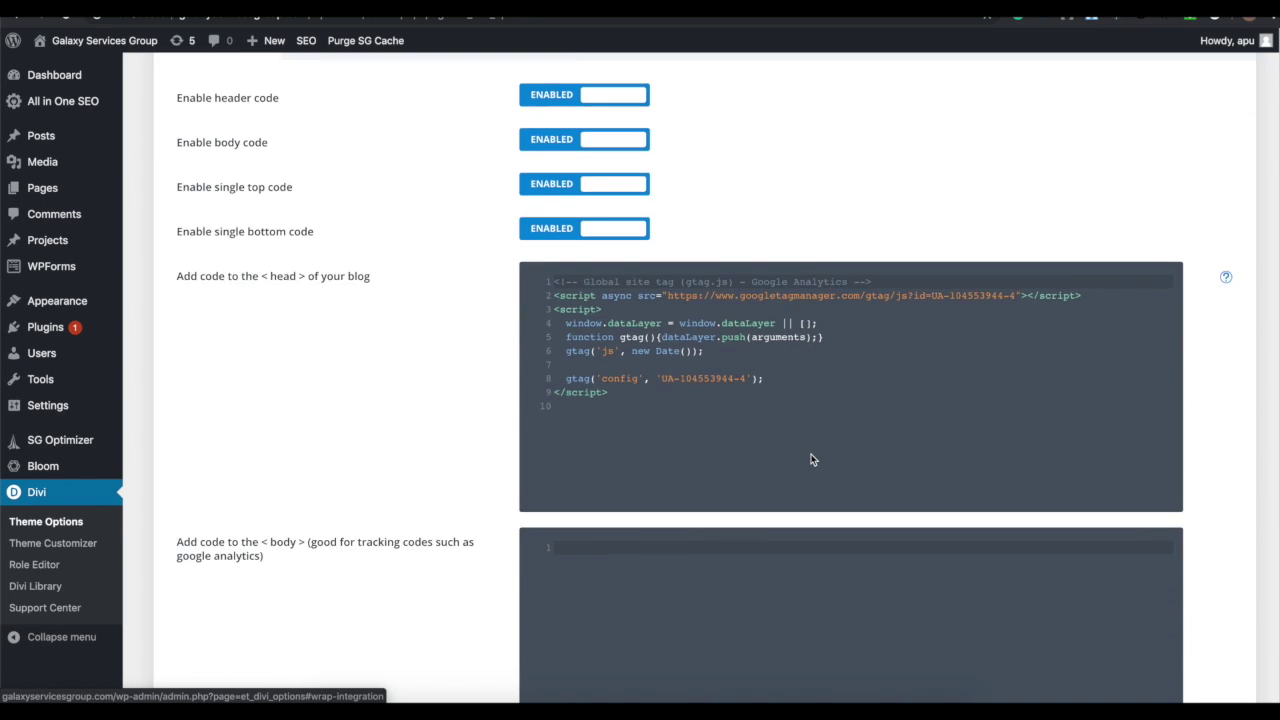
{"action": "scroll", "coordinate": [811, 457], "scroll_direction": "up", "scroll_amount": 8}
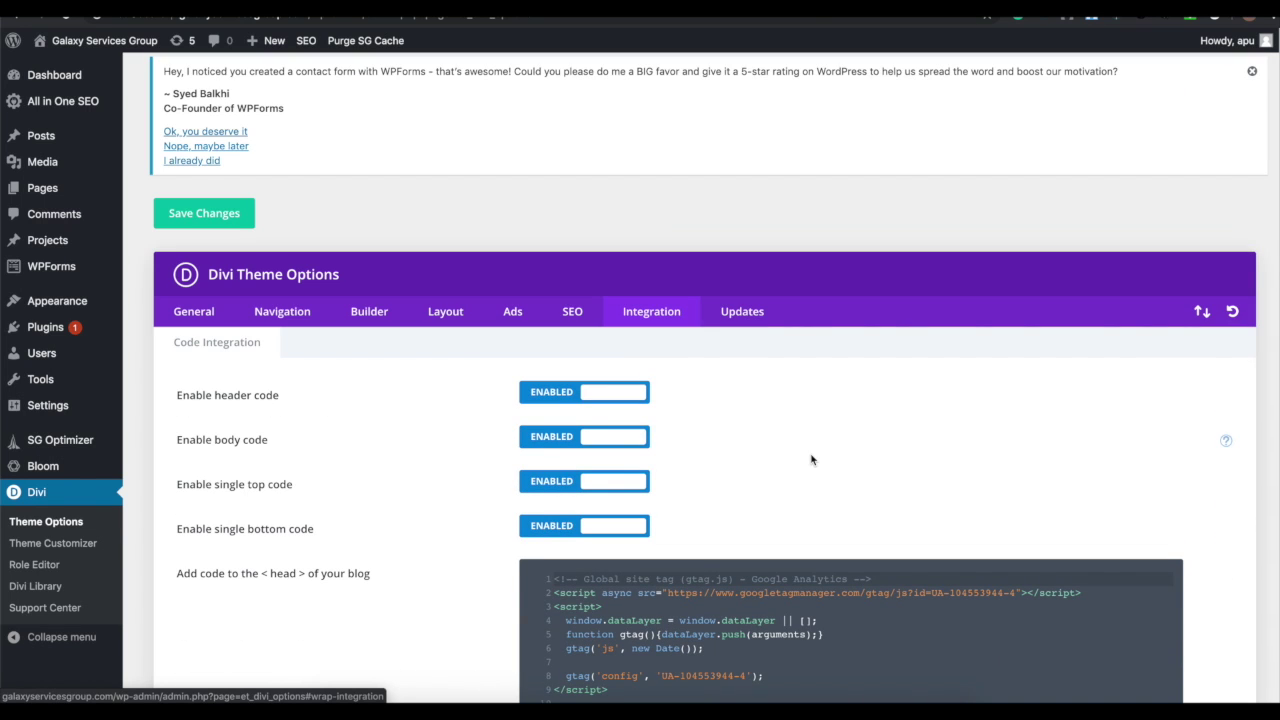
Step: Open the Theme Customizer and view the Site Identity section of its General Settings
{"action": "left_click", "coordinate": [84, 552]}
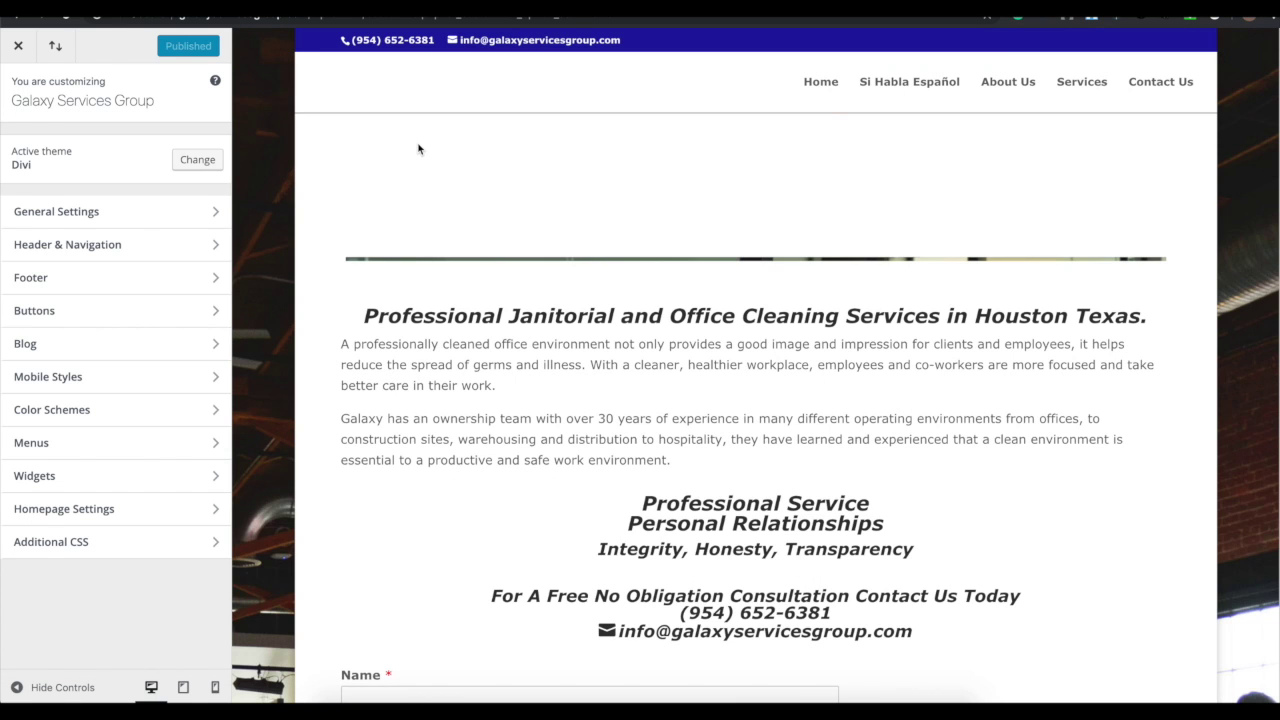
{"action": "left_click", "coordinate": [48, 222]}
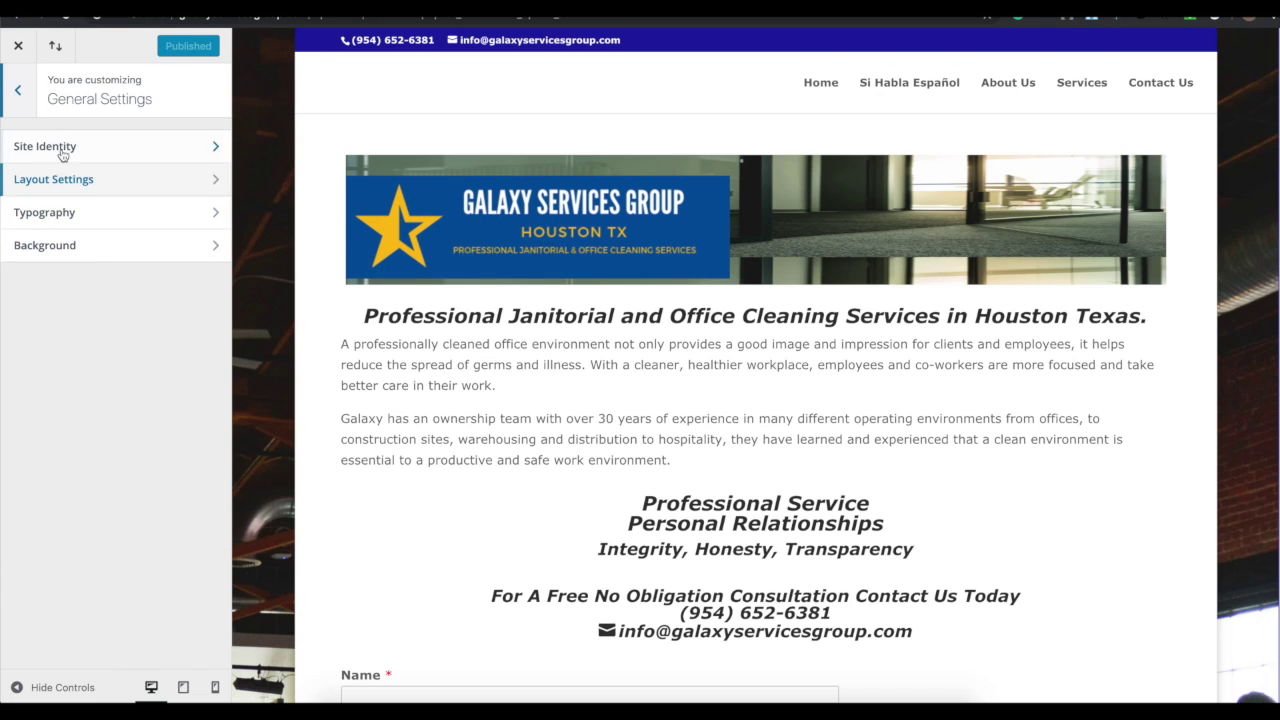
{"action": "left_click", "coordinate": [62, 150]}
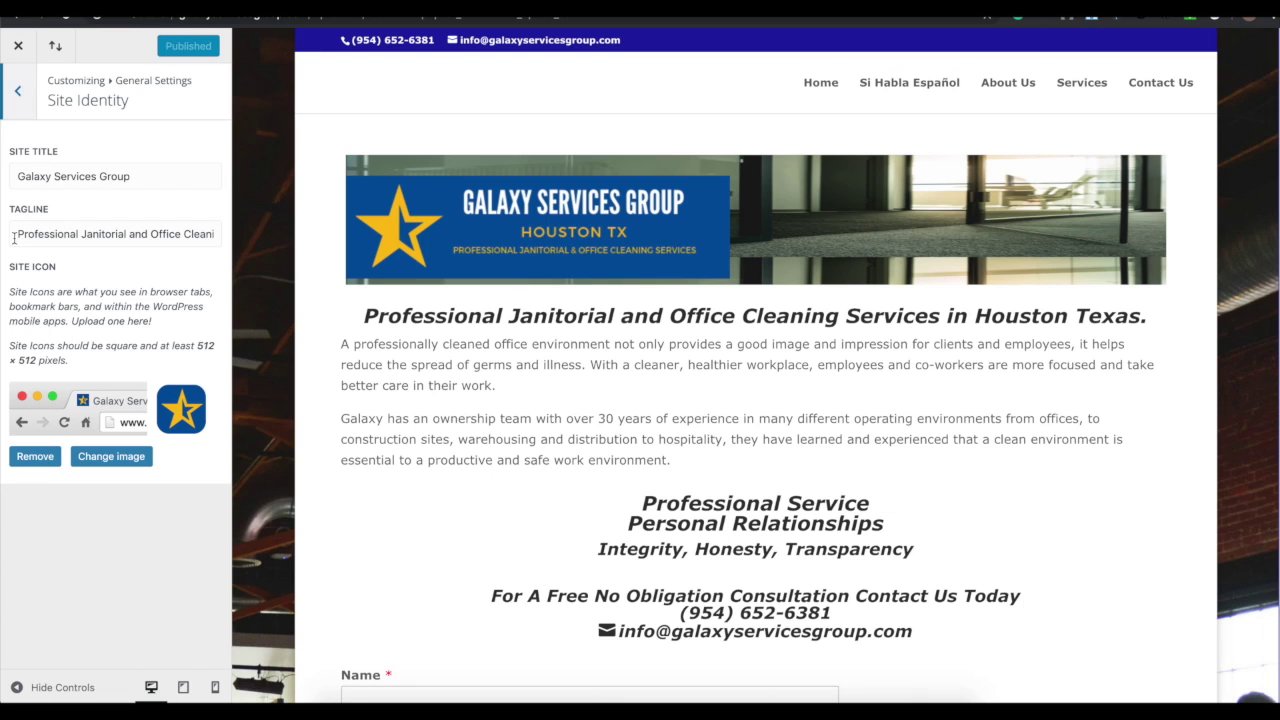
{"action": "left_click", "coordinate": [17, 91]}
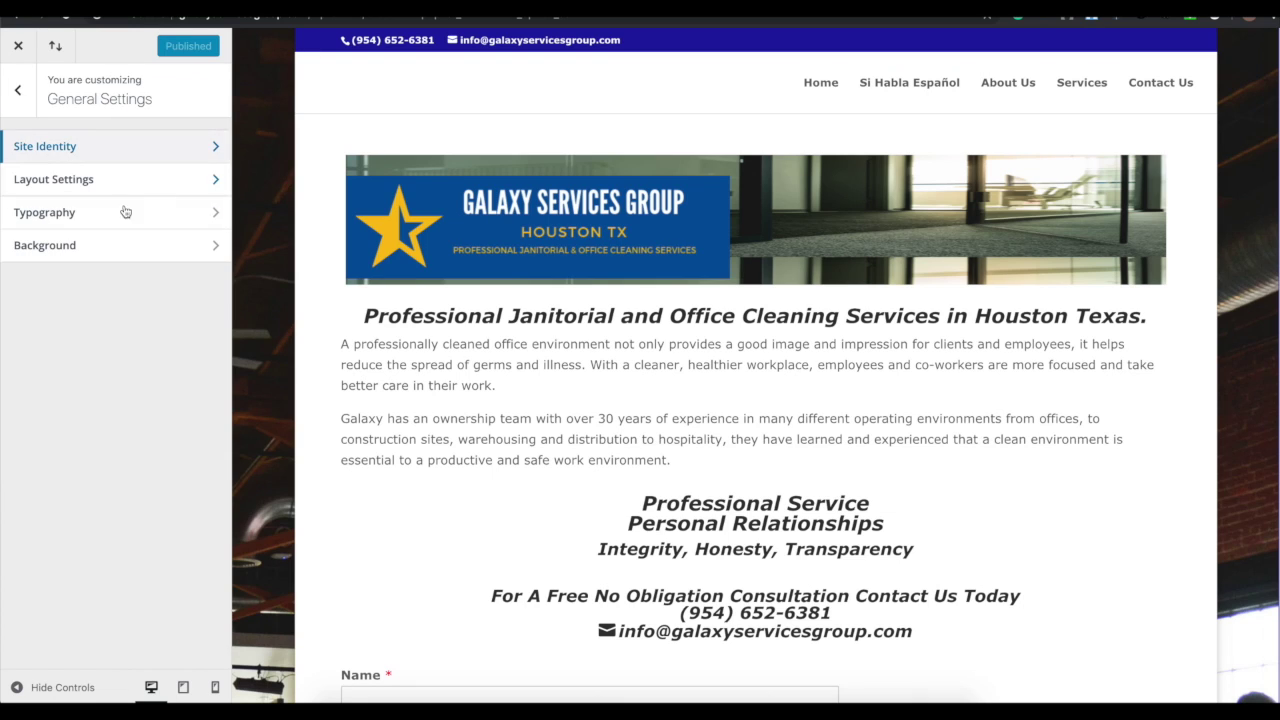
Step: Try disabling the boxed layout in the Layout Settings, and enable it again
{"action": "left_click", "coordinate": [69, 184]}
{"action": "left_click", "coordinate": [26, 166]}
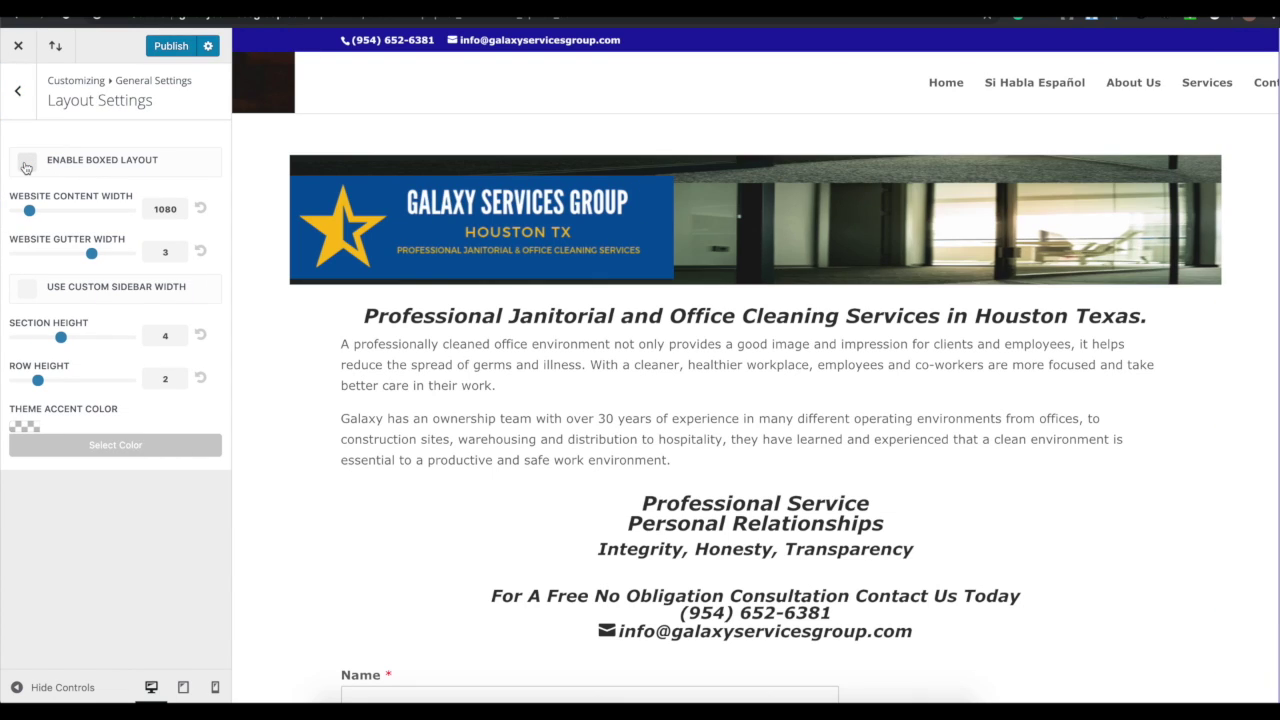
{"action": "left_click", "coordinate": [26, 166]}
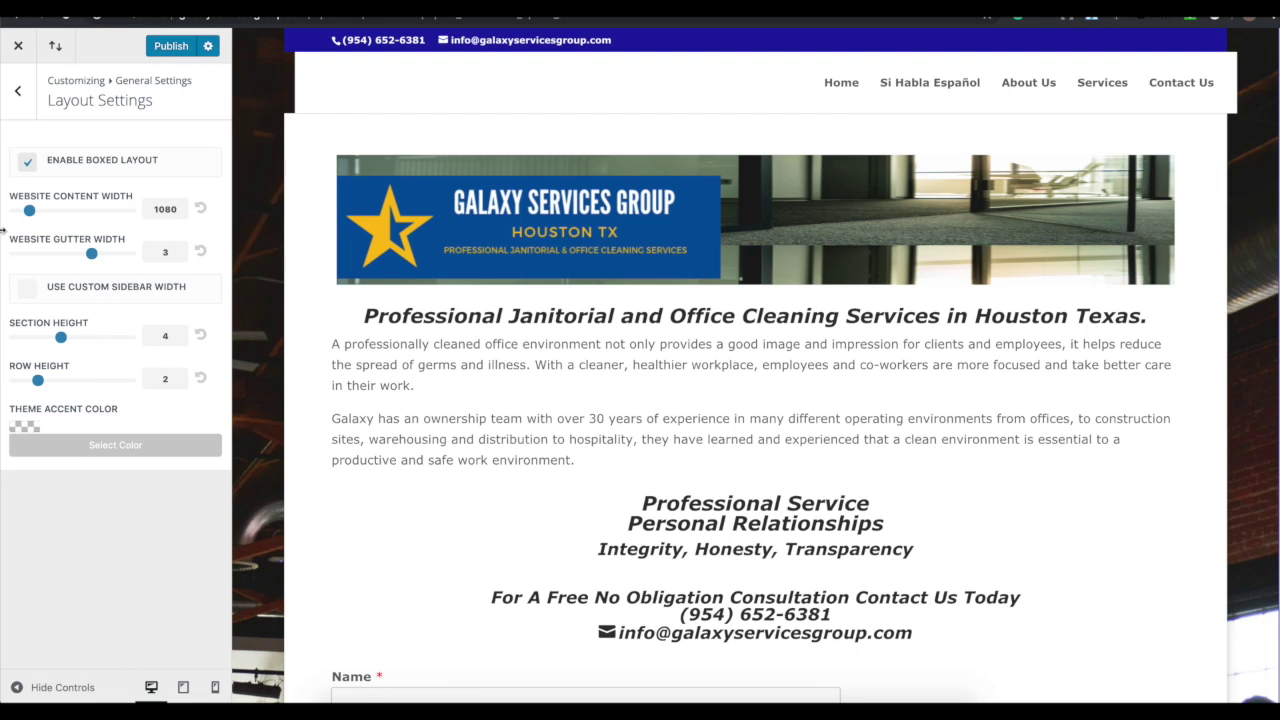
{"action": "left_click", "coordinate": [17, 90]}
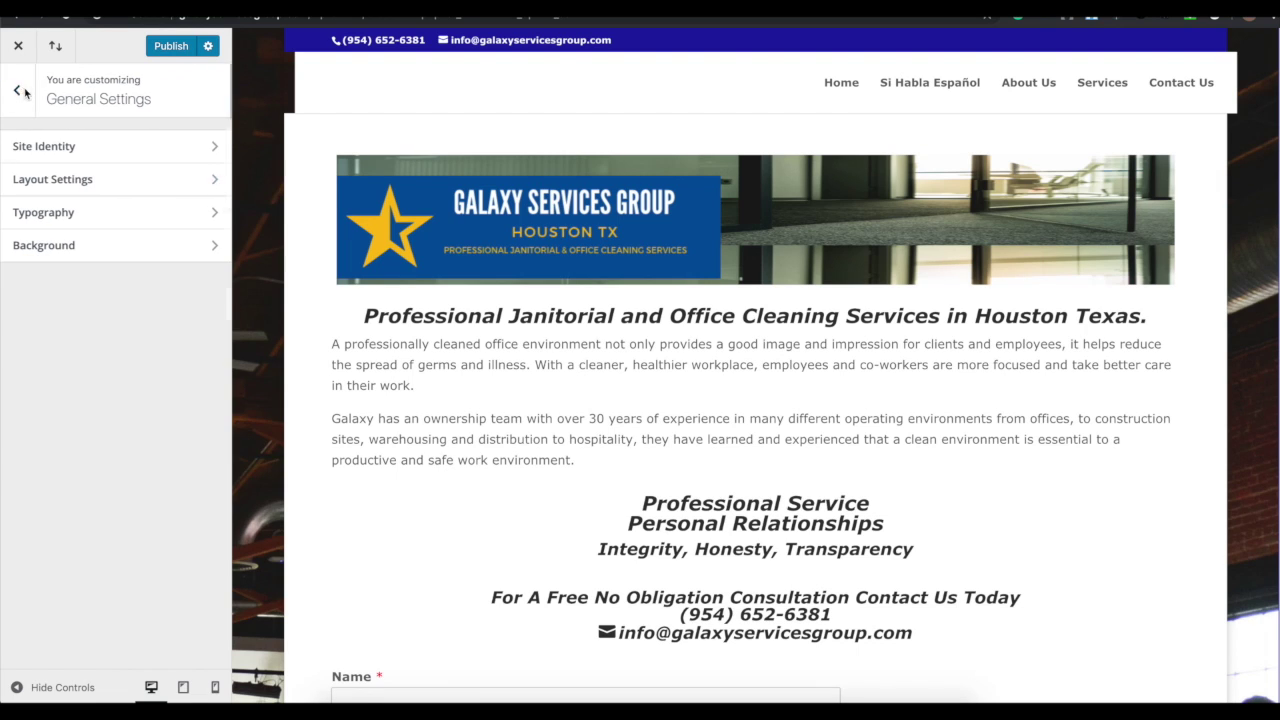
Step: Examine the Typography and Background sections of General Settings, checking the background image down the page preview and dismissing the subscribe pop-up
{"action": "left_click", "coordinate": [53, 211]}
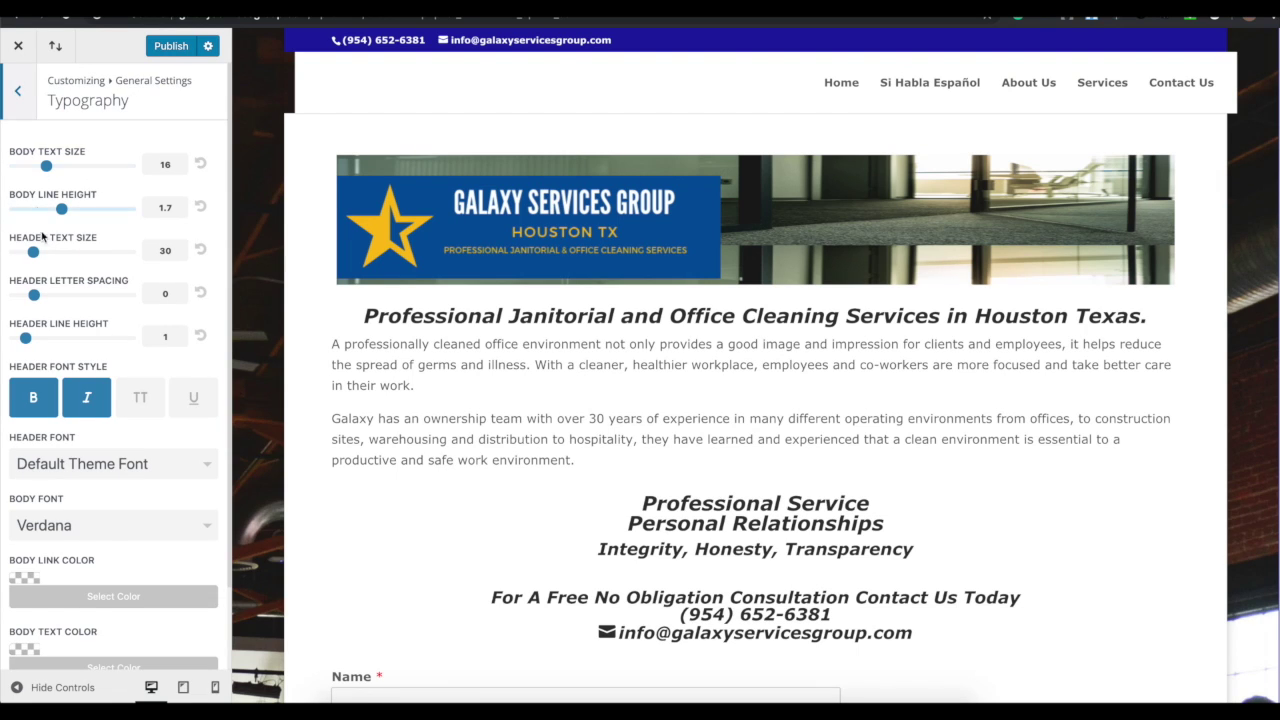
{"action": "scroll", "coordinate": [172, 546], "scroll_direction": "down", "scroll_amount": 2}
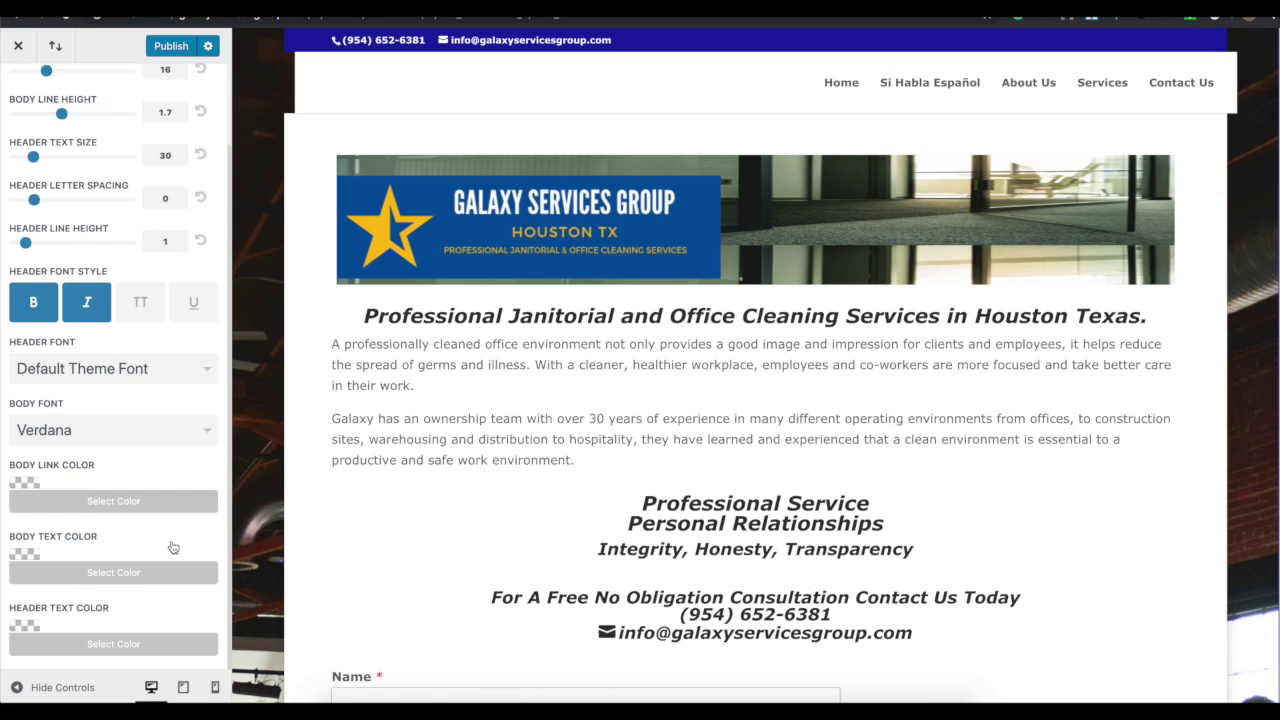
{"action": "scroll", "coordinate": [172, 546], "scroll_direction": "up", "scroll_amount": 4}
{"action": "left_click", "coordinate": [22, 122]}
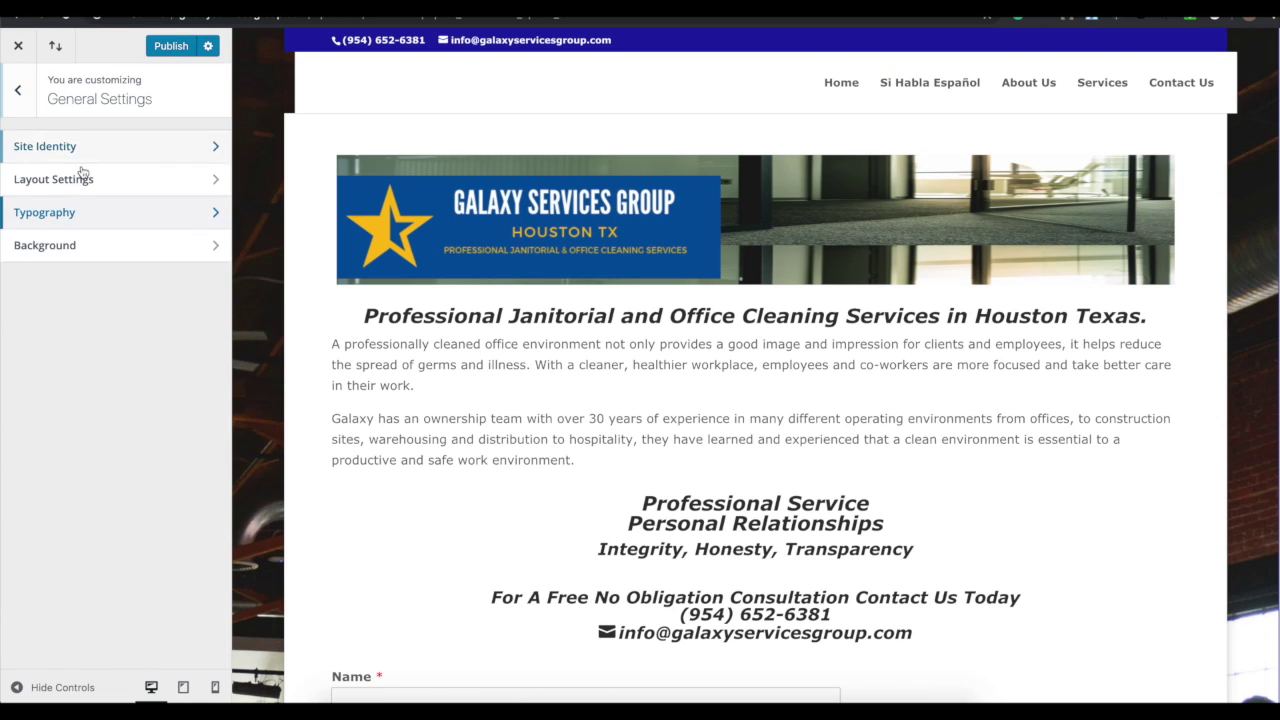
{"action": "left_click", "coordinate": [60, 247]}
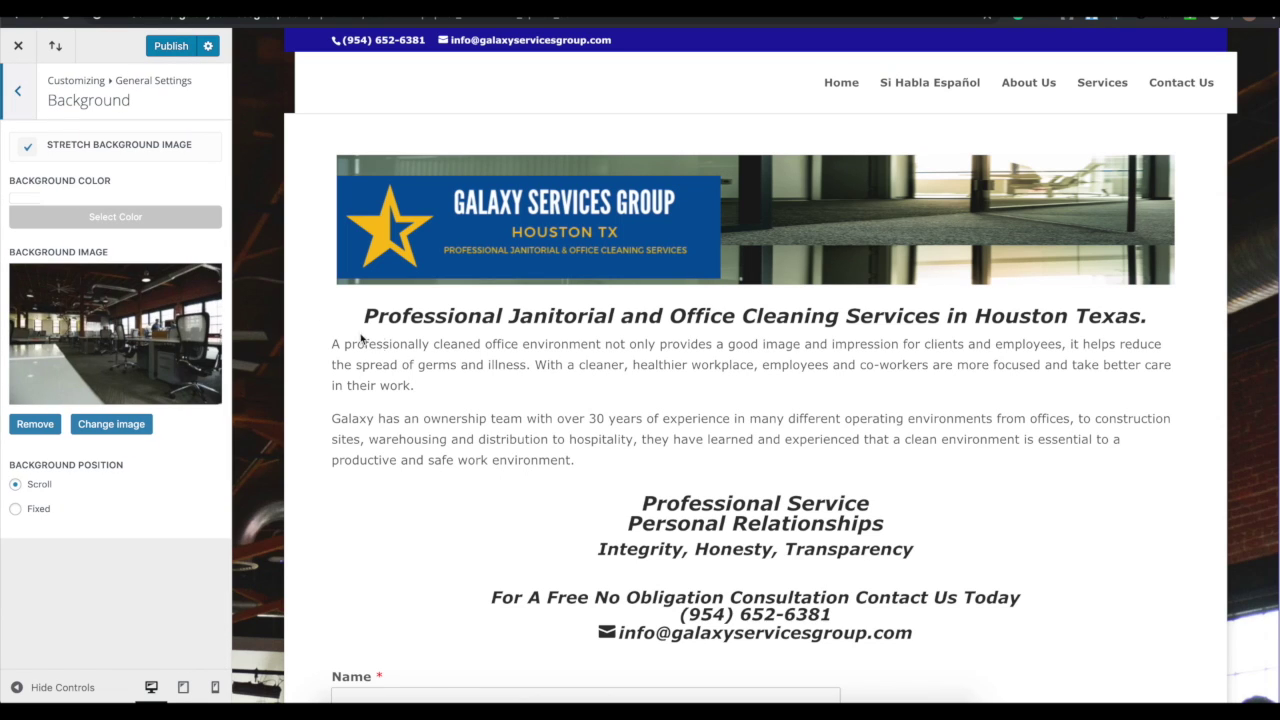
{"action": "scroll", "coordinate": [443, 400], "scroll_direction": "down", "scroll_amount": 15}
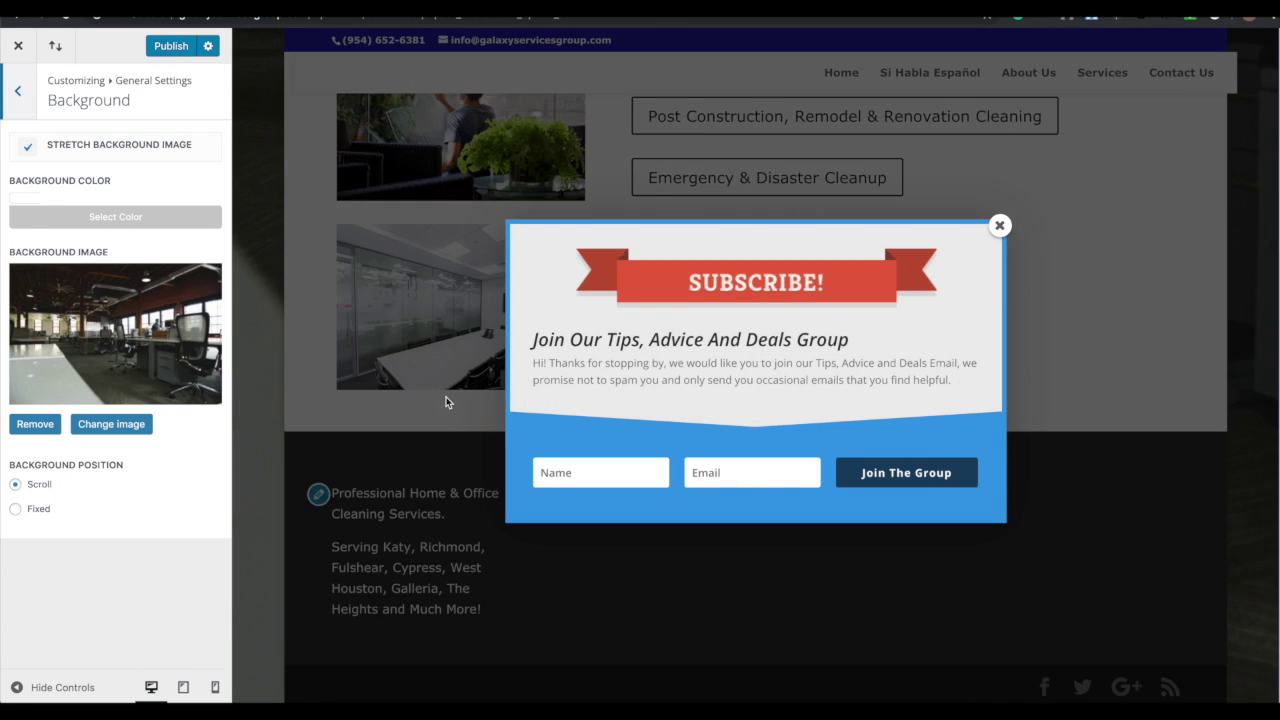
{"action": "scroll", "coordinate": [447, 402], "scroll_direction": "up", "scroll_amount": 15}
{"action": "left_click", "coordinate": [999, 225]}
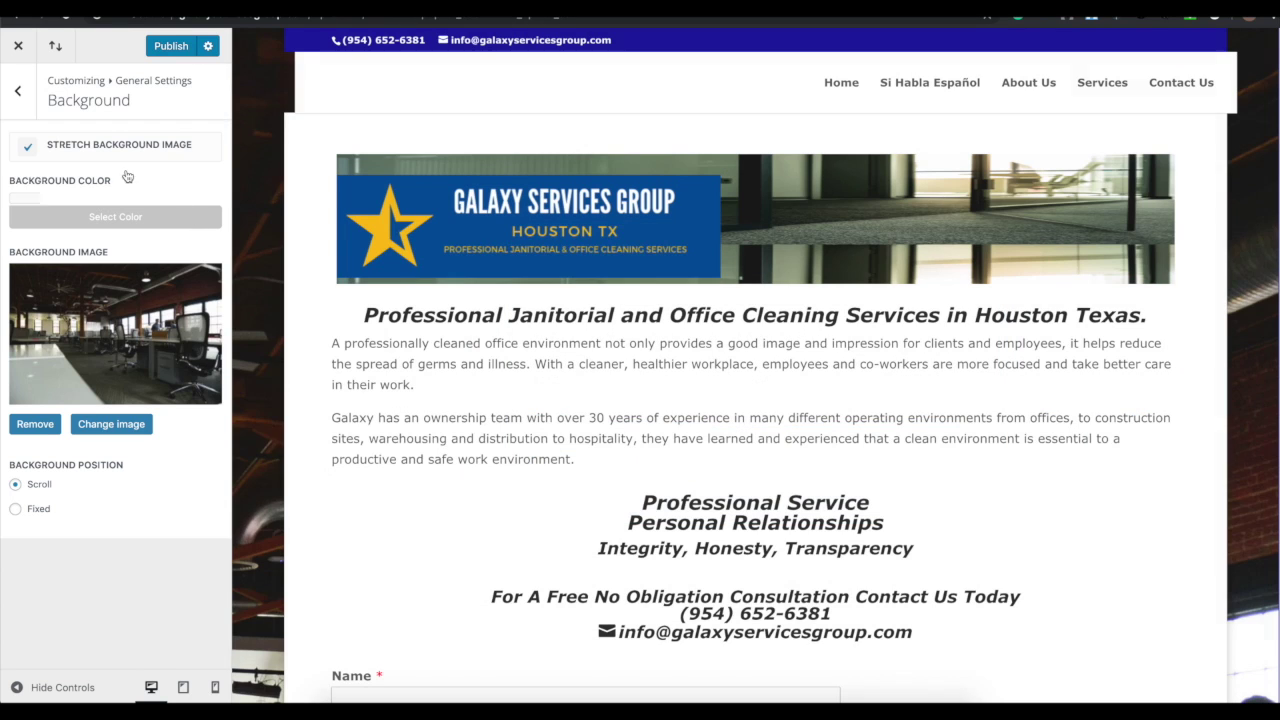
{"action": "left_click", "coordinate": [18, 90]}
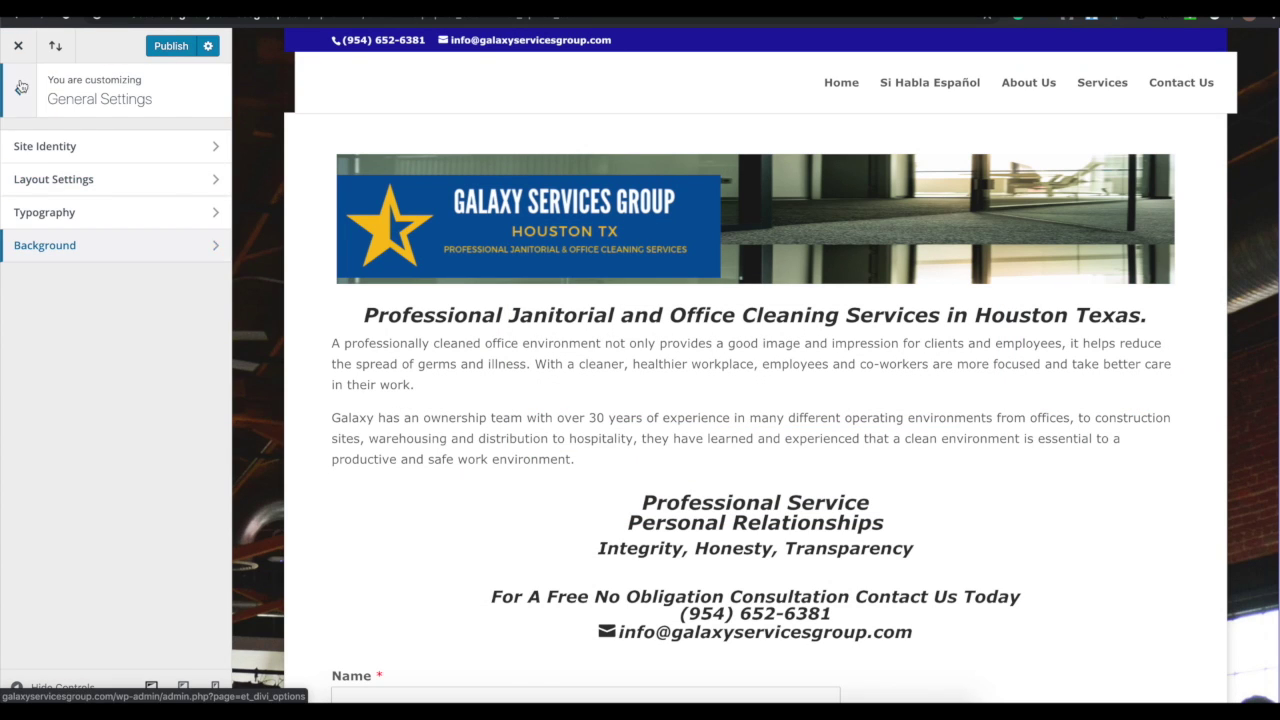
Step: View the Header Format options under Header & Navigation
{"action": "left_click", "coordinate": [21, 88]}
{"action": "left_click", "coordinate": [72, 246]}
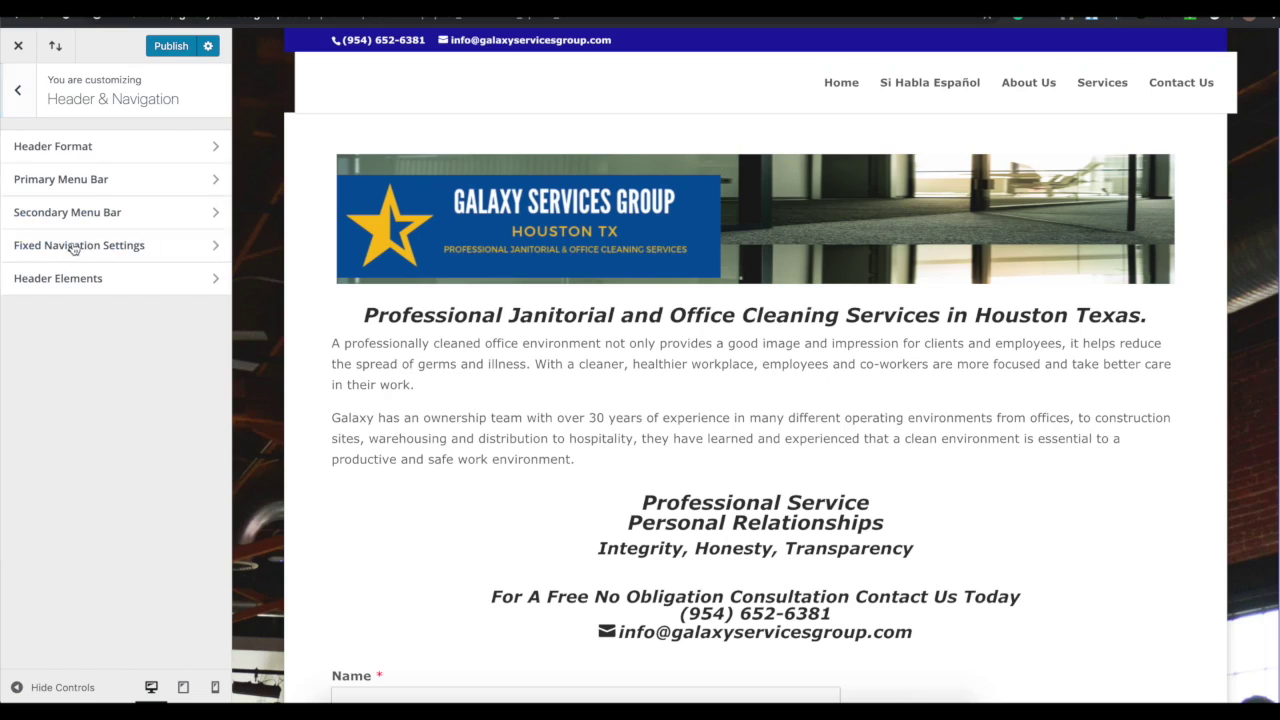
{"action": "left_click", "coordinate": [92, 158]}
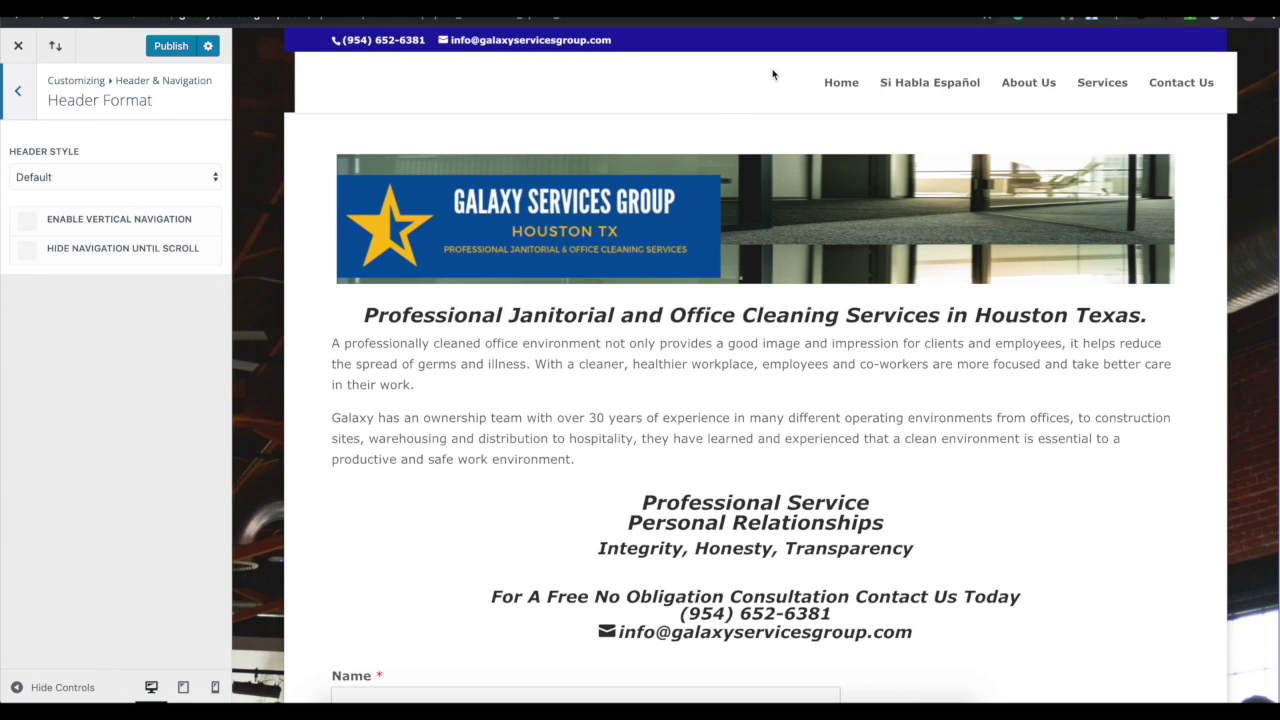
{"action": "left_click", "coordinate": [29, 116]}
Step: Try showing the logo image in the Primary Menu Bar settings, and hide it again
{"action": "left_click", "coordinate": [48, 178]}
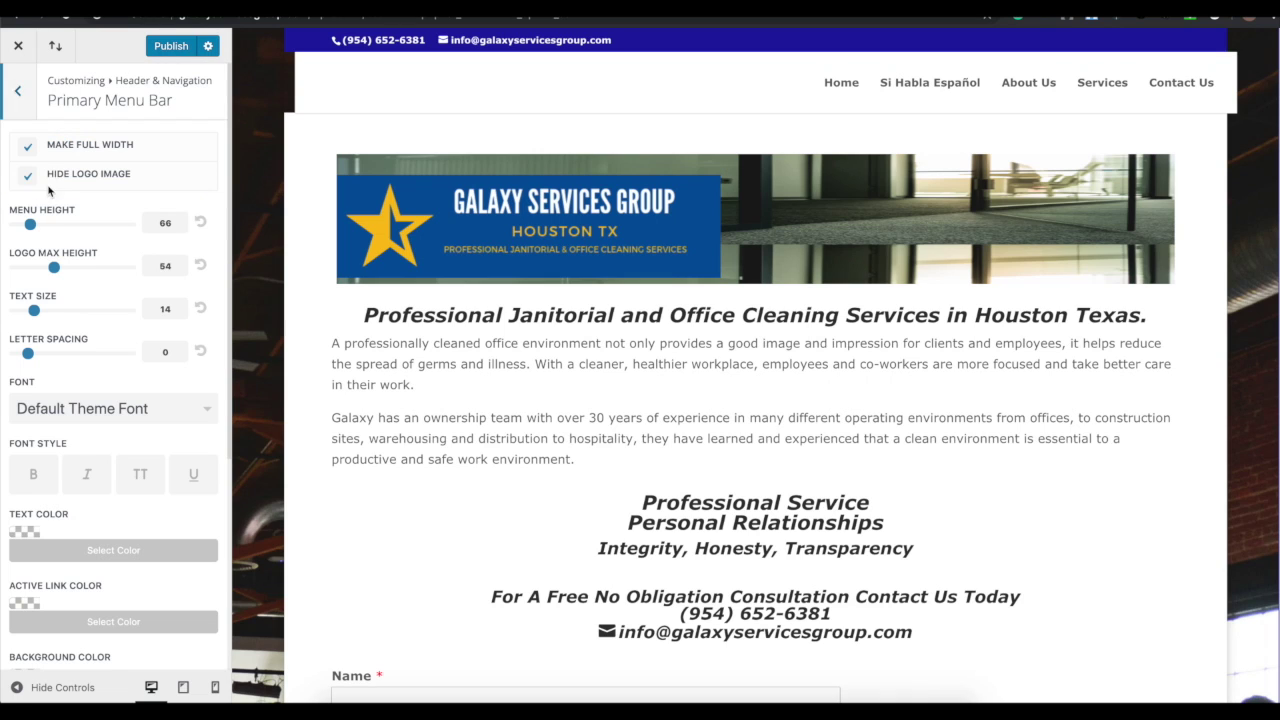
{"action": "left_click", "coordinate": [29, 177]}
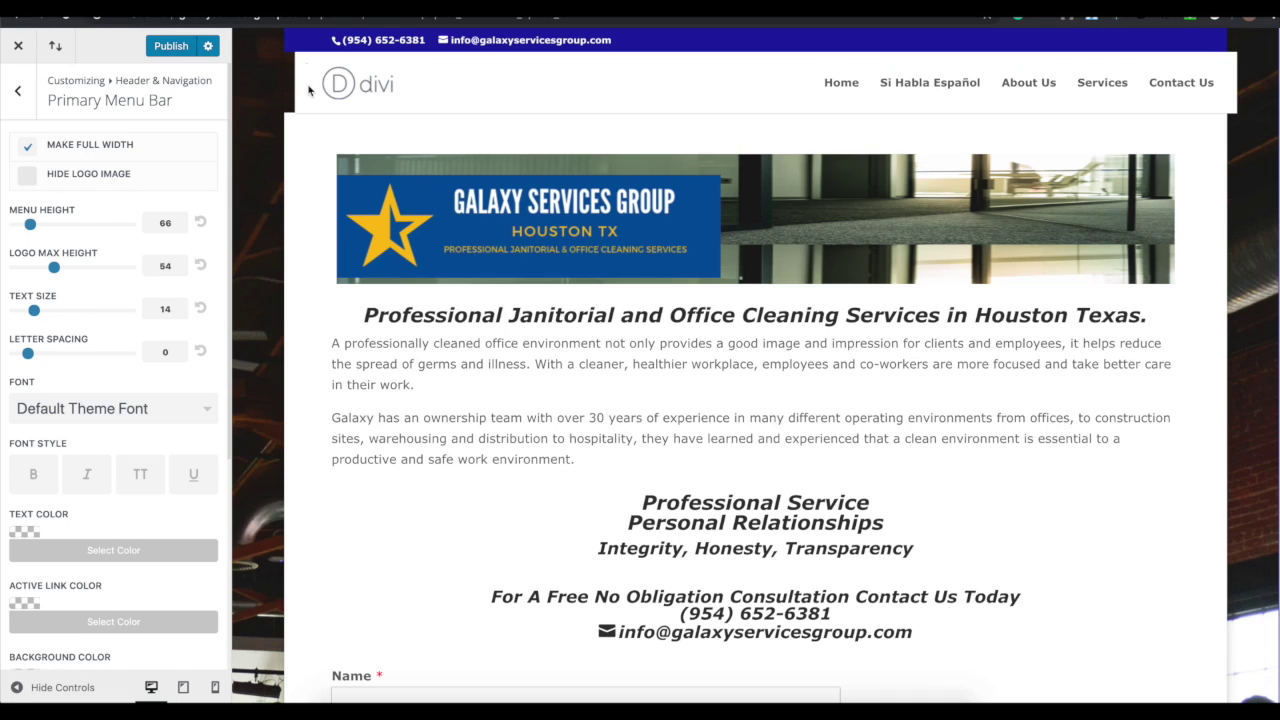
{"action": "left_click", "coordinate": [31, 180]}
{"action": "scroll", "coordinate": [158, 348], "scroll_direction": "down", "scroll_amount": 3}
{"action": "scroll", "coordinate": [158, 348], "scroll_direction": "up", "scroll_amount": 3}
{"action": "left_click", "coordinate": [17, 90]}
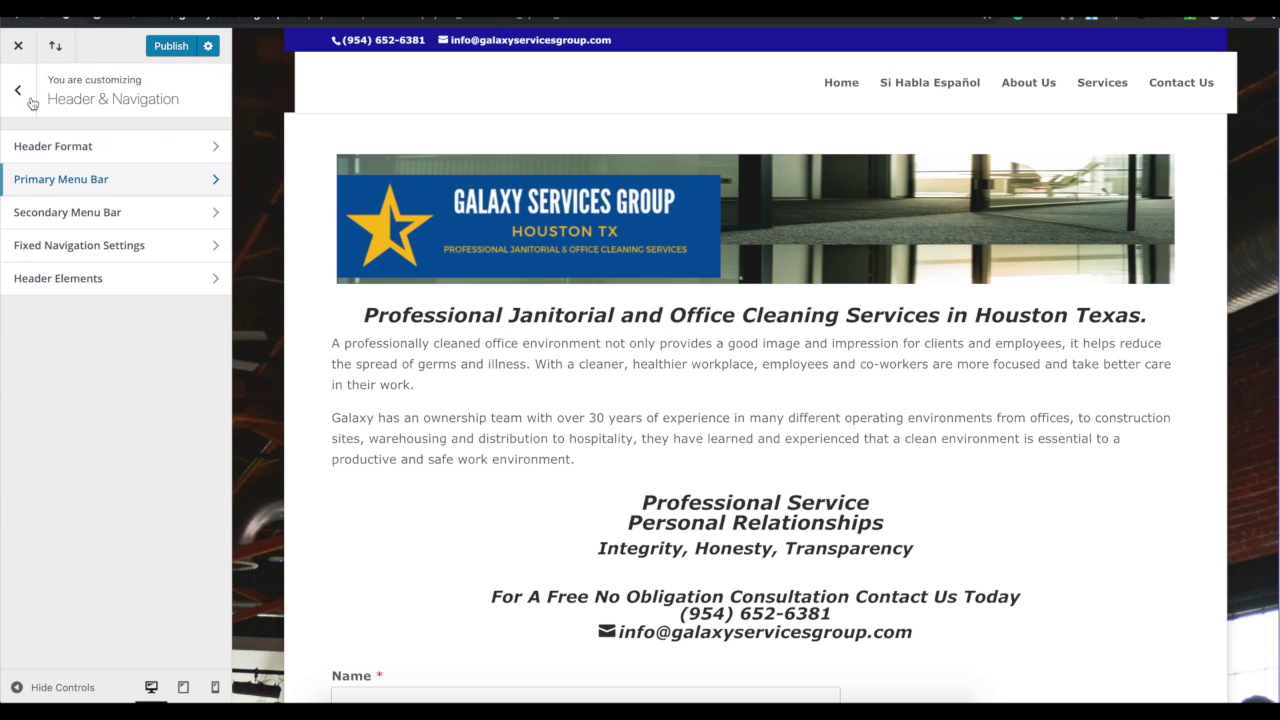
Step: Examine the Fixed Navigation, Secondary Menu Bar and Primary Menu Bar settings, from sizes to font and dropdown menu colors
{"action": "left_click", "coordinate": [75, 252]}
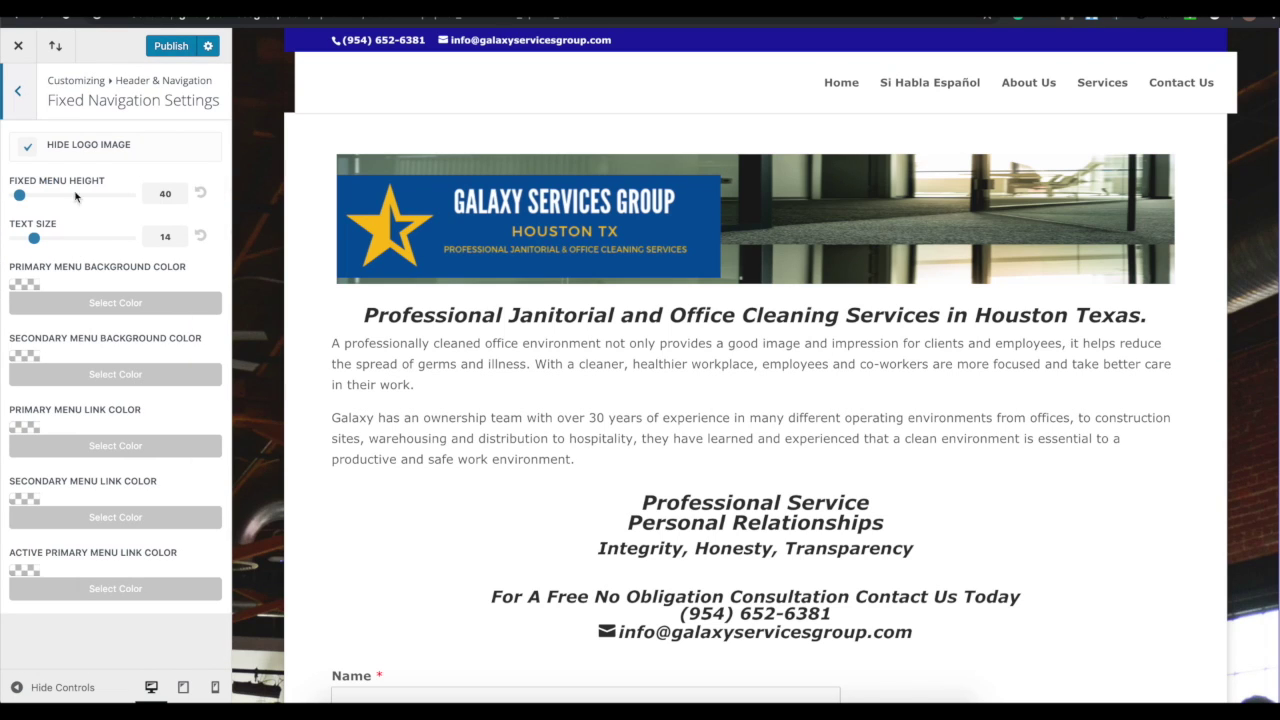
{"action": "left_click", "coordinate": [31, 104]}
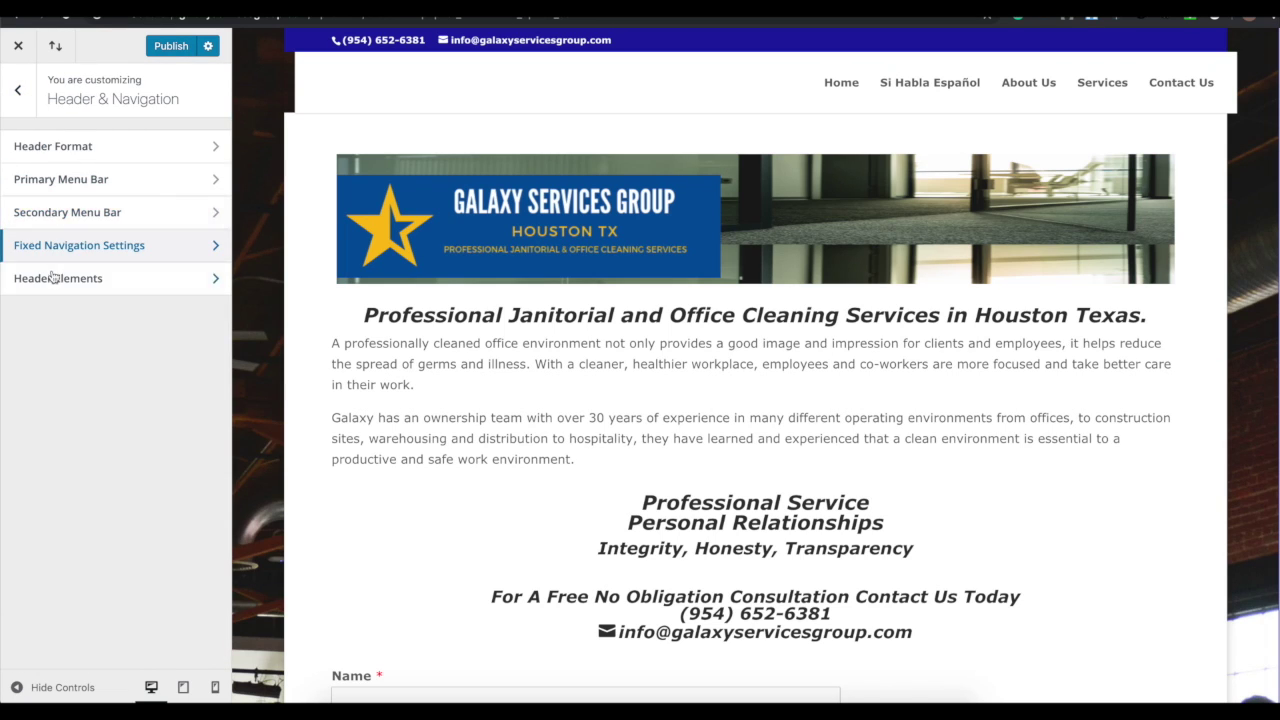
{"action": "left_click", "coordinate": [55, 212]}
{"action": "left_click", "coordinate": [24, 104]}
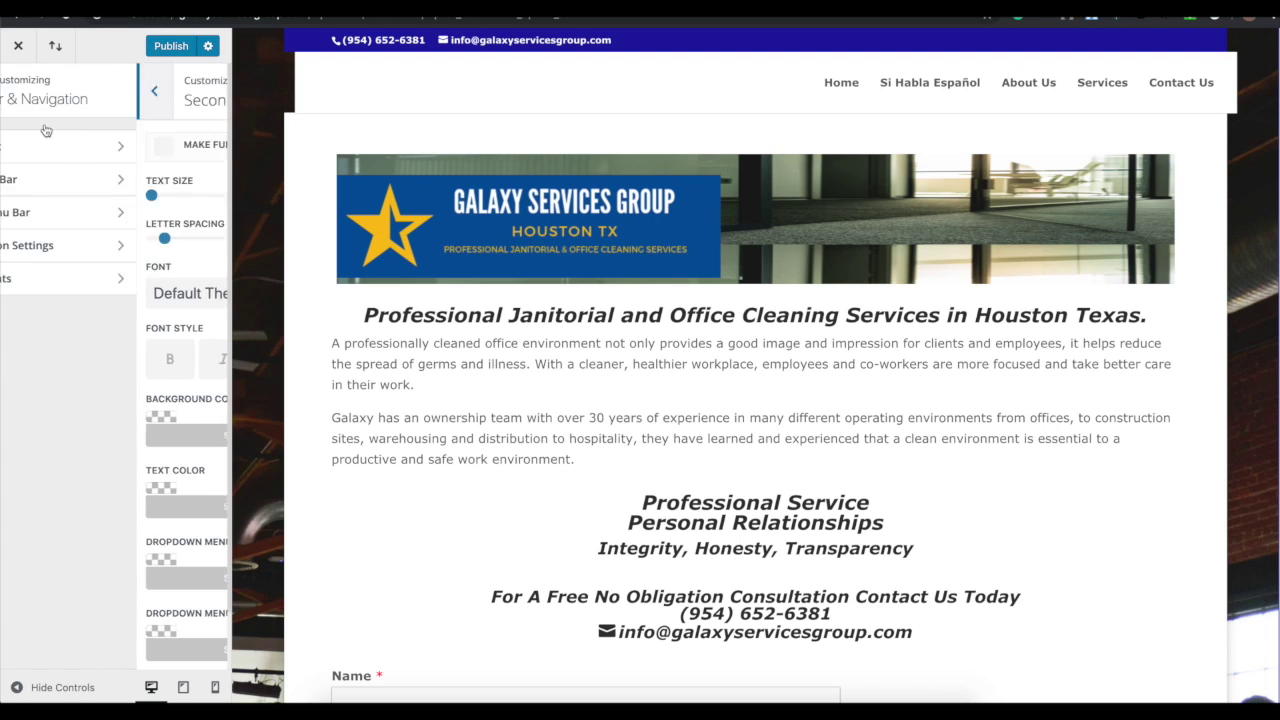
{"action": "left_click", "coordinate": [63, 175]}
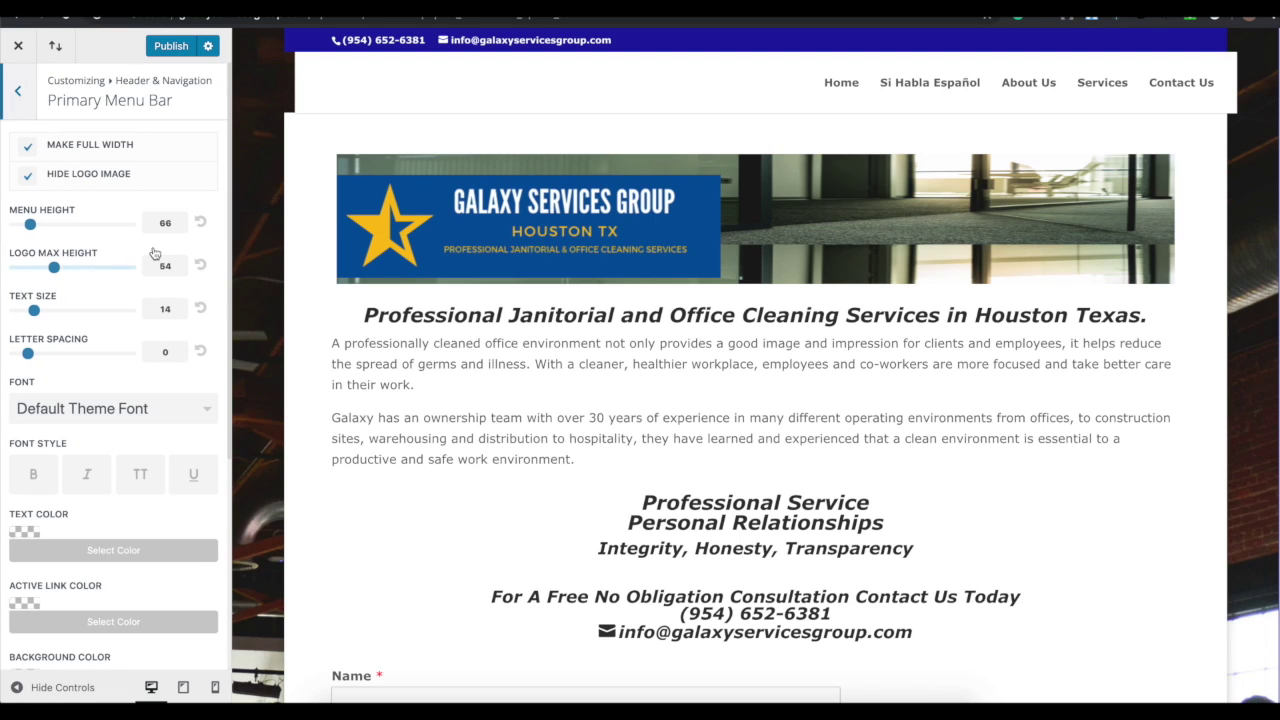
{"action": "scroll", "coordinate": [155, 254], "scroll_direction": "down", "scroll_amount": 3}
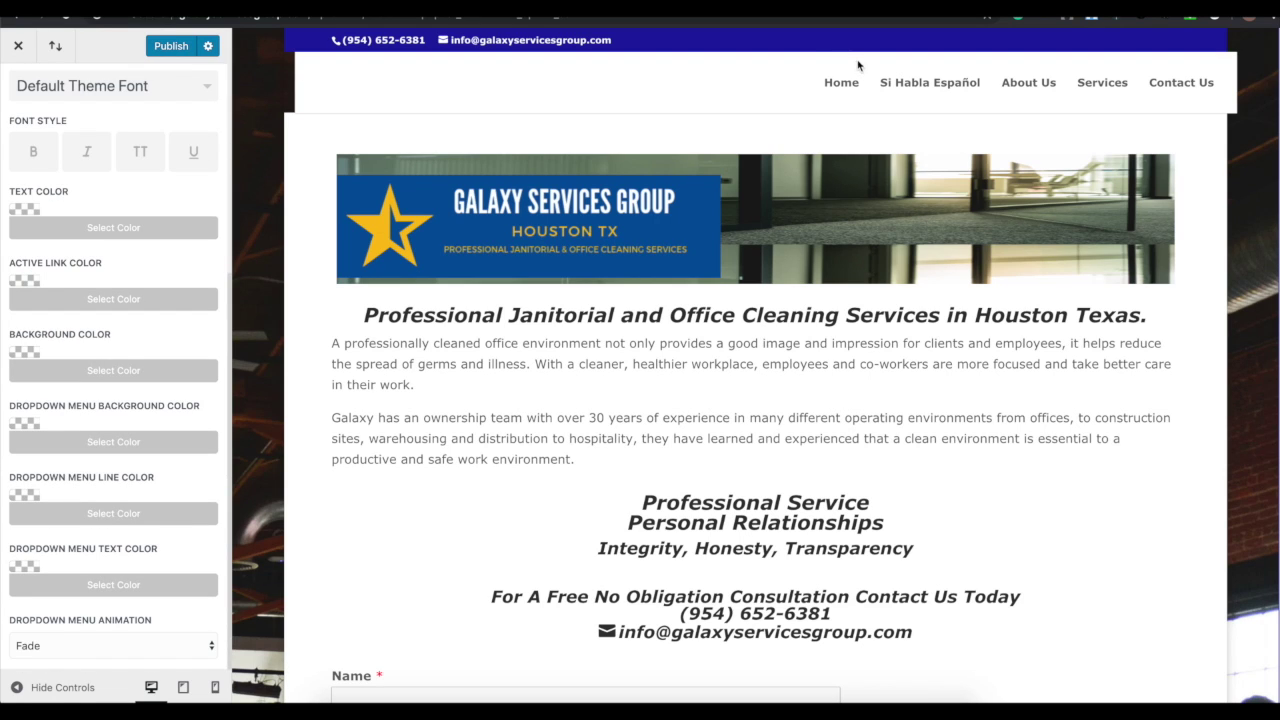
{"action": "left_click", "coordinate": [19, 55]}
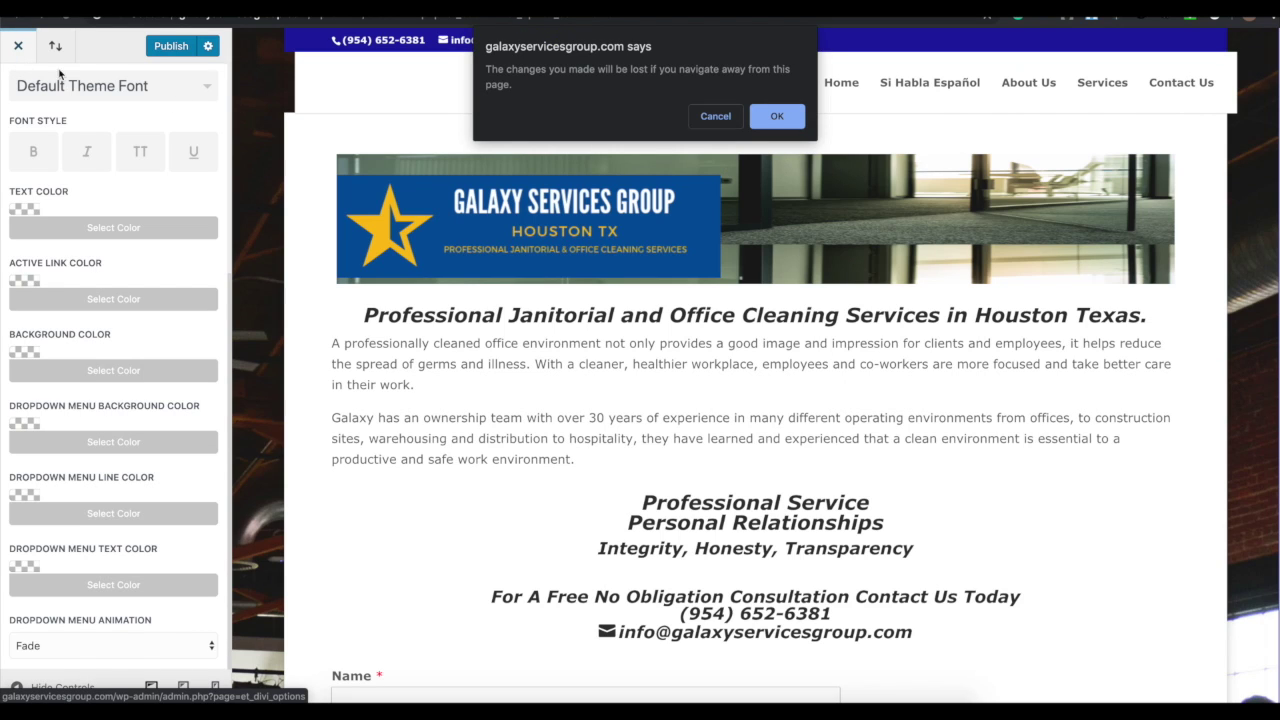
{"action": "left_click", "coordinate": [777, 116]}
{"action": "scroll", "coordinate": [72, 92], "scroll_direction": "up", "scroll_amount": 3}
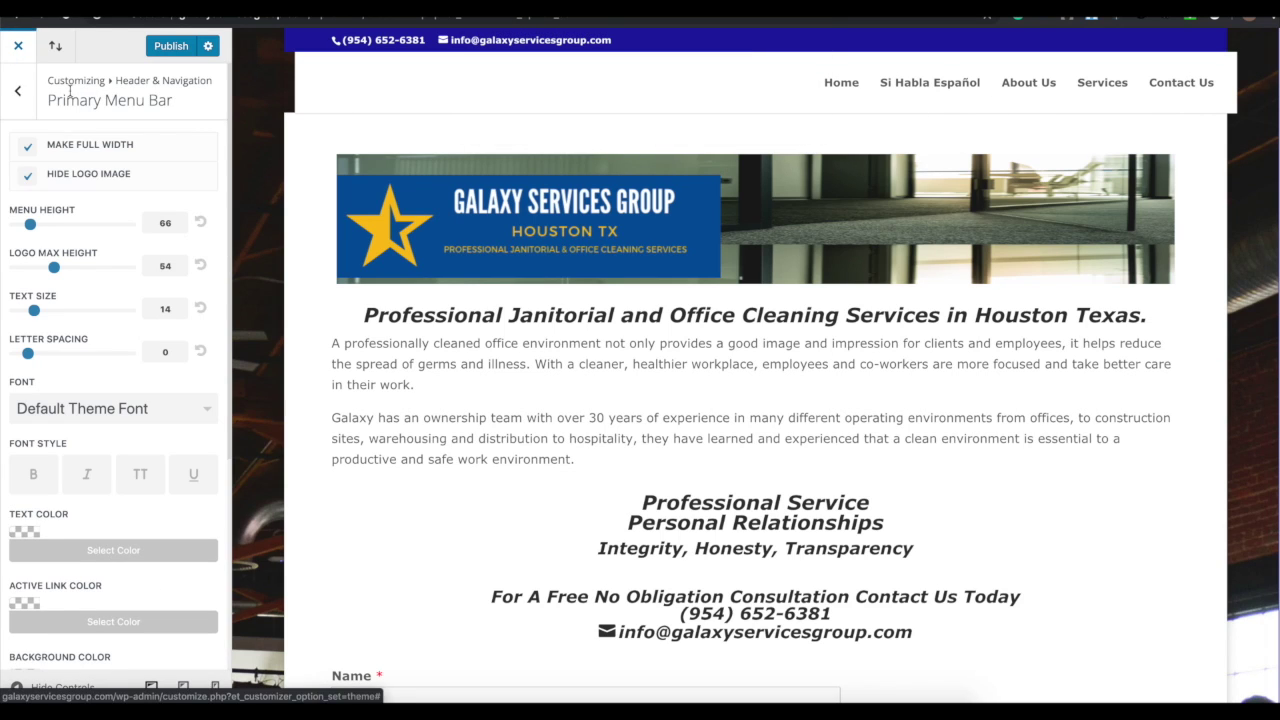
Step: Set the homepage to display the latest posts in the customizer's Homepage Settings
{"action": "left_click", "coordinate": [17, 91]}
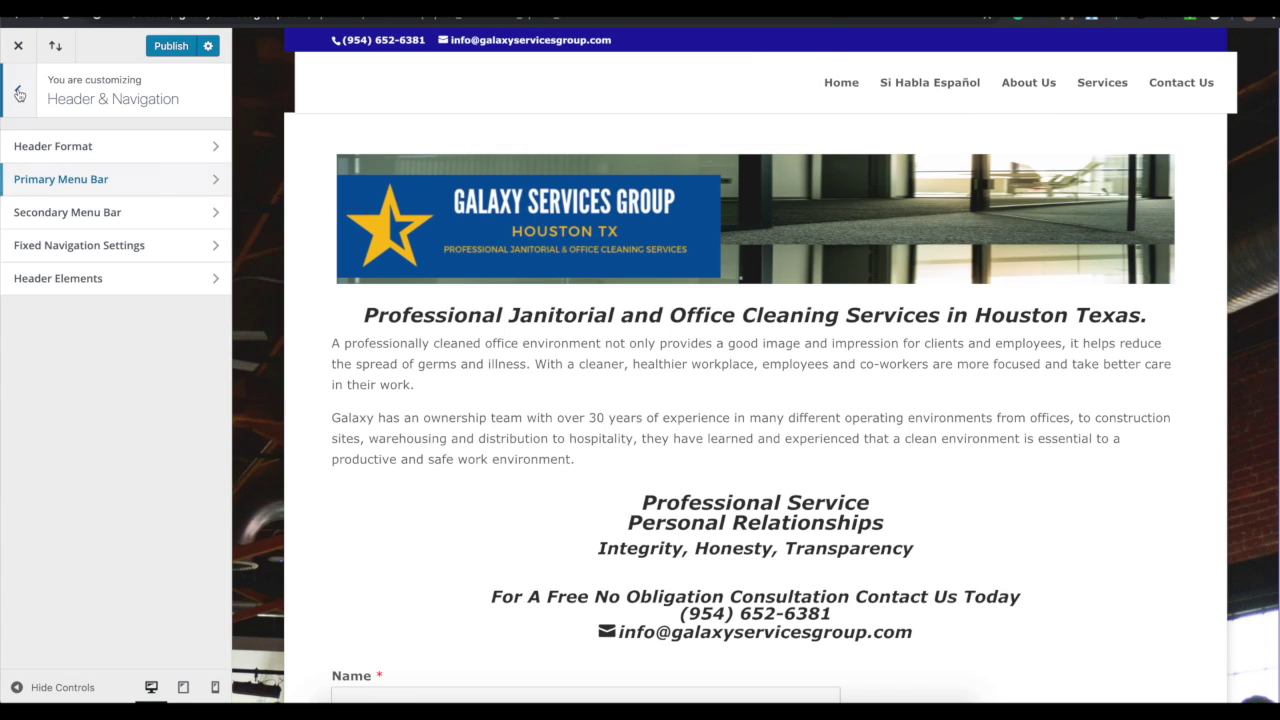
{"action": "left_click", "coordinate": [19, 93]}
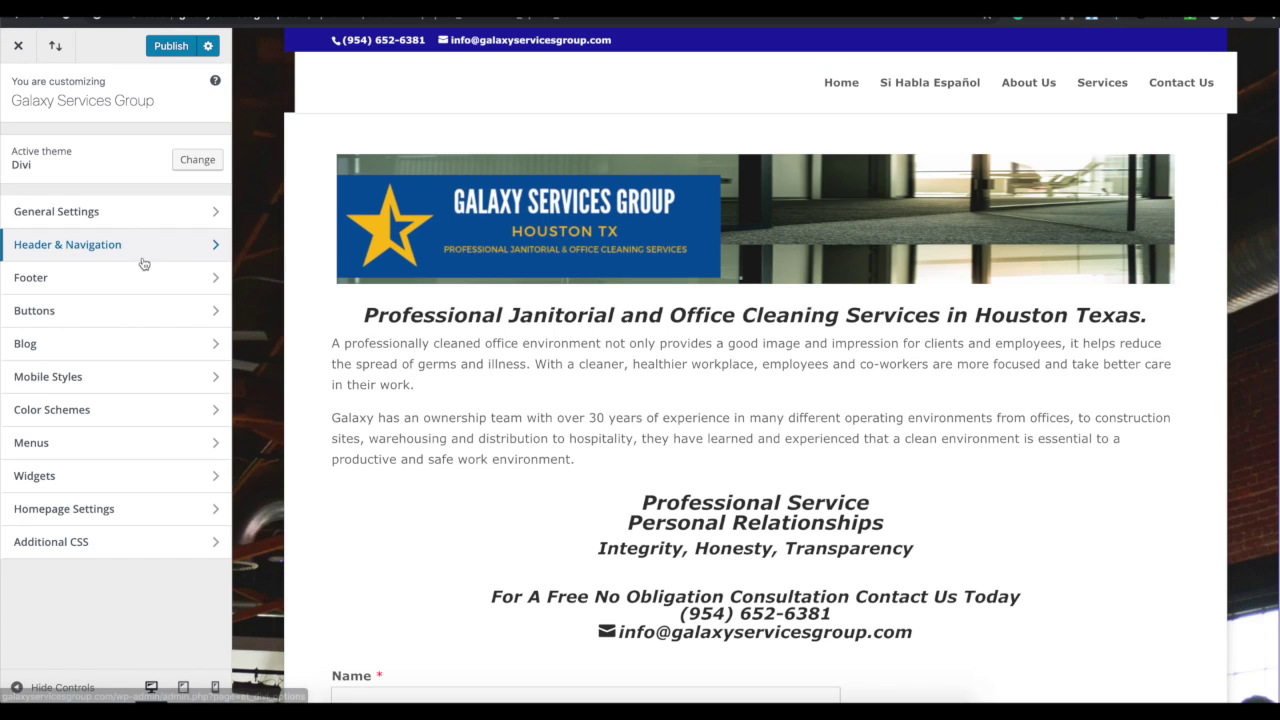
{"action": "left_click", "coordinate": [113, 511]}
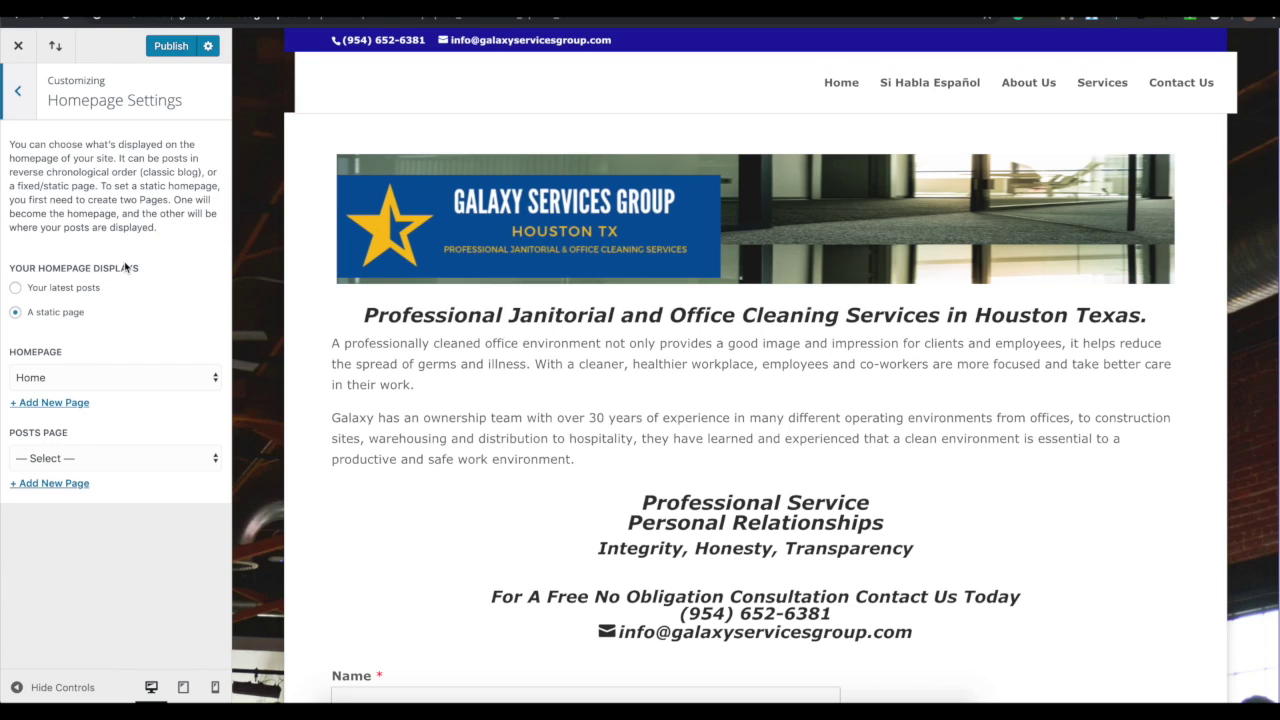
{"action": "left_click", "coordinate": [36, 290]}
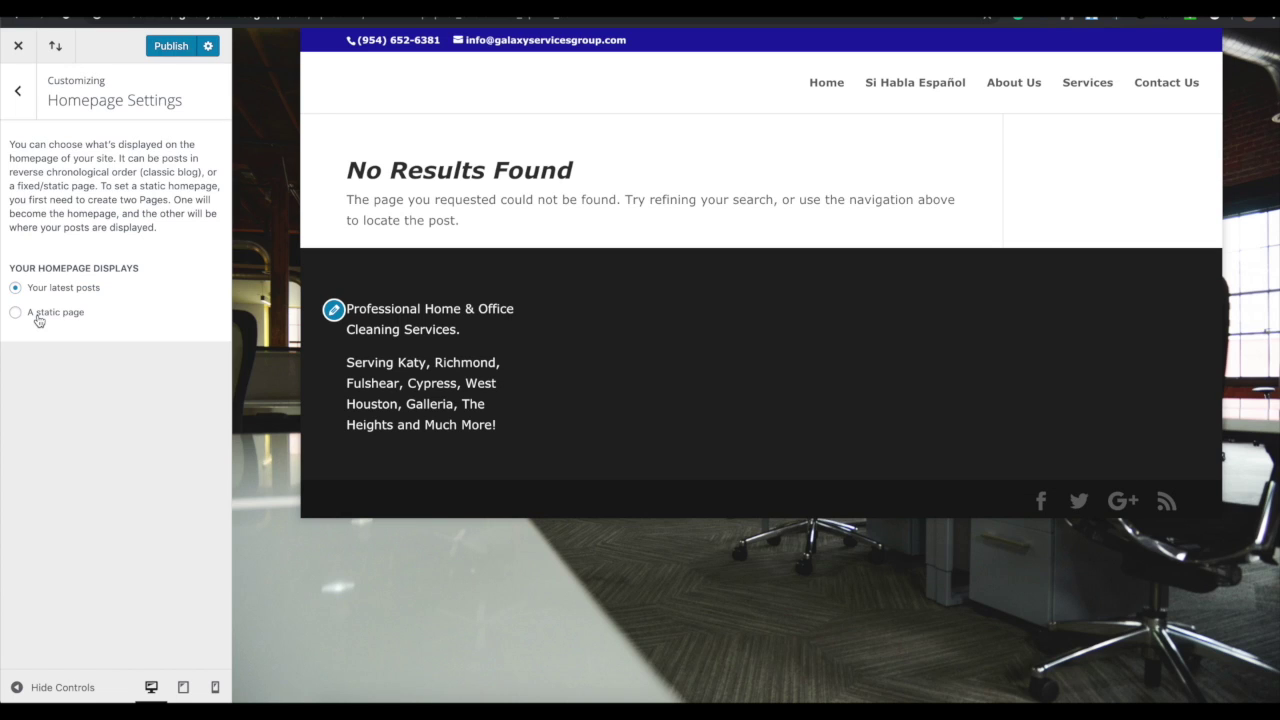
Step: Set the homepage to display a static page, with Home as the homepage
{"action": "left_click", "coordinate": [38, 316]}
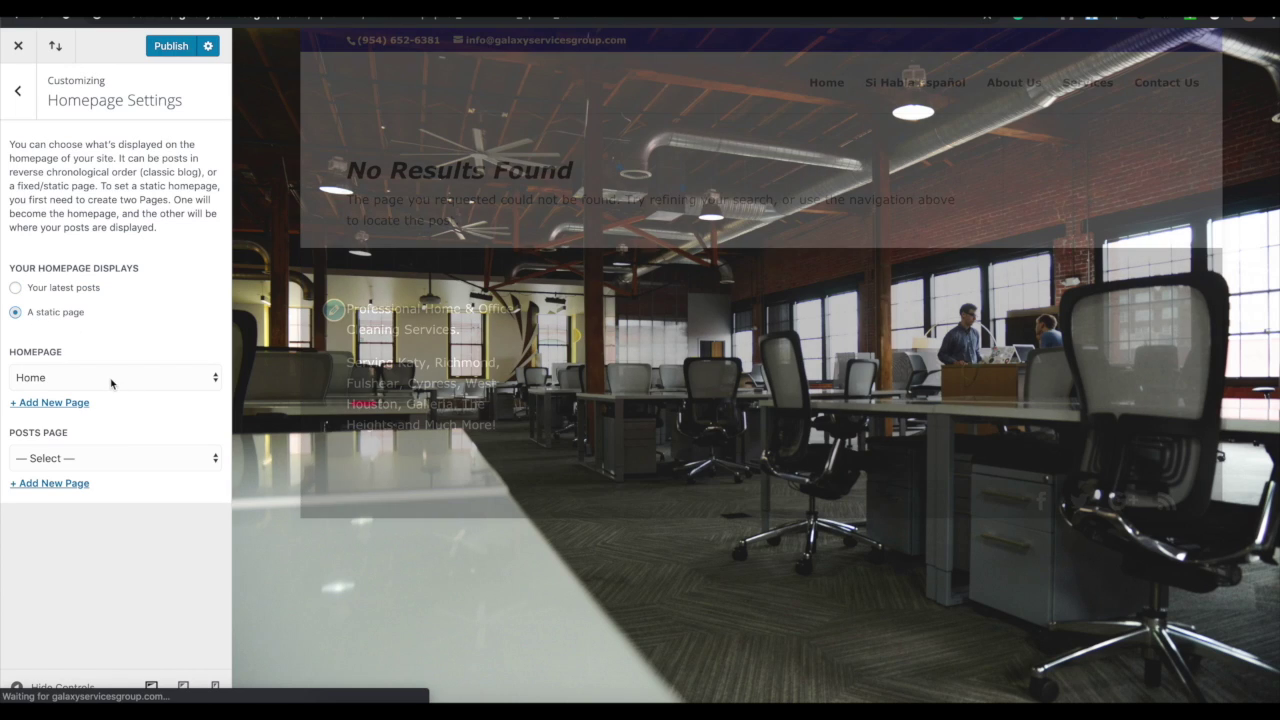
{"action": "left_click", "coordinate": [110, 378]}
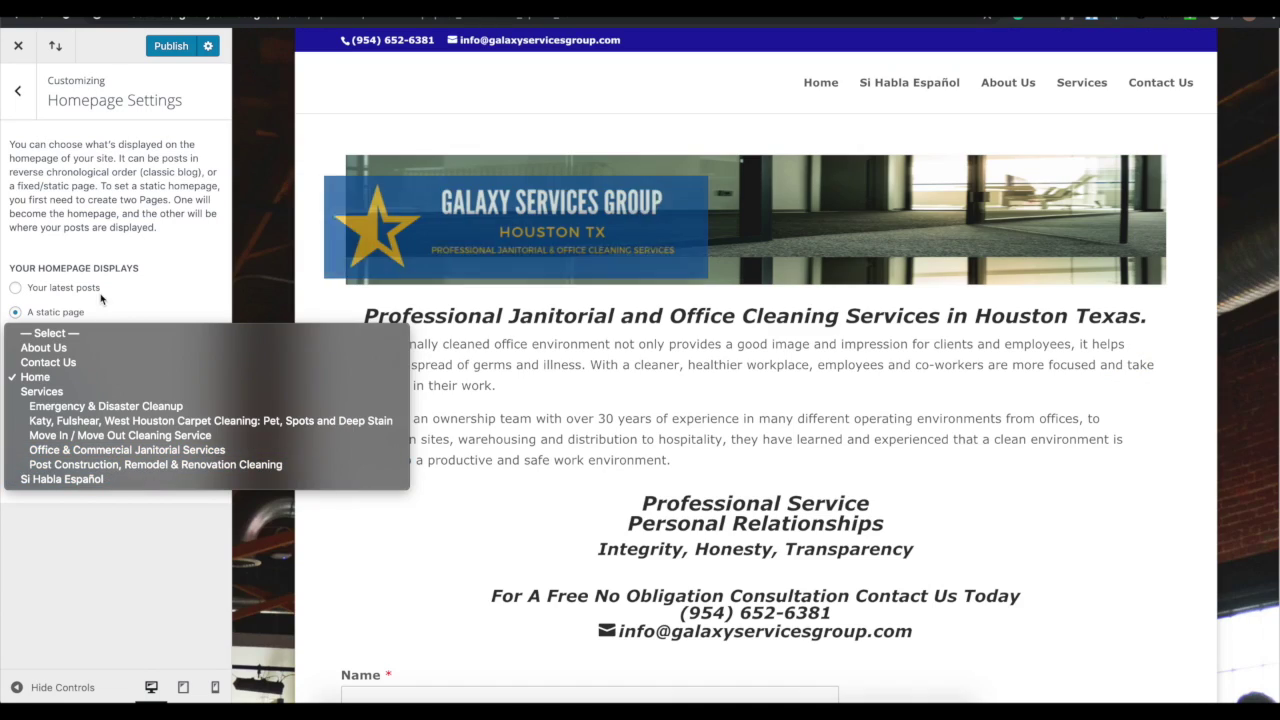
{"action": "left_click", "coordinate": [112, 258]}
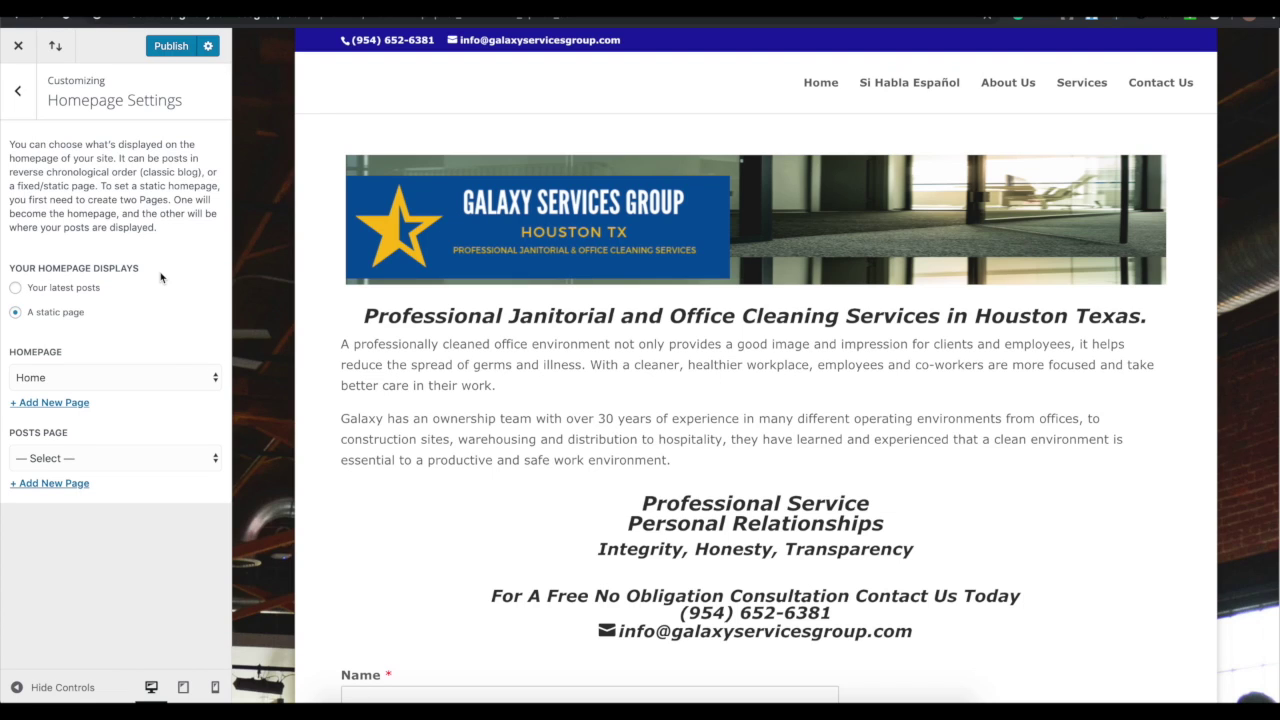
Step: Leave the customizer without saving the changes, and add a new page in WordPress
{"action": "left_click", "coordinate": [18, 45]}
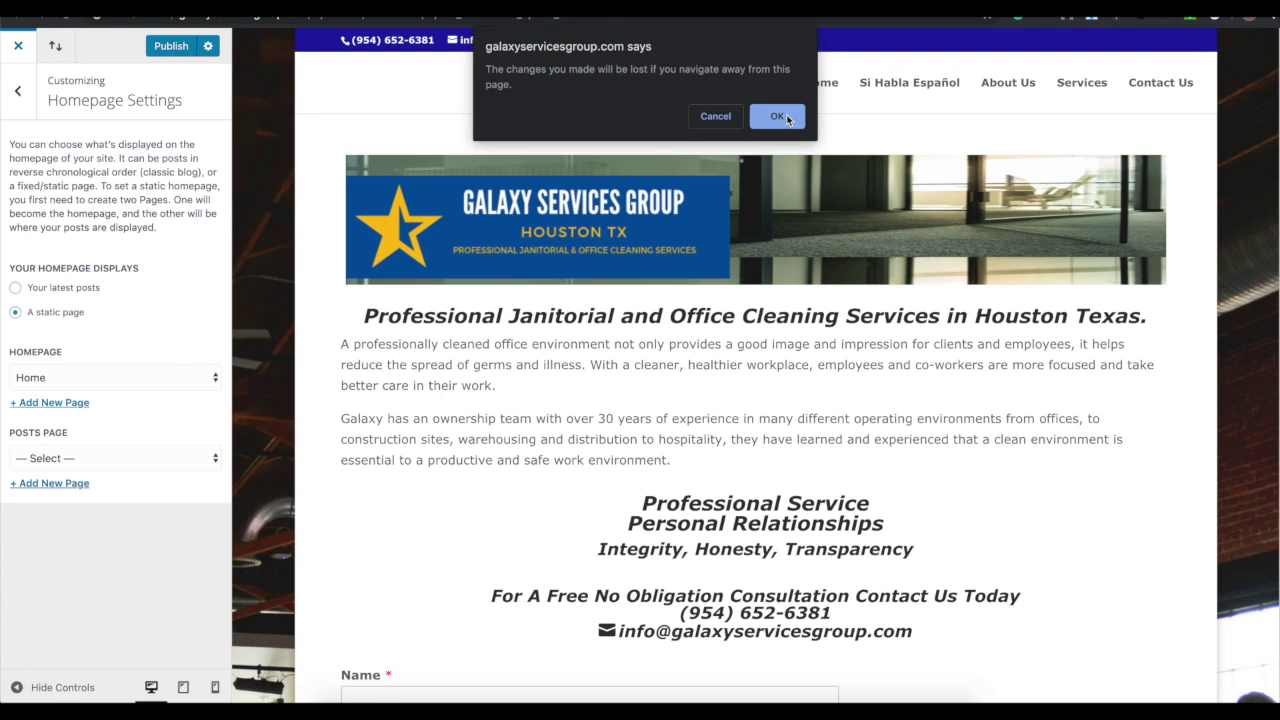
{"action": "left_click", "coordinate": [778, 116]}
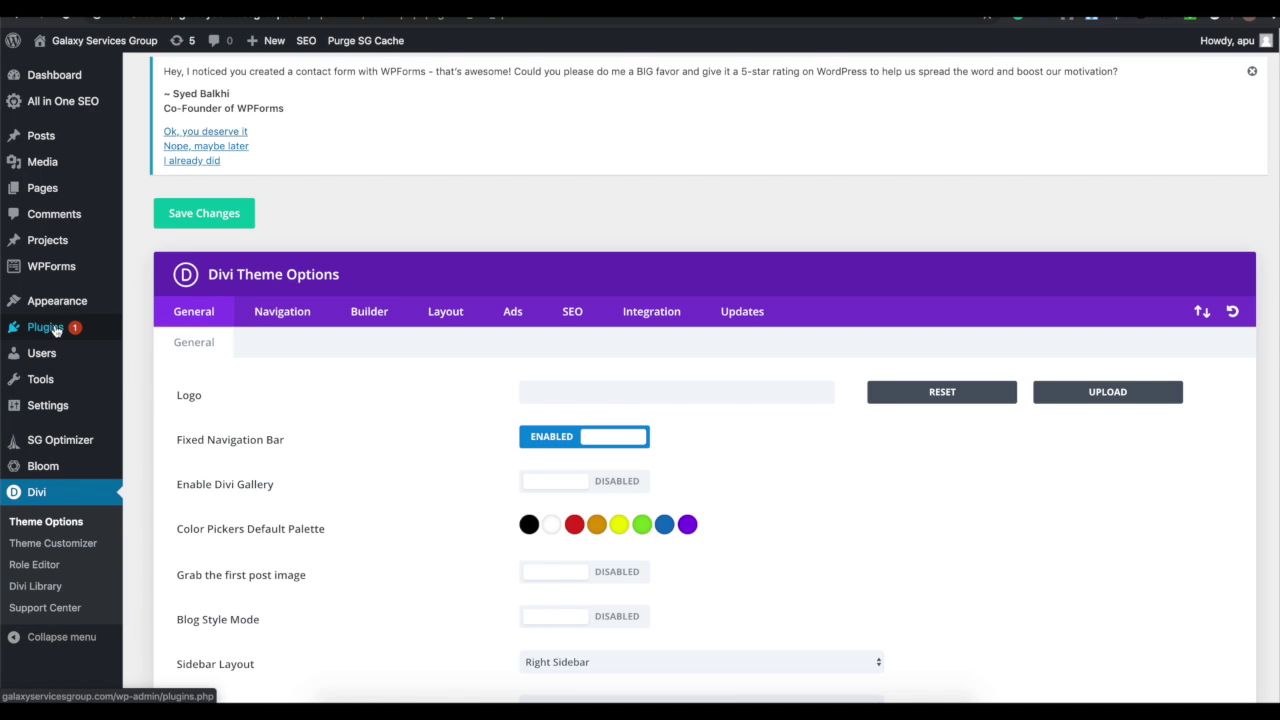
{"action": "left_click", "coordinate": [46, 190]}
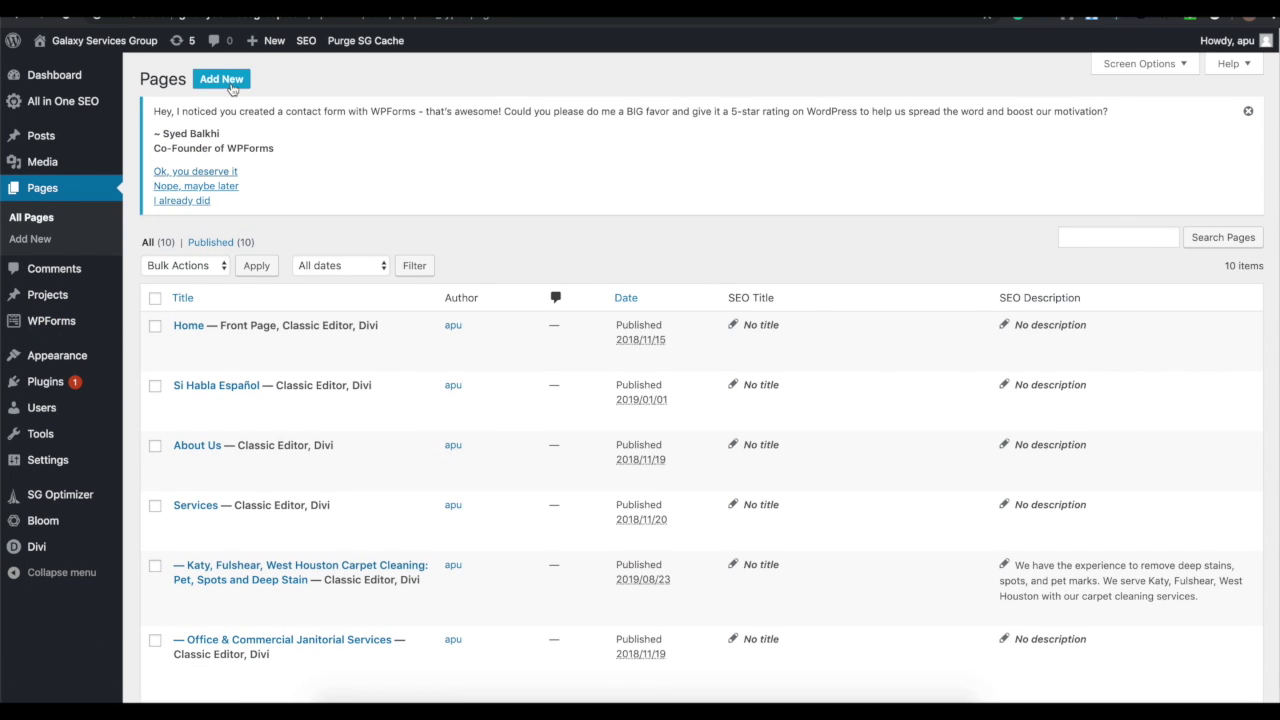
{"action": "left_click", "coordinate": [226, 80]}
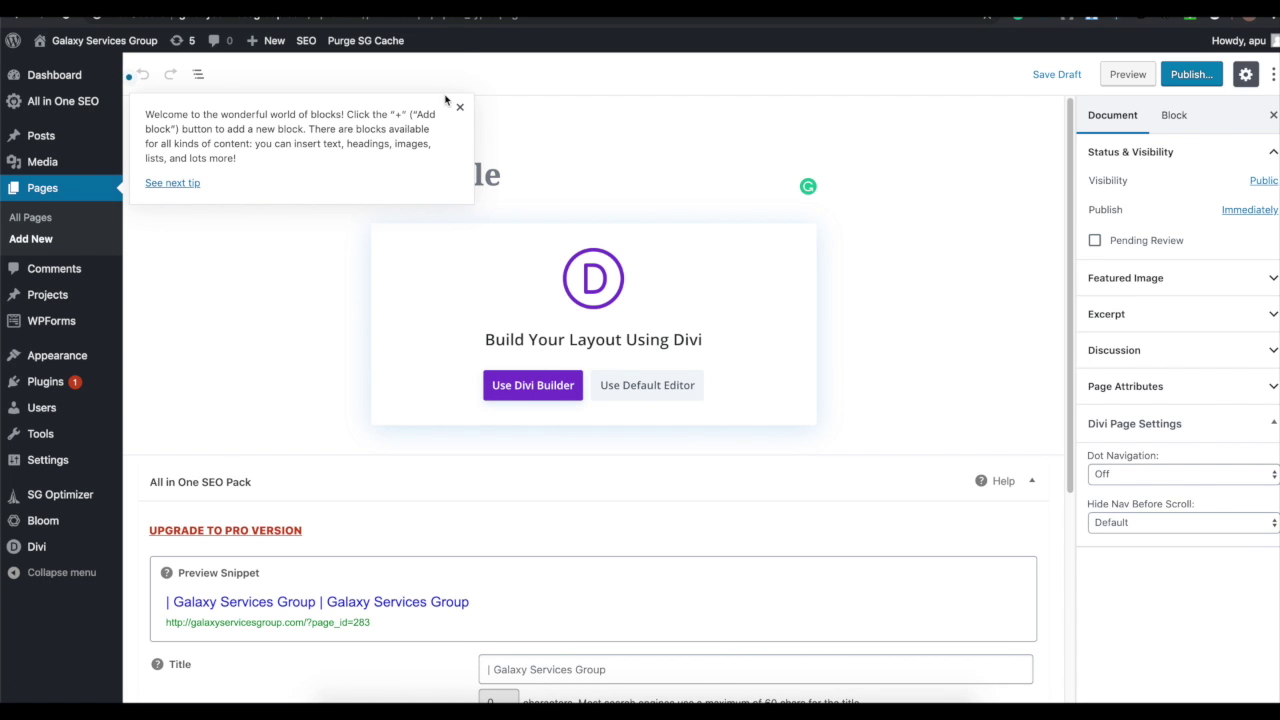
Step: Dismiss the block editor's welcome tip and switch the new page to the Classic Editor
{"action": "left_click", "coordinate": [461, 108]}
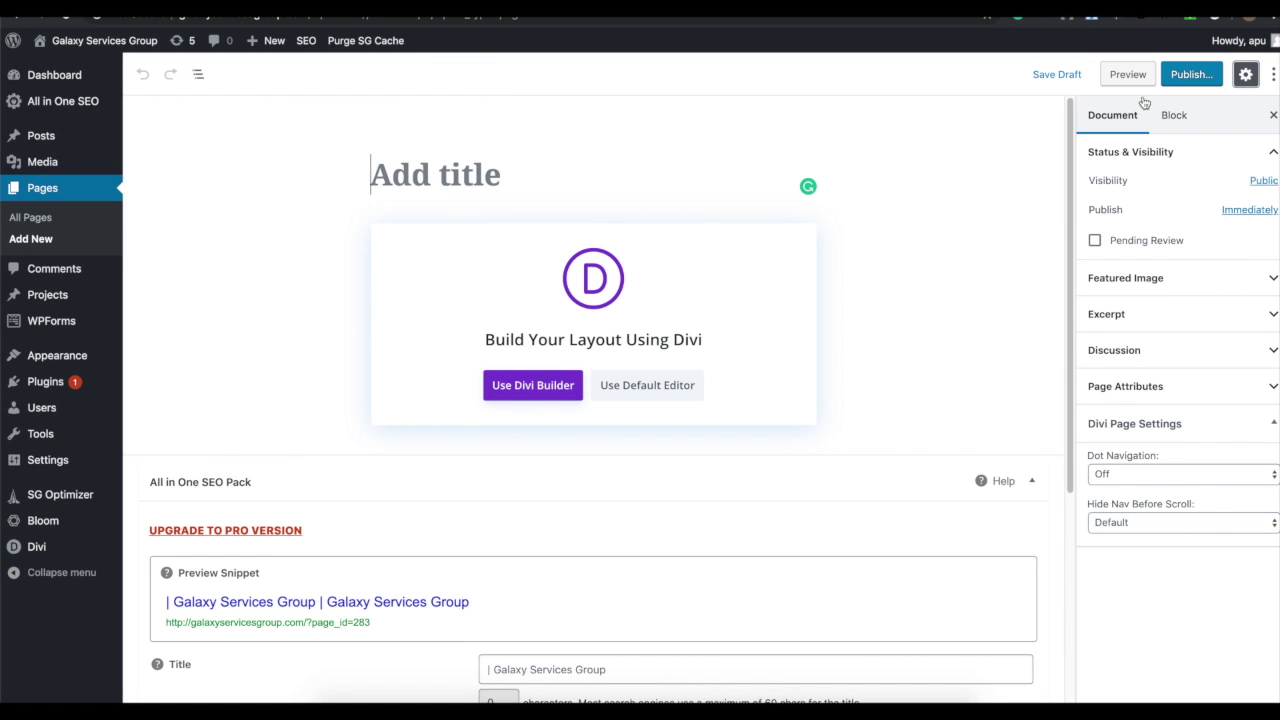
{"action": "scroll", "coordinate": [949, 250], "scroll_direction": "down", "scroll_amount": 1}
{"action": "scroll", "coordinate": [949, 251], "scroll_direction": "up", "scroll_amount": 1}
{"action": "left_click", "coordinate": [1270, 76]}
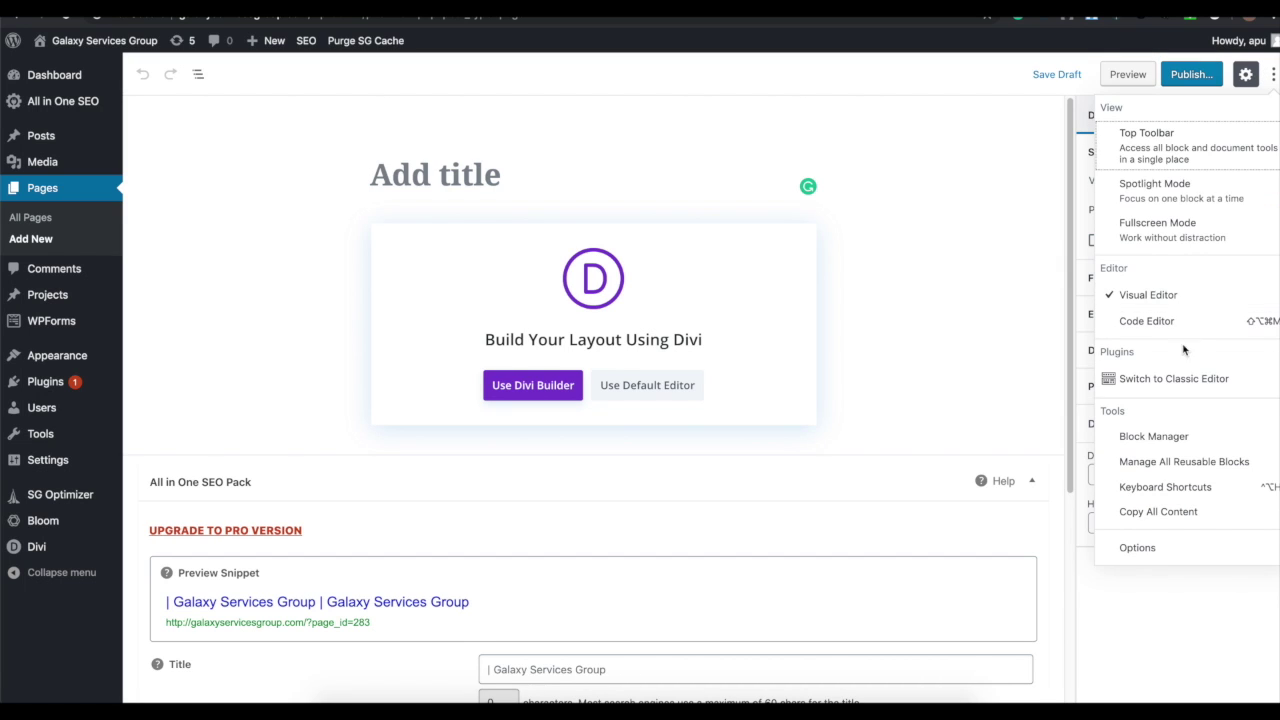
{"action": "left_click", "coordinate": [1178, 385]}
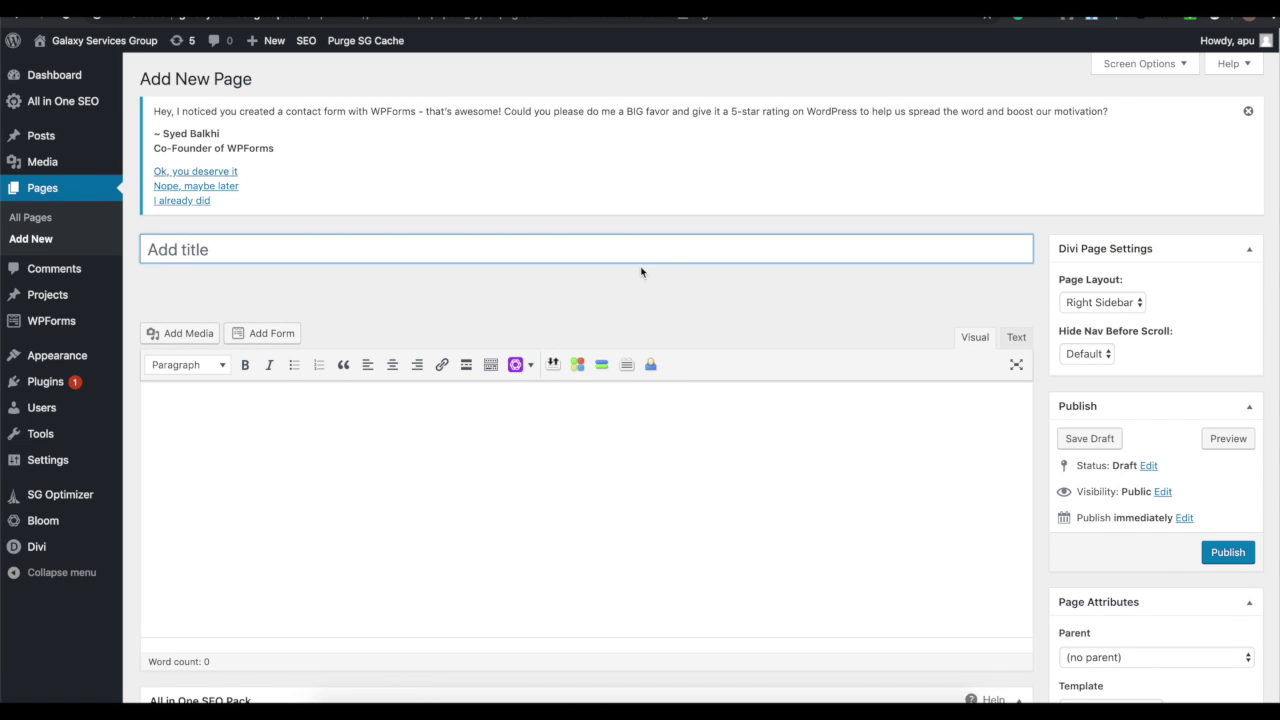
Step: Title the page "Galaxy Janitoral Services" and enable the Divi Builder for it
{"action": "scroll", "coordinate": [423, 294], "scroll_direction": "down", "scroll_amount": 6}
{"action": "scroll", "coordinate": [423, 294], "scroll_direction": "up", "scroll_amount": 6}
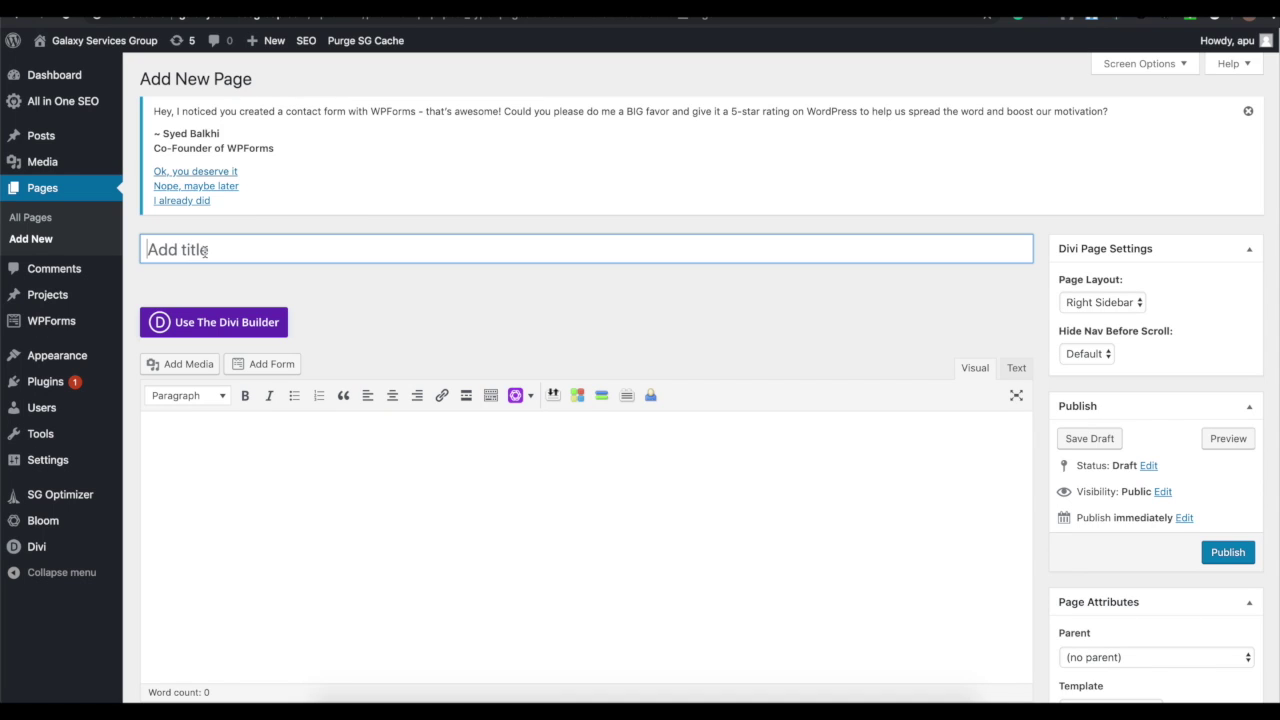
{"action": "type", "text": "Gal"}
{"action": "type", "text": "axy J"}
{"action": "type", "text": "anitorial Services"}
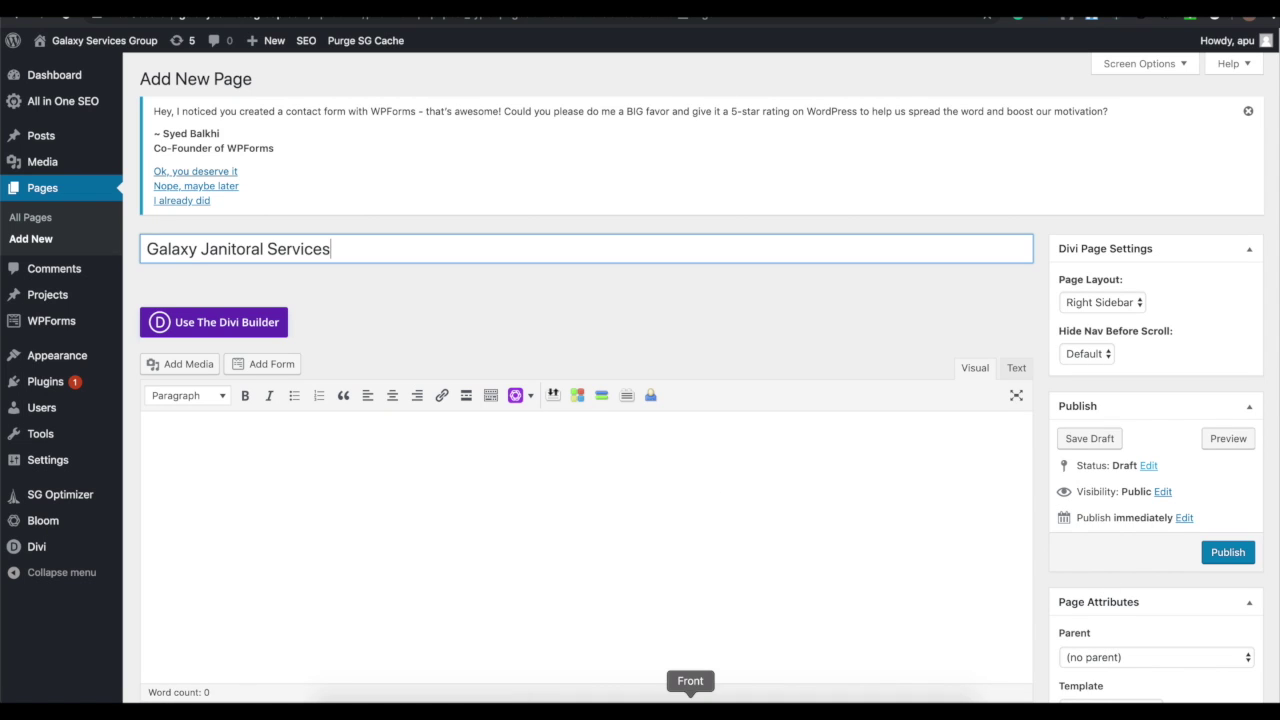
{"action": "key", "text": "Tab"}
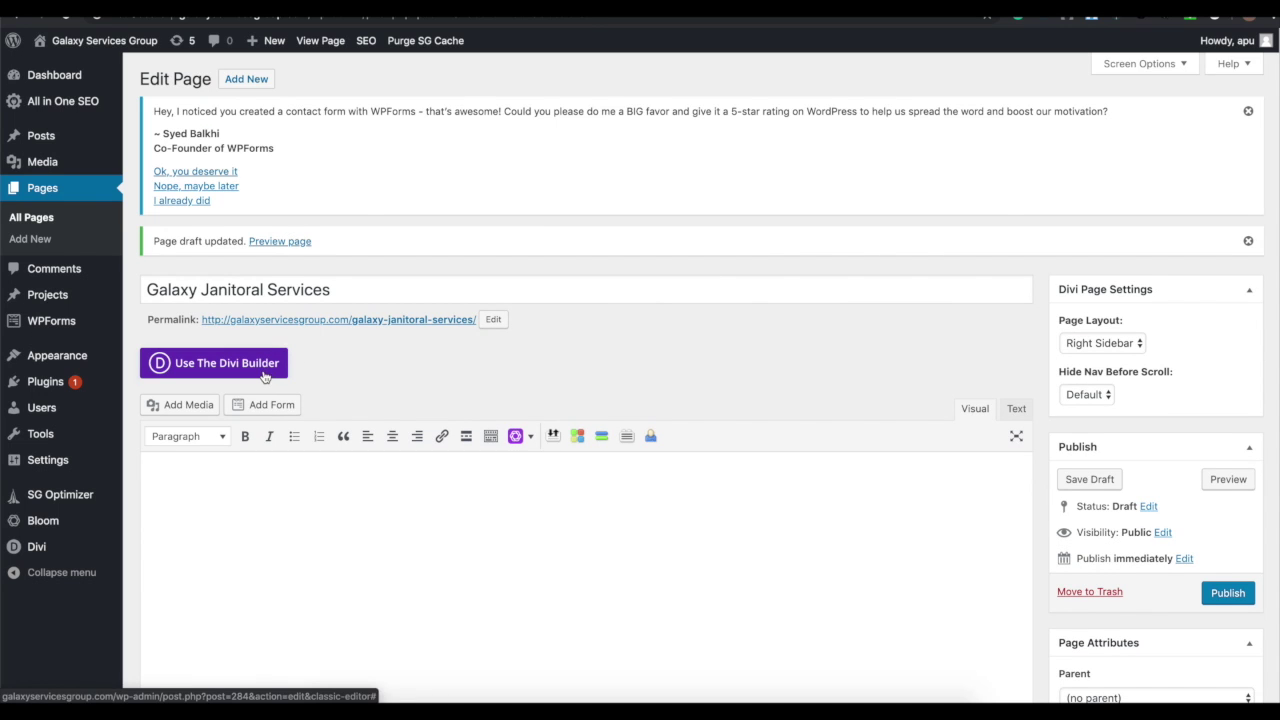
{"action": "left_click", "coordinate": [264, 378]}
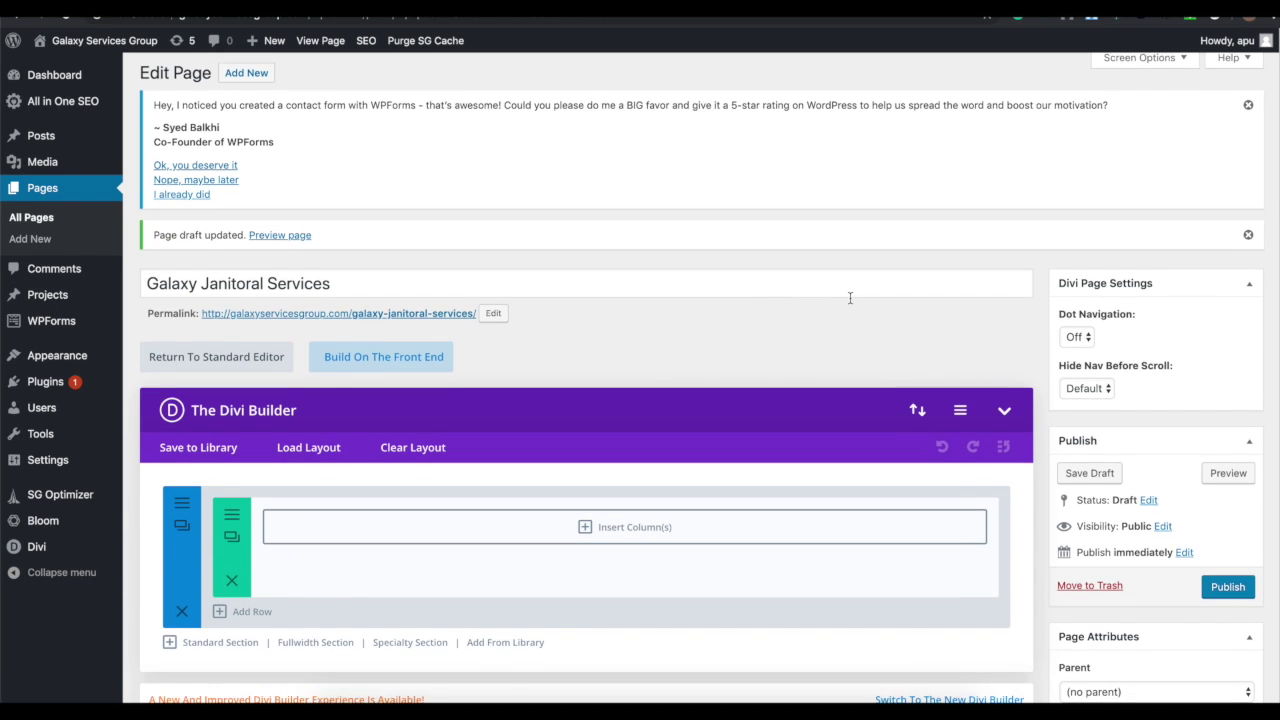
Step: View the column layouts available for the row and the Divi Builder Settings, leaving both unchanged
{"action": "scroll", "coordinate": [850, 300], "scroll_direction": "down", "scroll_amount": 1}
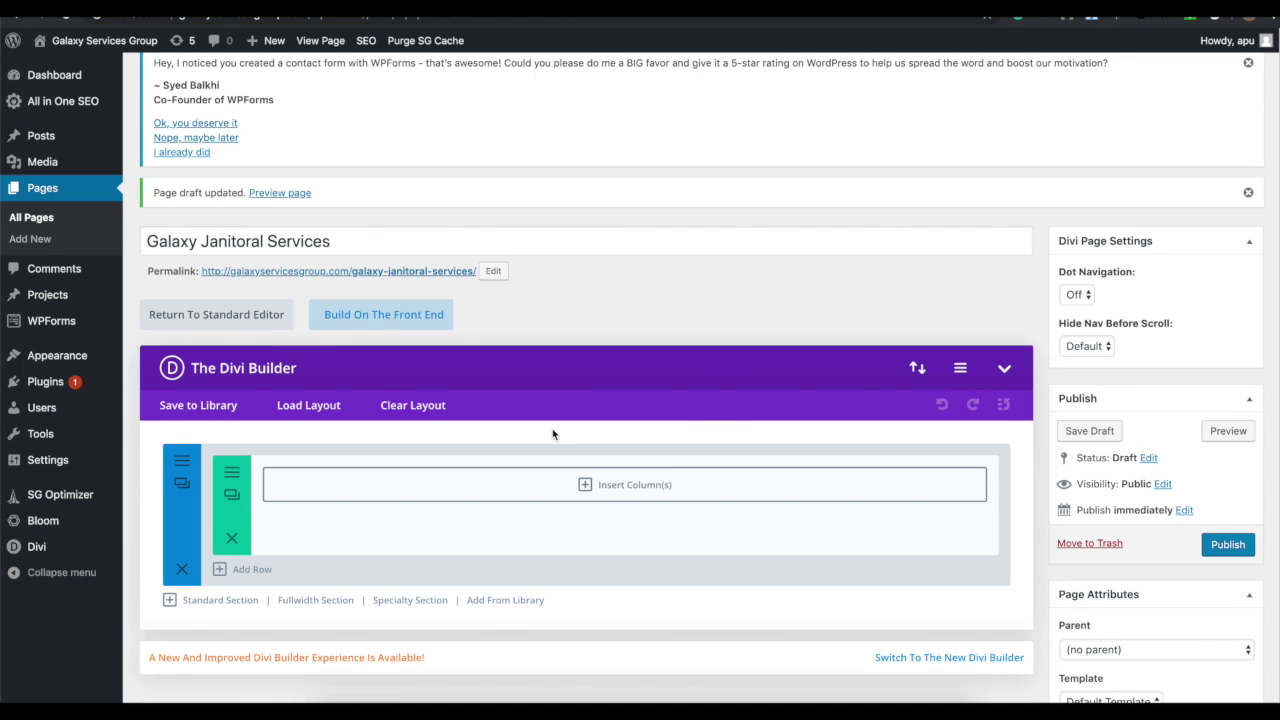
{"action": "left_click", "coordinate": [620, 497]}
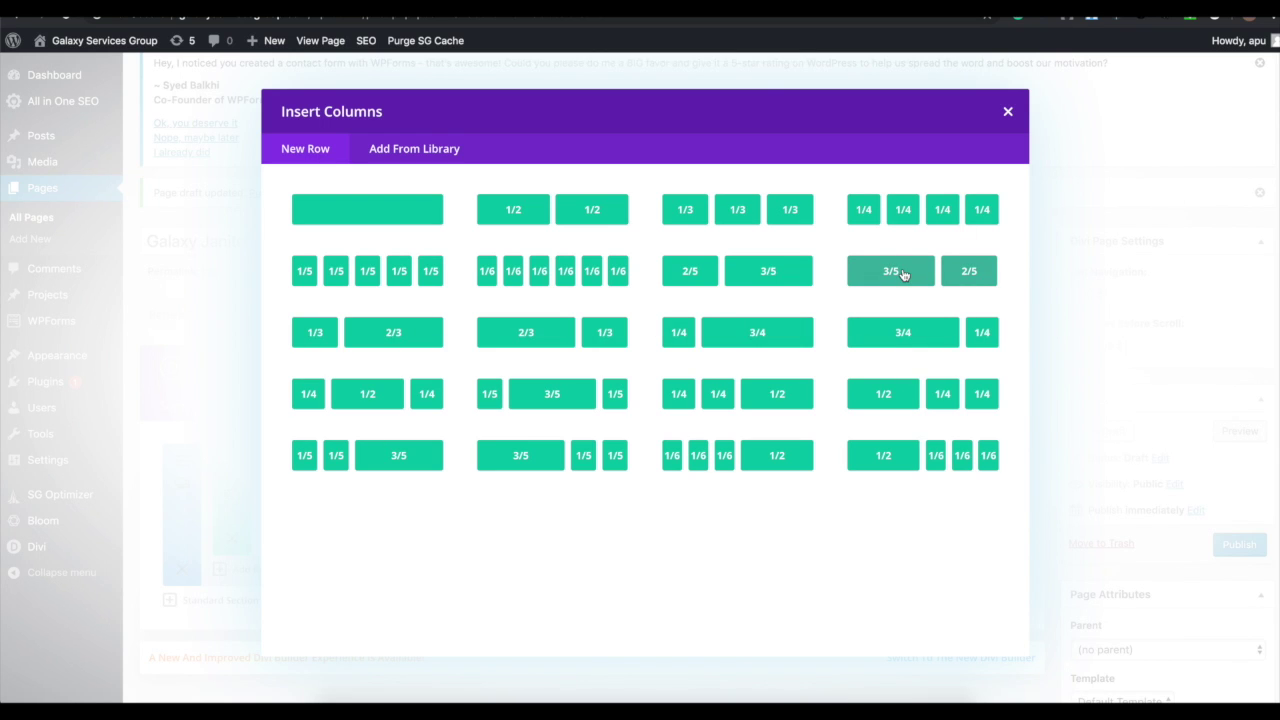
{"action": "left_click", "coordinate": [1008, 112]}
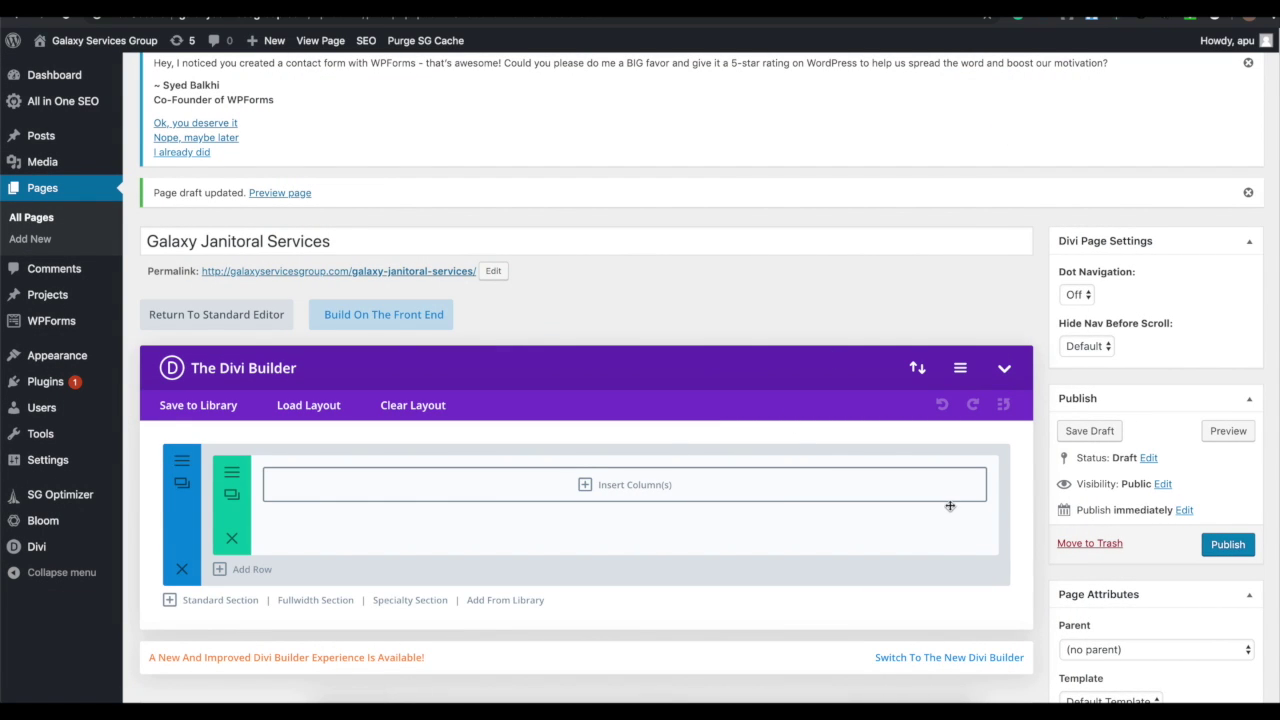
{"action": "left_click", "coordinate": [960, 370]}
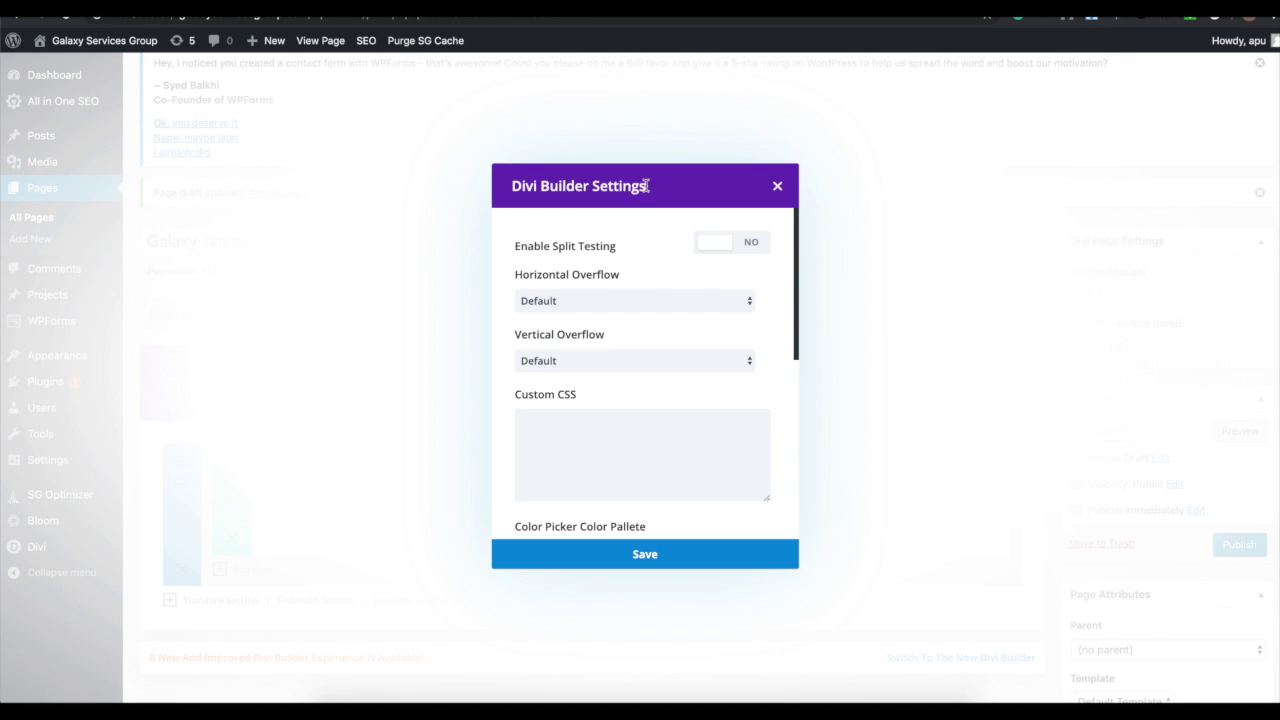
{"action": "left_click", "coordinate": [777, 186]}
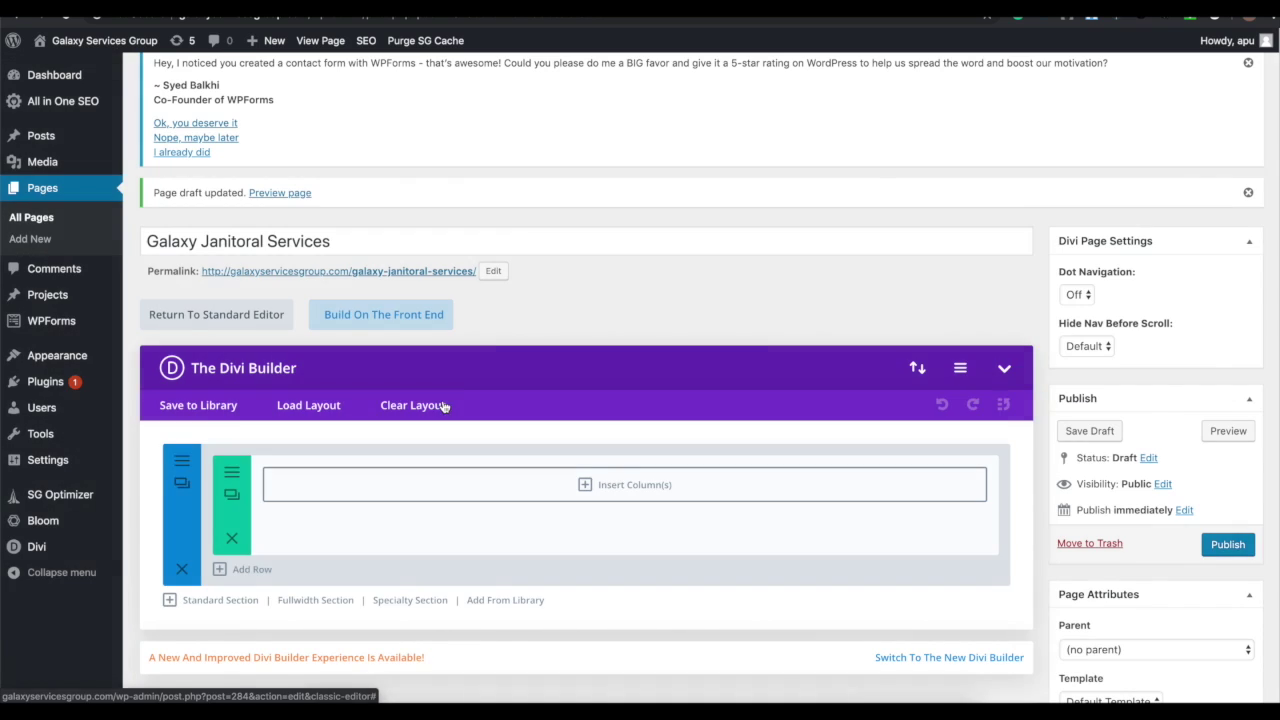
Step: Switch to building the page on the front end and open the library of premade layouts
{"action": "left_click", "coordinate": [406, 318]}
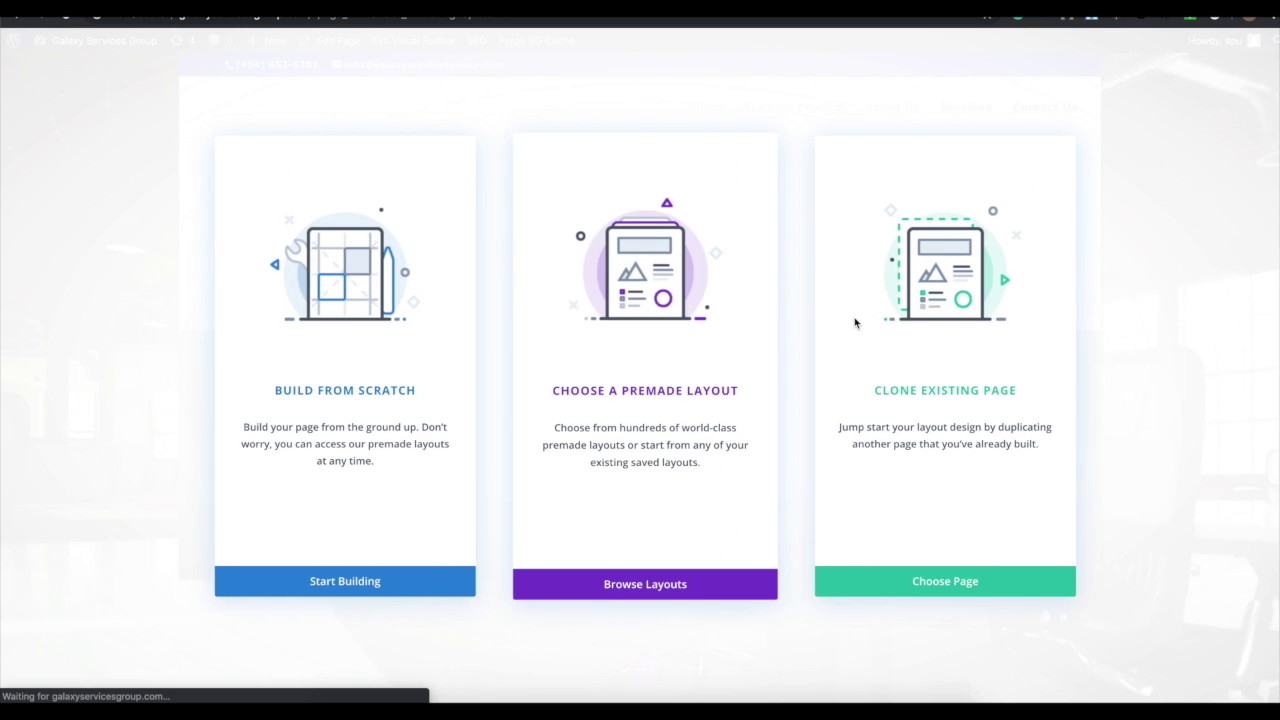
{"action": "left_click", "coordinate": [395, 417]}
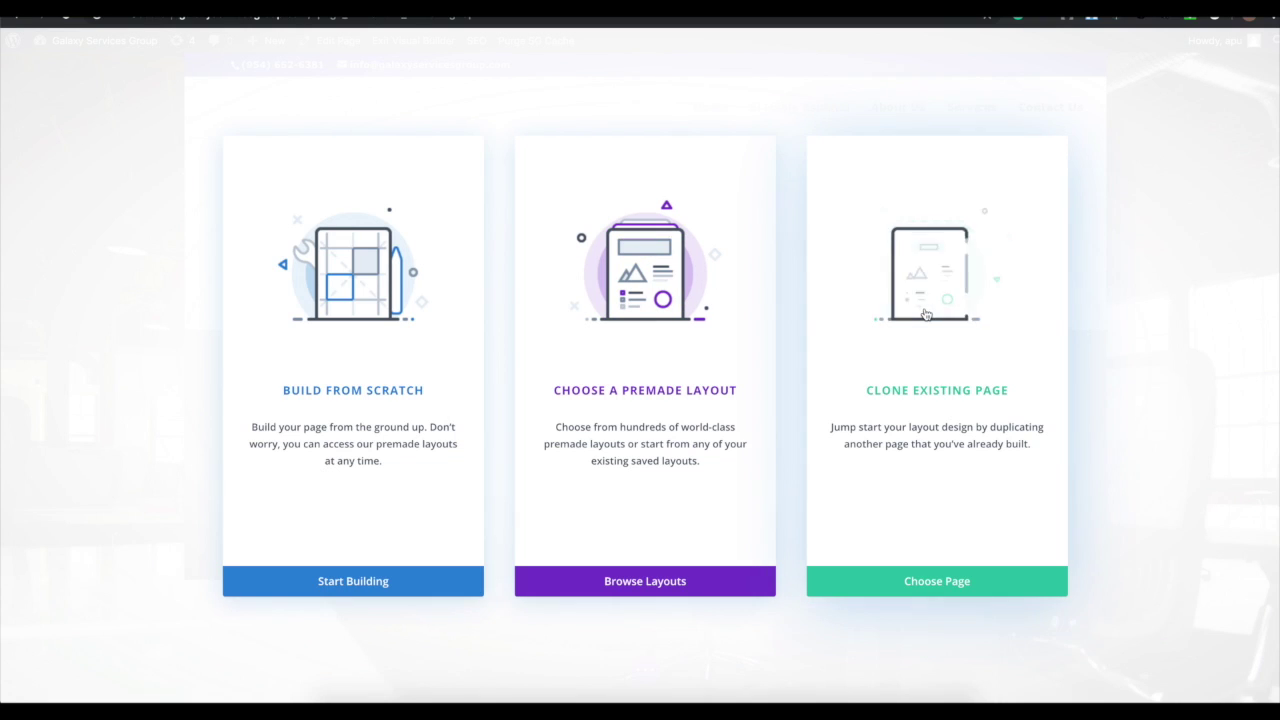
{"action": "left_click", "coordinate": [672, 590]}
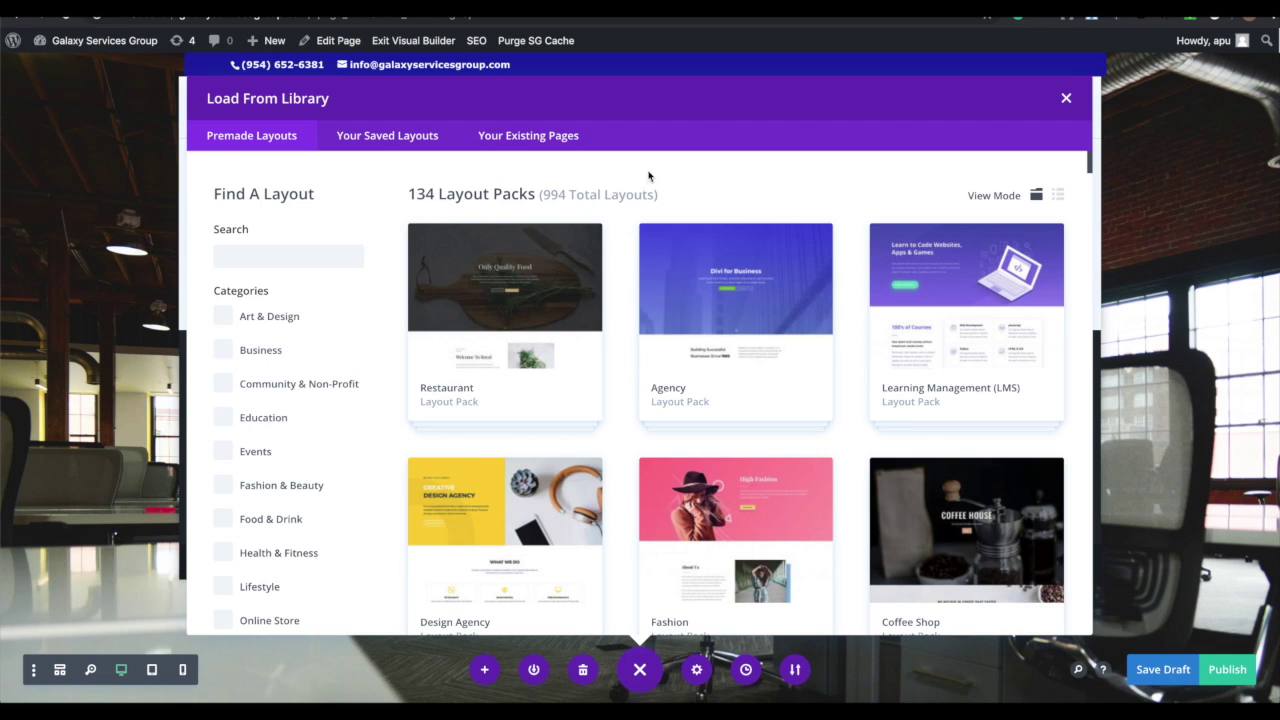
Step: Browse the premade layout packs and preview the Agency pack's landing page from start to end
{"action": "scroll", "coordinate": [917, 295], "scroll_direction": "down", "scroll_amount": 10}
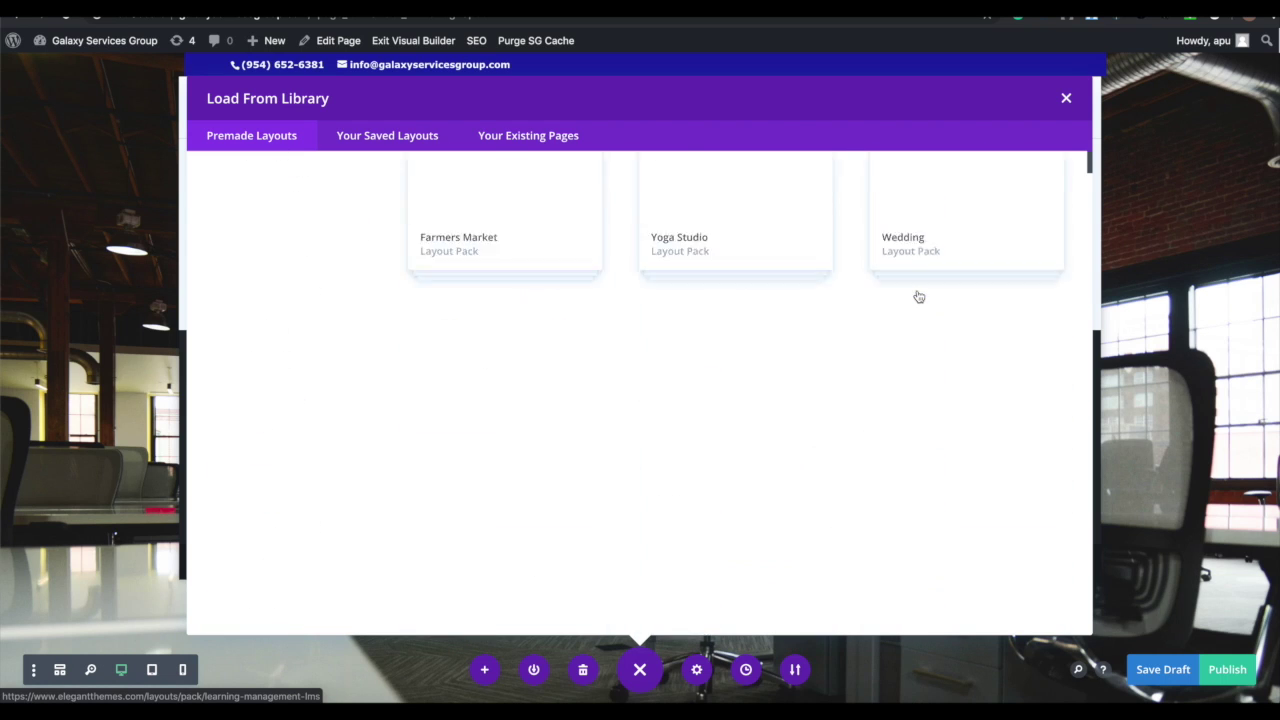
{"action": "scroll", "coordinate": [917, 295], "scroll_direction": "up", "scroll_amount": 9}
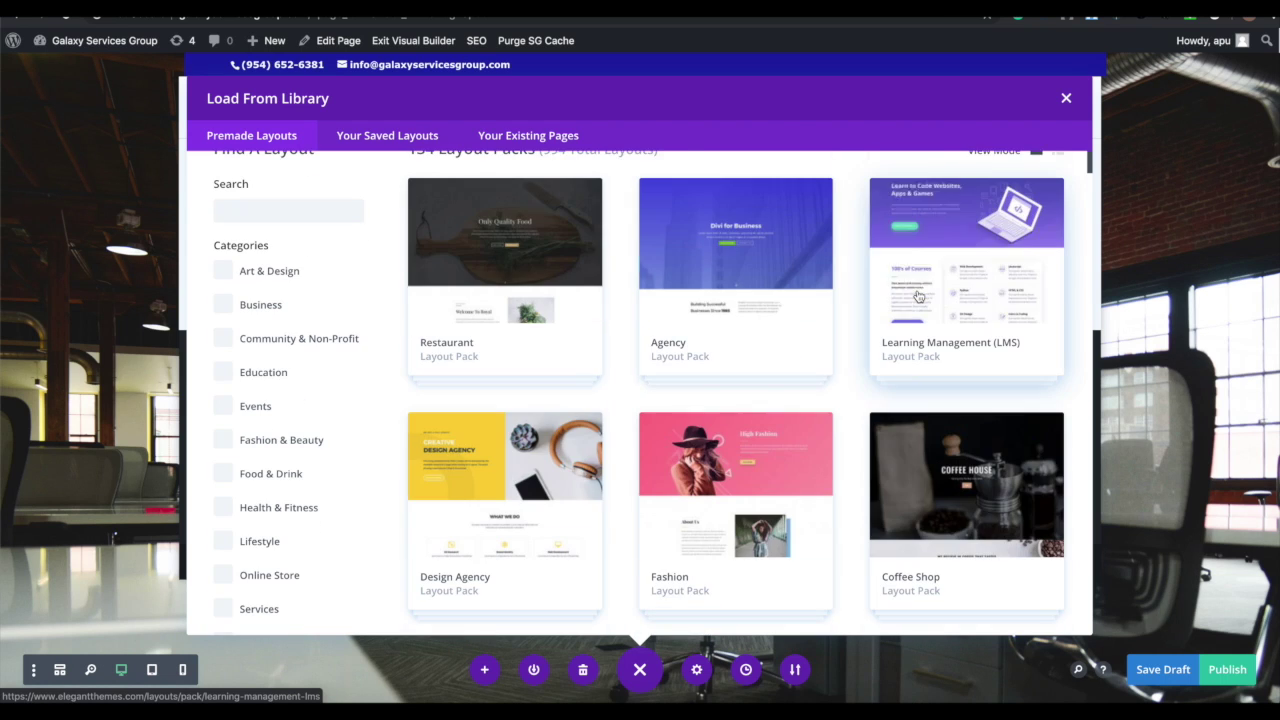
{"action": "left_click", "coordinate": [752, 274]}
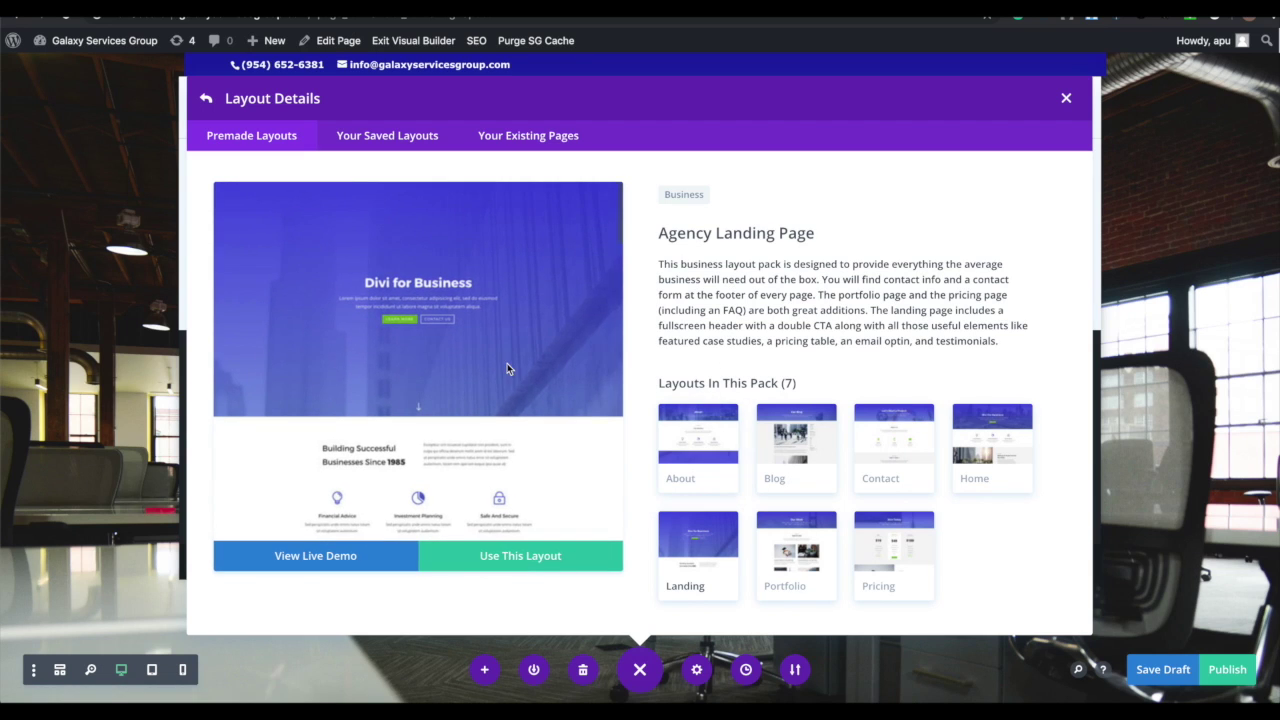
{"action": "scroll", "coordinate": [507, 369], "scroll_direction": "down", "scroll_amount": 10}
{"action": "scroll", "coordinate": [507, 369], "scroll_direction": "up", "scroll_amount": 10}
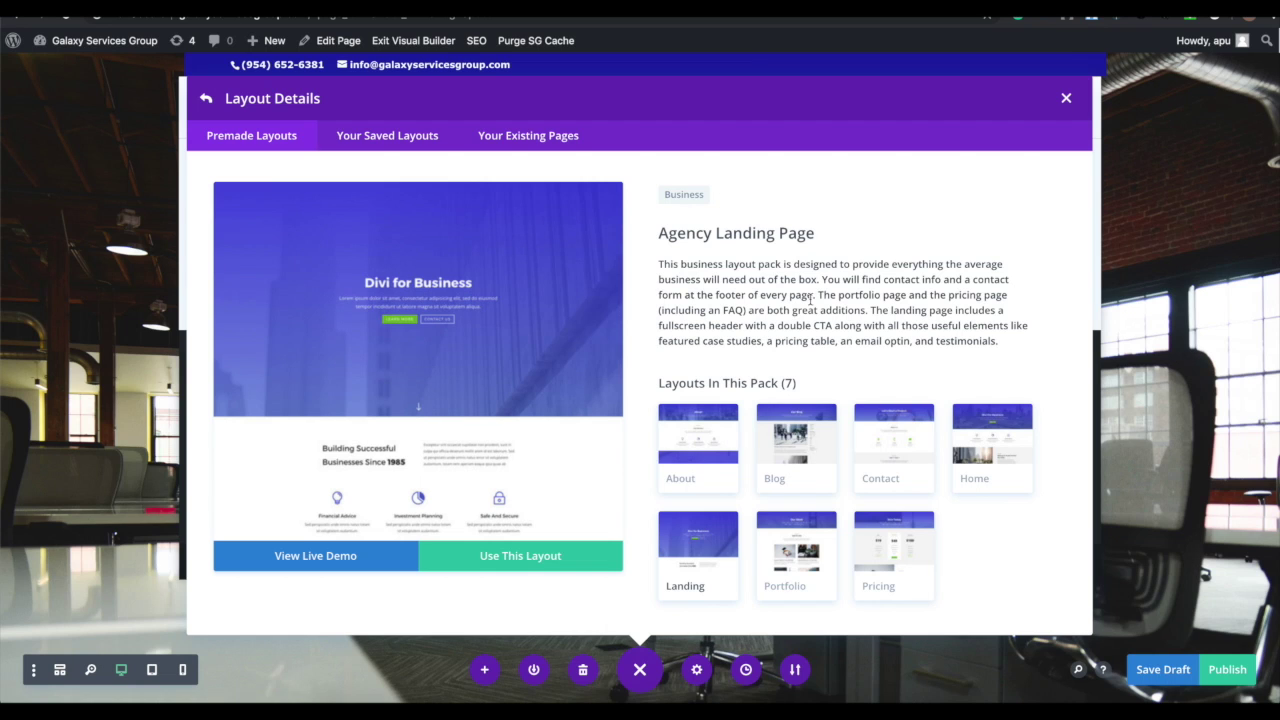
Step: Preview the Agency pack's Blog, Contact, Home and Pricing page layouts, and return to the layout library
{"action": "left_click", "coordinate": [786, 448]}
{"action": "left_click", "coordinate": [891, 459]}
{"action": "left_click", "coordinate": [985, 441]}
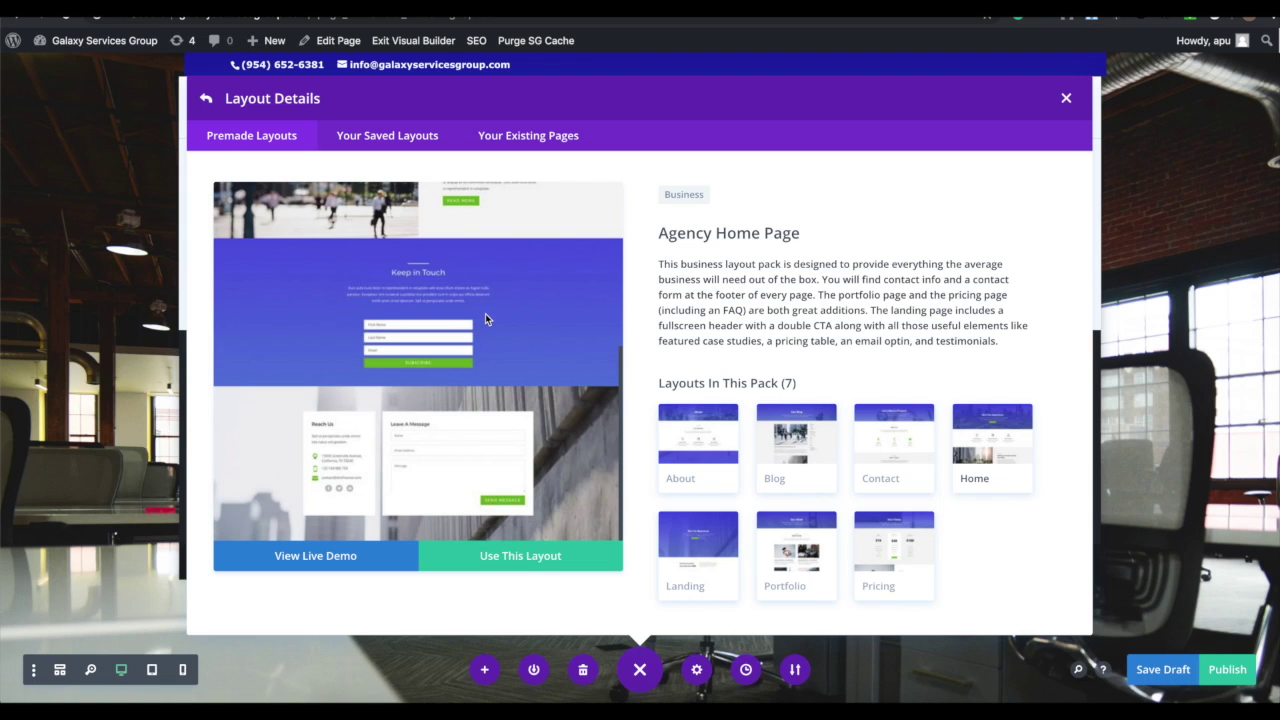
{"action": "scroll", "coordinate": [407, 458], "scroll_direction": "down", "scroll_amount": 3}
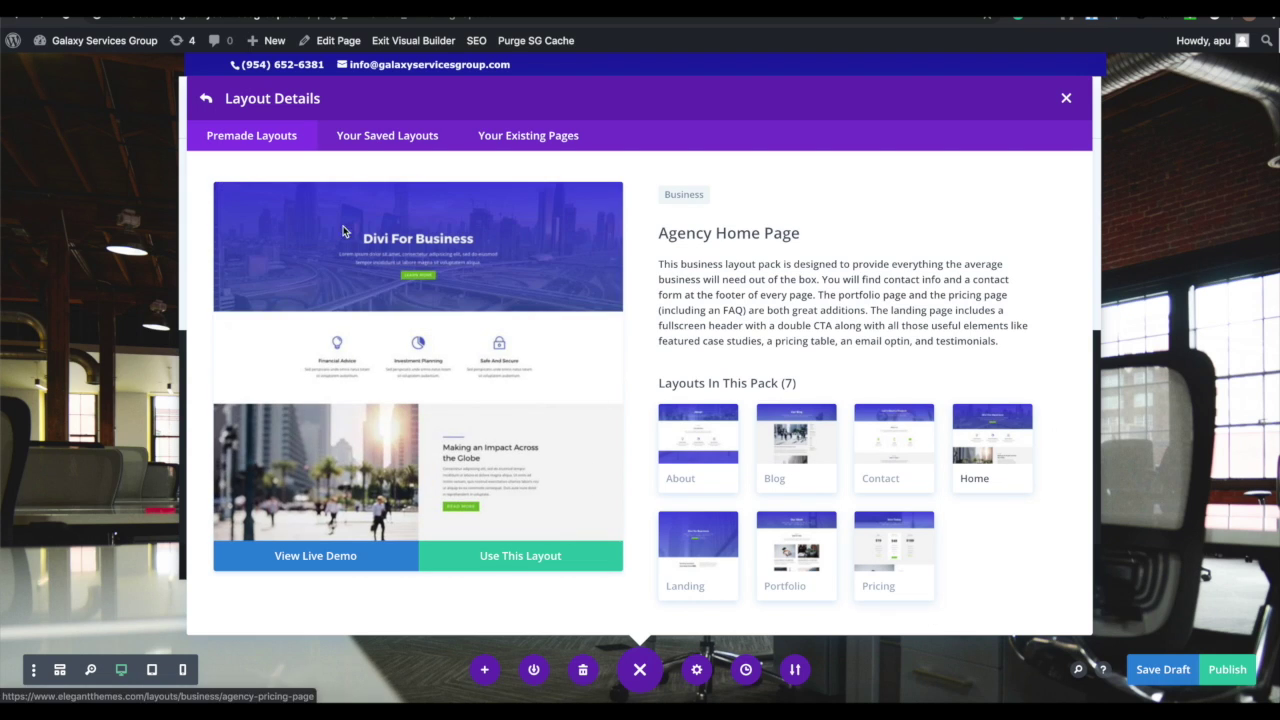
{"action": "left_click", "coordinate": [914, 560]}
{"action": "scroll", "coordinate": [455, 410], "scroll_direction": "down", "scroll_amount": 5}
{"action": "scroll", "coordinate": [455, 410], "scroll_direction": "up", "scroll_amount": 5}
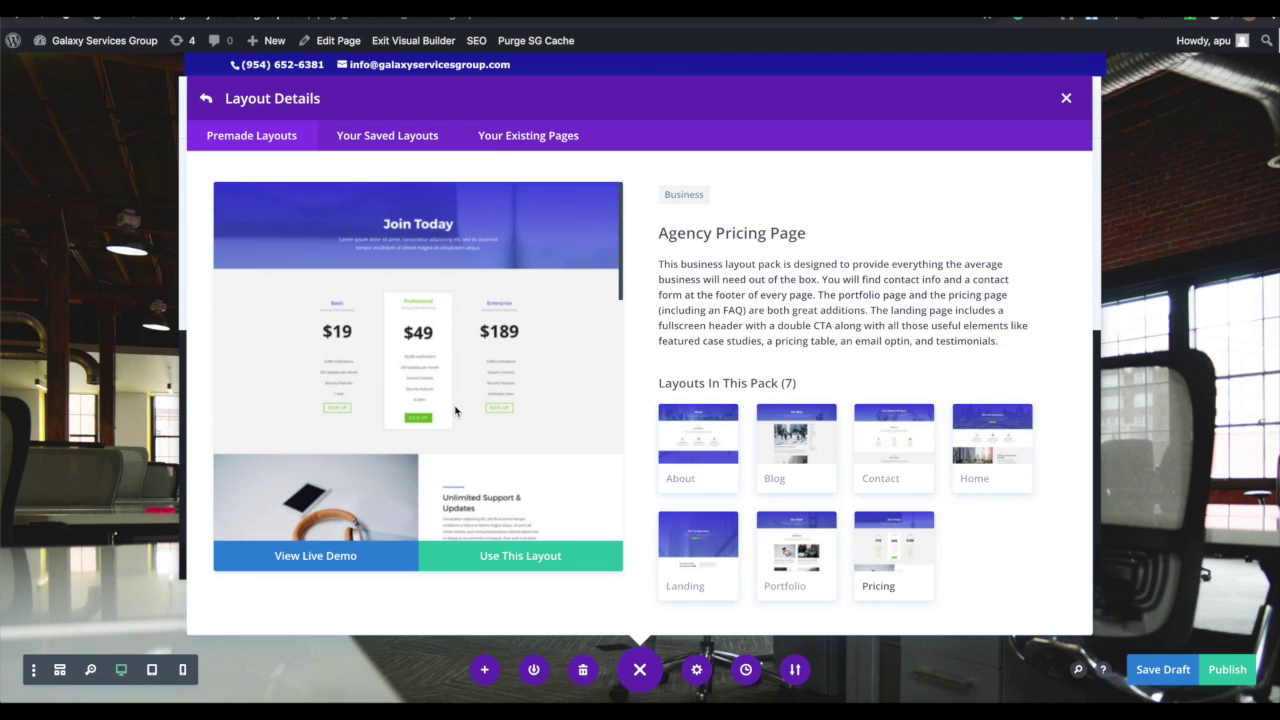
{"action": "left_click", "coordinate": [207, 108]}
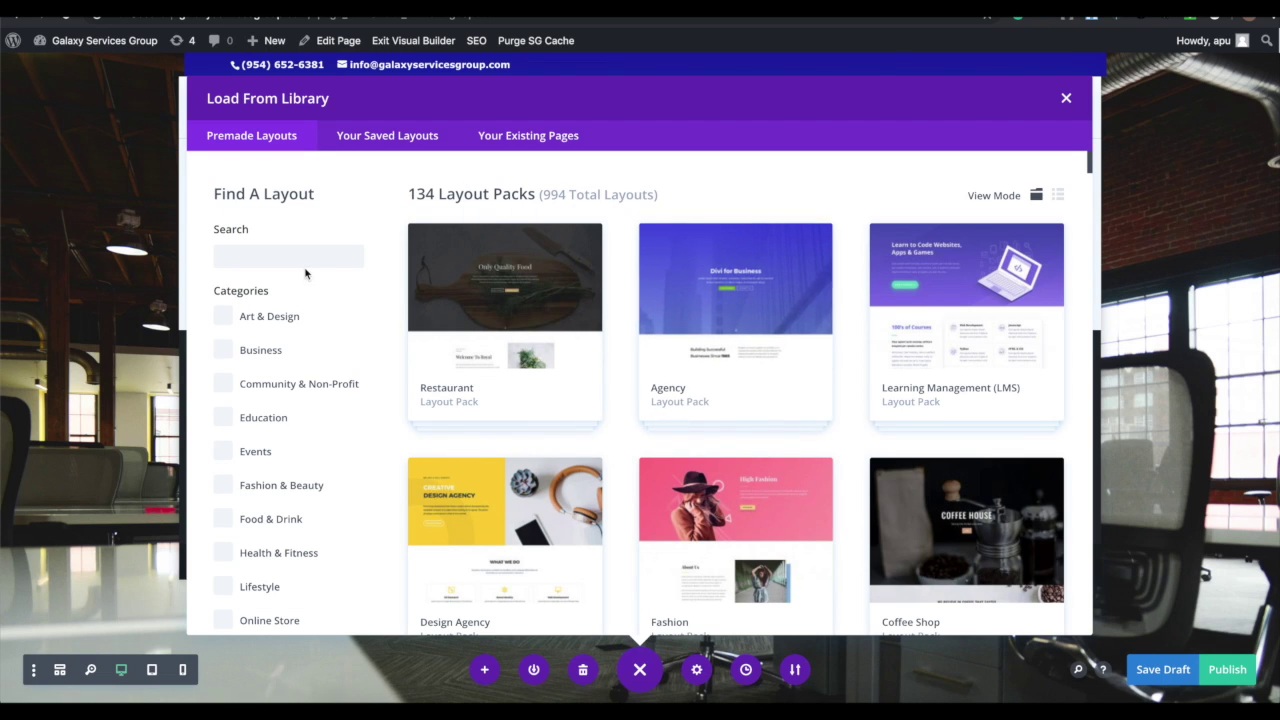
Step: Search the premade layouts for "cleaning" and look through the matching layouts
{"action": "left_click", "coordinate": [305, 263]}
{"action": "type", "text": "cleaning"}
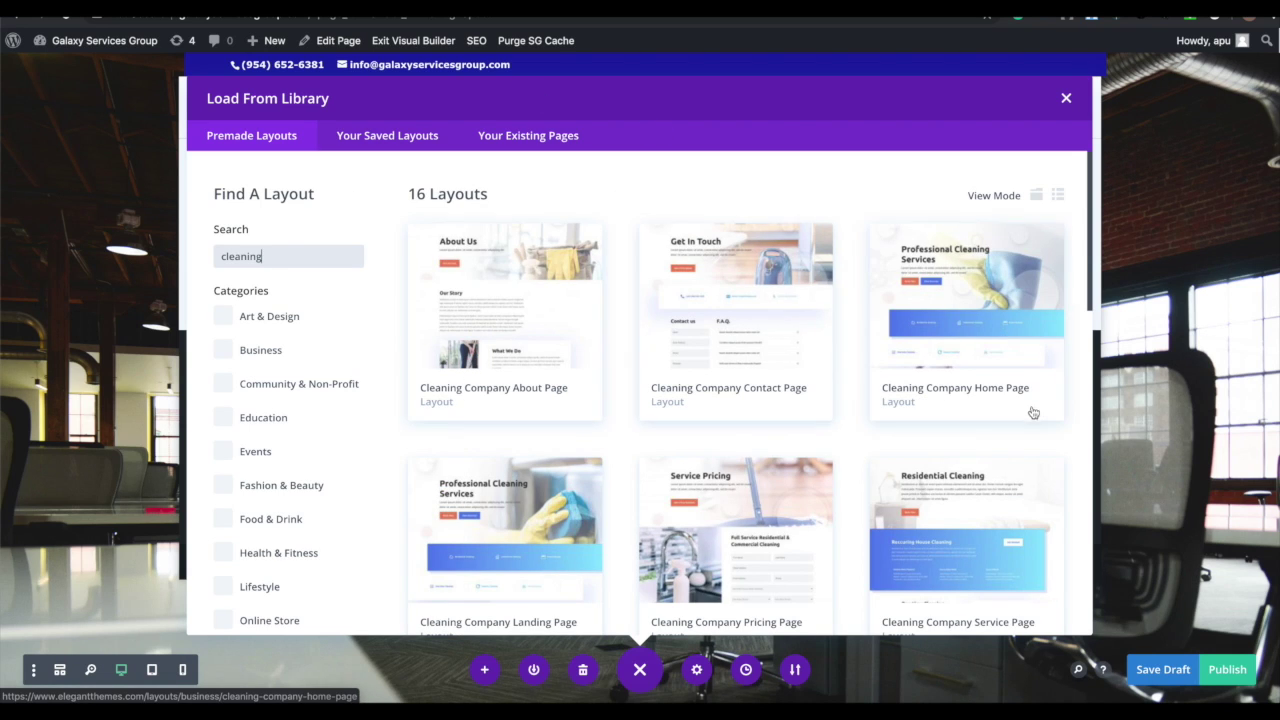
{"action": "scroll", "coordinate": [1030, 405], "scroll_direction": "down", "scroll_amount": 7}
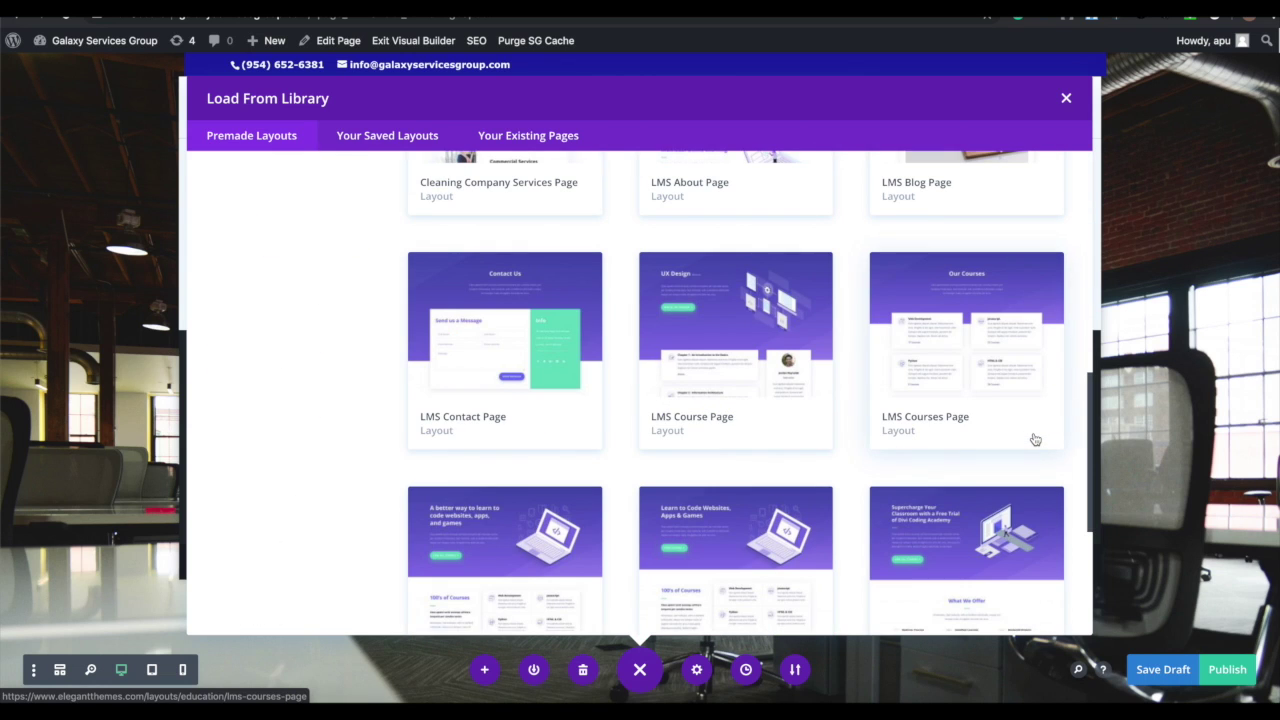
{"action": "scroll", "coordinate": [812, 434], "scroll_direction": "down", "scroll_amount": 2}
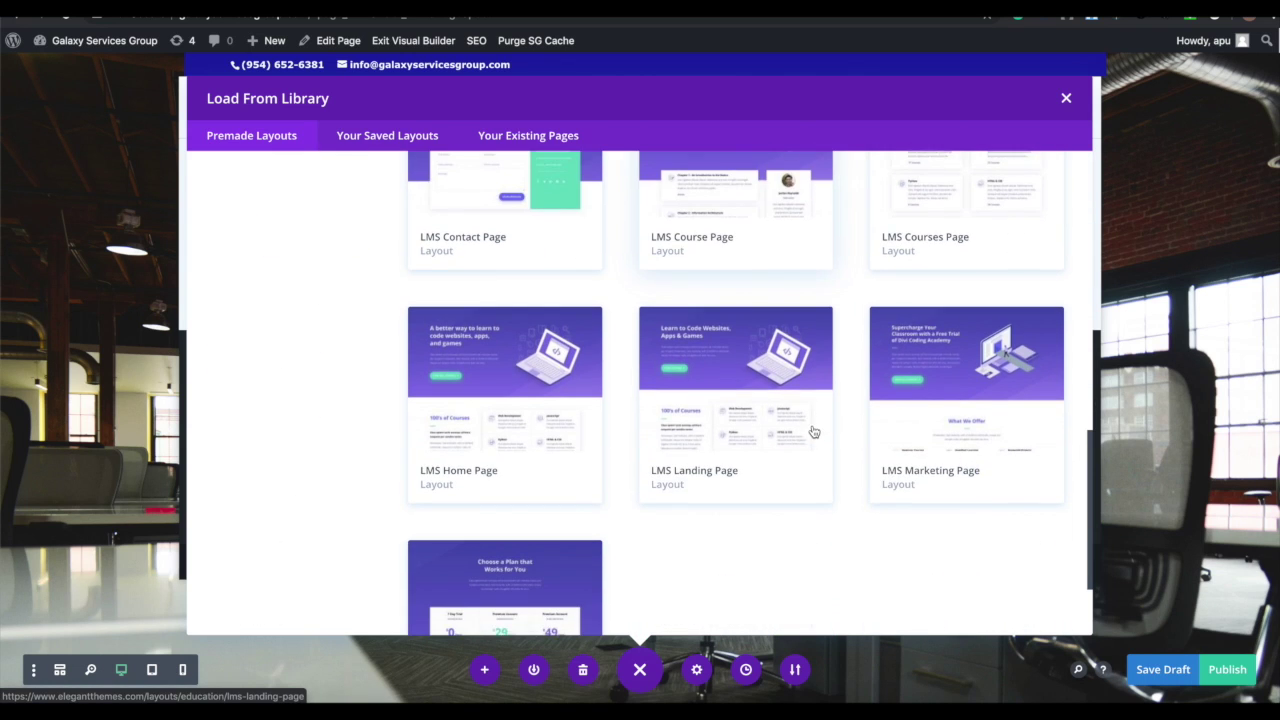
{"action": "scroll", "coordinate": [812, 440], "scroll_direction": "up", "scroll_amount": 9}
{"action": "scroll", "coordinate": [812, 443], "scroll_direction": "down", "scroll_amount": 1}
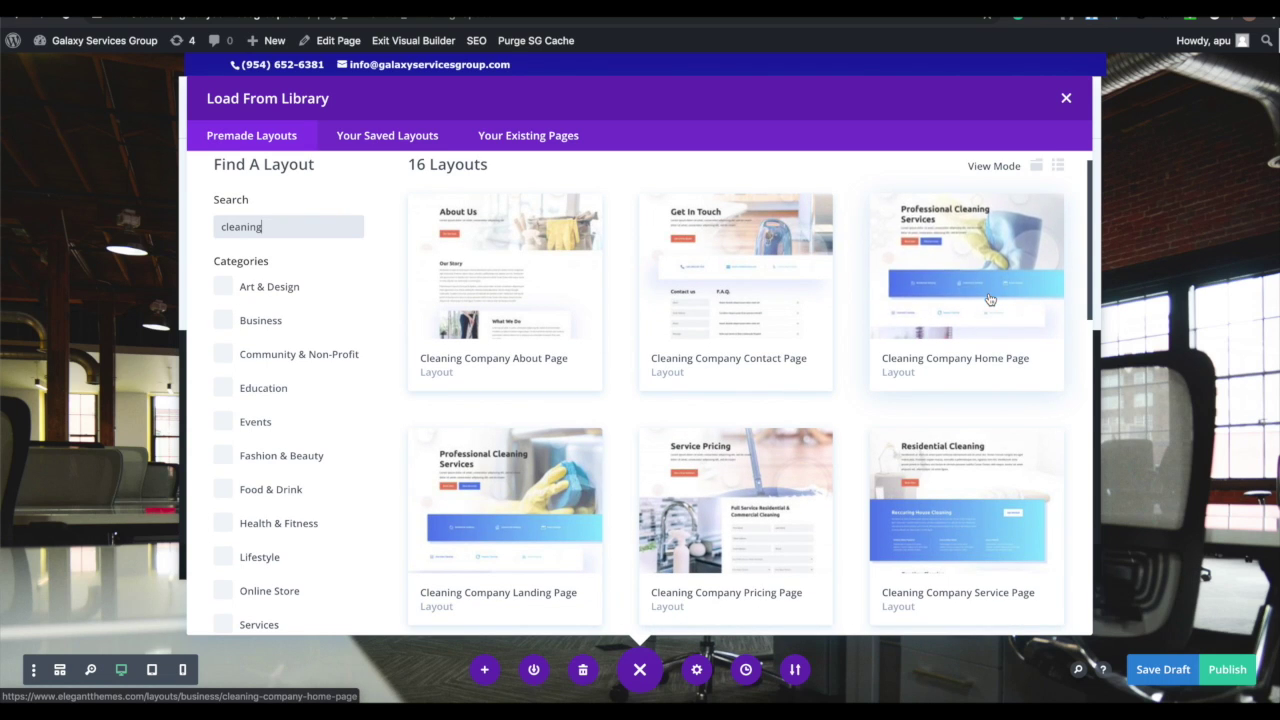
{"action": "scroll", "coordinate": [740, 408], "scroll_direction": "down", "scroll_amount": 1}
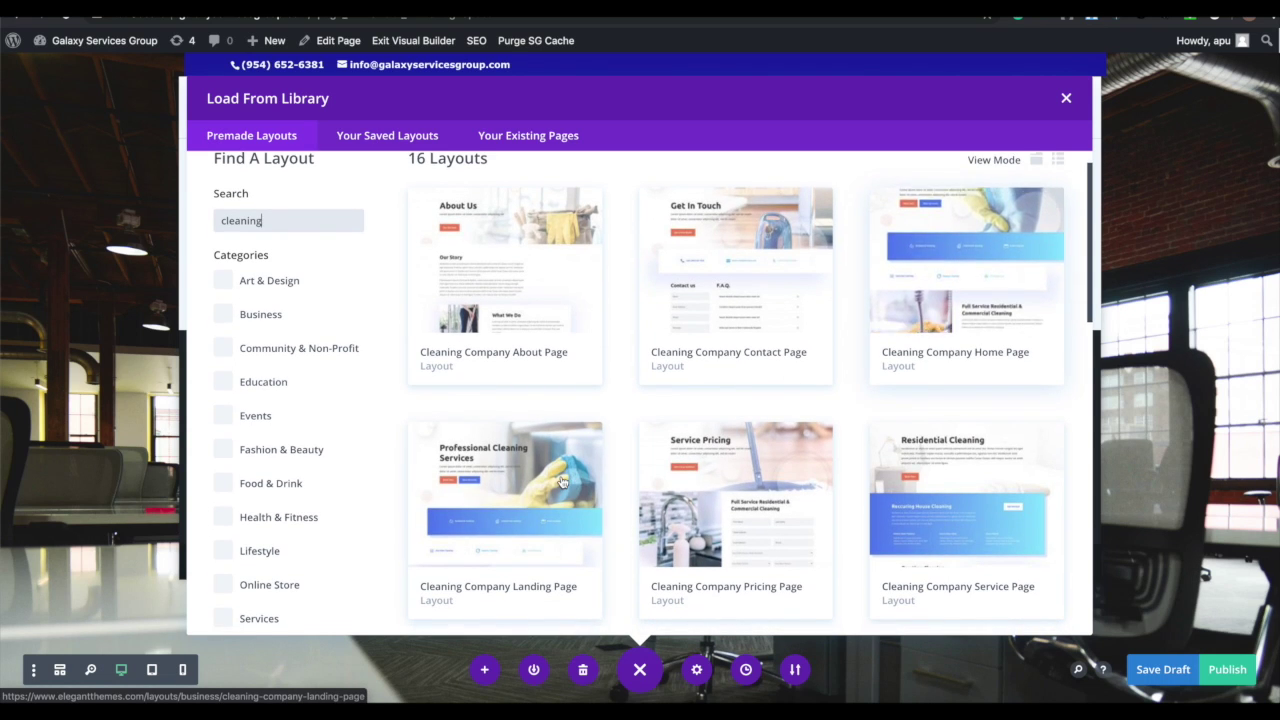
Step: Load the Cleaning Company Landing Page premade layout into the page
{"action": "left_click", "coordinate": [510, 495]}
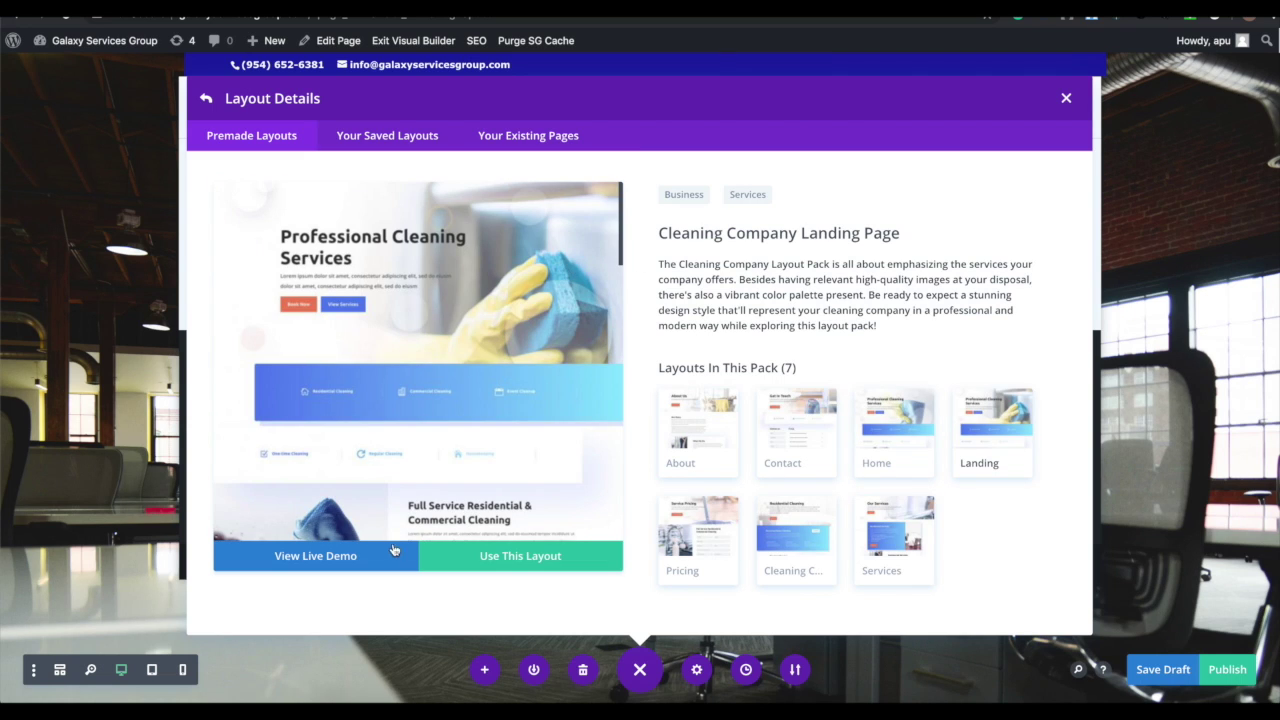
{"action": "left_click", "coordinate": [475, 562]}
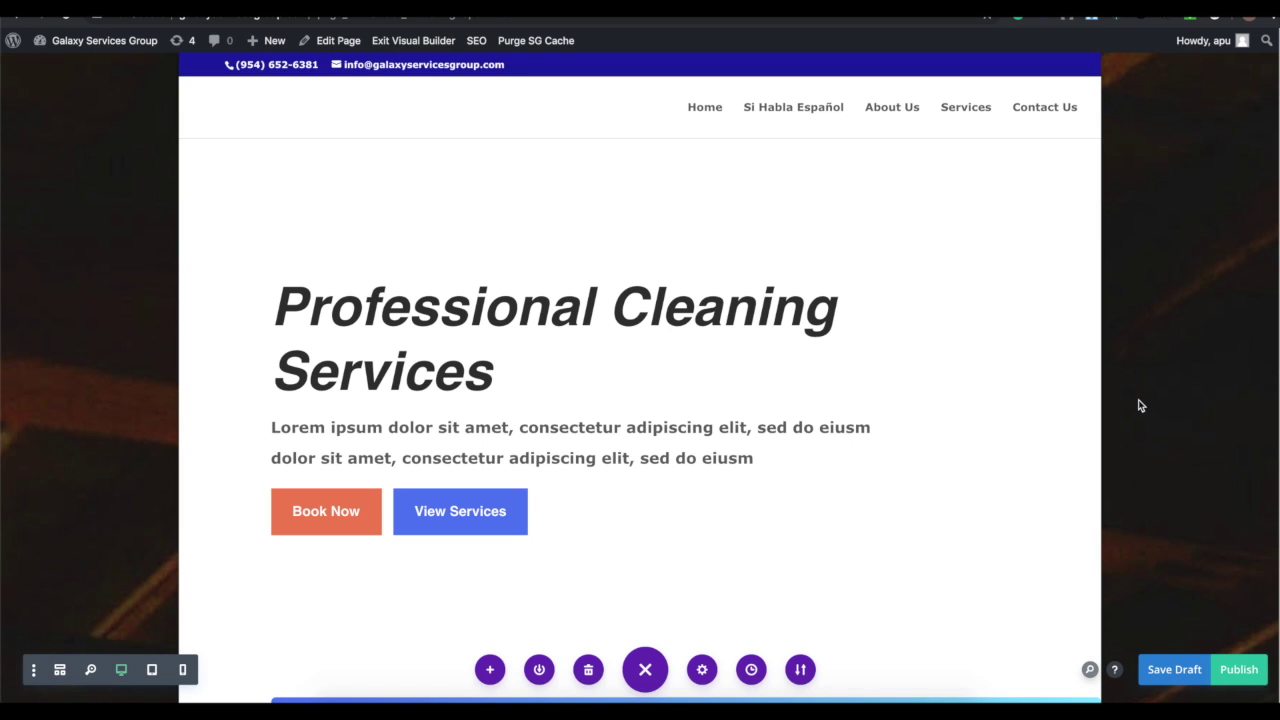
Step: Review the loaded cleaning layout from the header through the services, request cards and estimate call-to-action sections
{"action": "scroll", "coordinate": [1138, 405], "scroll_direction": "down", "scroll_amount": 5}
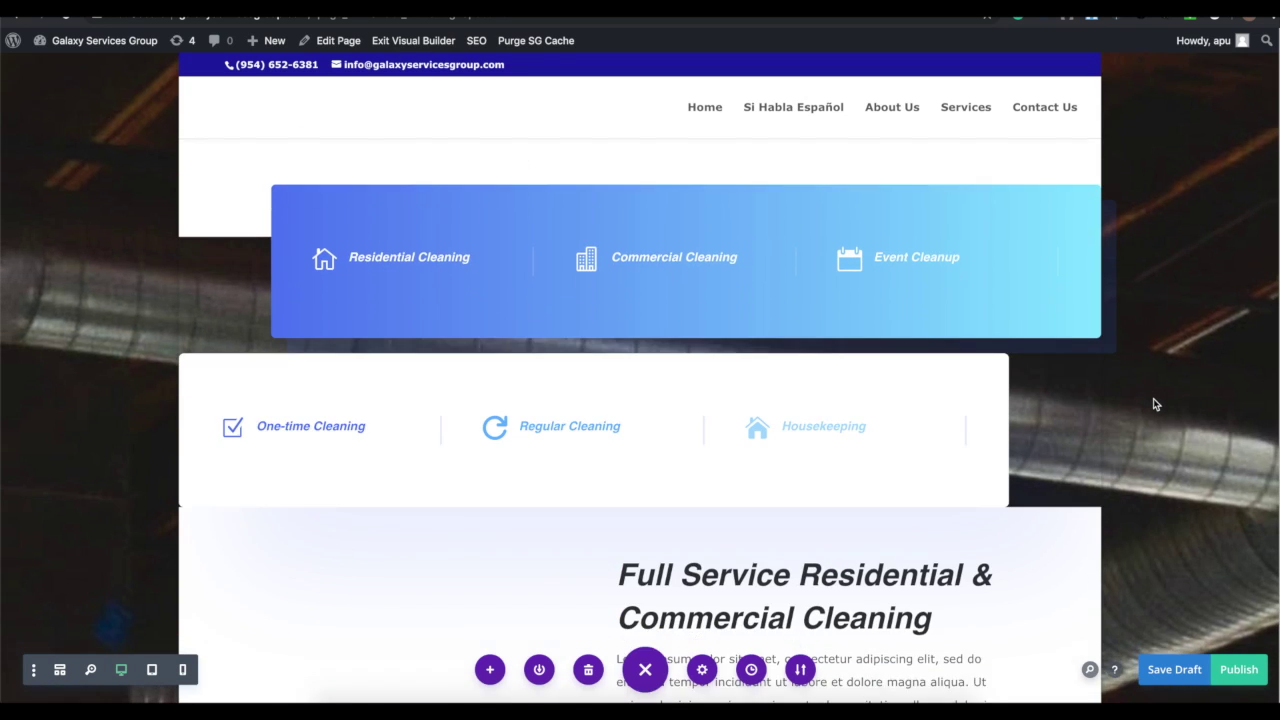
{"action": "scroll", "coordinate": [1153, 398], "scroll_direction": "down", "scroll_amount": 3}
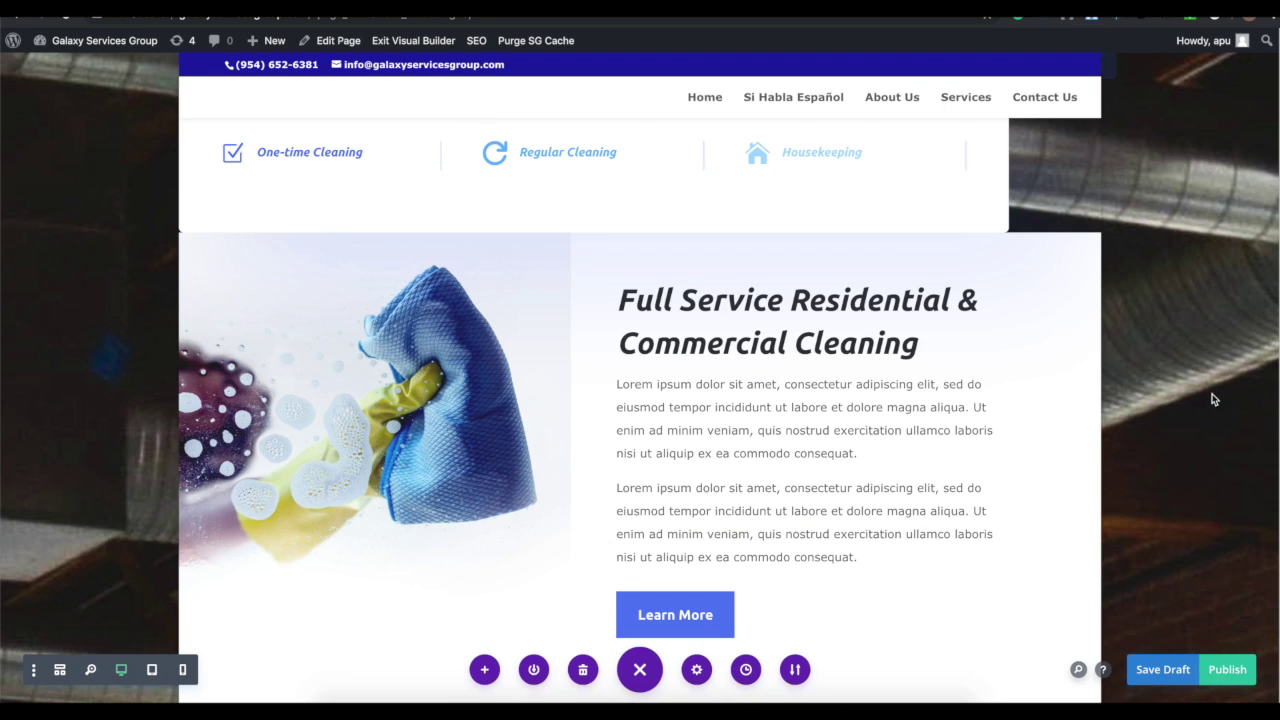
{"action": "scroll", "coordinate": [1236, 360], "scroll_direction": "down", "scroll_amount": 10}
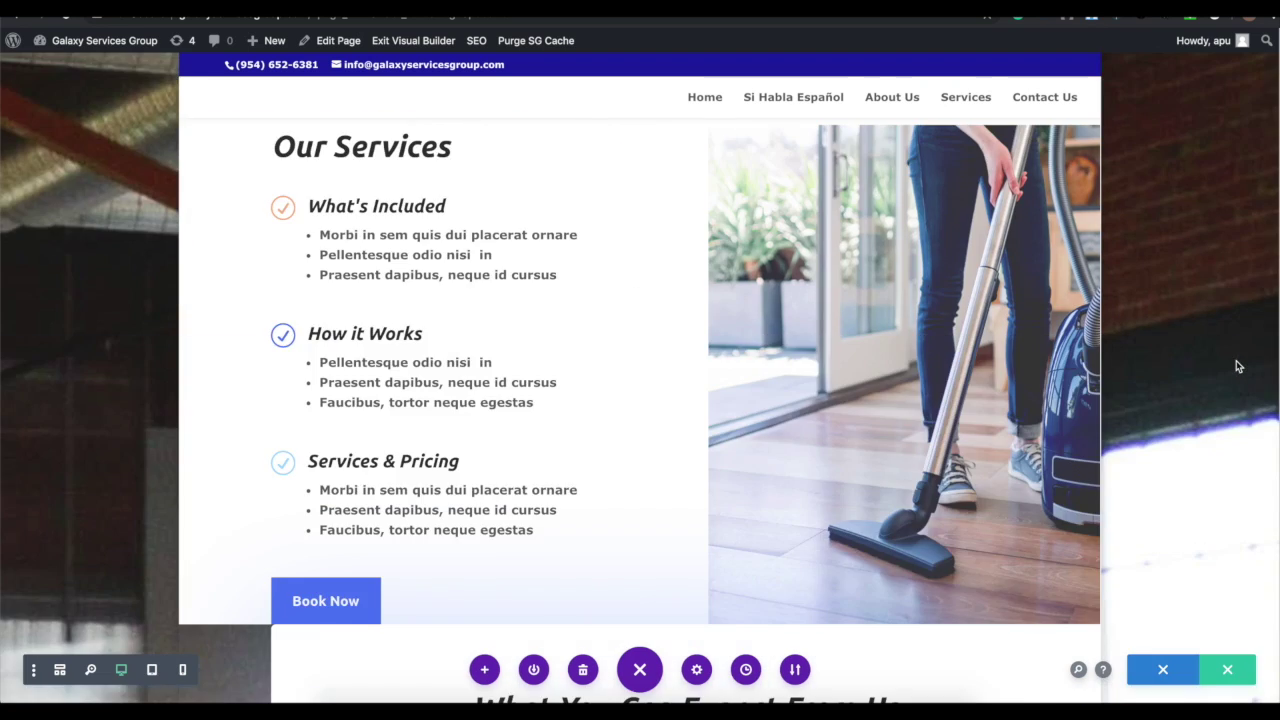
{"action": "scroll", "coordinate": [1236, 366], "scroll_direction": "down", "scroll_amount": 10}
{"action": "scroll", "coordinate": [1236, 366], "scroll_direction": "up", "scroll_amount": 8}
{"action": "scroll", "coordinate": [1236, 366], "scroll_direction": "down", "scroll_amount": 8}
{"action": "scroll", "coordinate": [1236, 366], "scroll_direction": "up", "scroll_amount": 15}
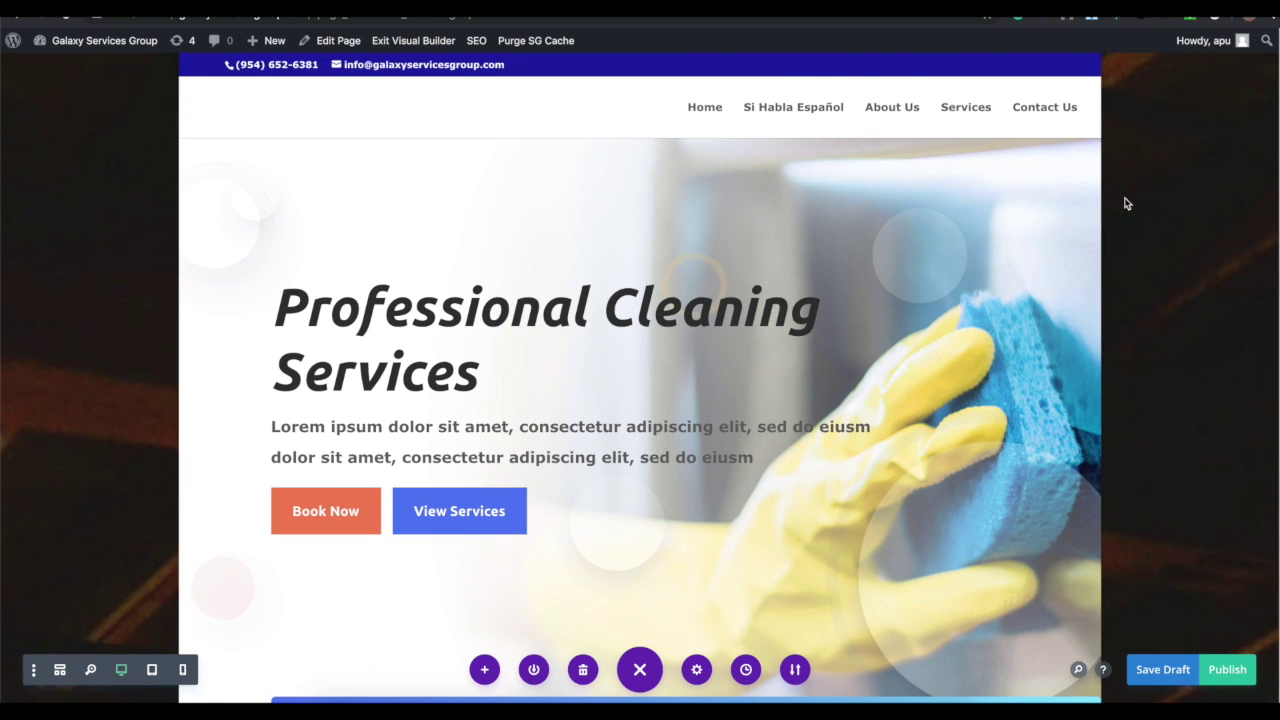
{"action": "scroll", "coordinate": [1194, 282], "scroll_direction": "down", "scroll_amount": 5}
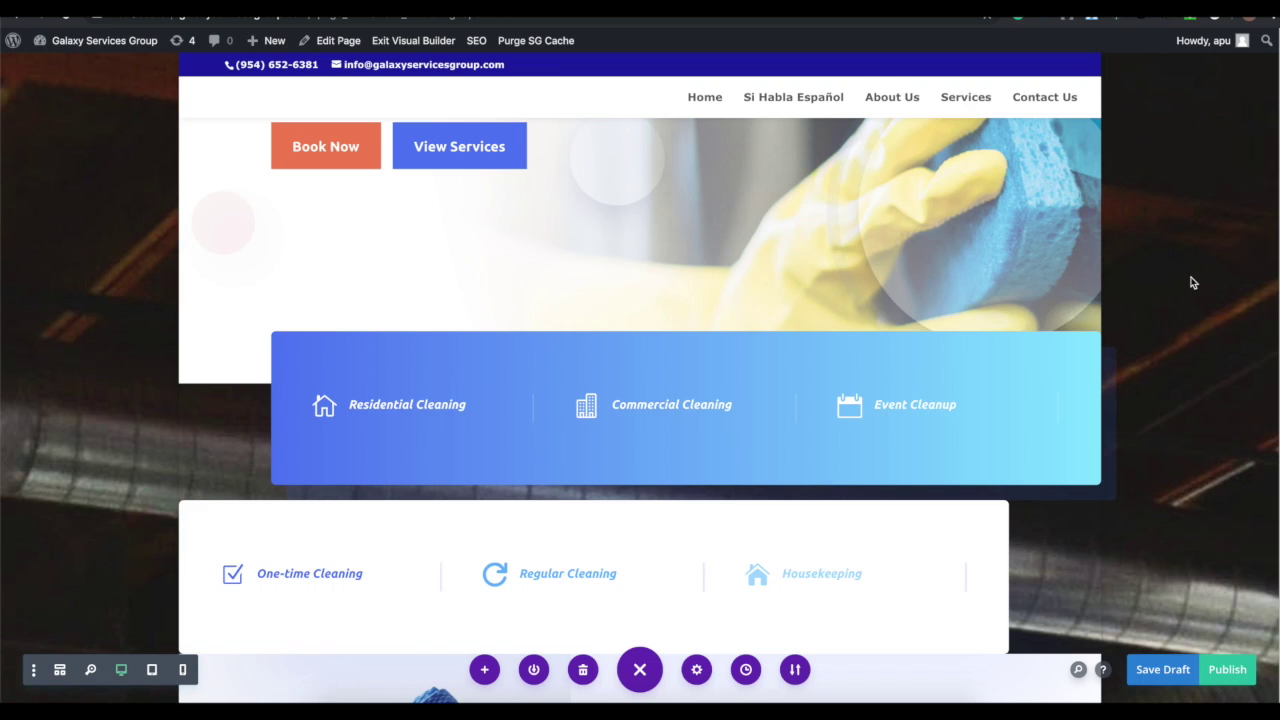
{"action": "scroll", "coordinate": [1191, 283], "scroll_direction": "up", "scroll_amount": 5}
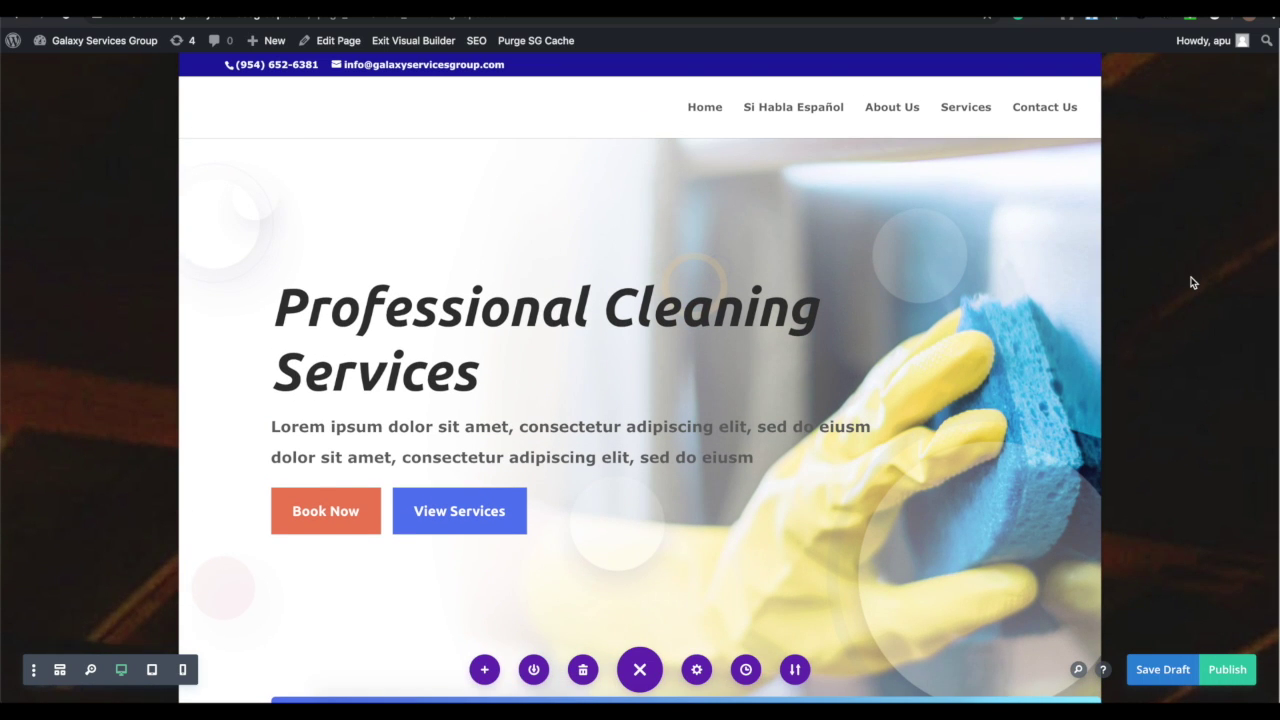
{"action": "scroll", "coordinate": [990, 330], "scroll_direction": "down", "scroll_amount": 10}
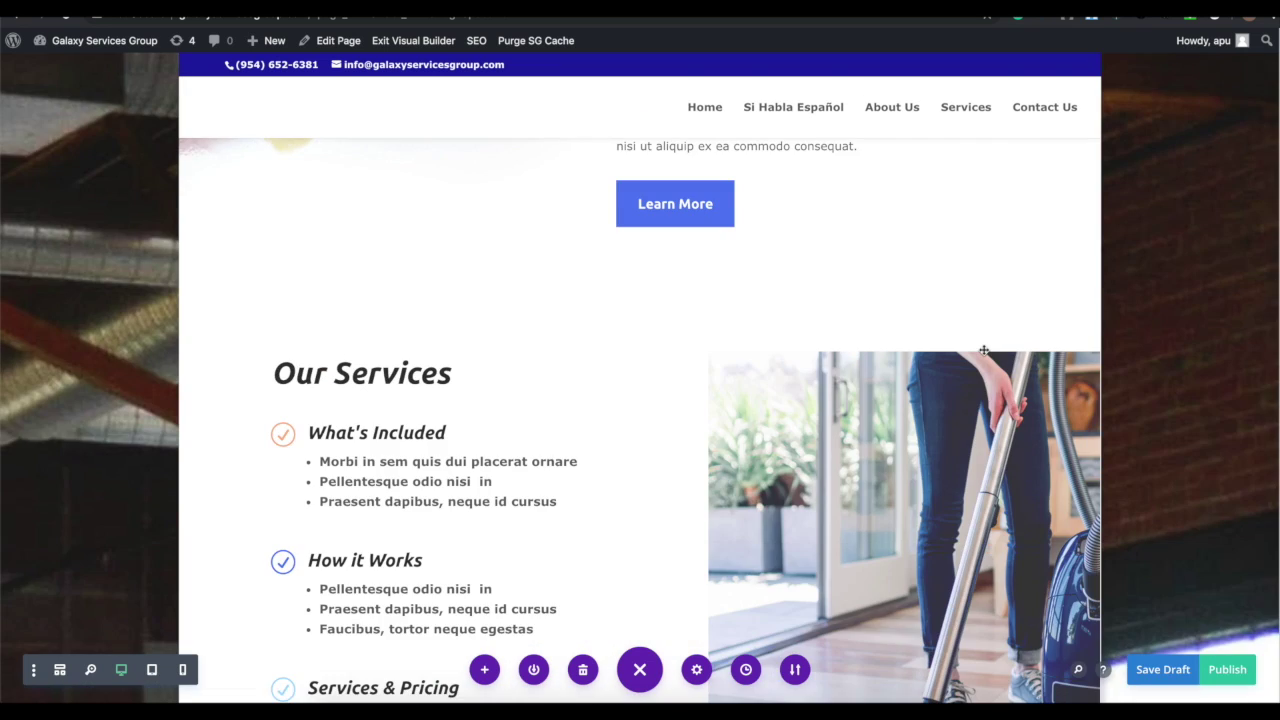
{"action": "scroll", "coordinate": [984, 350], "scroll_direction": "down", "scroll_amount": 5}
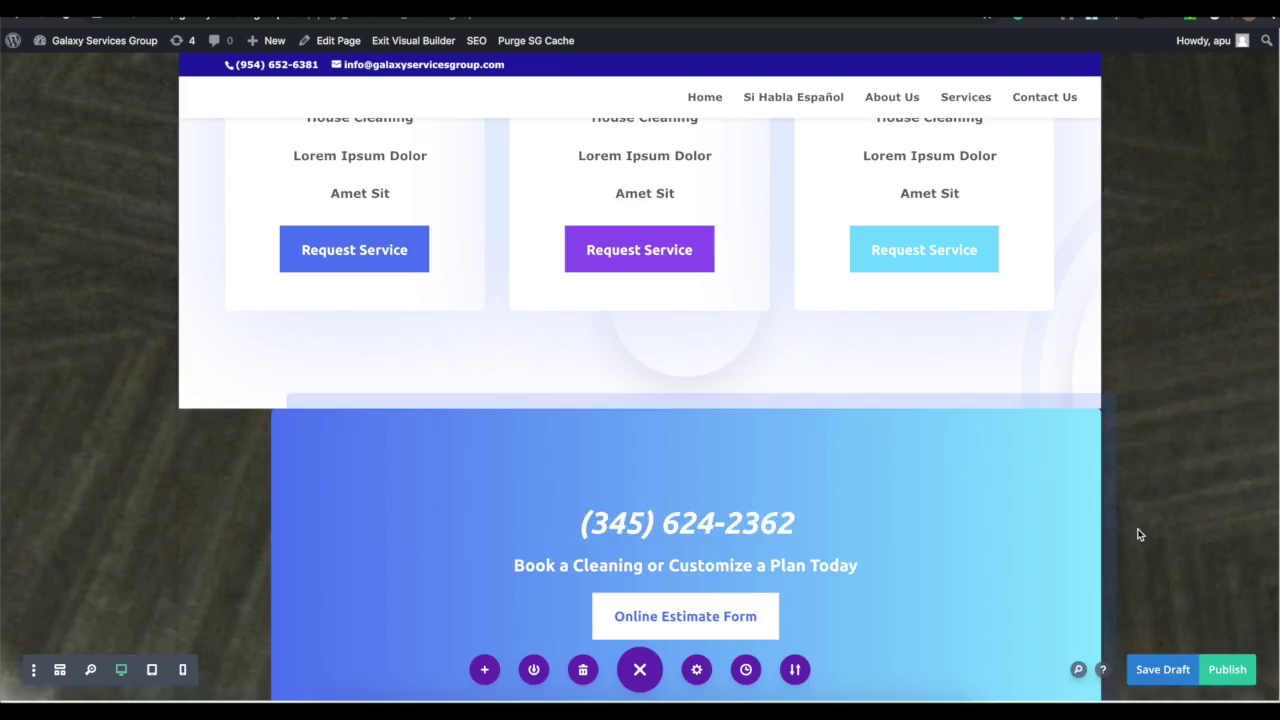
Step: Save the page as a draft and return to the header section
{"action": "left_click", "coordinate": [1158, 670]}
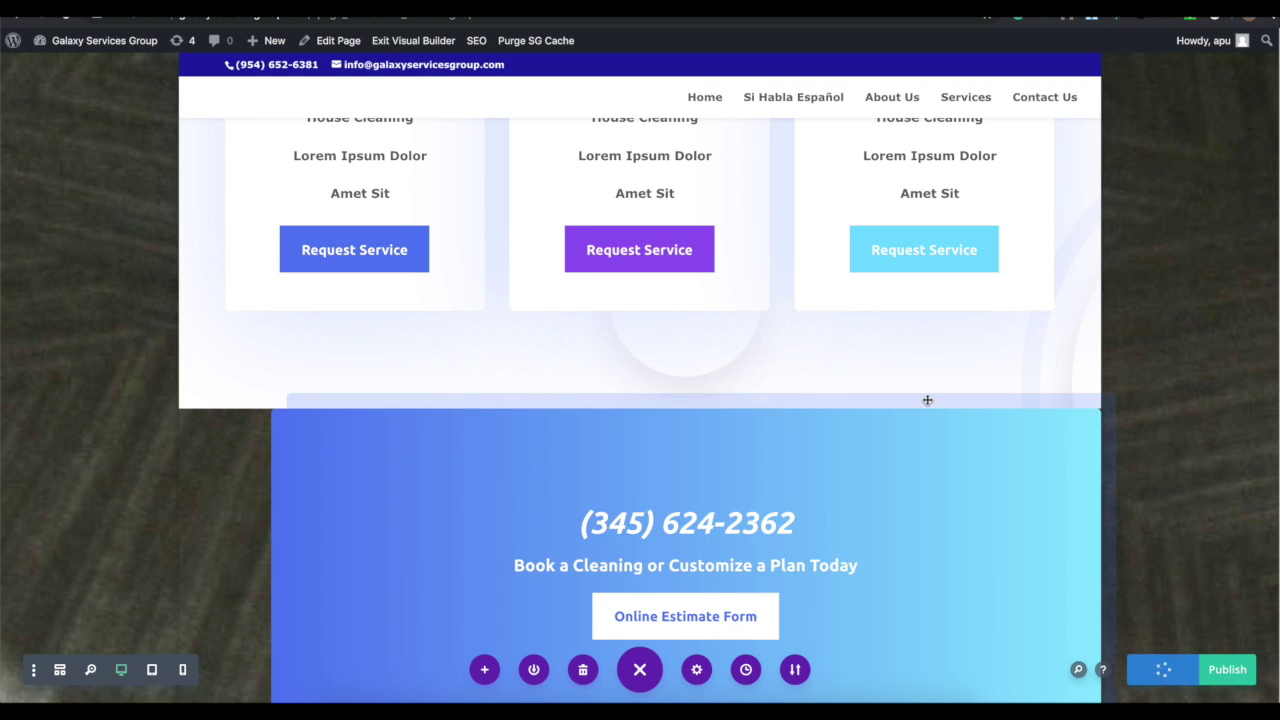
{"action": "scroll", "coordinate": [1131, 371], "scroll_direction": "up", "scroll_amount": 10}
{"action": "scroll", "coordinate": [1181, 316], "scroll_direction": "up", "scroll_amount": 5}
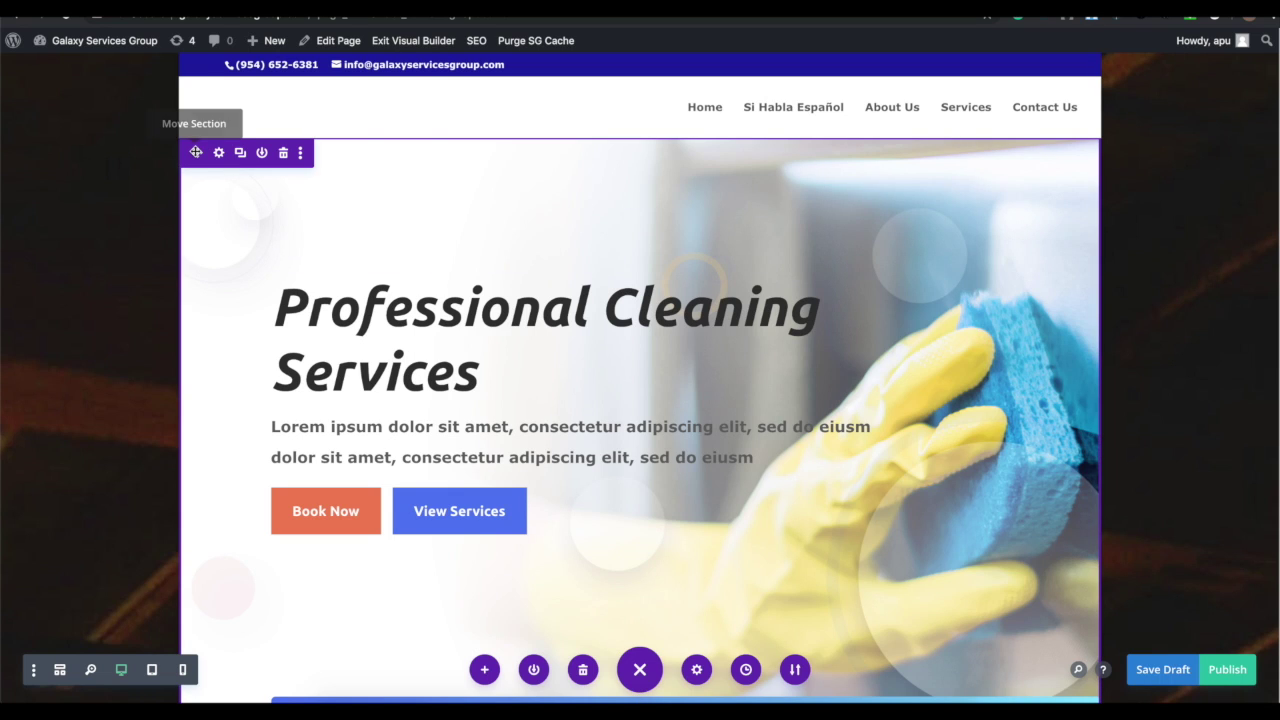
Step: Extend the header title to read "Professional Cleaning Services For All of Houston"
{"action": "scroll", "coordinate": [196, 155], "scroll_direction": "down", "scroll_amount": 1}
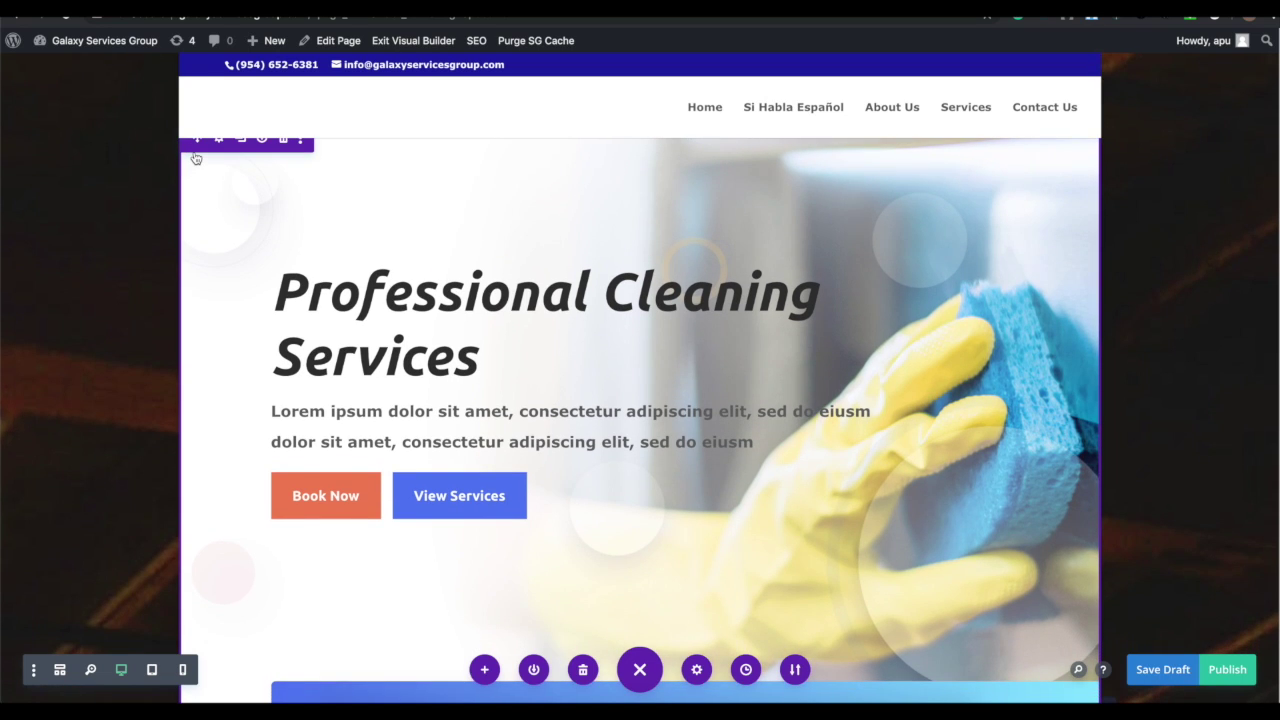
{"action": "scroll", "coordinate": [196, 158], "scroll_direction": "up", "scroll_amount": 1}
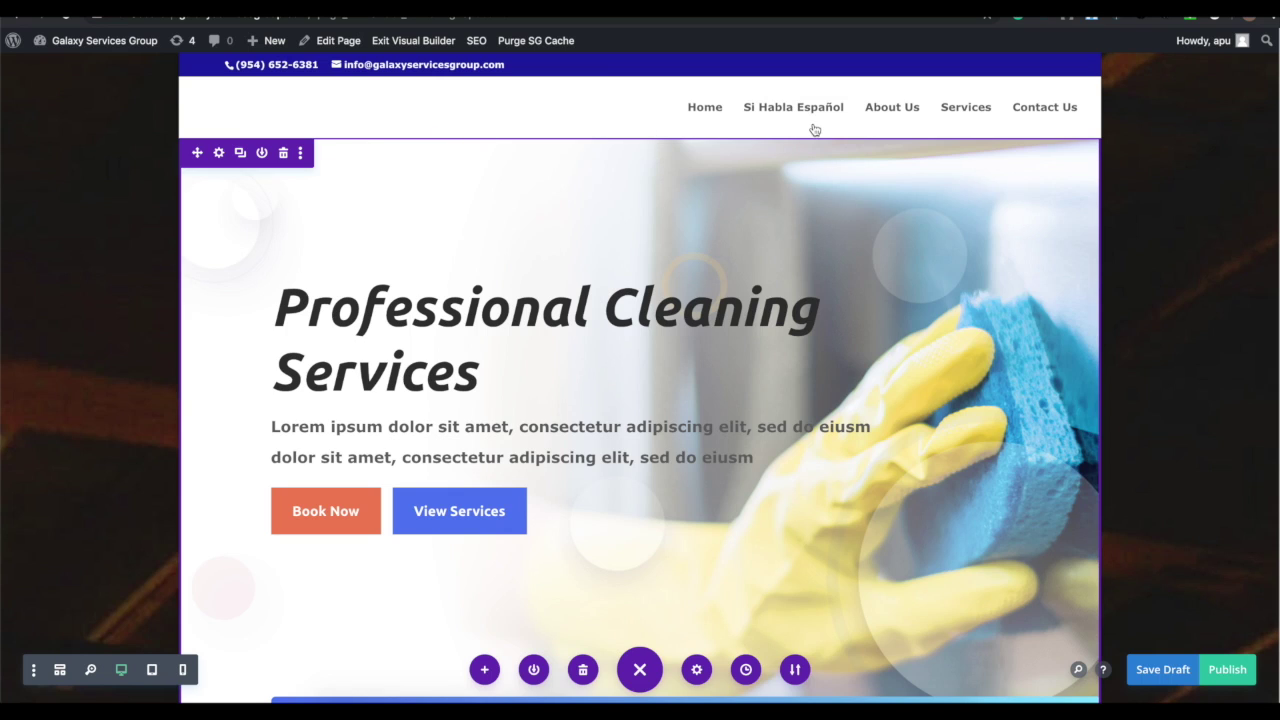
{"action": "mouse_move", "coordinate": [196, 153]}
{"action": "mouse_move", "coordinate": [400, 197]}
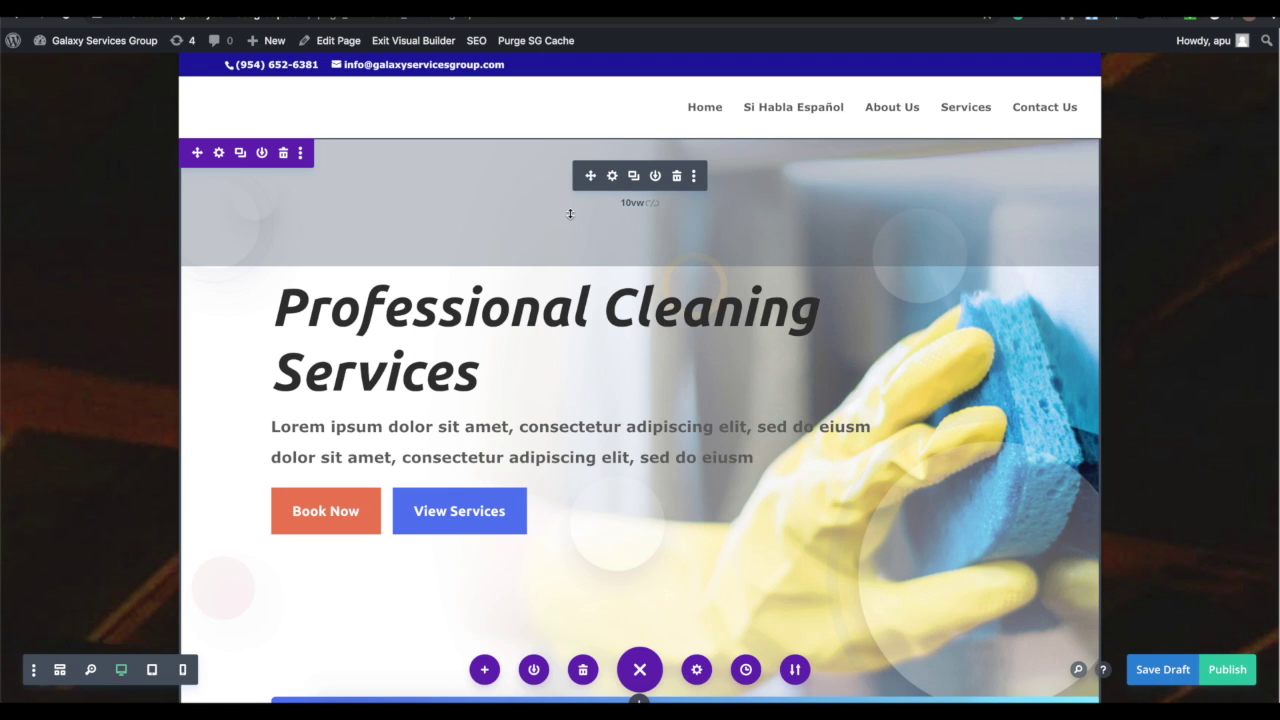
{"action": "scroll", "coordinate": [551, 371], "scroll_direction": "down", "scroll_amount": 3}
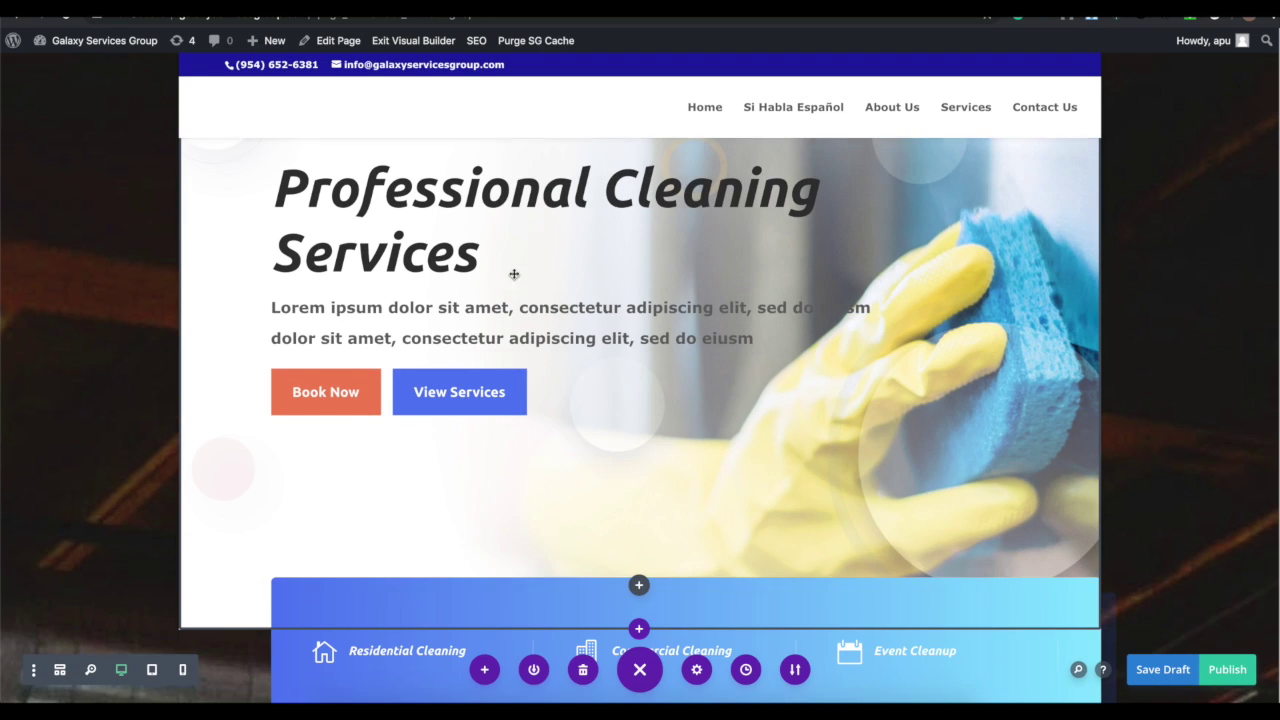
{"action": "scroll", "coordinate": [452, 205], "scroll_direction": "up", "scroll_amount": 2}
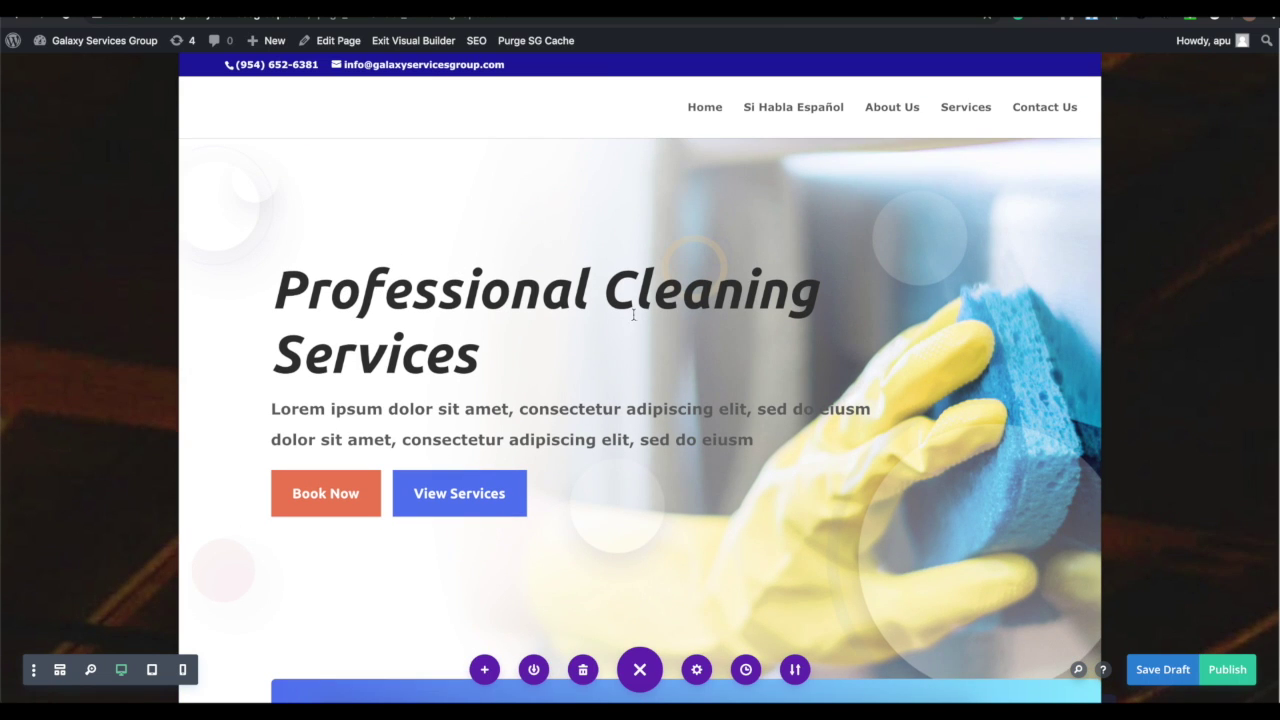
{"action": "left_click", "coordinate": [481, 368]}
{"action": "type", "text": "For All "}
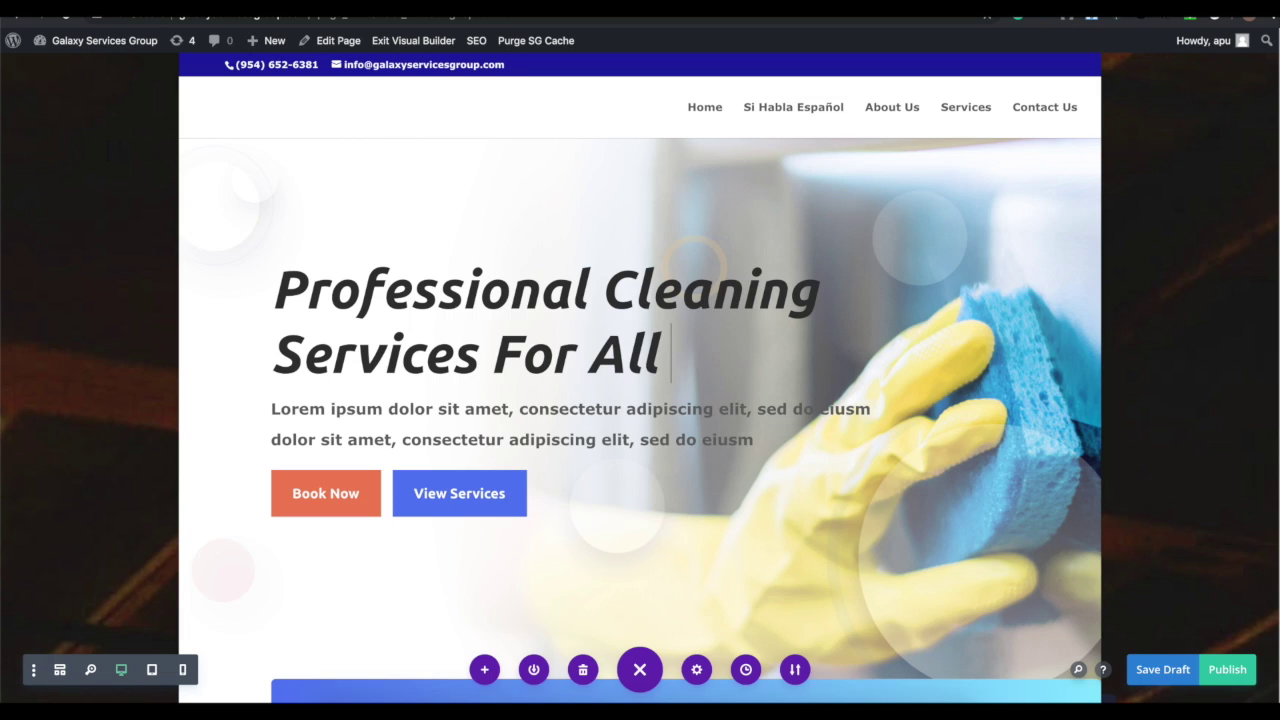
{"action": "type", "text": "of Houston"}
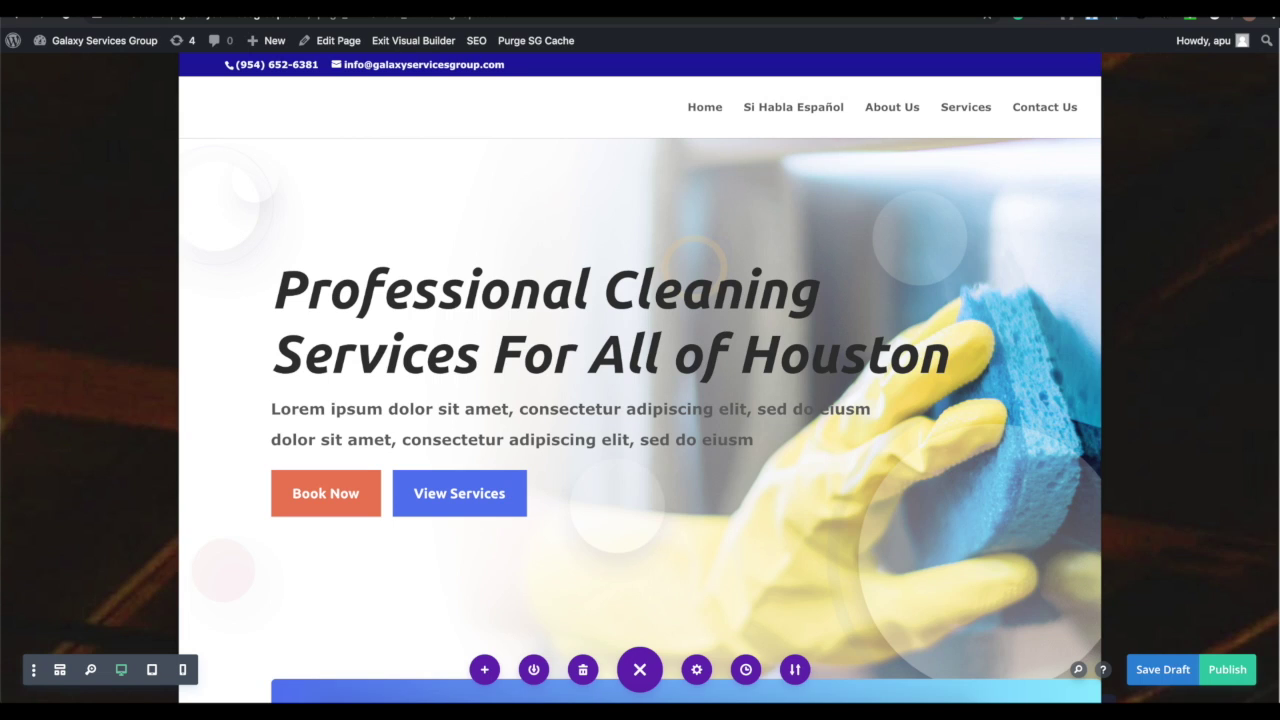
Step: Replace the header's placeholder text with "From Home to office, Carpet, Tile, Walls, Countertops and more, Galaxy has your cleaning and janitorial needs covered!"
{"action": "left_click", "coordinate": [415, 414]}
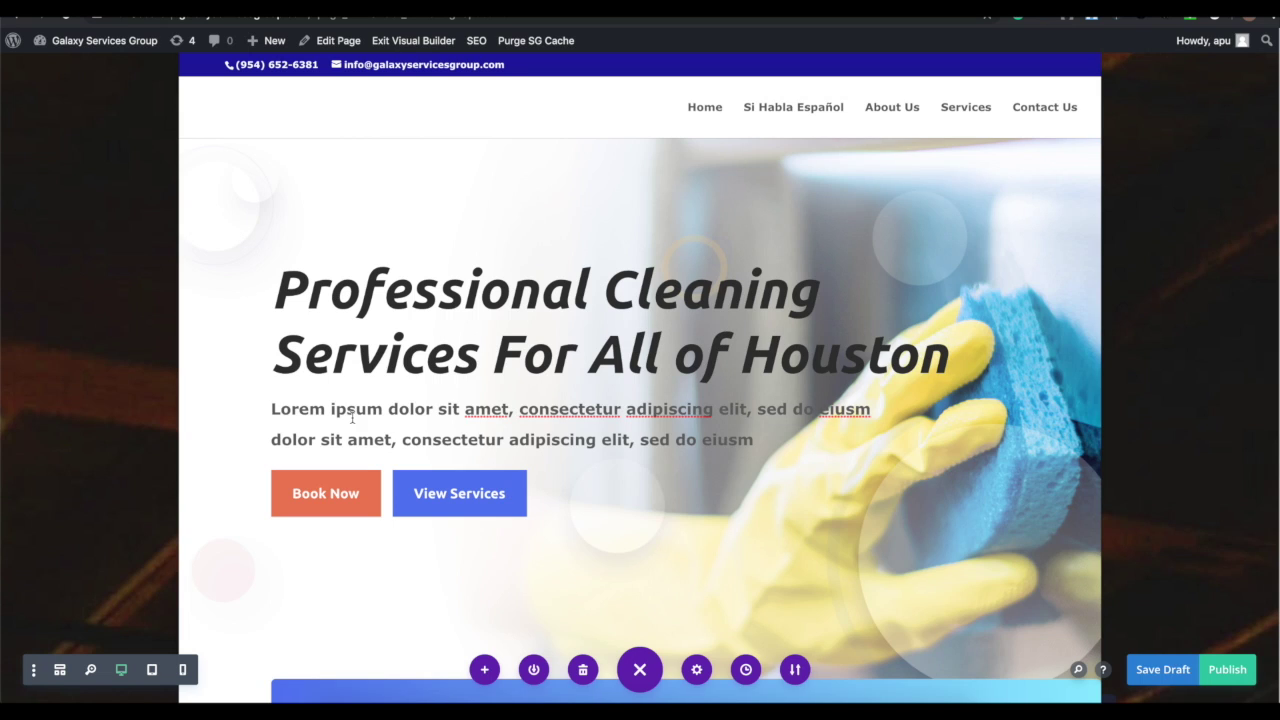
{"action": "left_click_drag", "start_coordinate": [756, 441], "coordinate": [271, 410]}
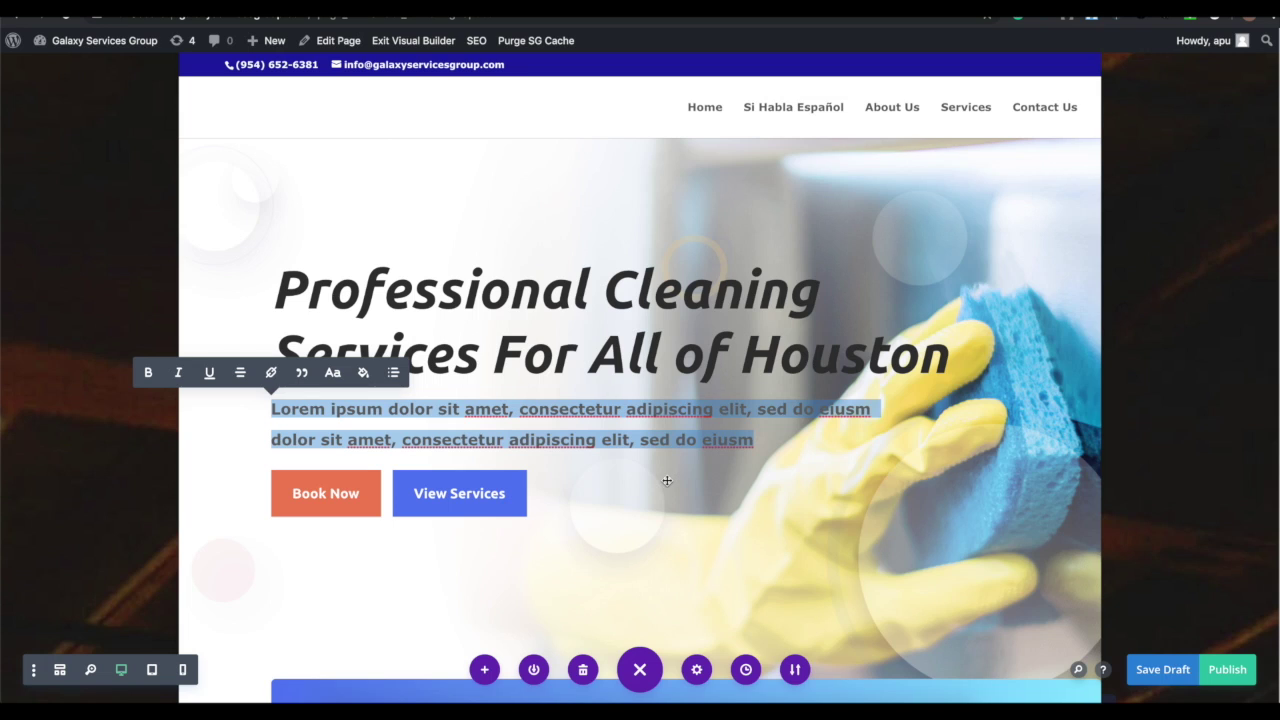
{"action": "type", "text": "d"}
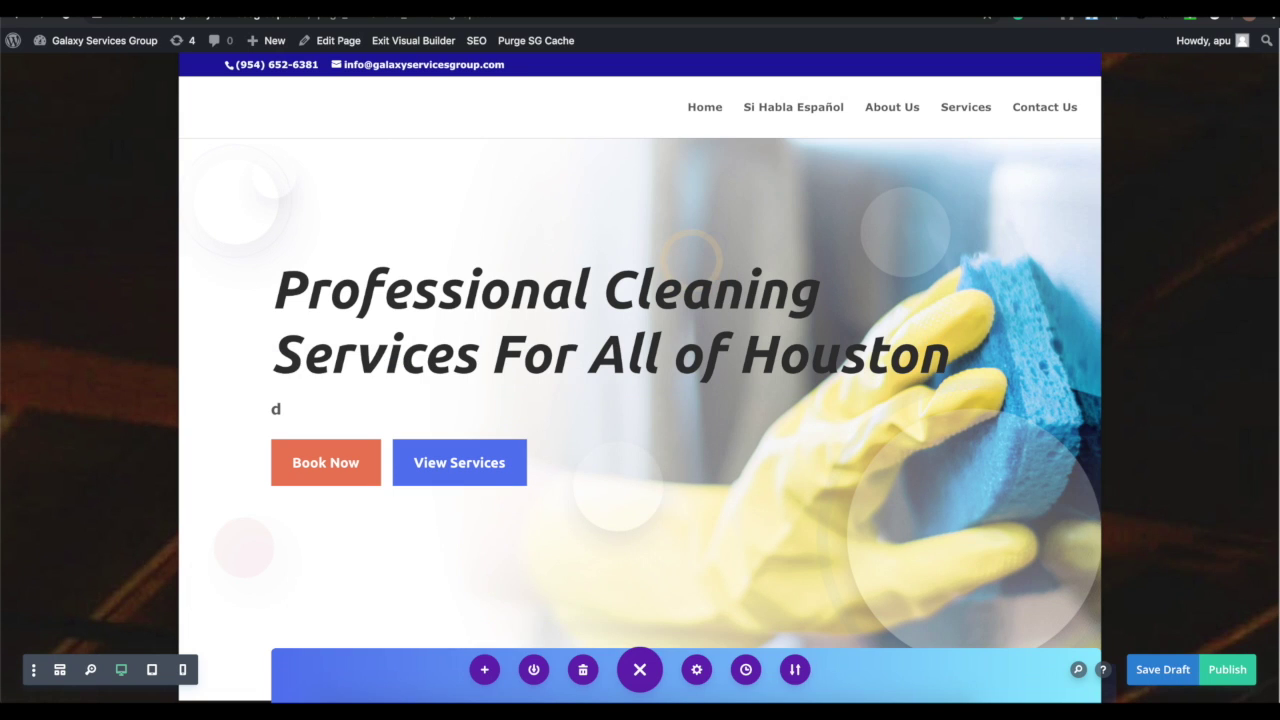
{"action": "type", "text": "From Home to office,"}
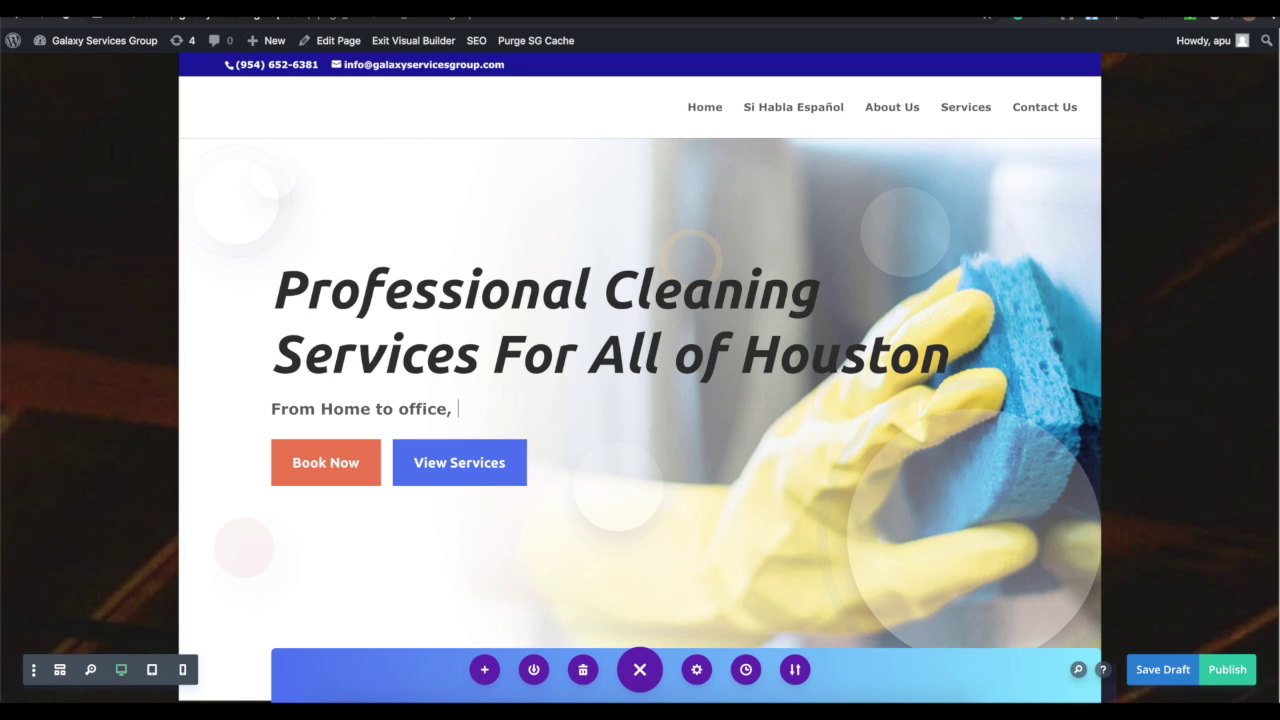
{"action": "type", "text": " Carpet, Tile"}
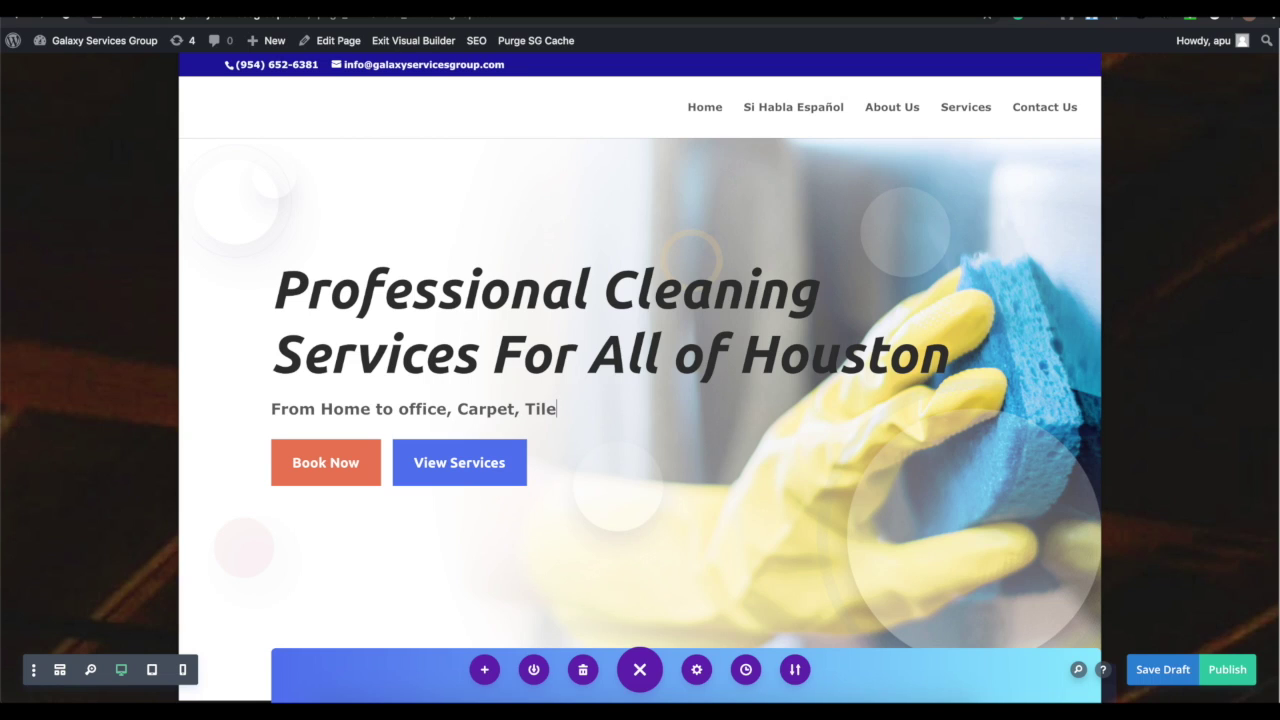
{"action": "type", "text": ", Walls, Counter"}
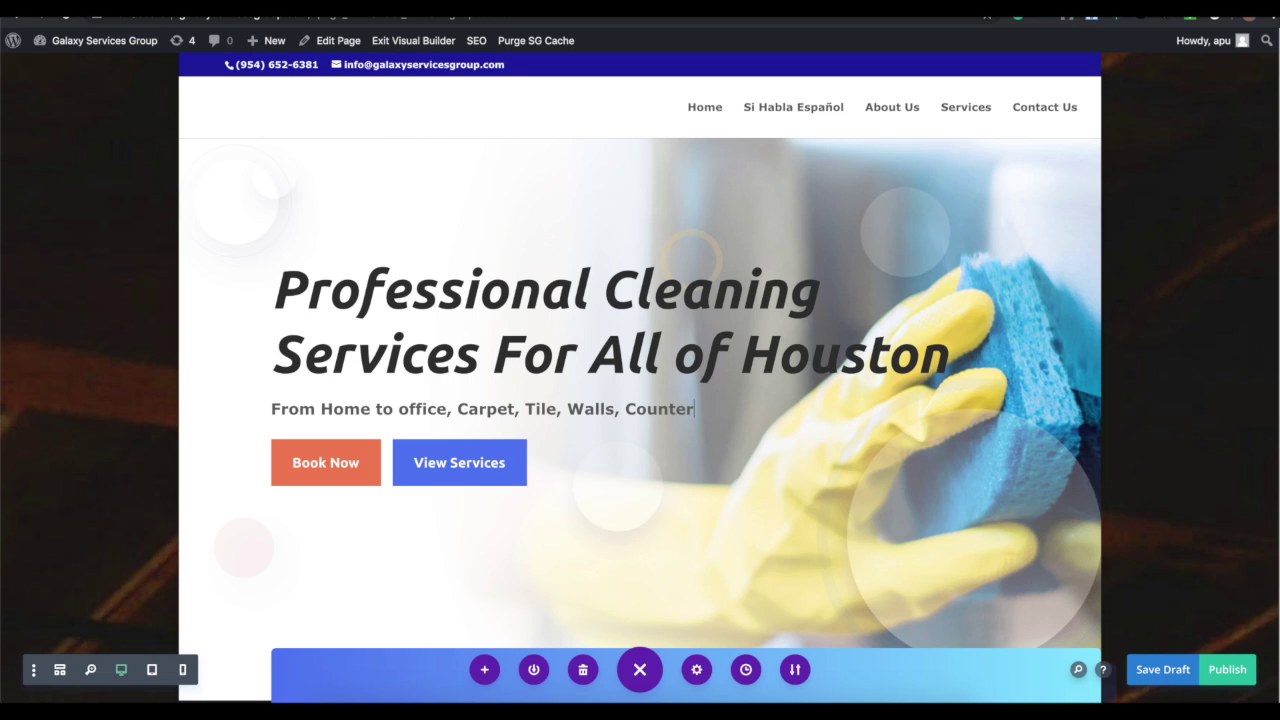
{"action": "type", "text": "tops and more, Galaxy"}
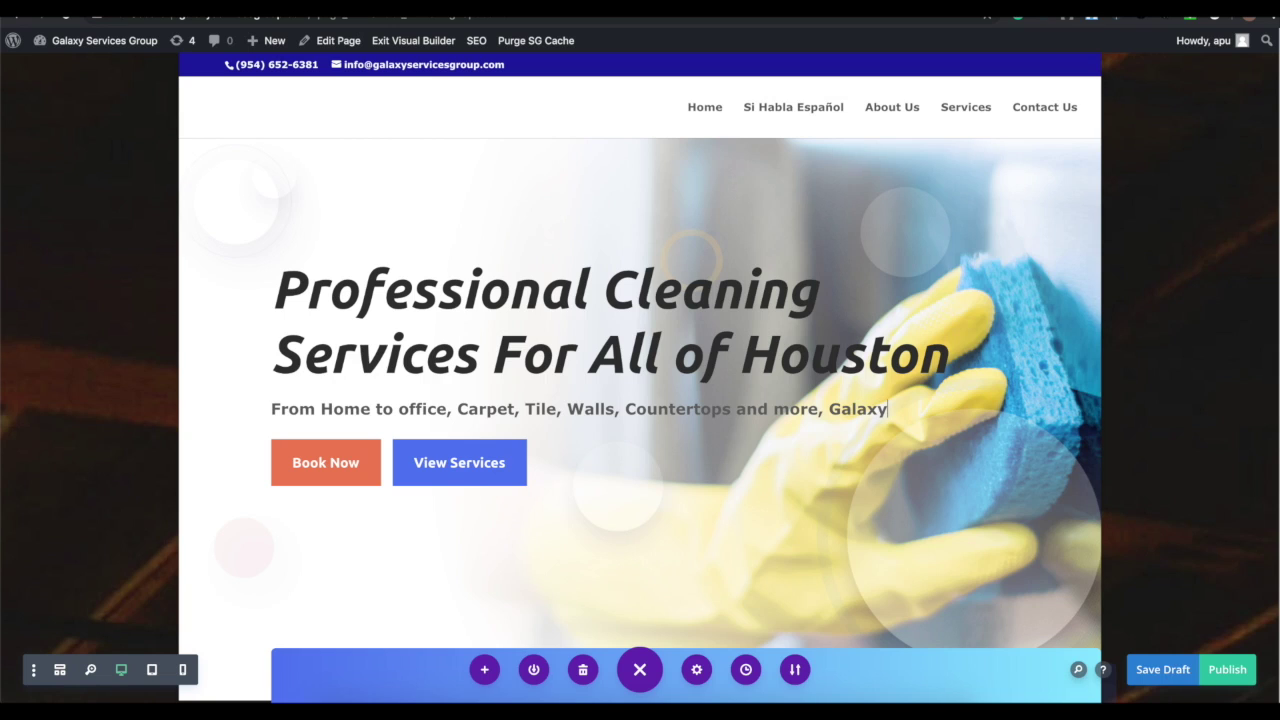
{"action": "type", "text": " has your cleaning and janitory"}
{"action": "type", "text": " needs covered!"}
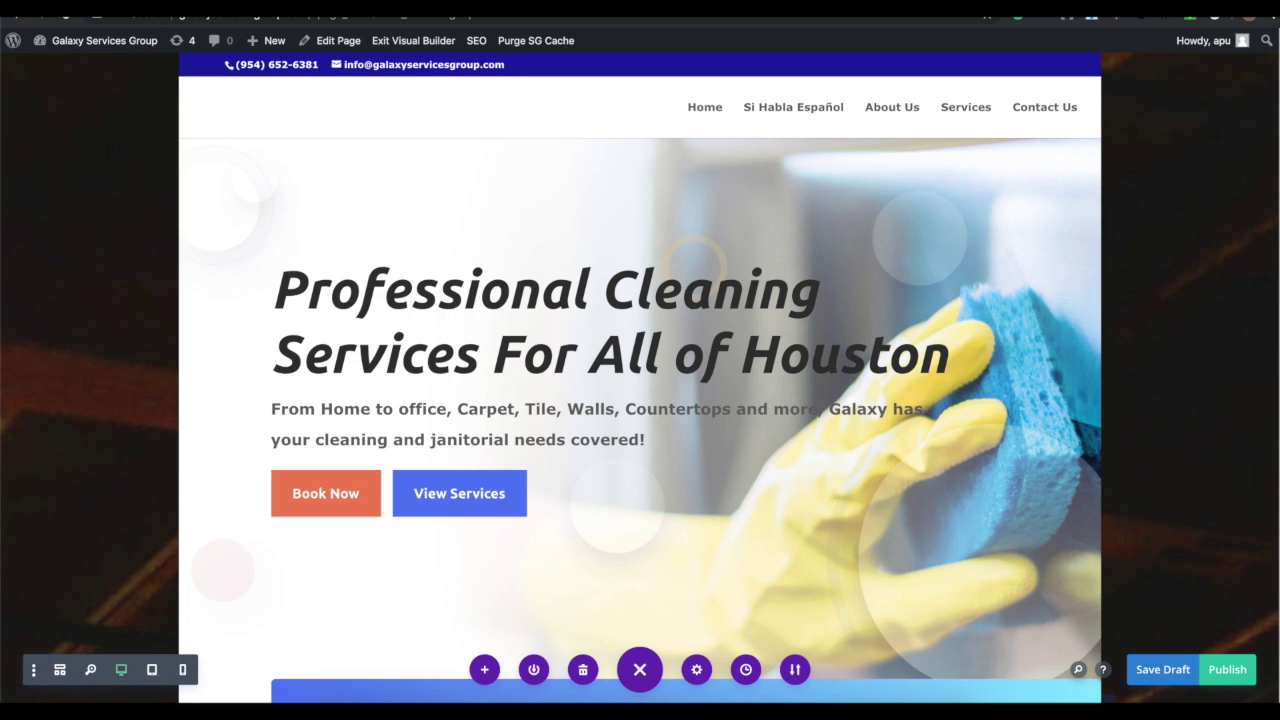
Step: Open the fullwidth header's settings and capitalize "Office" in its body text
{"action": "scroll", "coordinate": [612, 432], "scroll_direction": "down", "scroll_amount": 1}
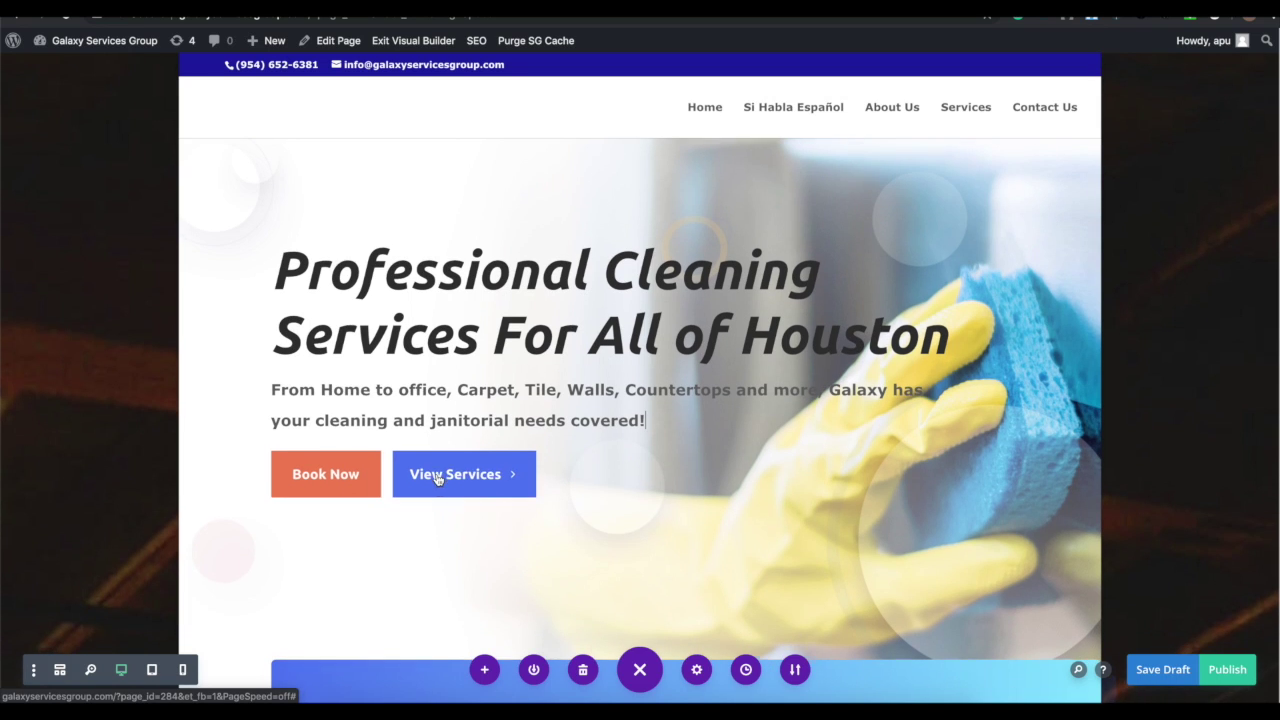
{"action": "scroll", "coordinate": [468, 474], "scroll_direction": "down", "scroll_amount": 2}
{"action": "scroll", "coordinate": [452, 440], "scroll_direction": "up", "scroll_amount": 2}
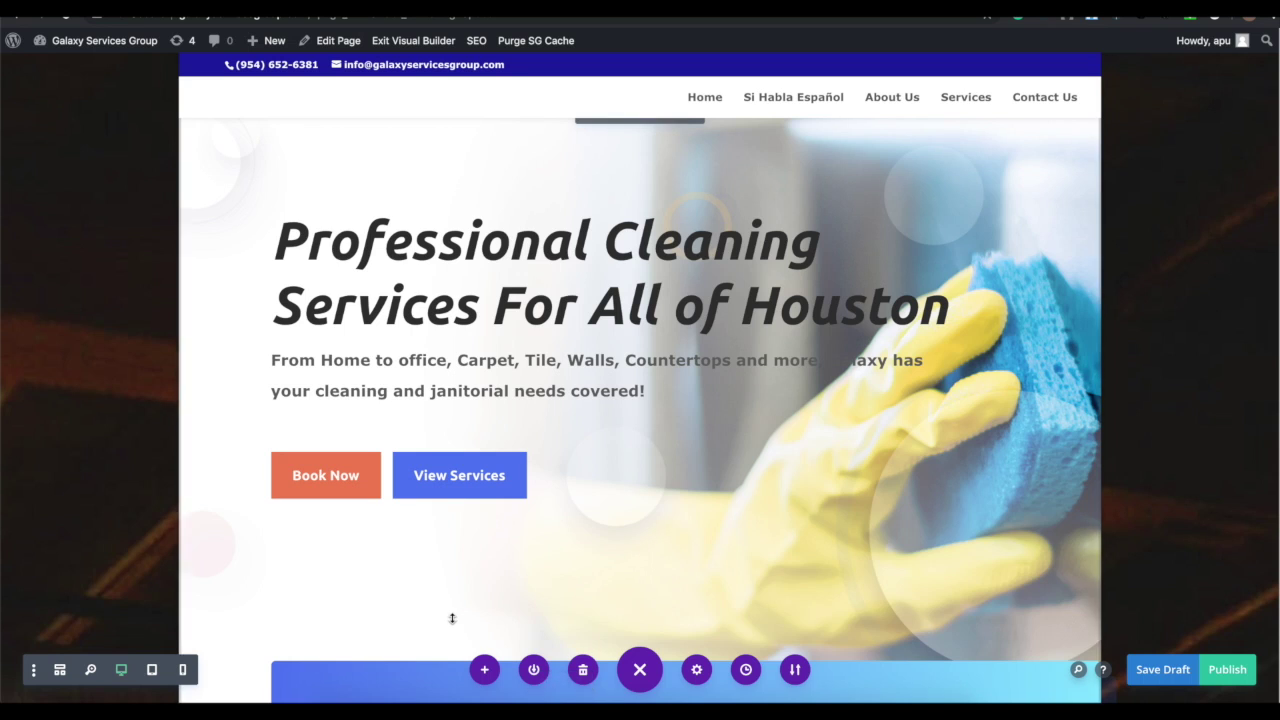
{"action": "scroll", "coordinate": [524, 174], "scroll_direction": "up", "scroll_amount": 2}
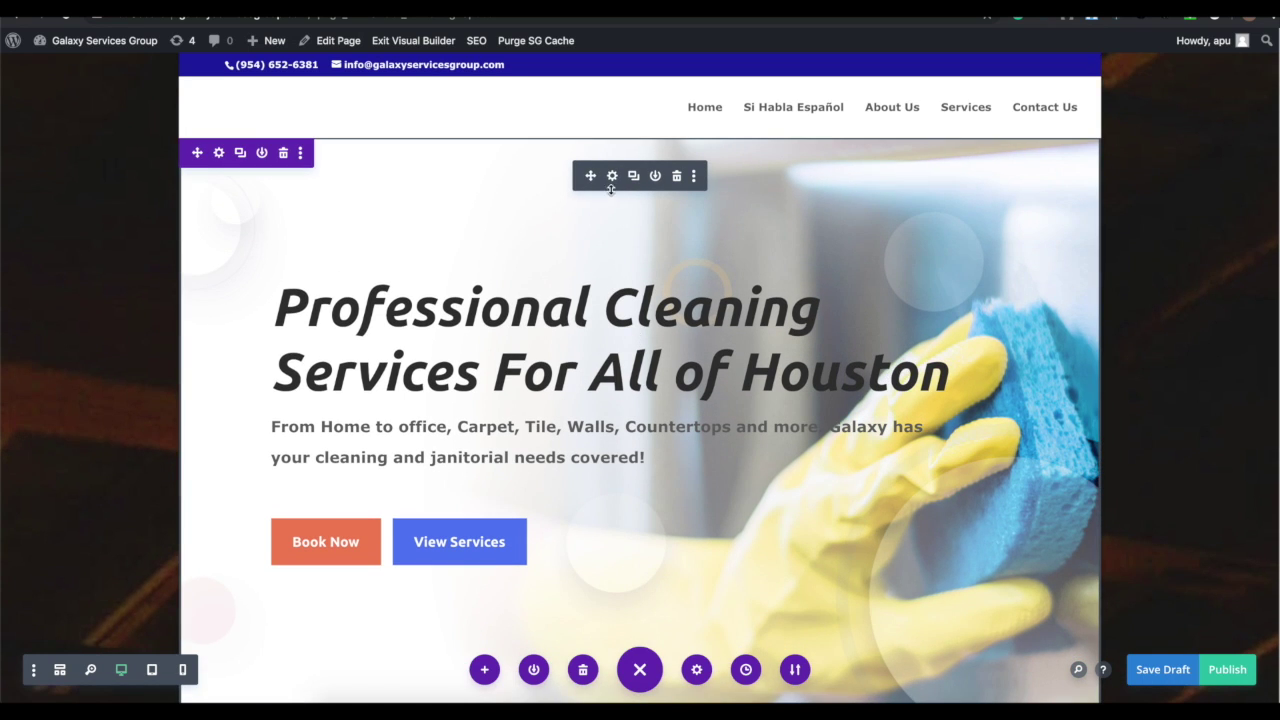
{"action": "left_click", "coordinate": [613, 176]}
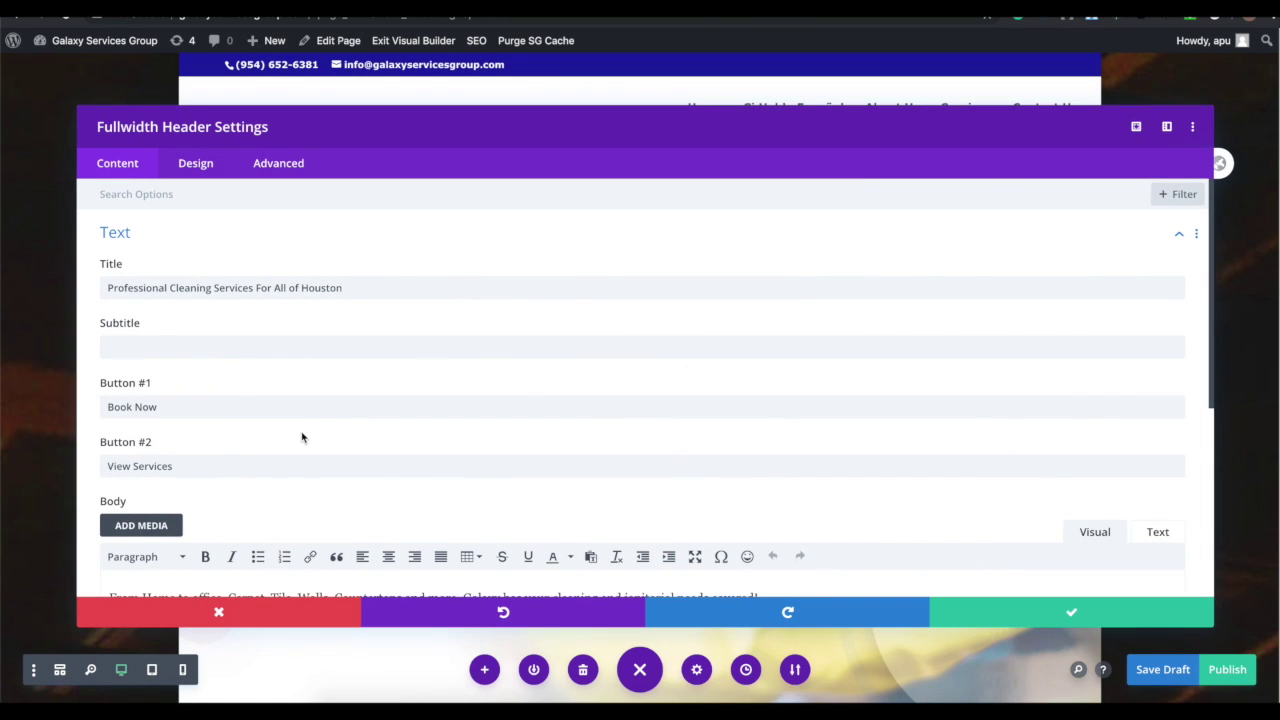
{"action": "scroll", "coordinate": [365, 362], "scroll_direction": "down", "scroll_amount": 1}
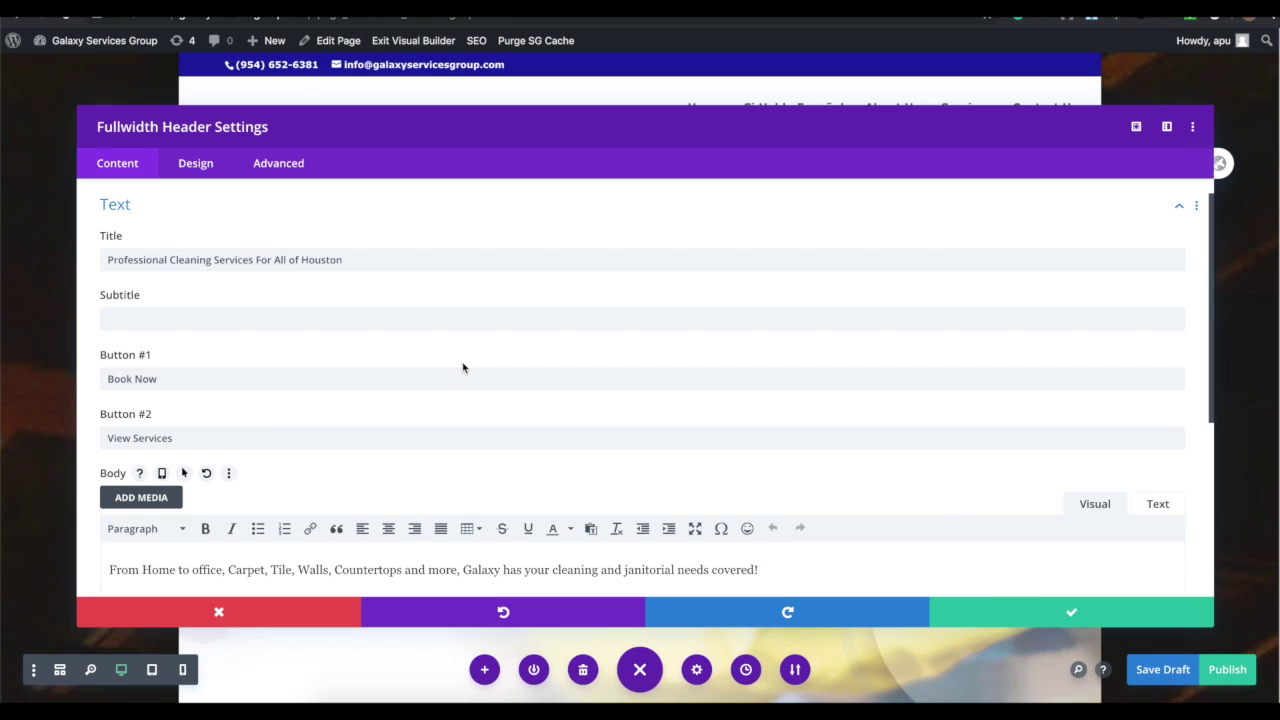
{"action": "left_click", "coordinate": [197, 569]}
{"action": "key", "text": "BackSpace"}
{"action": "type", "text": "O"}
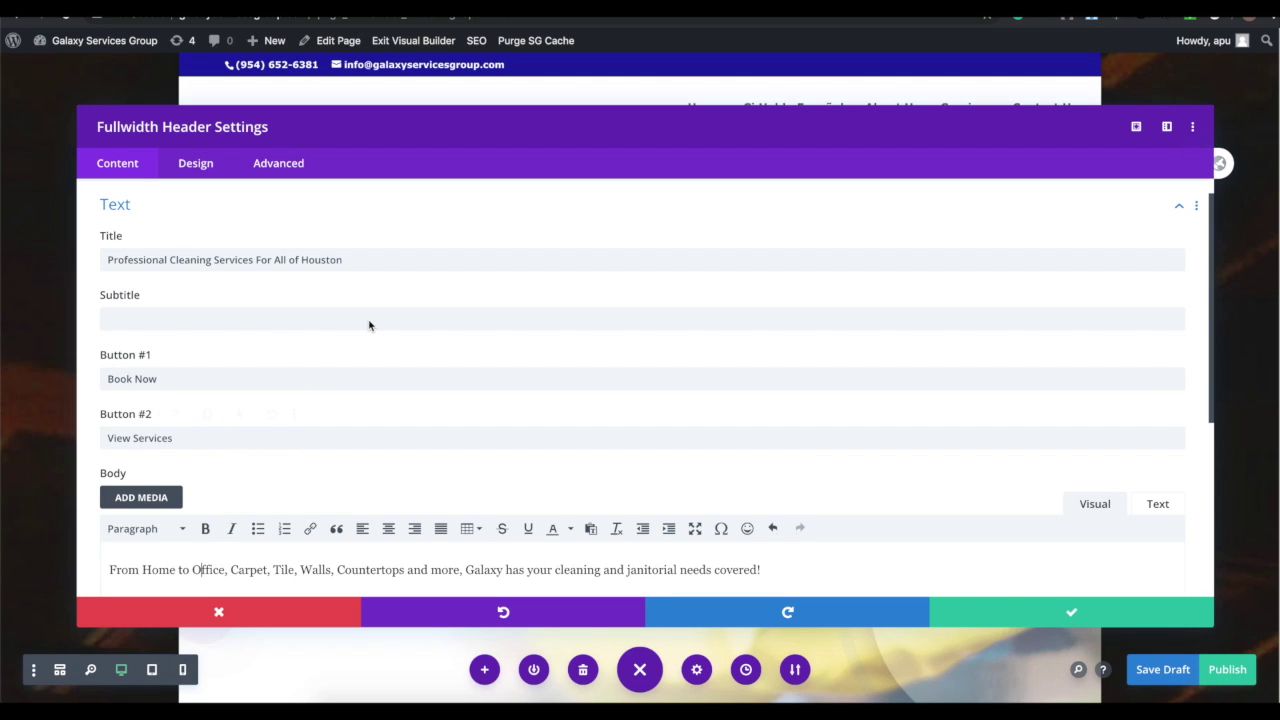
Step: Check the fullwidth header's button link settings and save the header's changes
{"action": "scroll", "coordinate": [368, 320], "scroll_direction": "down", "scroll_amount": 3}
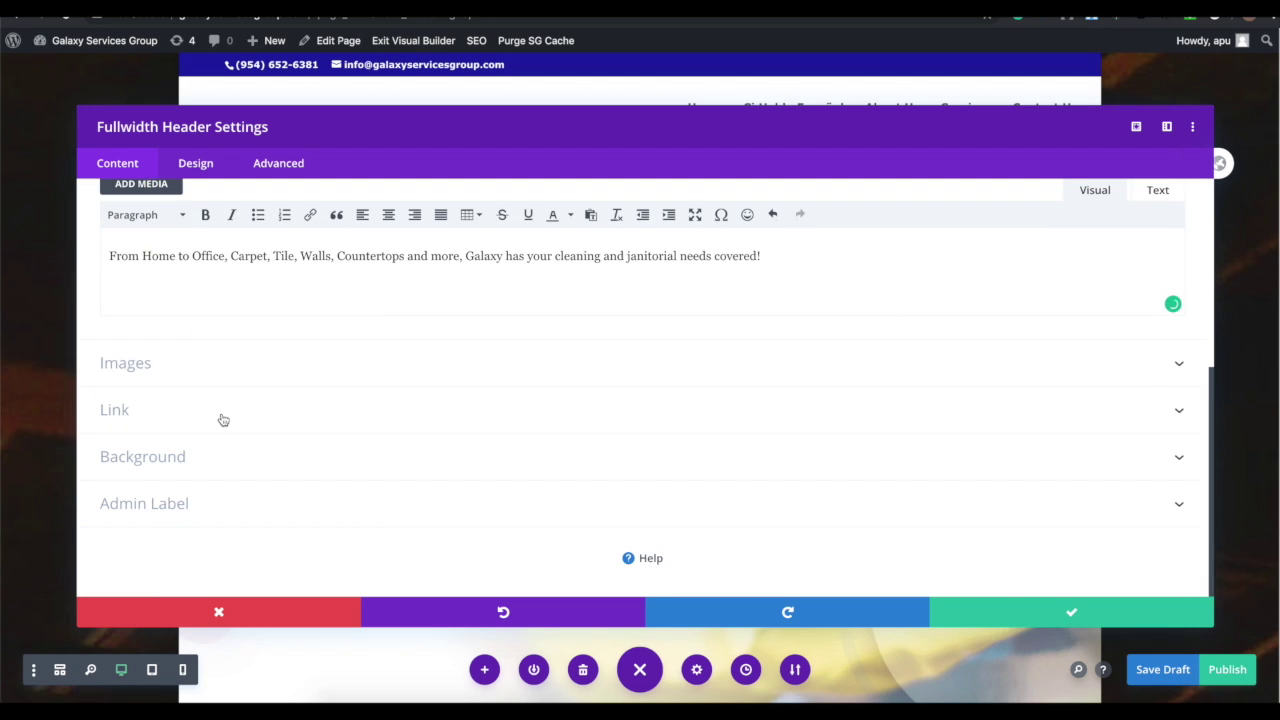
{"action": "left_click", "coordinate": [223, 419]}
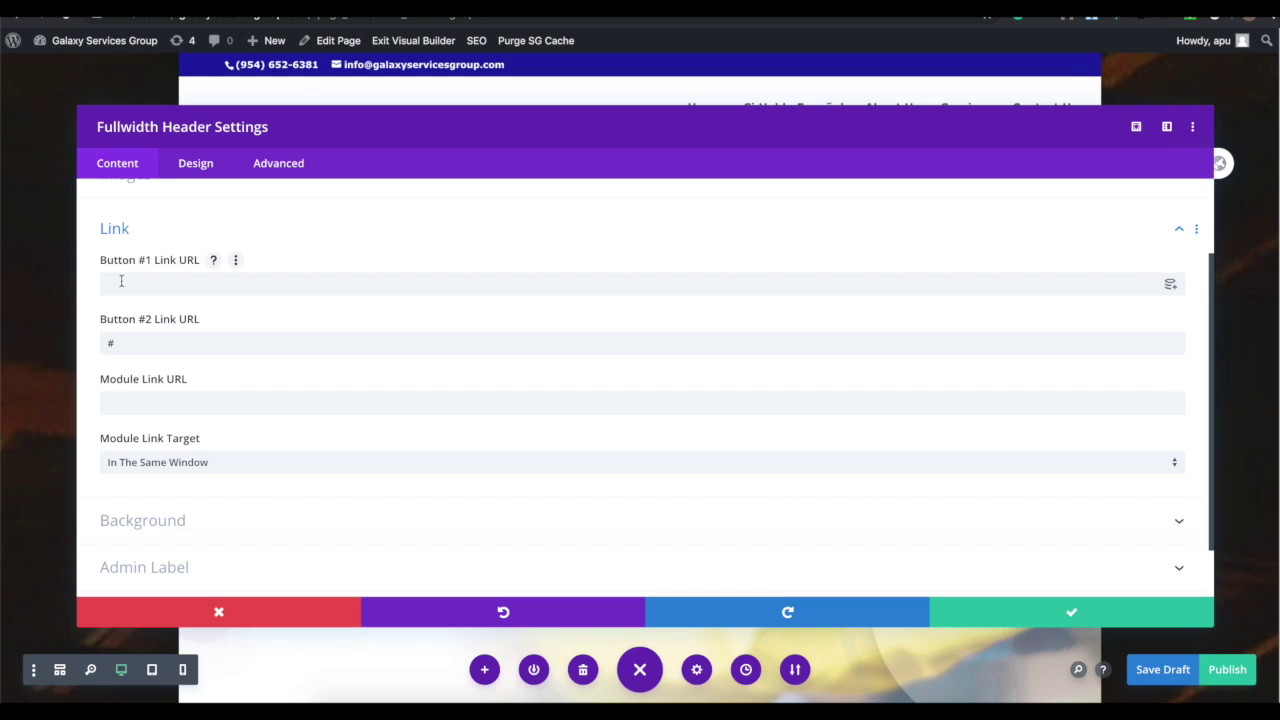
{"action": "key", "text": "ctrl+s"}
{"action": "scroll", "coordinate": [230, 340], "scroll_direction": "up", "scroll_amount": 2}
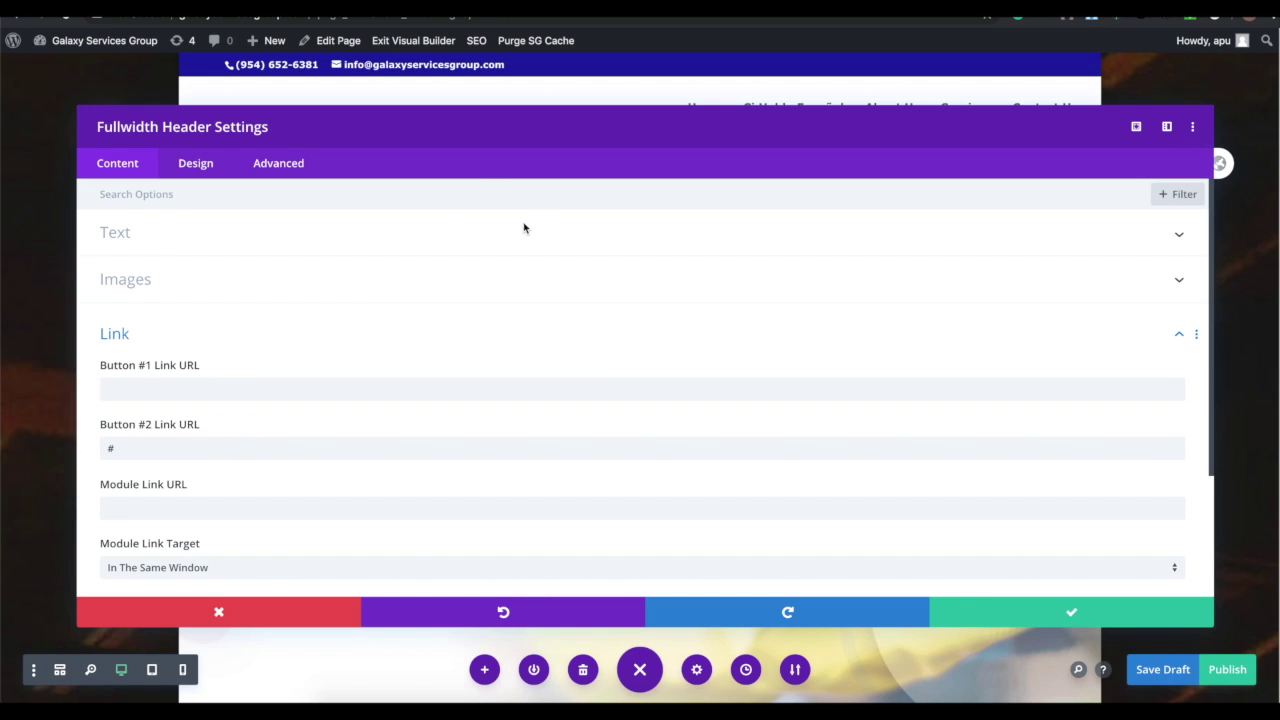
{"action": "scroll", "coordinate": [190, 310], "scroll_direction": "down", "scroll_amount": 3}
{"action": "scroll", "coordinate": [191, 278], "scroll_direction": "up", "scroll_amount": 3}
{"action": "left_click", "coordinate": [1094, 624]}
Step: View the text settings of the "Full Service Residential & Commercial Cleaning" block and close them without changes
{"action": "scroll", "coordinate": [822, 448], "scroll_direction": "down", "scroll_amount": 5}
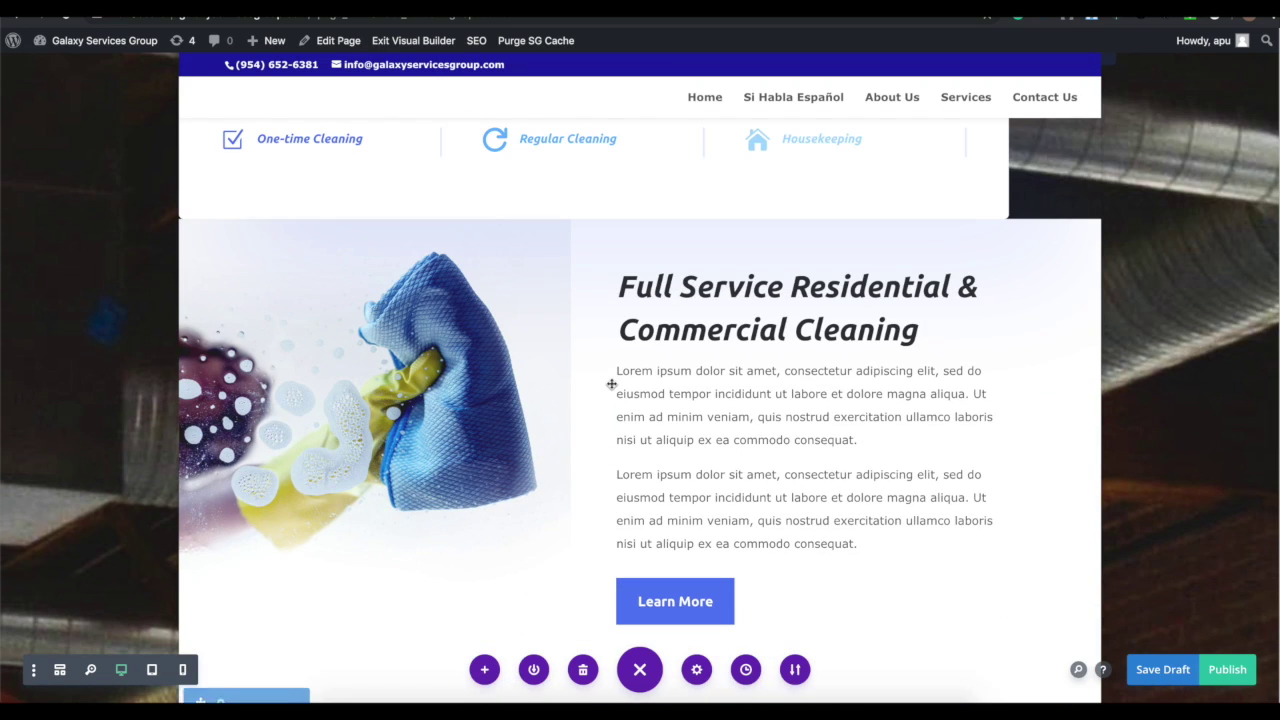
{"action": "scroll", "coordinate": [611, 383], "scroll_direction": "down", "scroll_amount": 2}
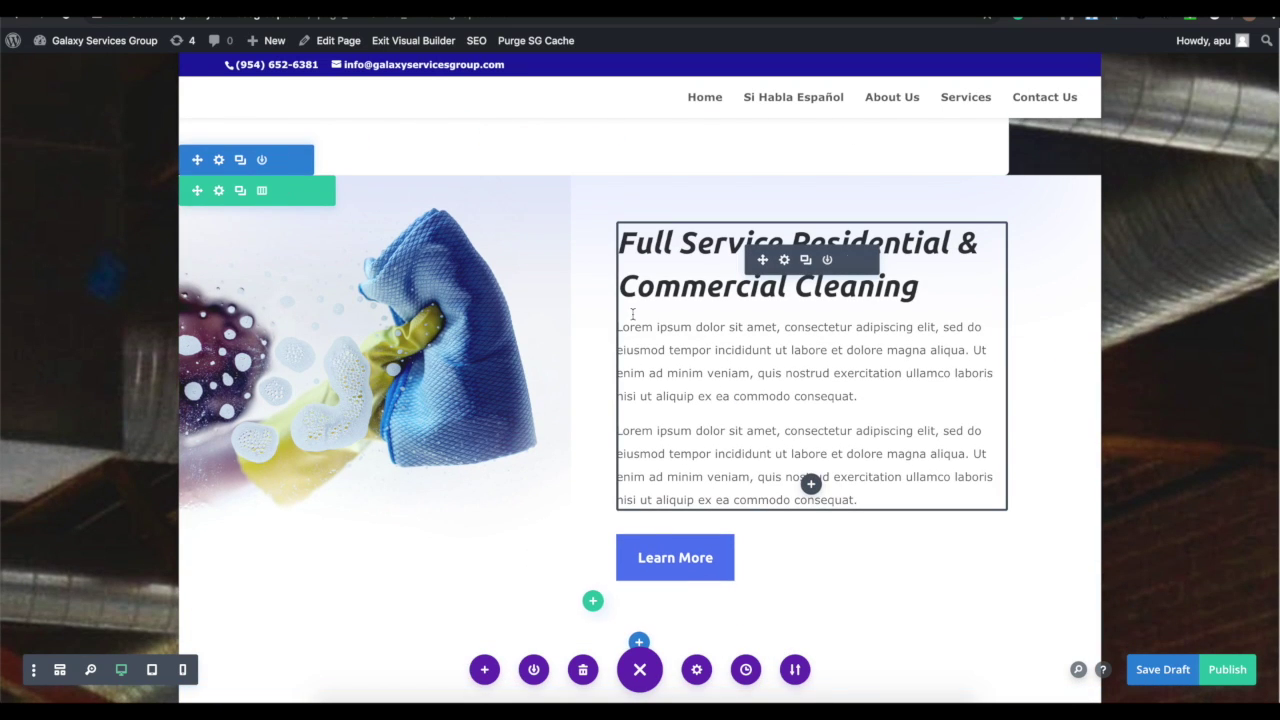
{"action": "left_click", "coordinate": [784, 261]}
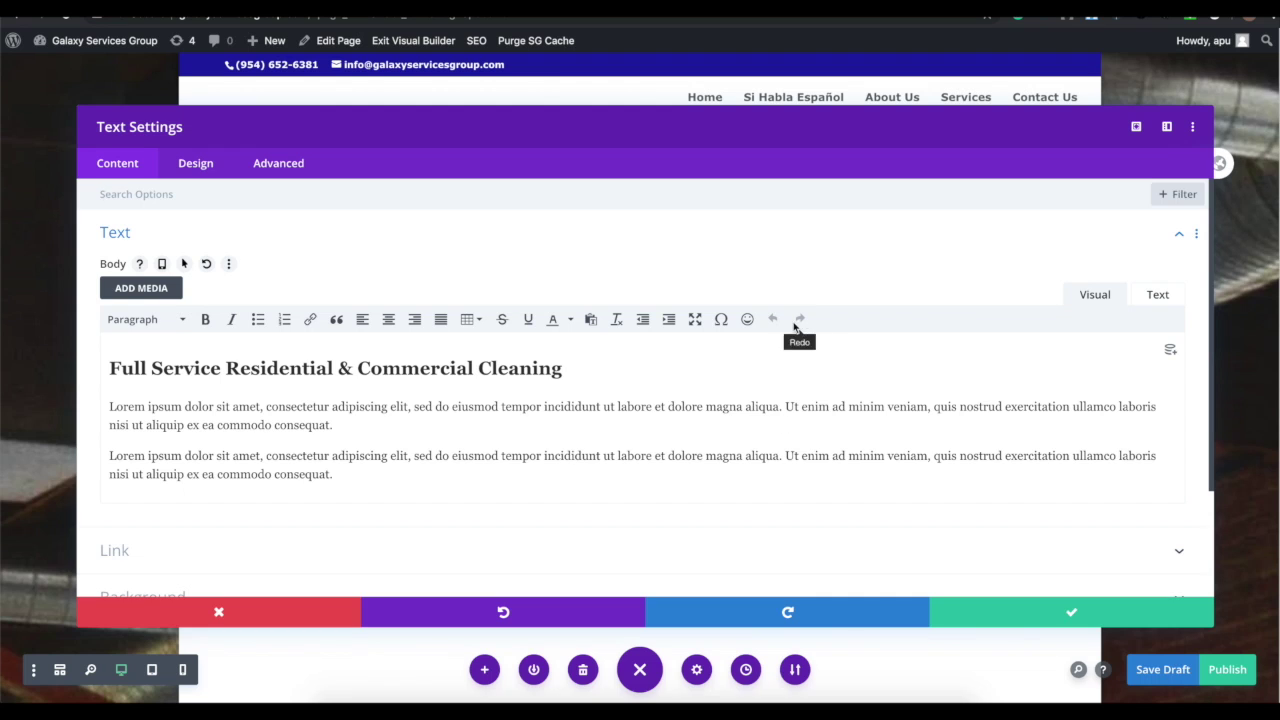
{"action": "left_click", "coordinate": [196, 614]}
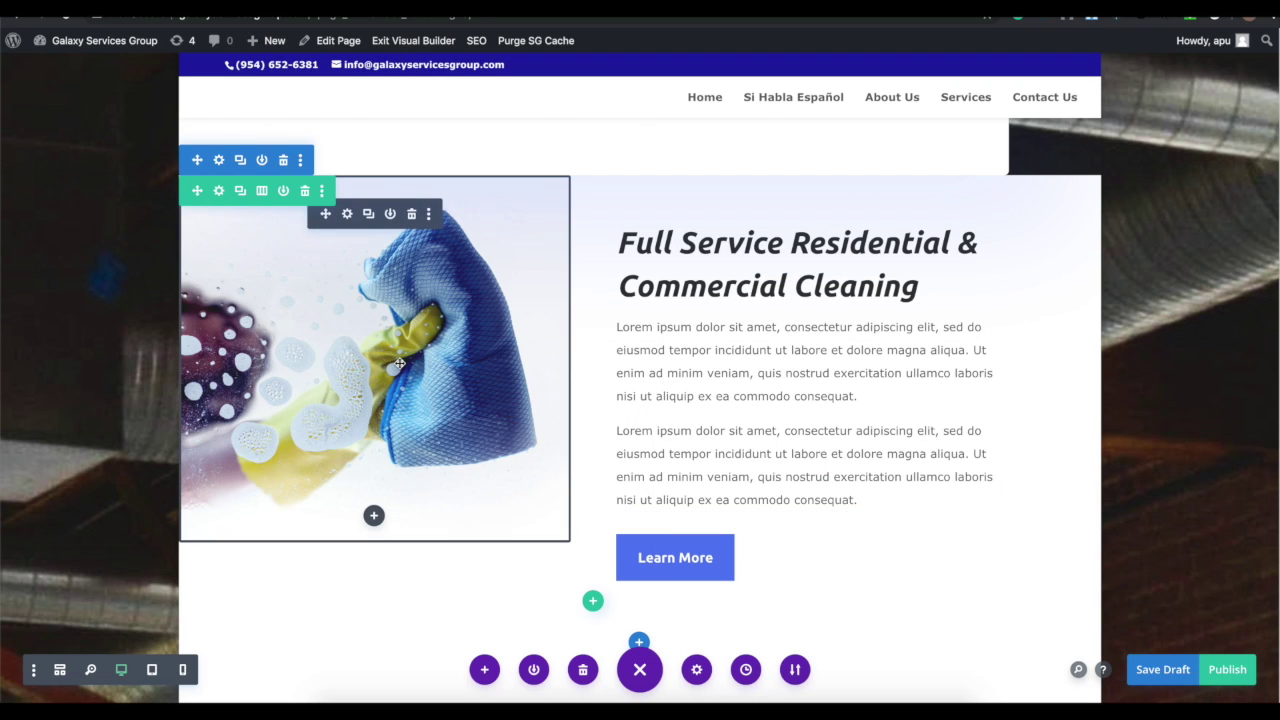
Step: Look through the cleaning-glove image's settings and the media library, and close them without replacing the image
{"action": "left_click", "coordinate": [347, 214]}
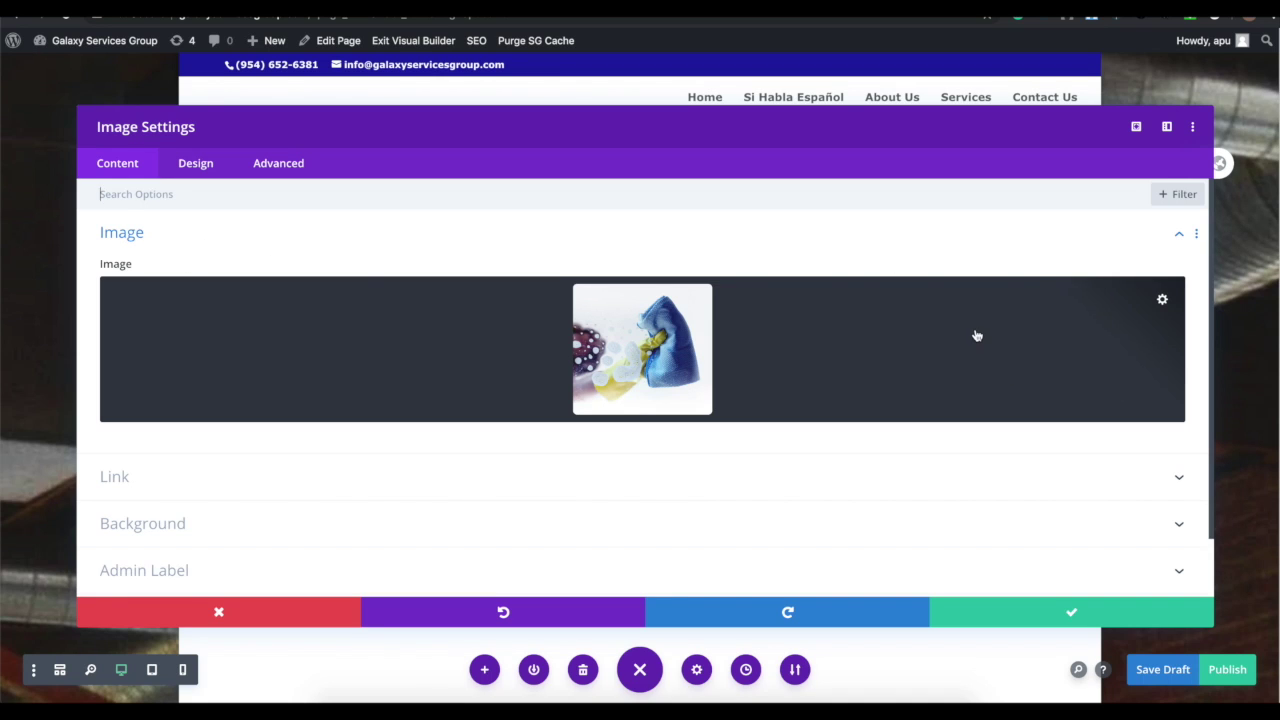
{"action": "left_click", "coordinate": [1161, 300]}
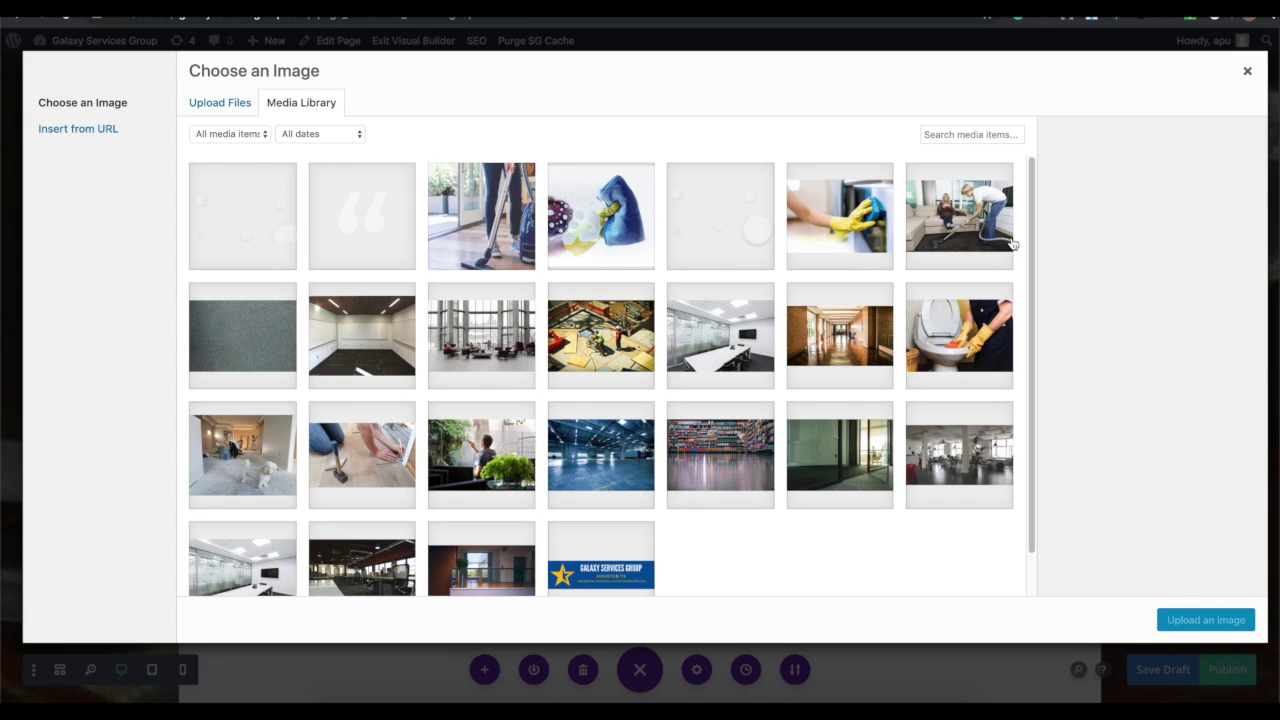
{"action": "left_click", "coordinate": [1247, 73]}
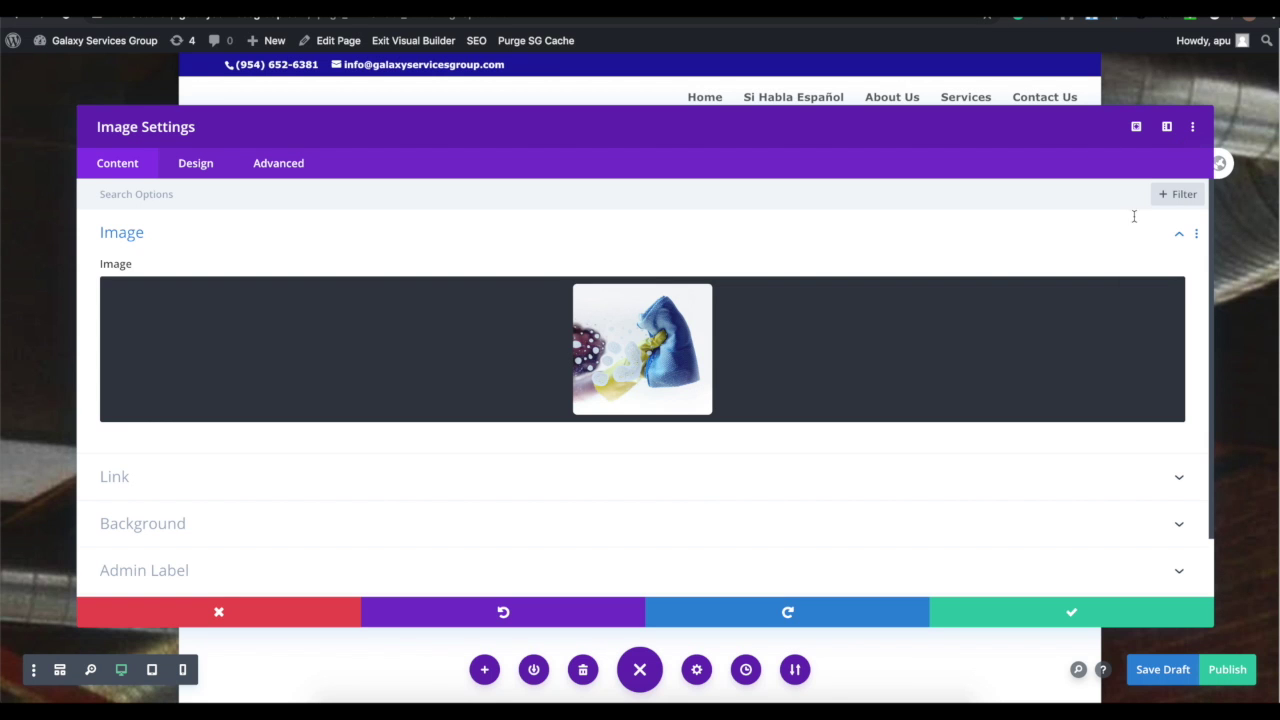
{"action": "left_click", "coordinate": [1192, 127]}
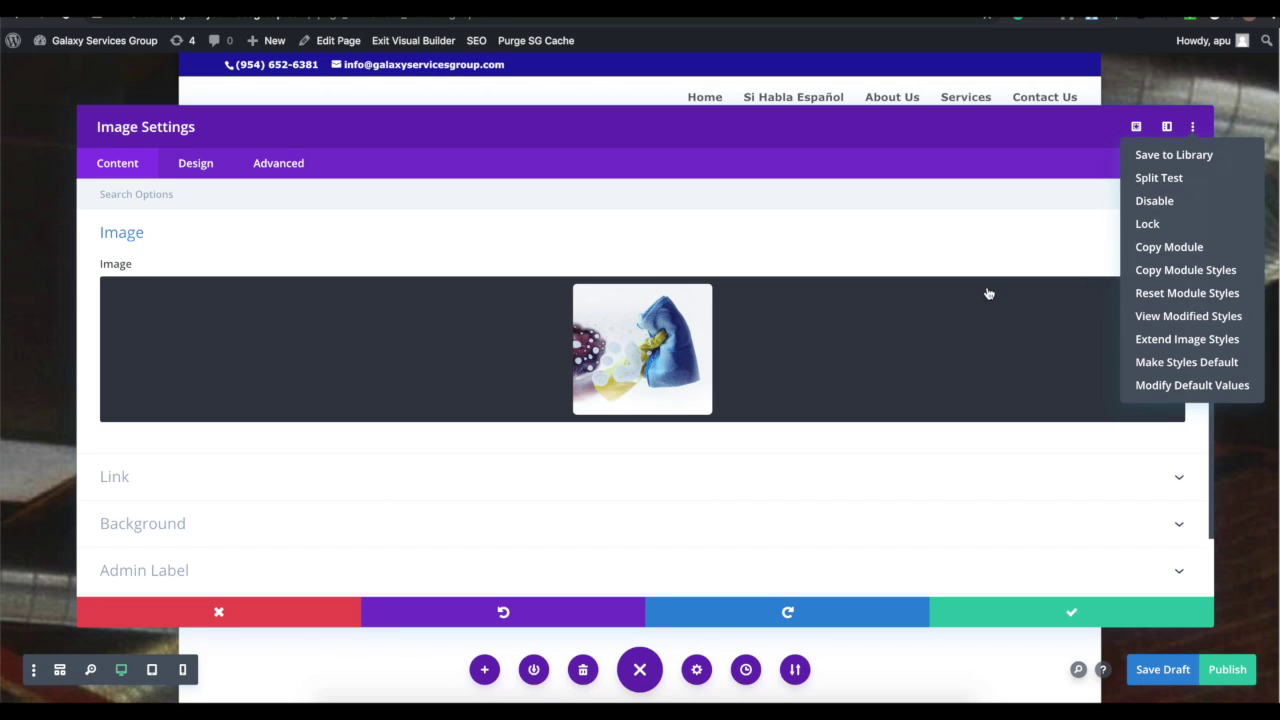
{"action": "left_click", "coordinate": [242, 625]}
{"action": "left_click", "coordinate": [243, 622]}
Step: Insert a row with two equal columns below the Full Service section and add a Contact Form module to its first column
{"action": "scroll", "coordinate": [637, 605], "scroll_direction": "down", "scroll_amount": 2}
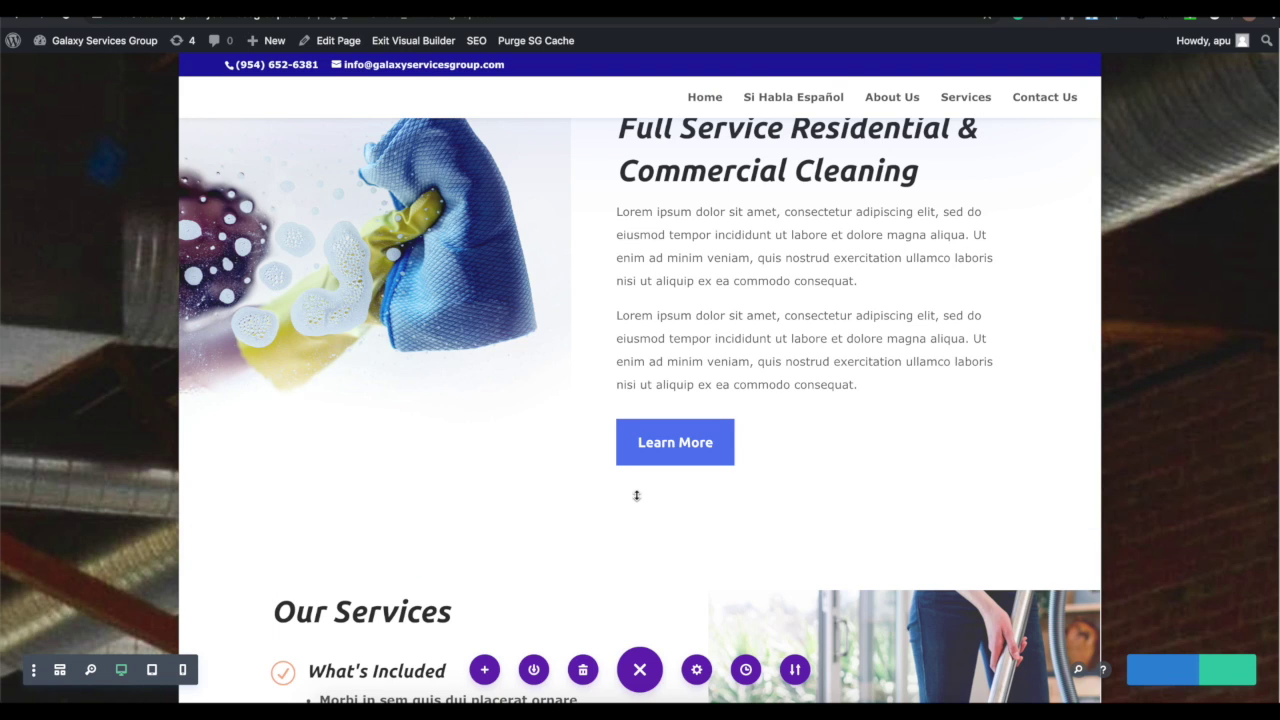
{"action": "scroll", "coordinate": [636, 495], "scroll_direction": "up", "scroll_amount": 2}
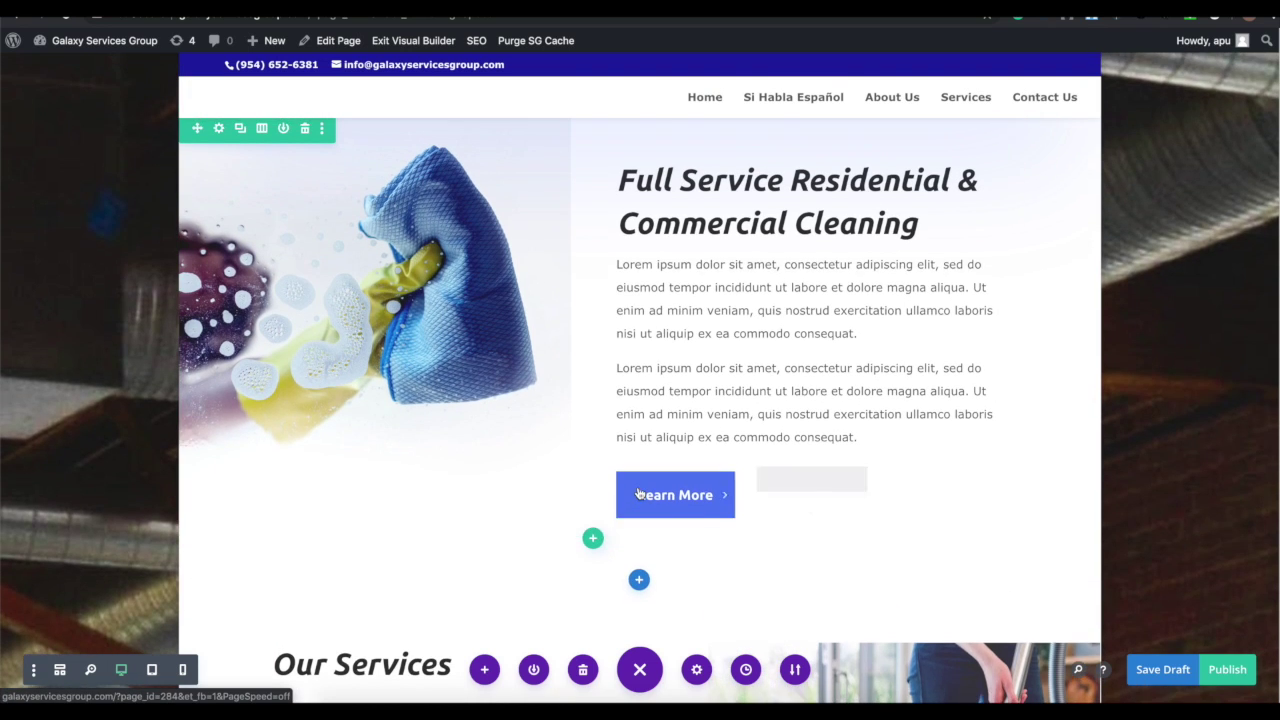
{"action": "scroll", "coordinate": [640, 494], "scroll_direction": "up", "scroll_amount": 4}
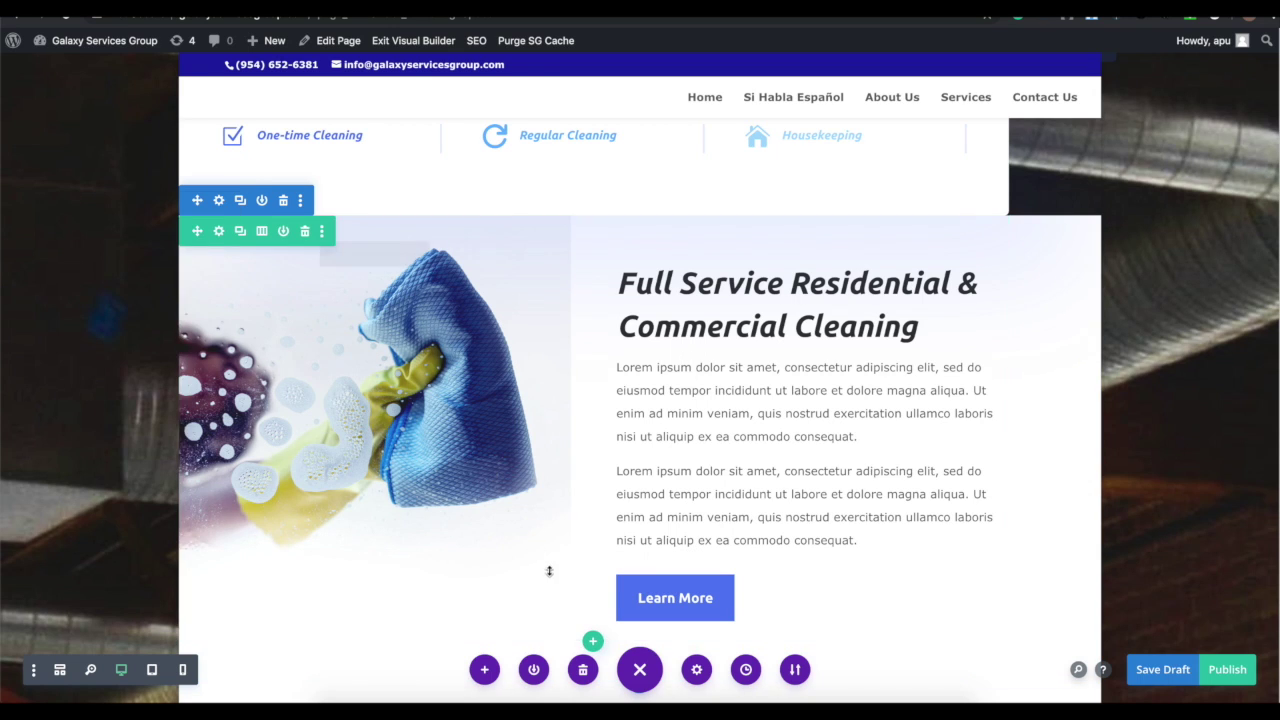
{"action": "left_click", "coordinate": [591, 642]}
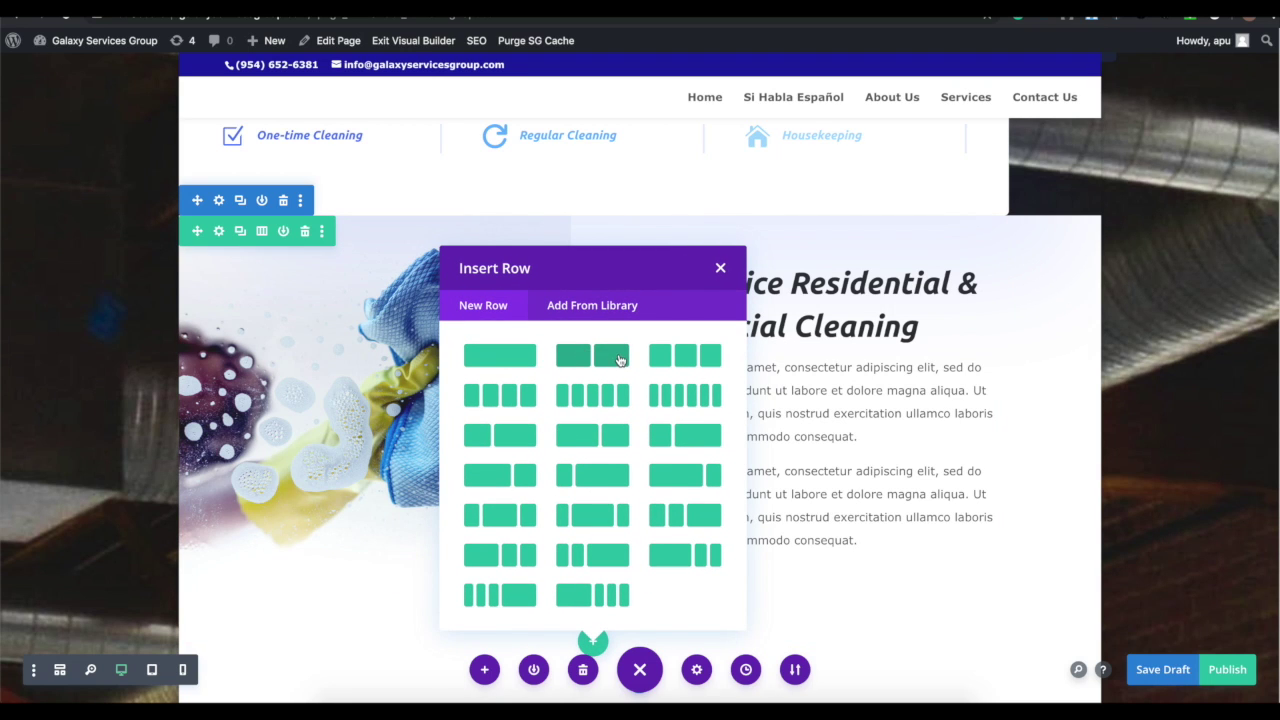
{"action": "left_click", "coordinate": [619, 364]}
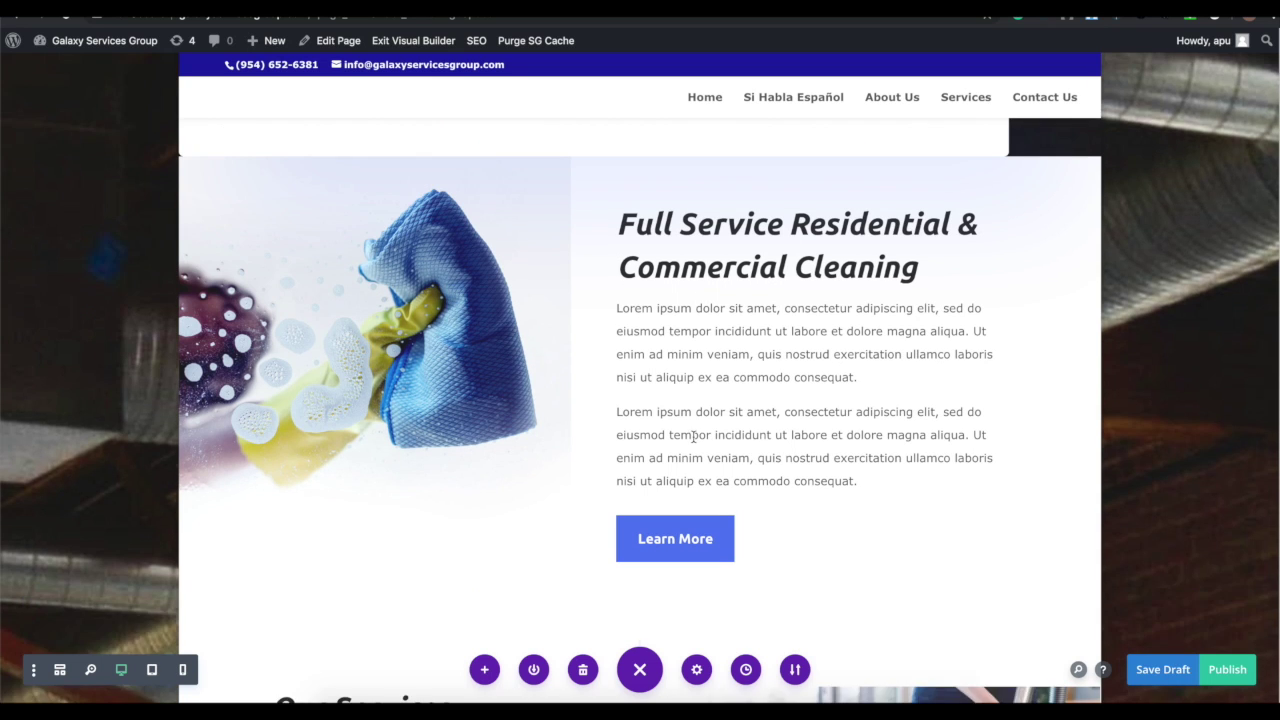
{"action": "scroll", "coordinate": [1002, 348], "scroll_direction": "down", "scroll_amount": 1}
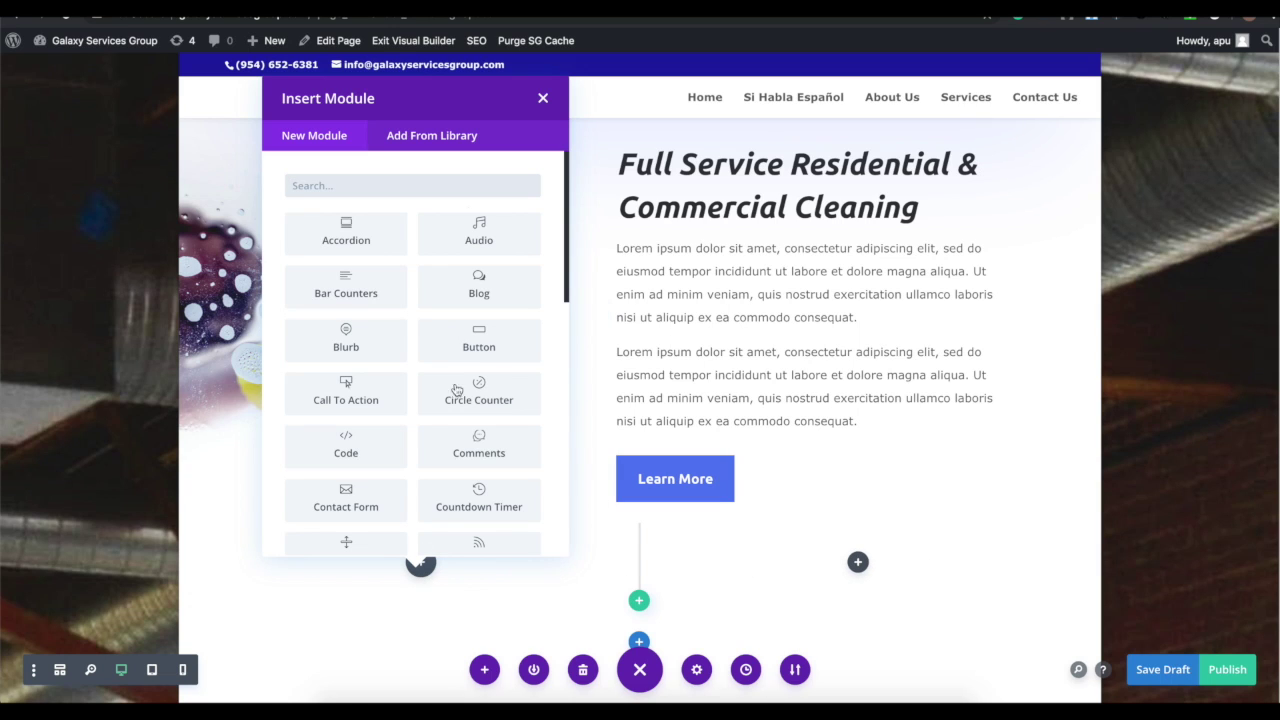
{"action": "scroll", "coordinate": [488, 372], "scroll_direction": "down", "scroll_amount": 1}
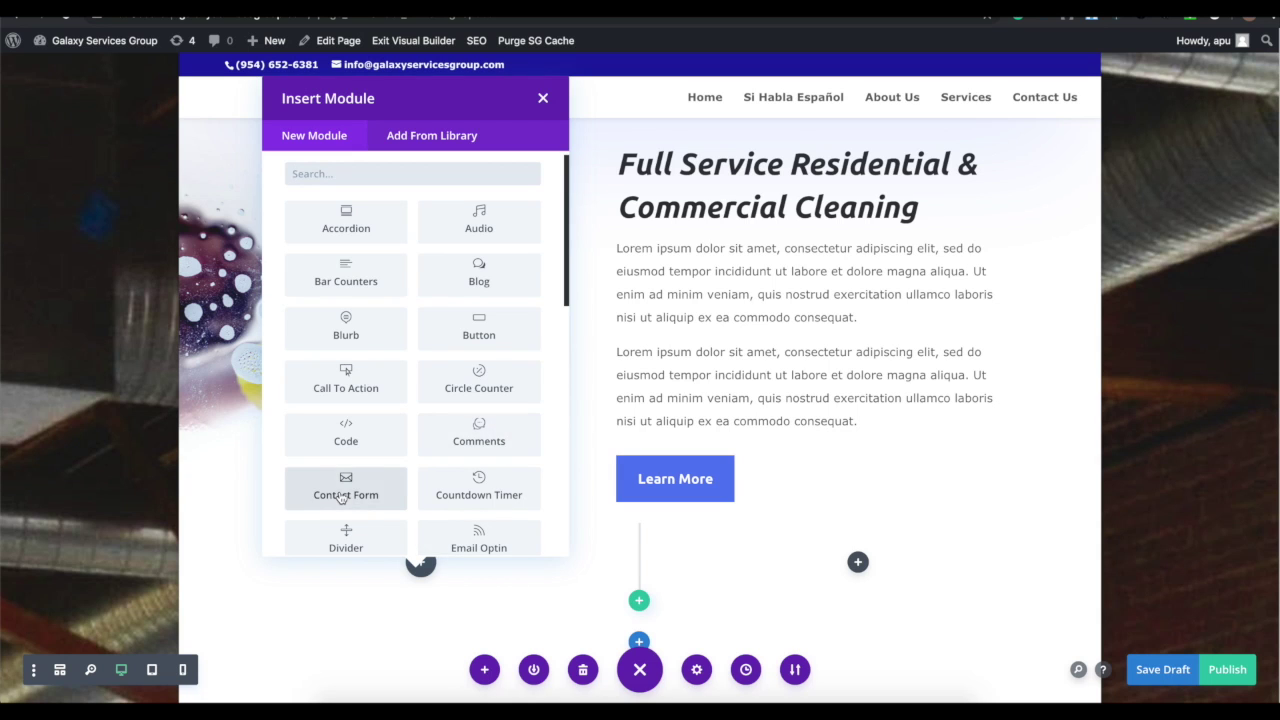
{"action": "key", "text": "Escape"}
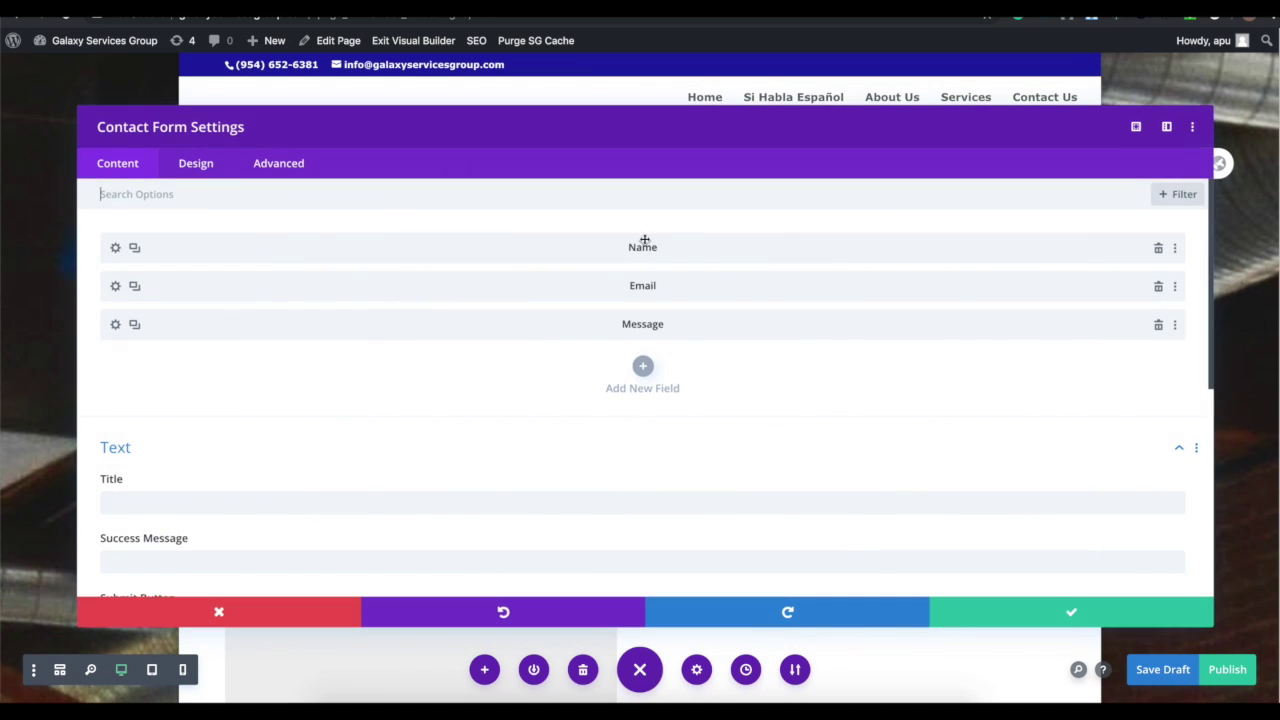
Step: Delete the Message field from the contact form and set the form's title to "Contact Us Today"
{"action": "left_click", "coordinate": [1158, 326]}
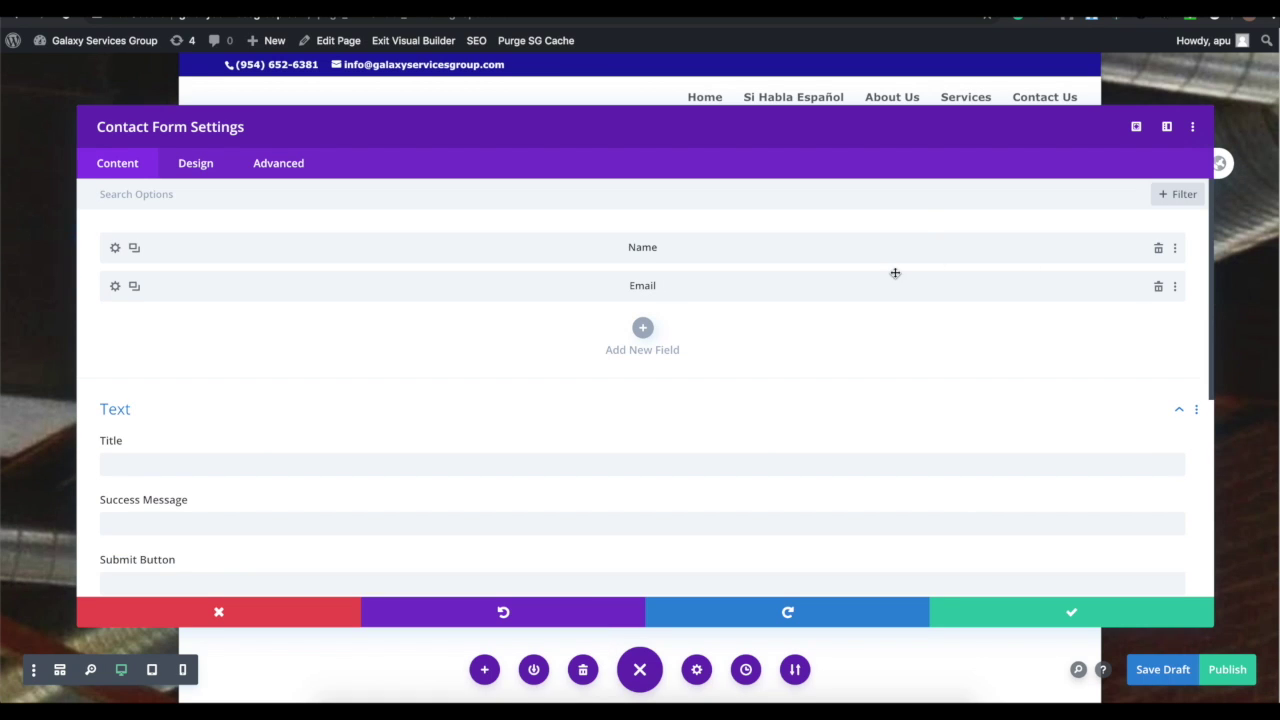
{"action": "scroll", "coordinate": [600, 400], "scroll_direction": "down", "scroll_amount": 3}
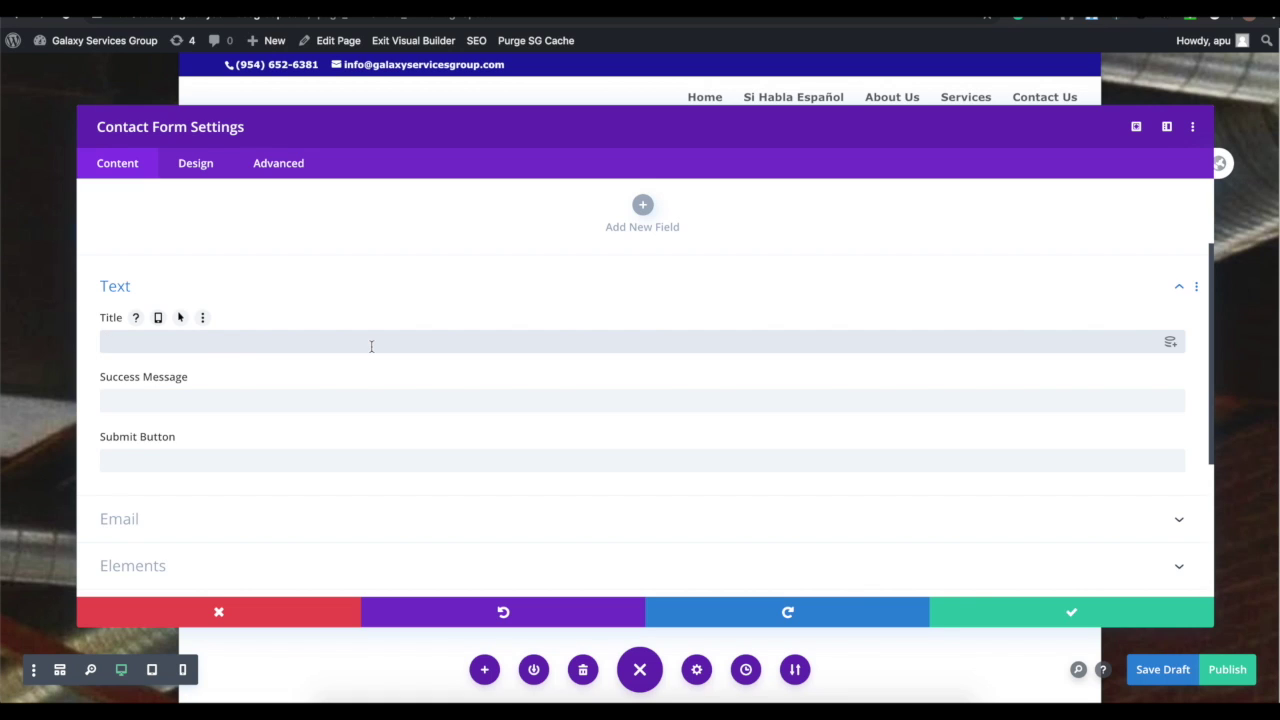
{"action": "scroll", "coordinate": [371, 345], "scroll_direction": "up", "scroll_amount": 3}
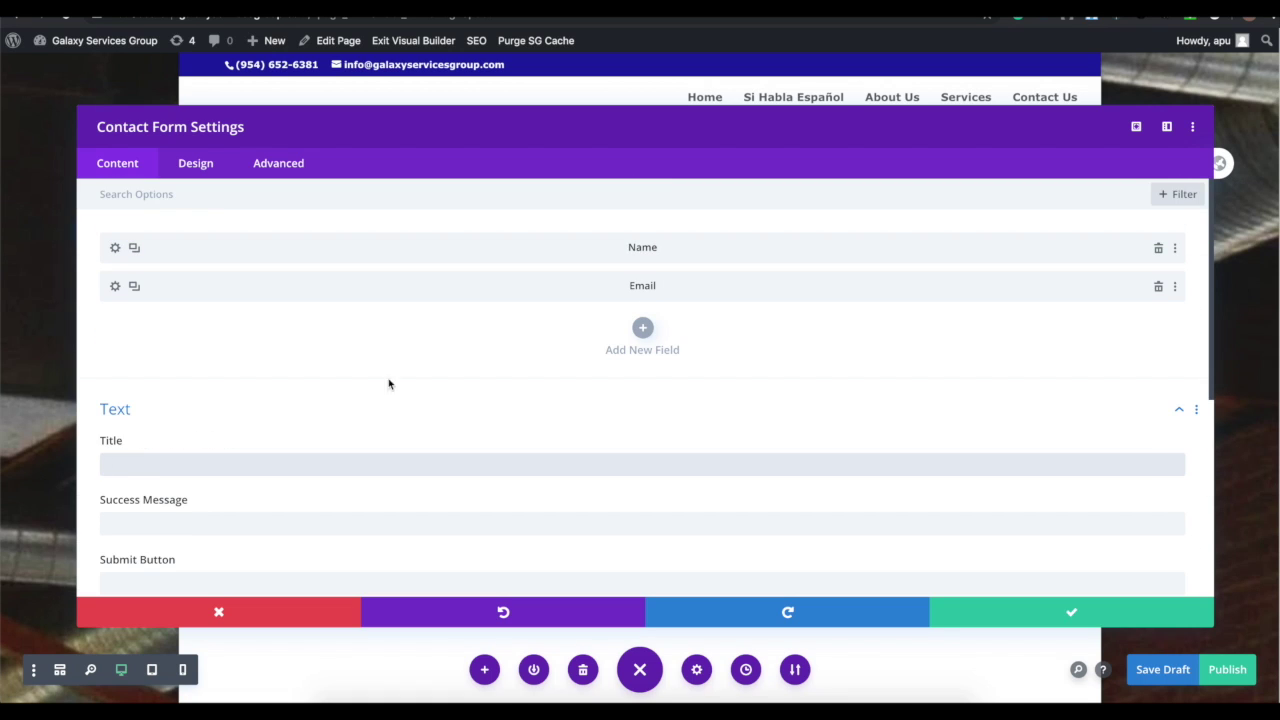
{"action": "left_click", "coordinate": [384, 455]}
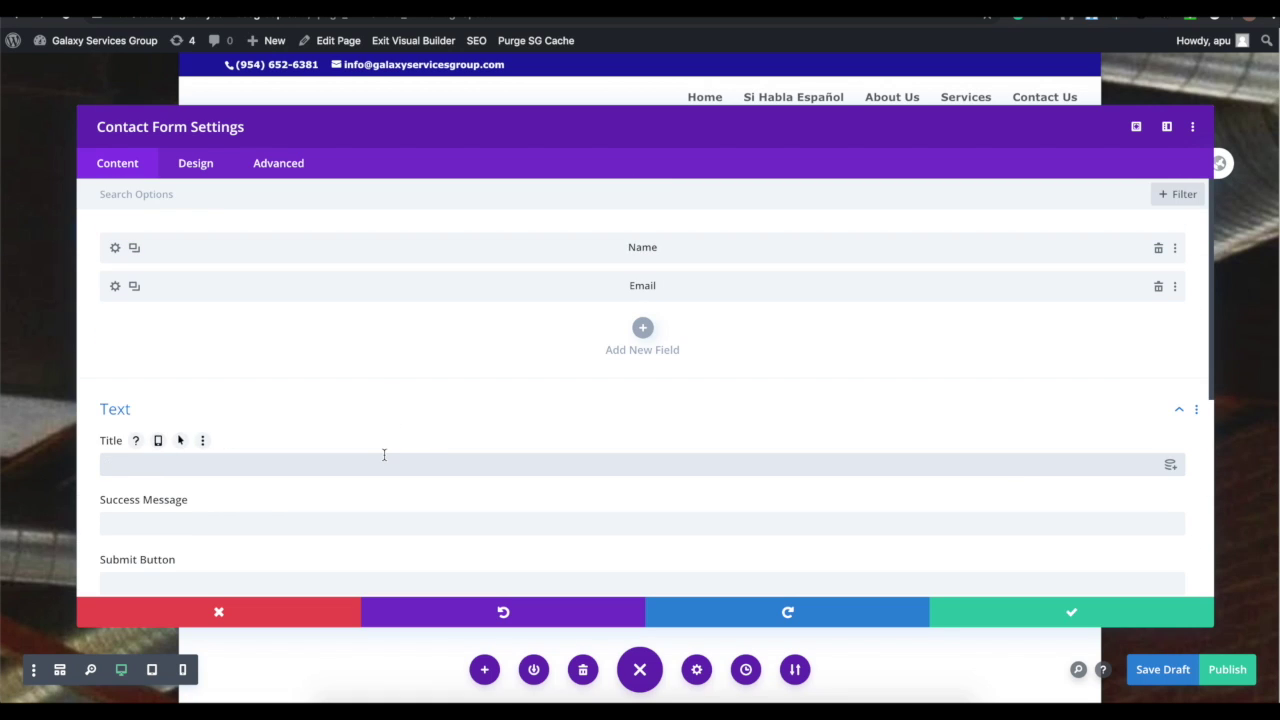
{"action": "type", "text": "Contact Us Today"}
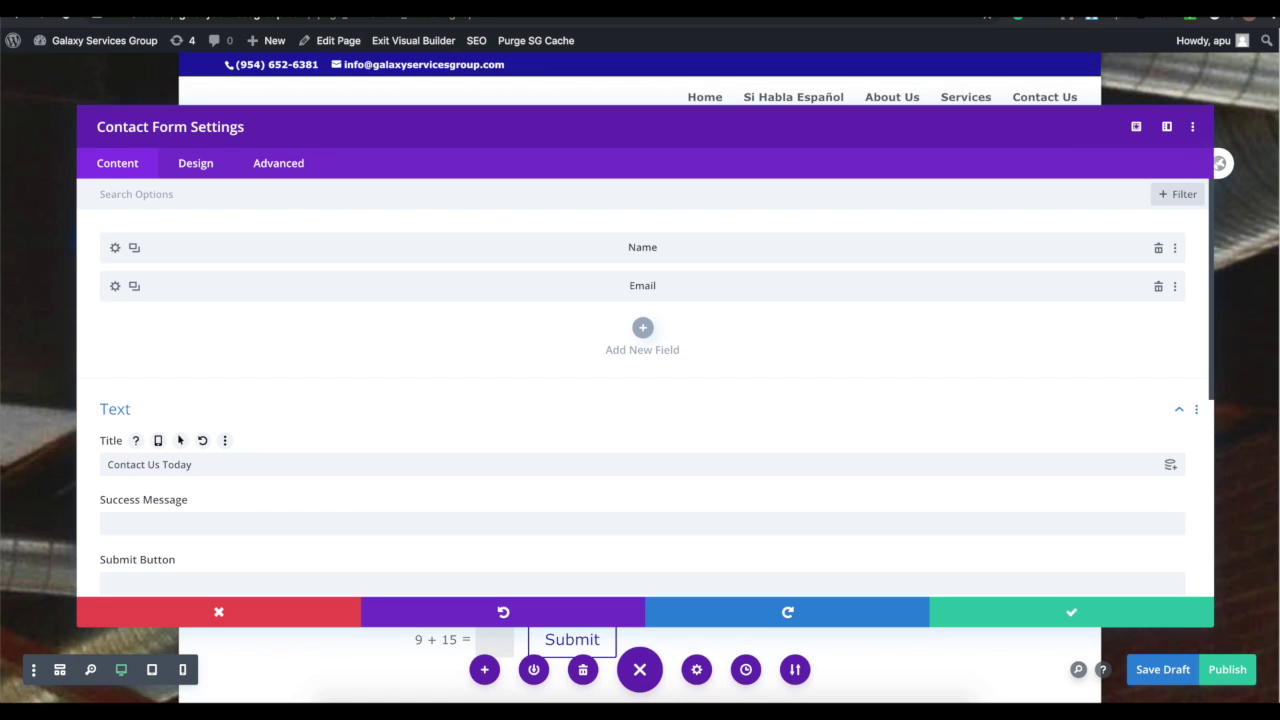
Step: Set the contact form's success message to "Thank you, someone will reach out to you soon!"
{"action": "left_click", "coordinate": [155, 524]}
{"action": "type", "text": "Thank"}
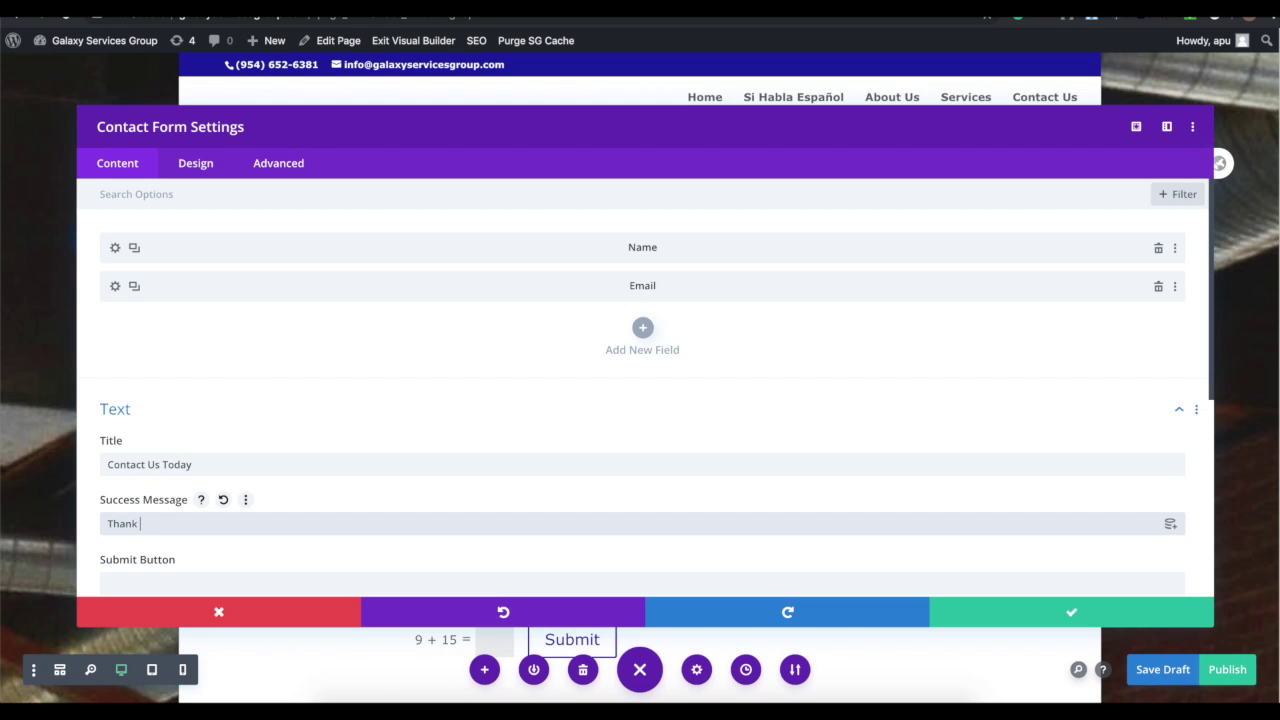
{"action": "type", "text": " you, someone will reac"}
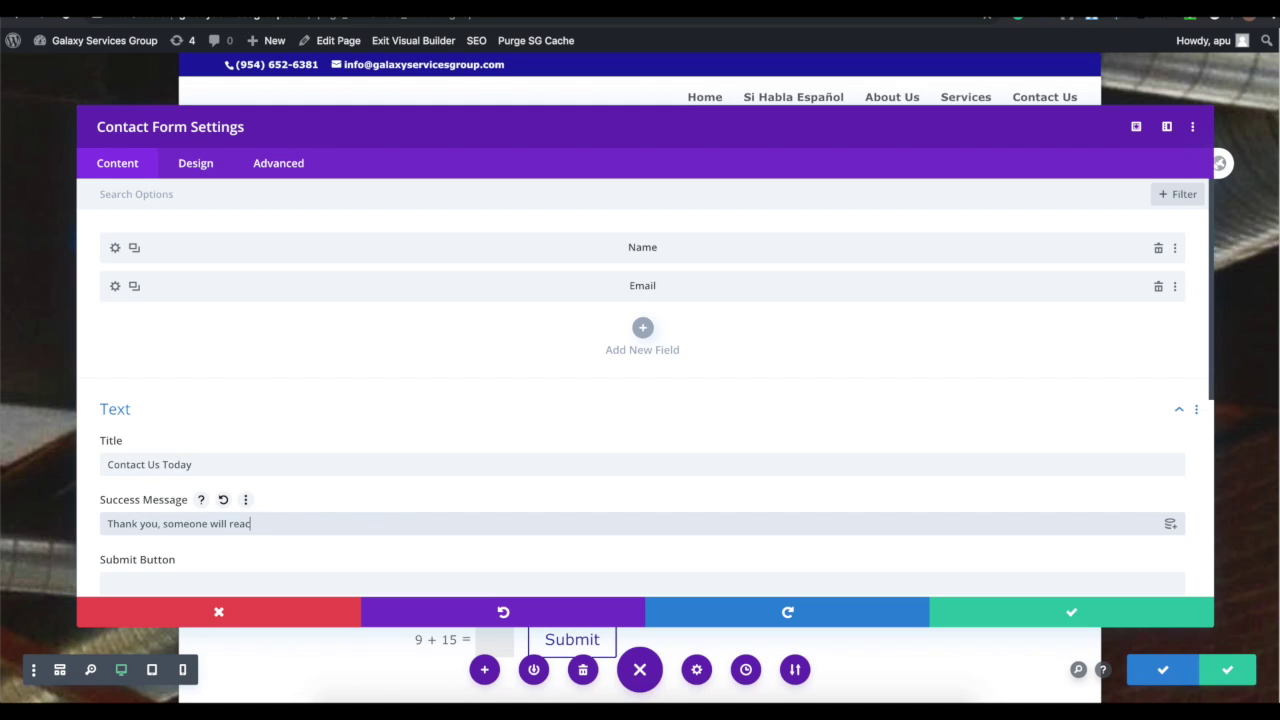
{"action": "type", "text": "h out to you soon!"}
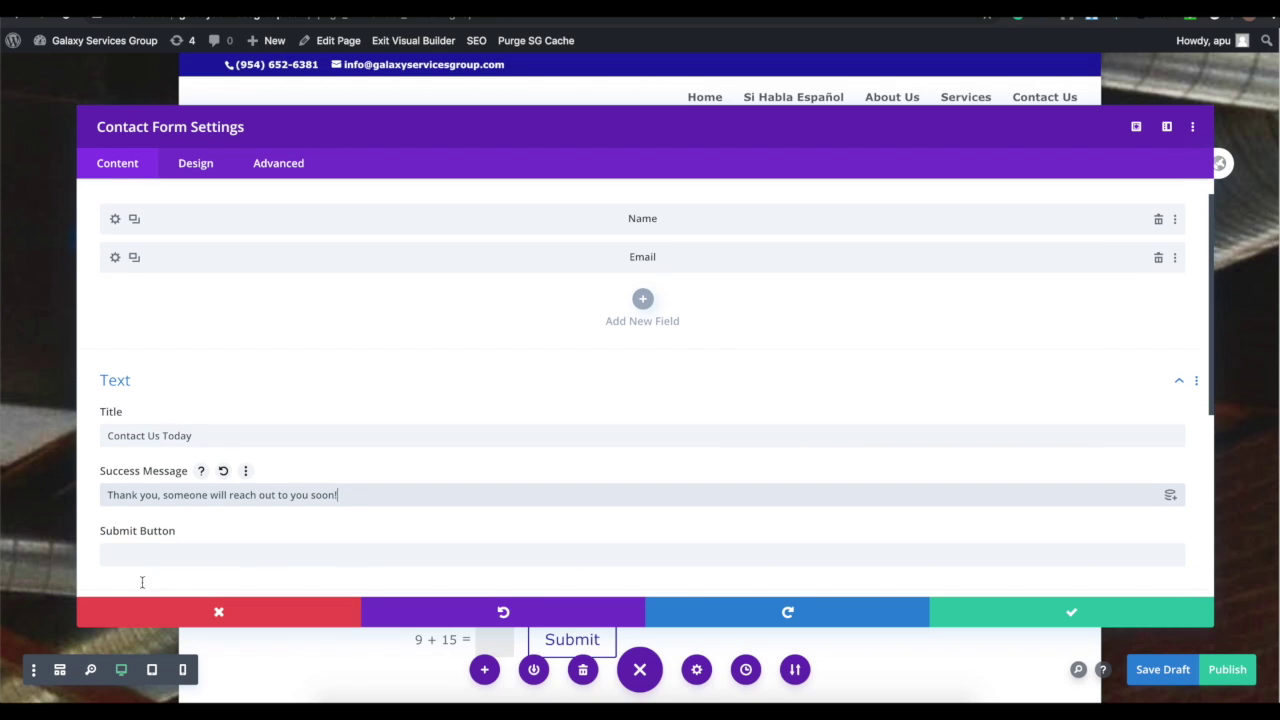
Step: Set the contact form's submit button text to "Request Contact" and save the module's settings
{"action": "scroll", "coordinate": [199, 553], "scroll_direction": "down", "scroll_amount": 1}
{"action": "left_click", "coordinate": [199, 553]}
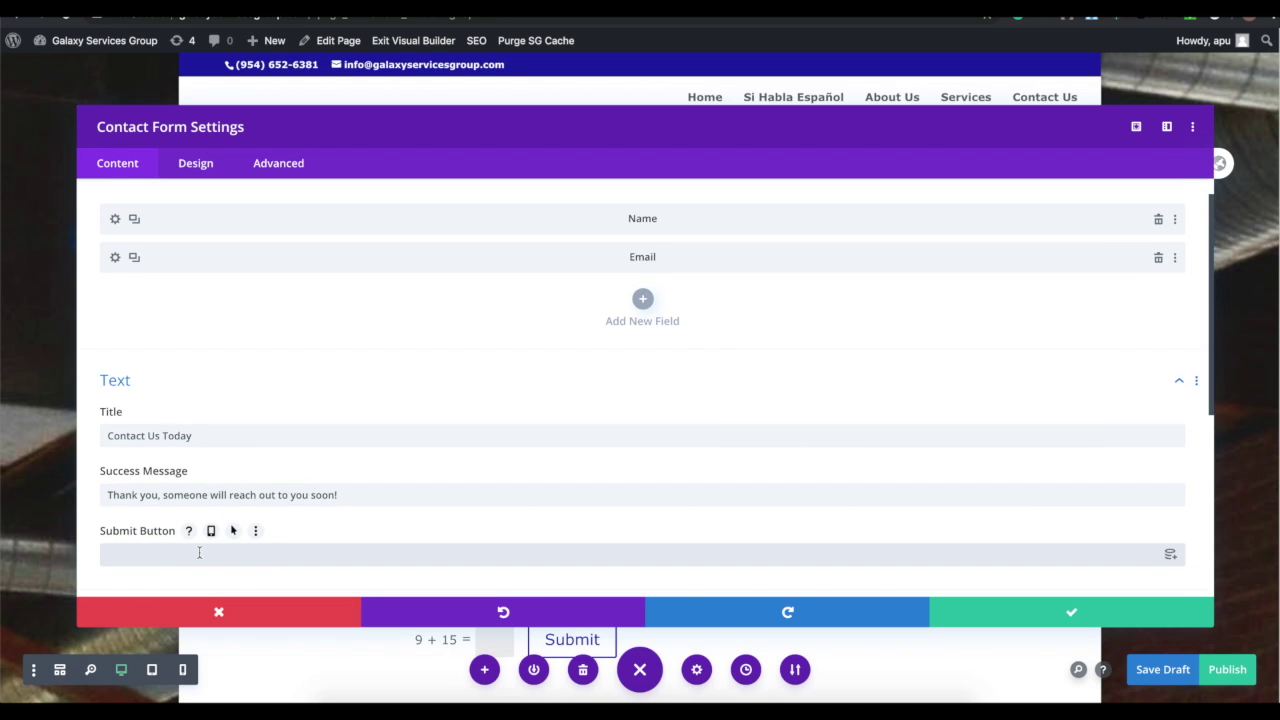
{"action": "type", "text": "Request Contact"}
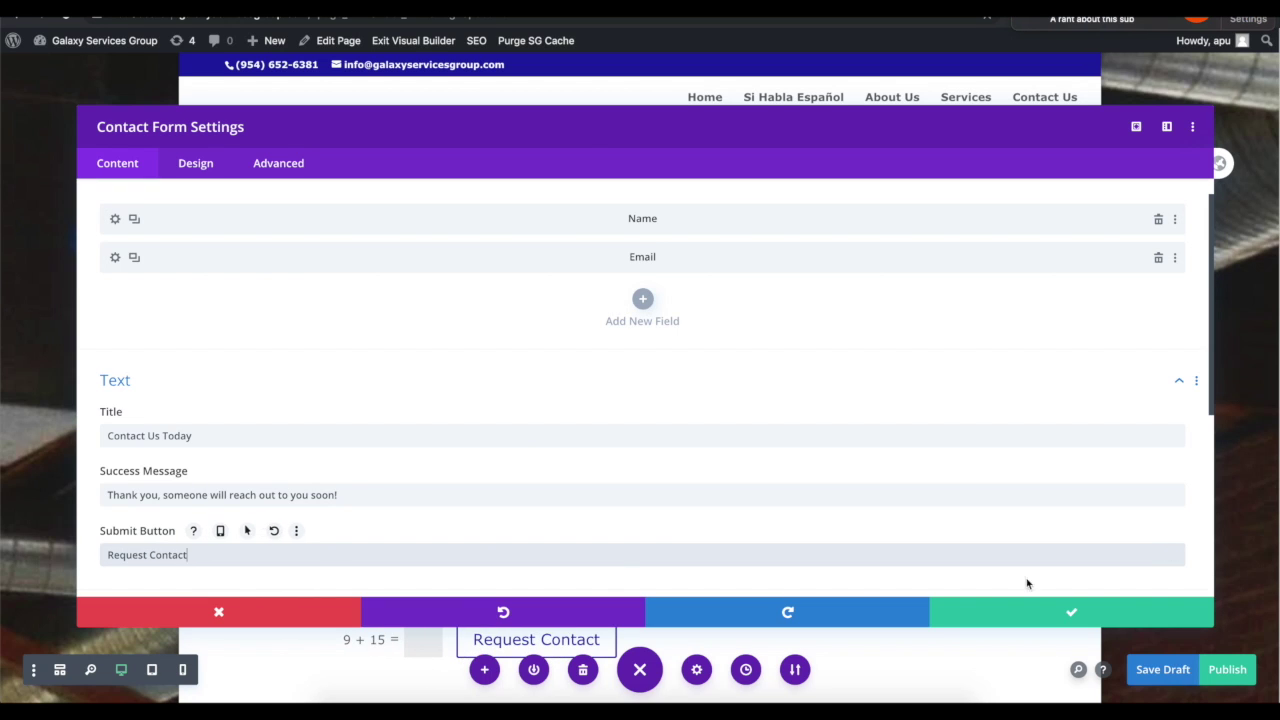
{"action": "scroll", "coordinate": [805, 485], "scroll_direction": "down", "scroll_amount": 3}
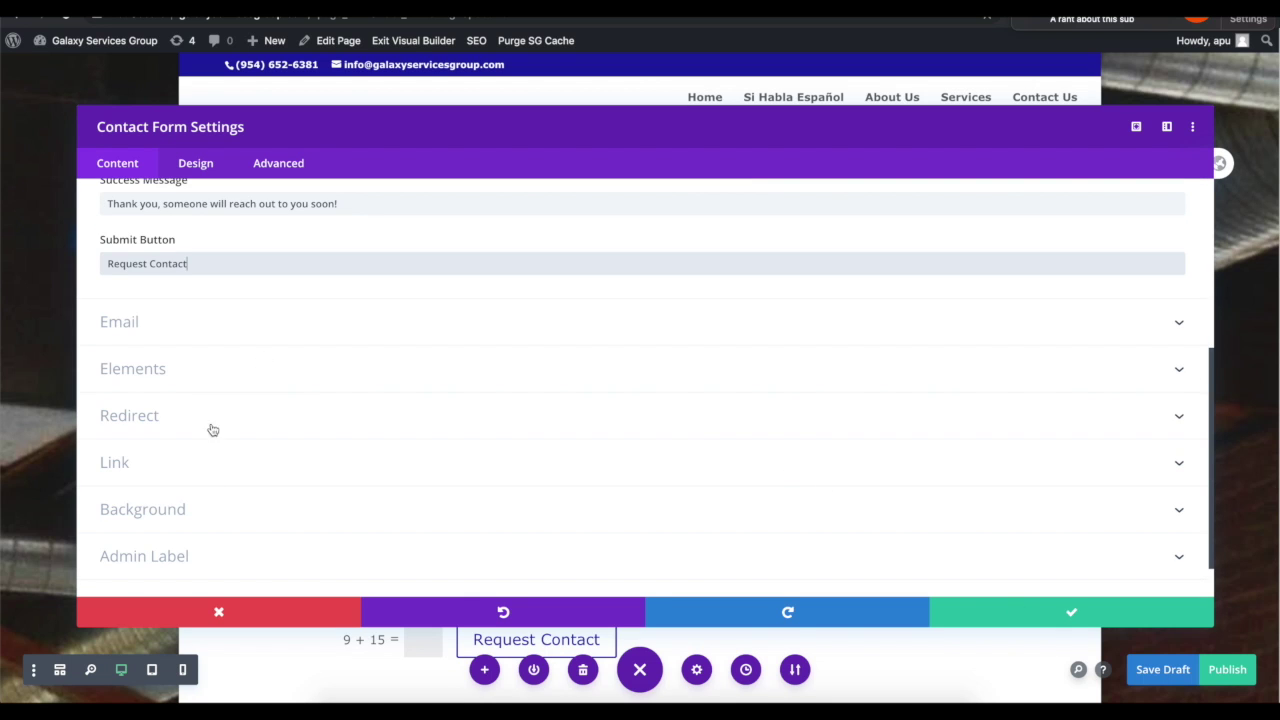
{"action": "scroll", "coordinate": [218, 545], "scroll_direction": "down", "scroll_amount": 1}
{"action": "scroll", "coordinate": [220, 546], "scroll_direction": "up", "scroll_amount": 1}
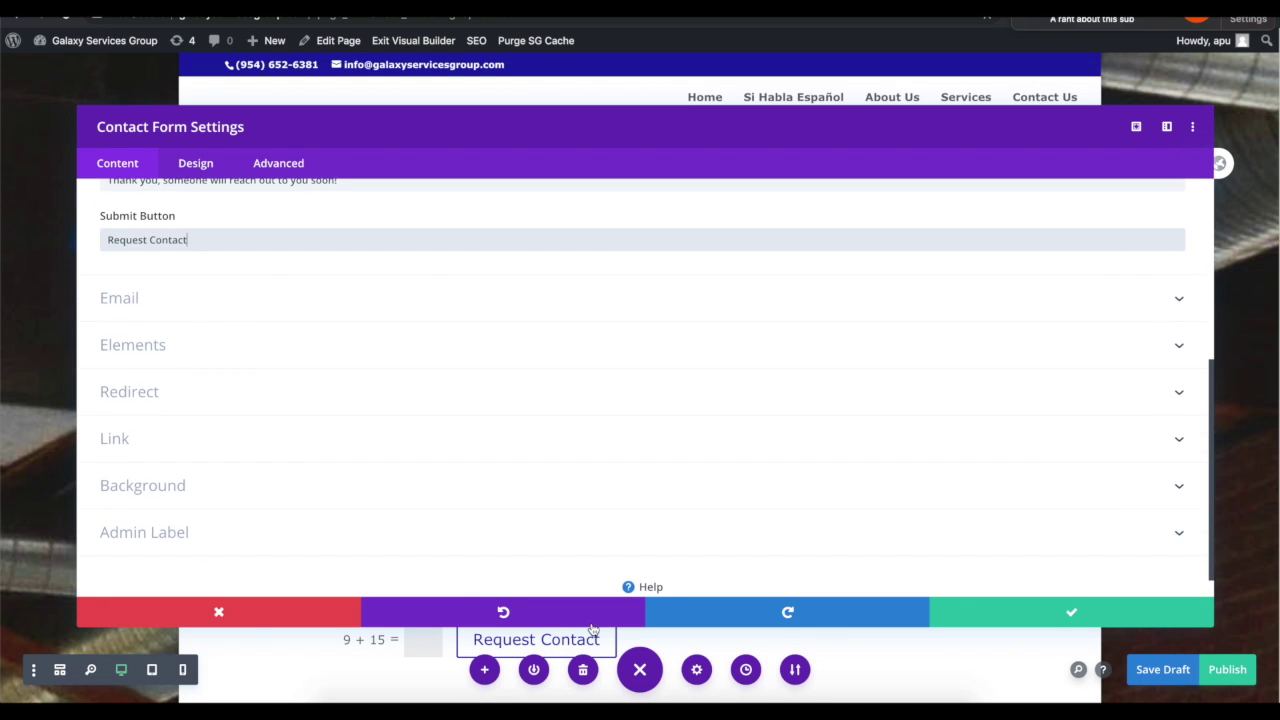
{"action": "left_click", "coordinate": [1088, 618]}
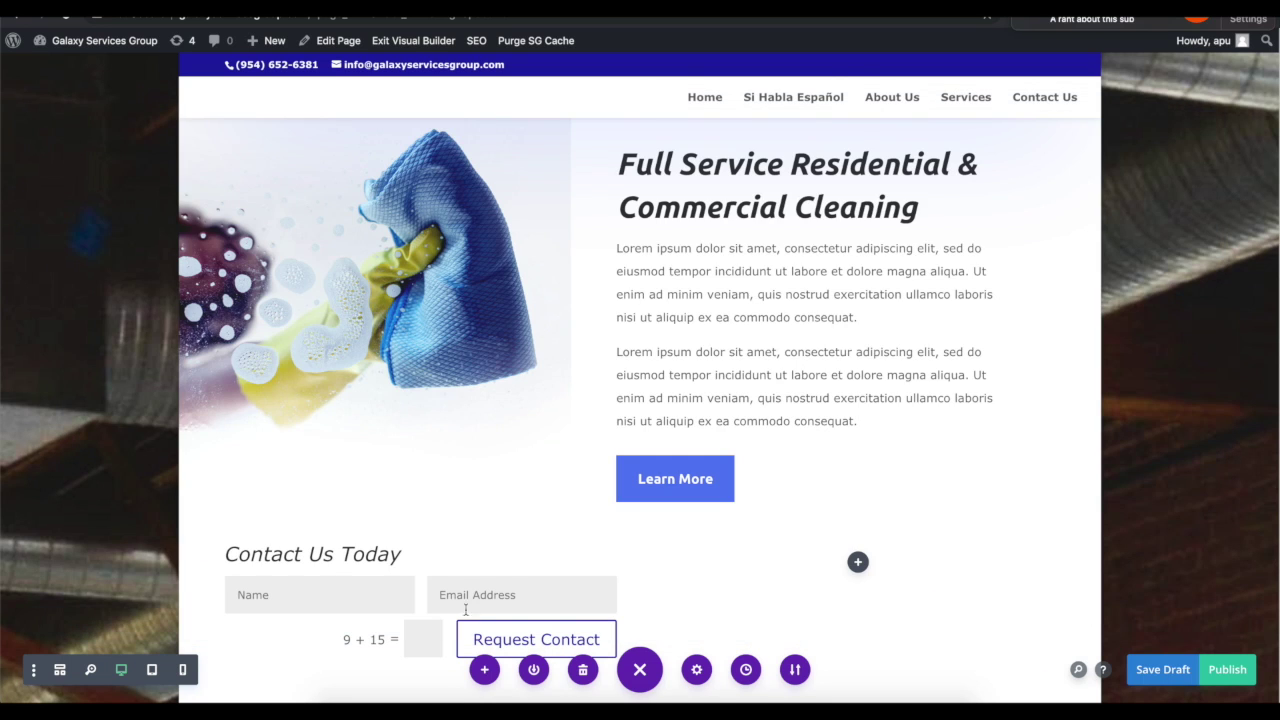
Step: Turn off the captcha in the Contact Us Today form's elements and save the module's settings
{"action": "scroll", "coordinate": [439, 623], "scroll_direction": "down", "scroll_amount": 1}
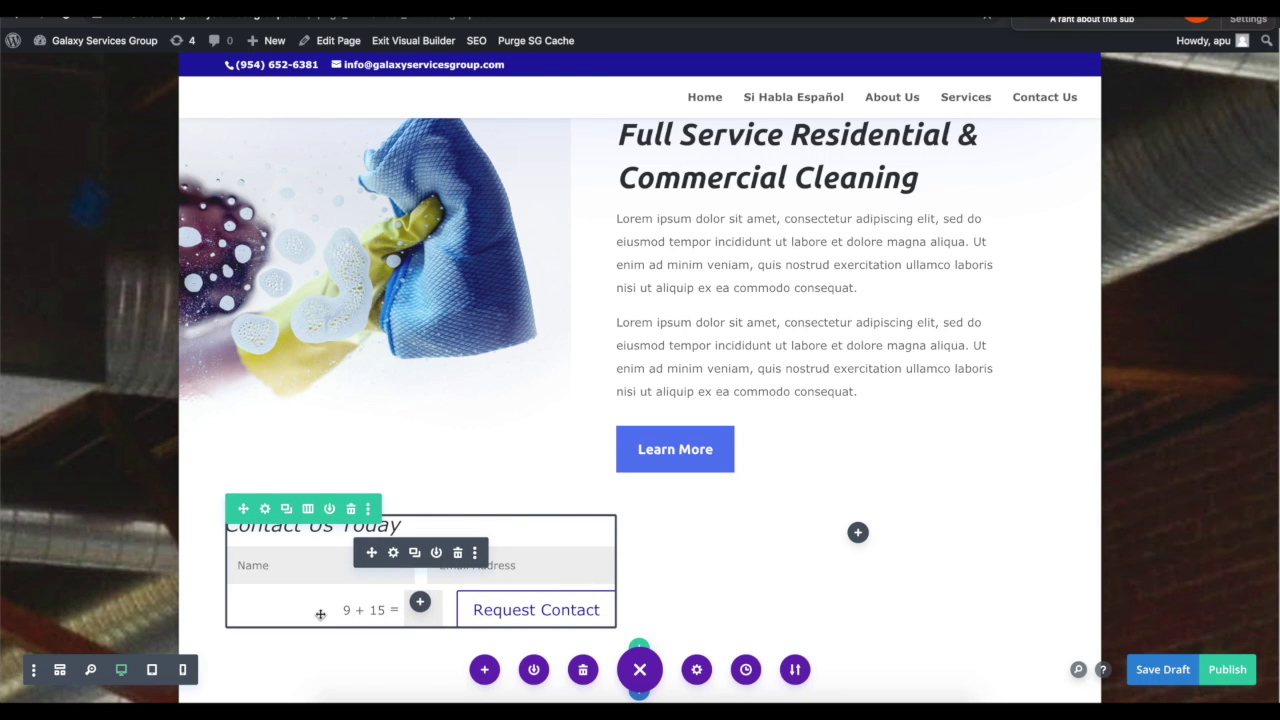
{"action": "left_click", "coordinate": [393, 555]}
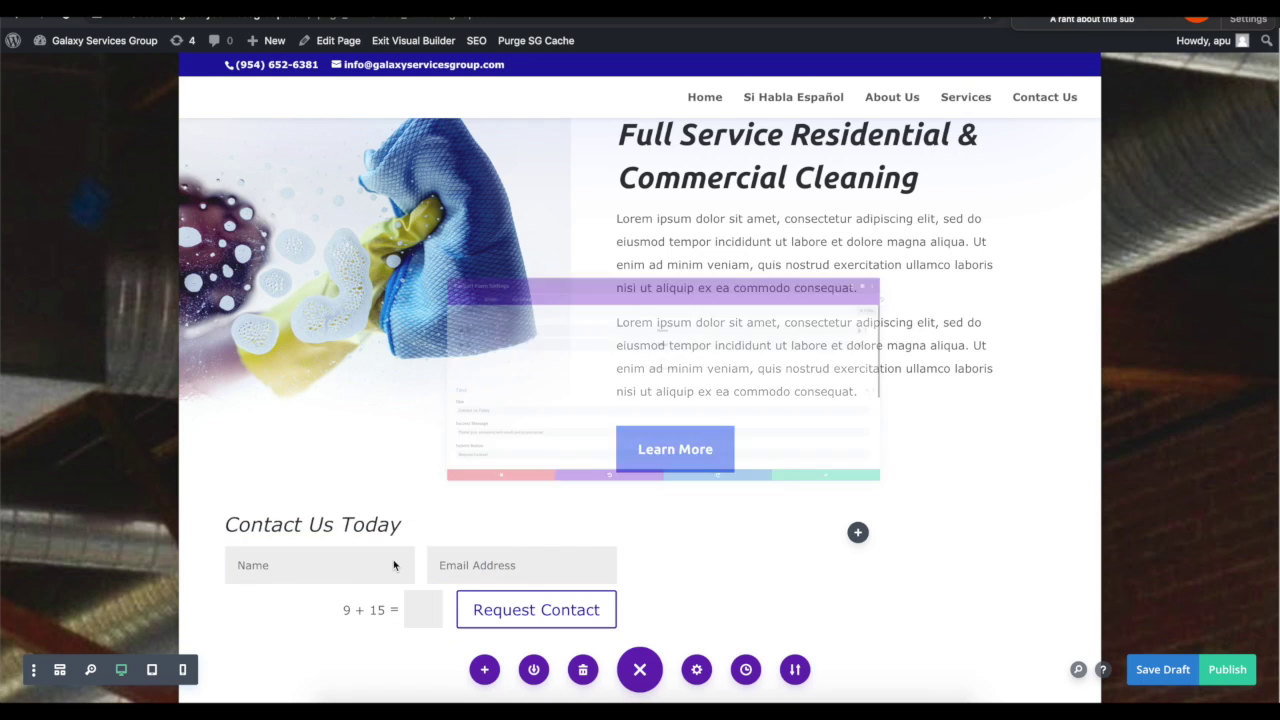
{"action": "scroll", "coordinate": [339, 437], "scroll_direction": "down", "scroll_amount": 8}
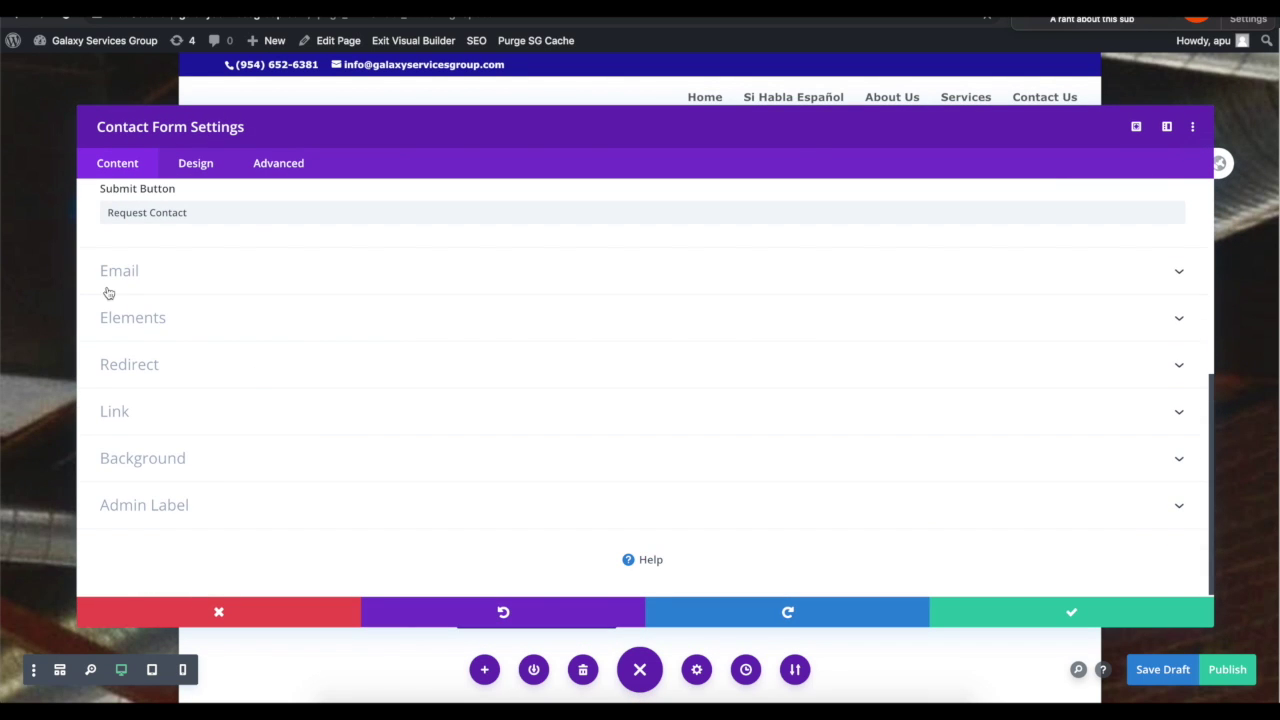
{"action": "scroll", "coordinate": [180, 230], "scroll_direction": "up", "scroll_amount": 5}
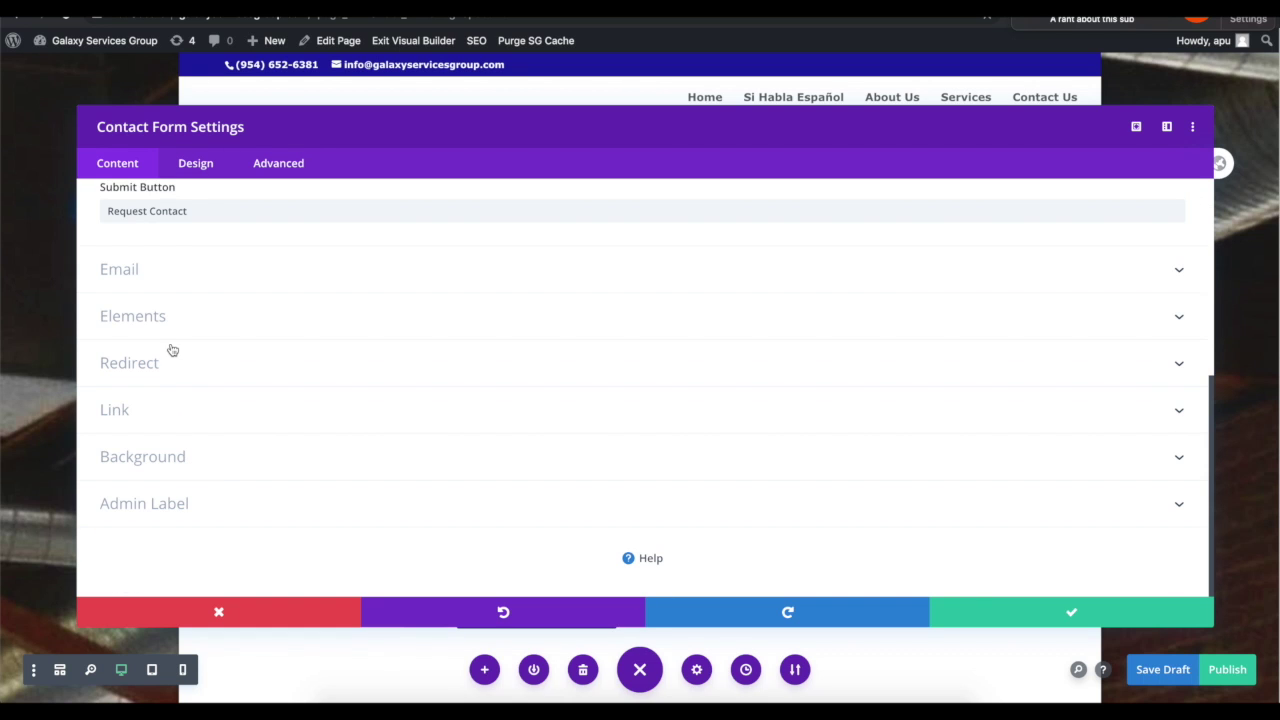
{"action": "left_click", "coordinate": [172, 328]}
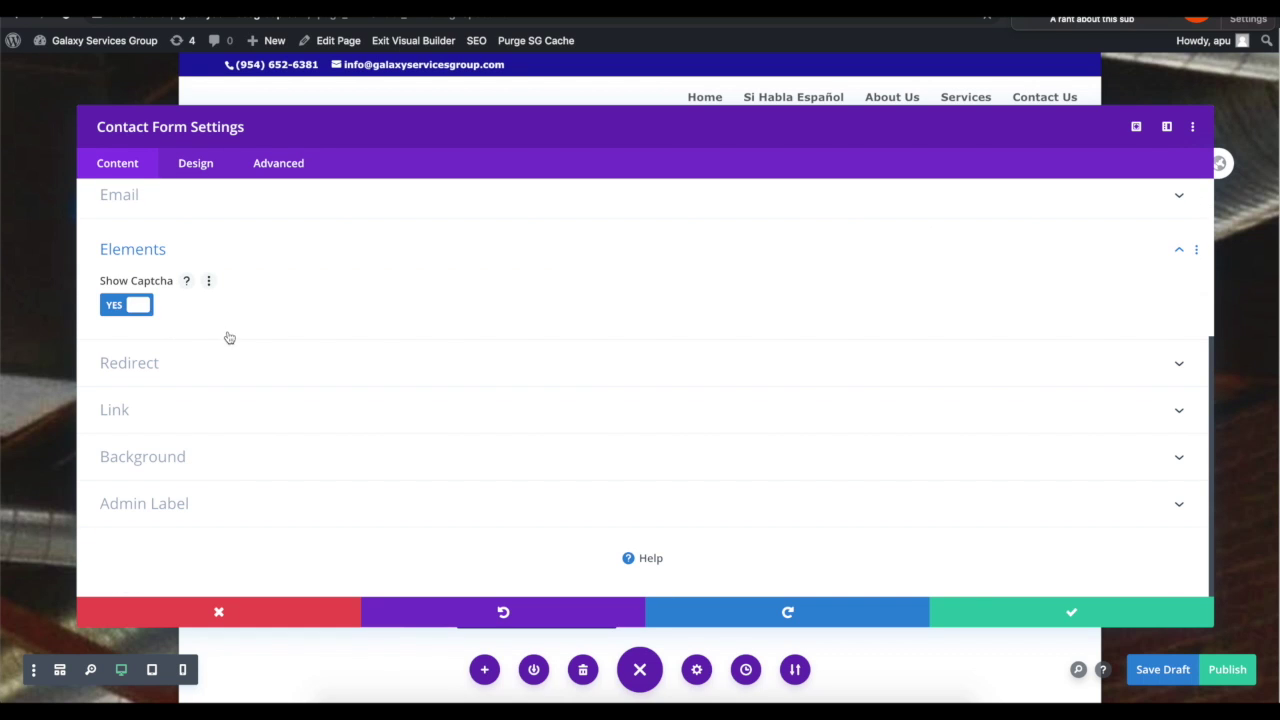
{"action": "left_click", "coordinate": [145, 314]}
{"action": "left_click", "coordinate": [1134, 606]}
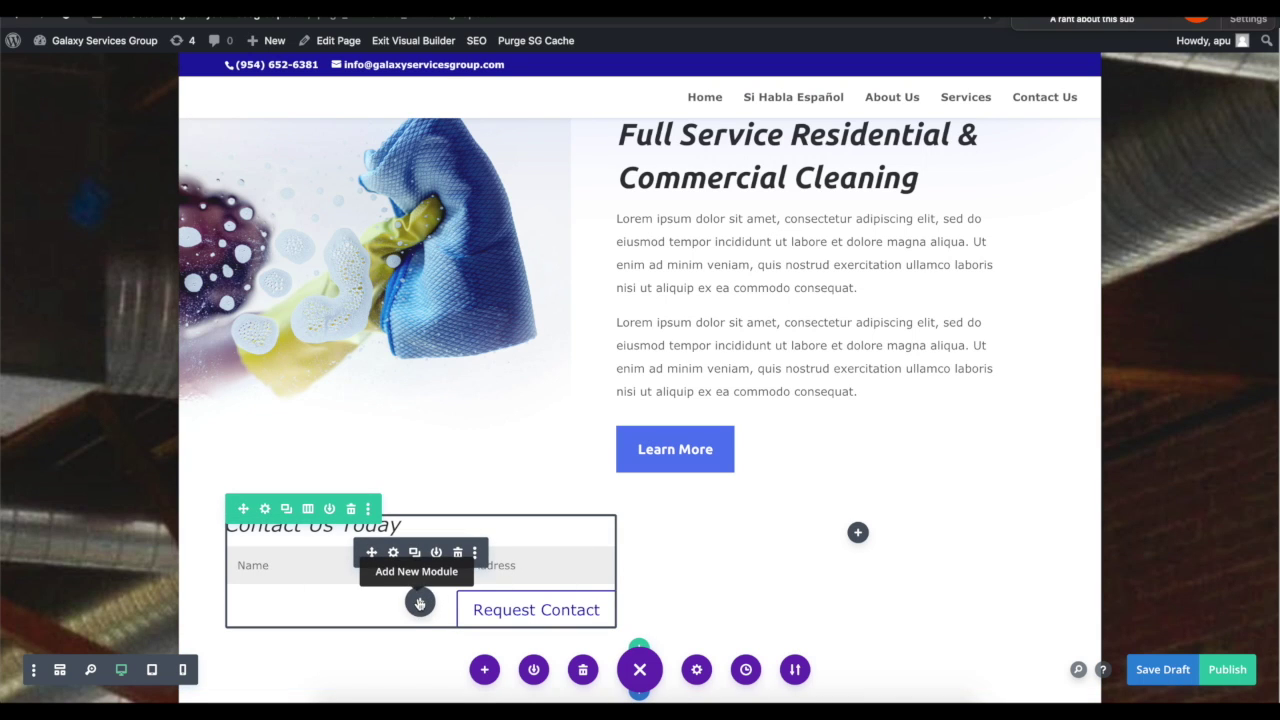
{"action": "left_click", "coordinate": [391, 552]}
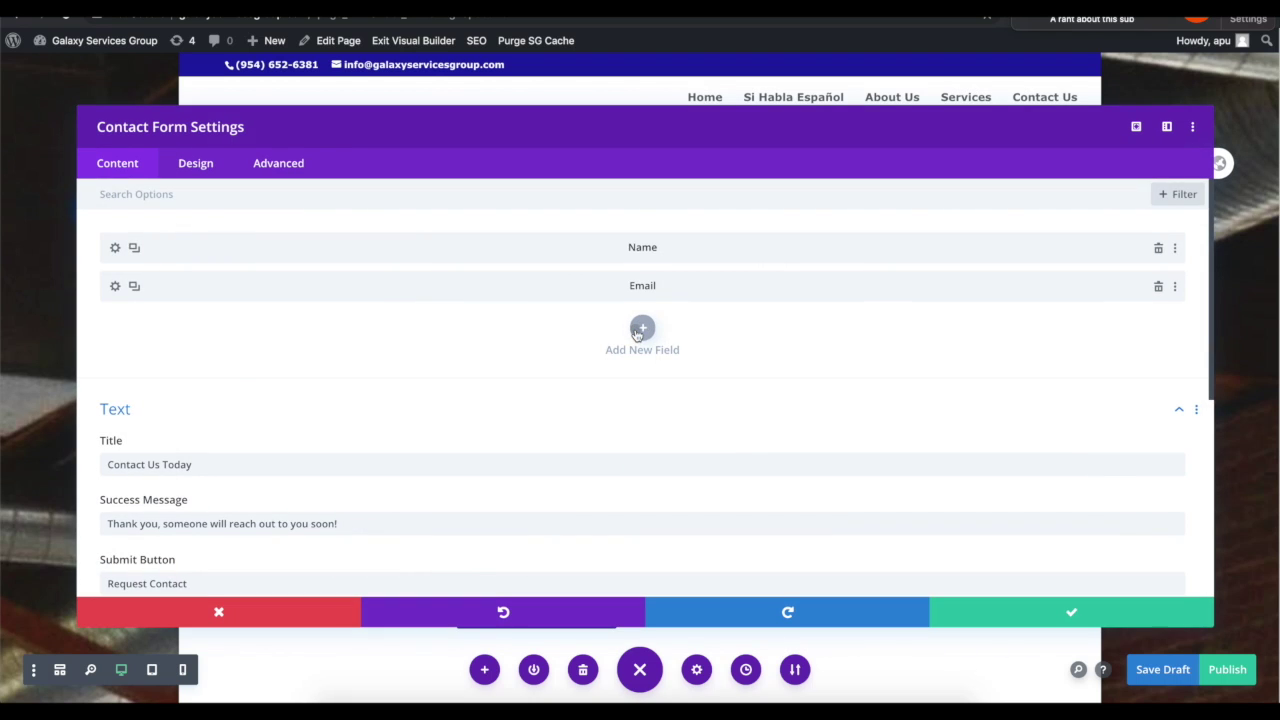
{"action": "left_click", "coordinate": [637, 330]}
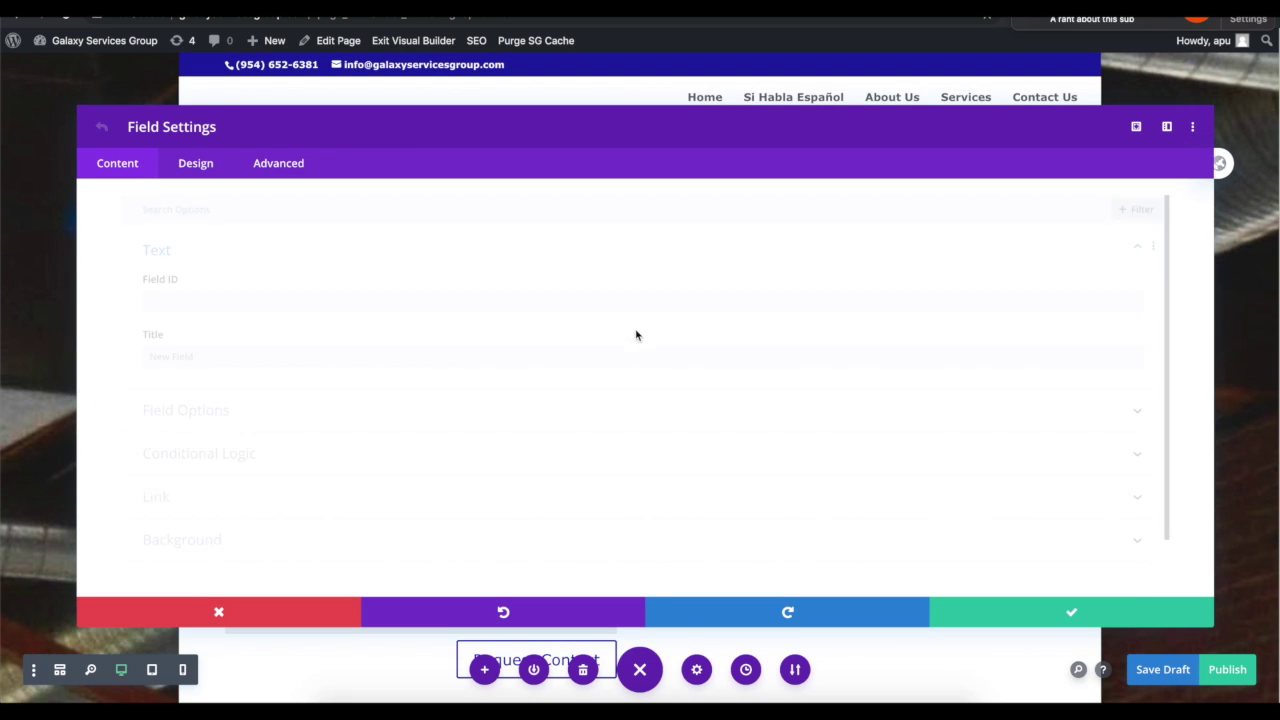
{"action": "left_click", "coordinate": [146, 282]}
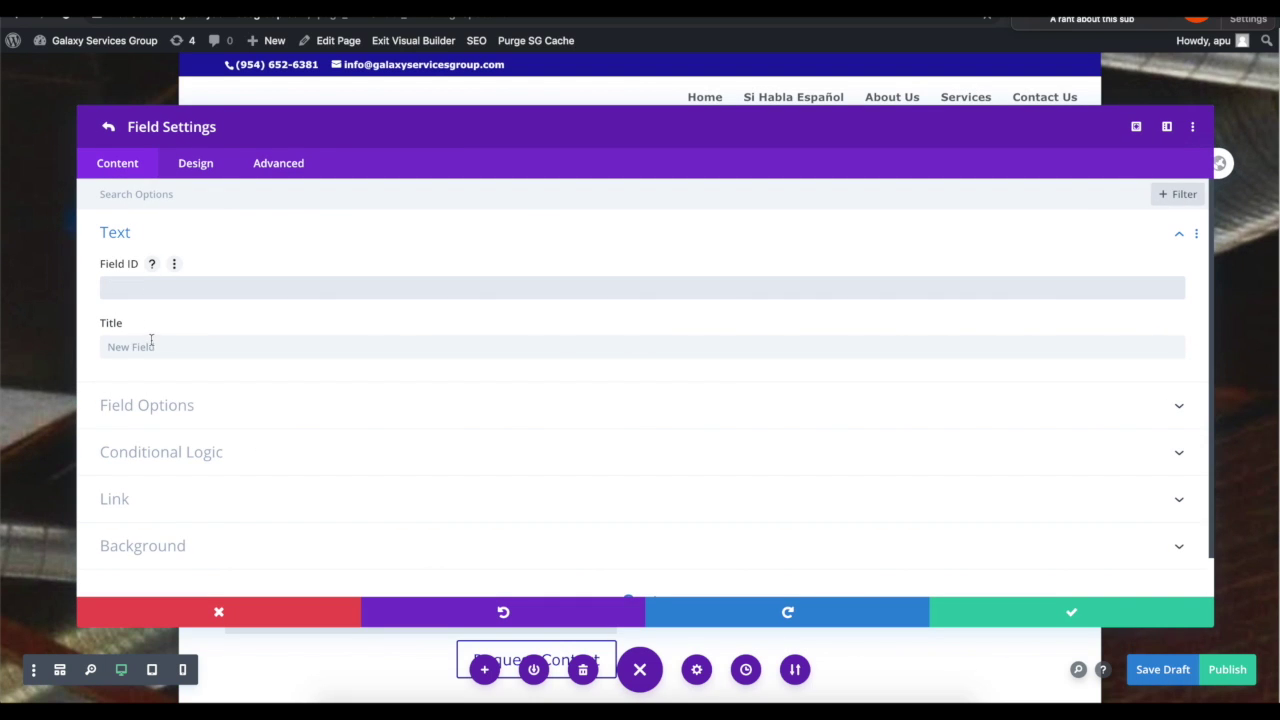
{"action": "left_click", "coordinate": [158, 408]}
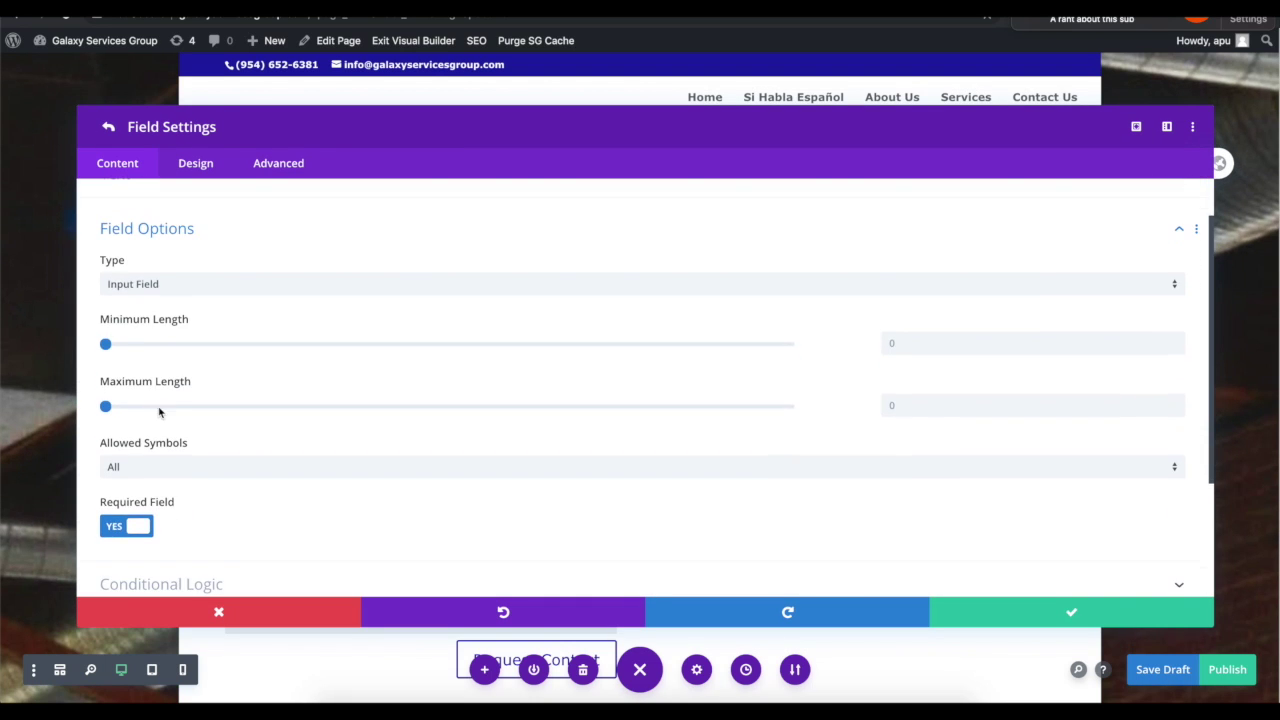
{"action": "scroll", "coordinate": [494, 383], "scroll_direction": "down", "scroll_amount": 1}
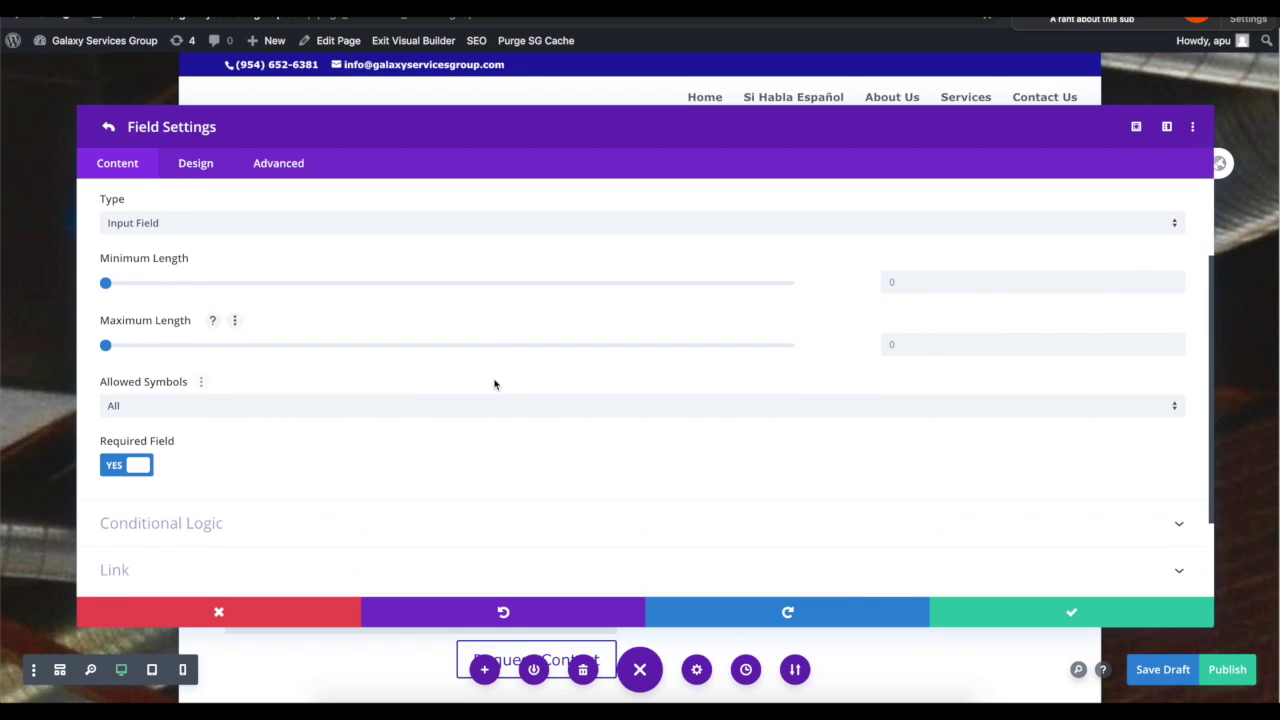
{"action": "left_click", "coordinate": [228, 528]}
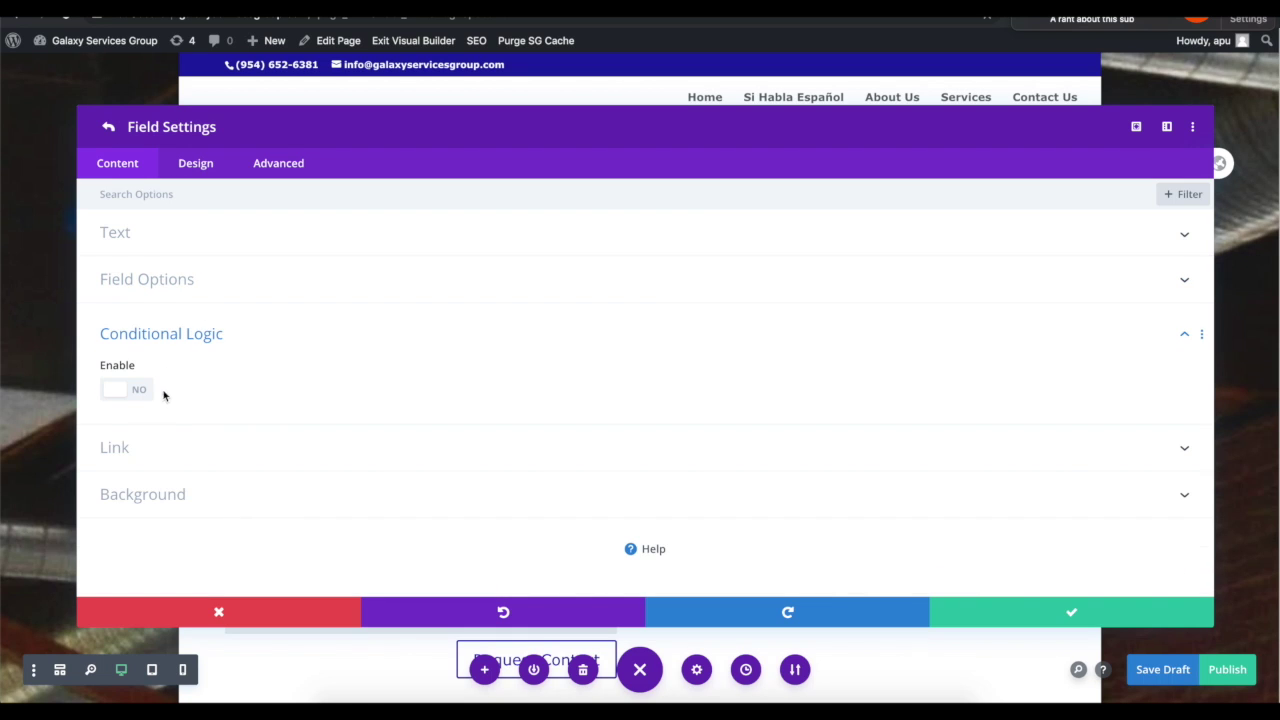
{"action": "left_click", "coordinate": [128, 398]}
{"action": "scroll", "coordinate": [369, 443], "scroll_direction": "down", "scroll_amount": 1}
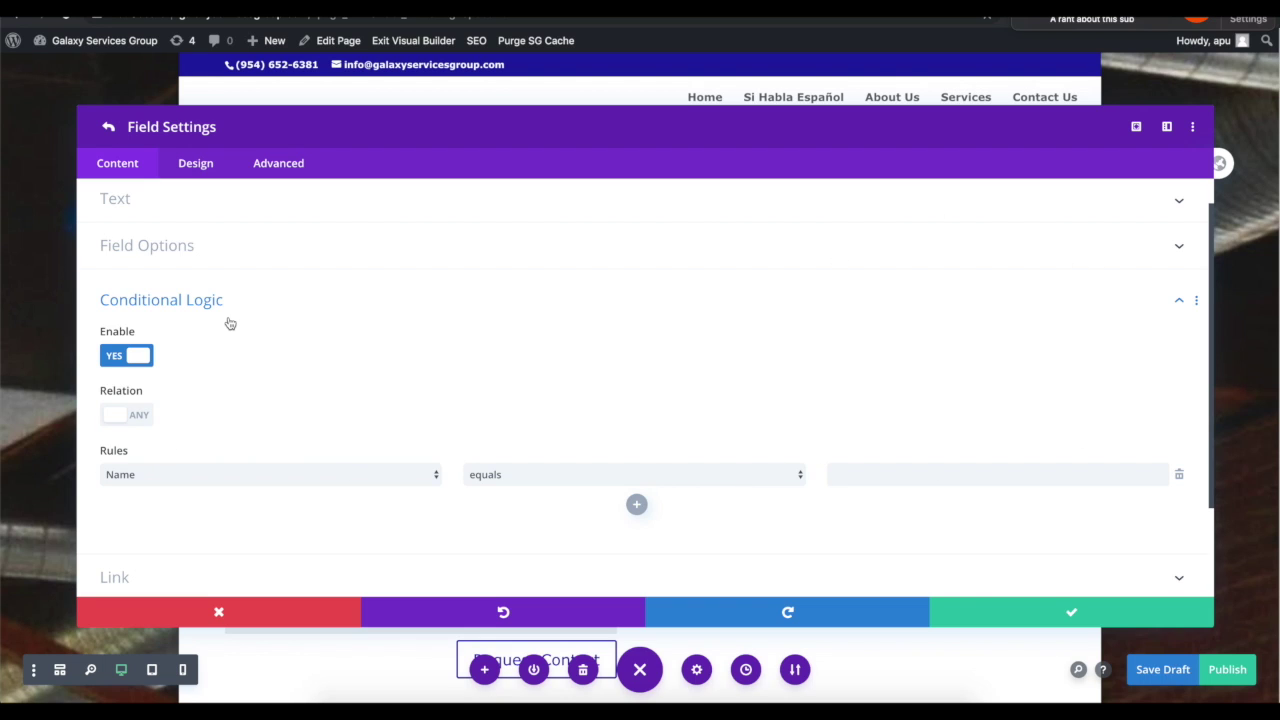
{"action": "scroll", "coordinate": [229, 323], "scroll_direction": "down", "scroll_amount": 3}
{"action": "left_click", "coordinate": [1193, 128]}
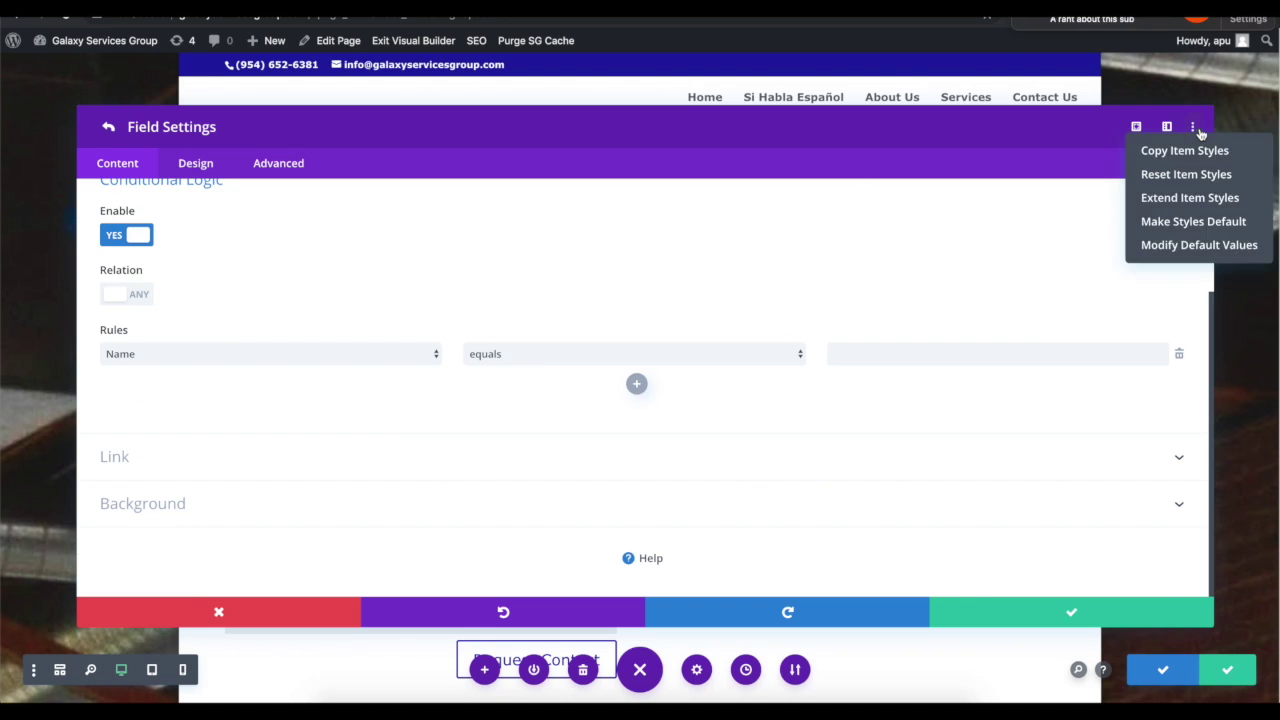
{"action": "left_click", "coordinate": [285, 604]}
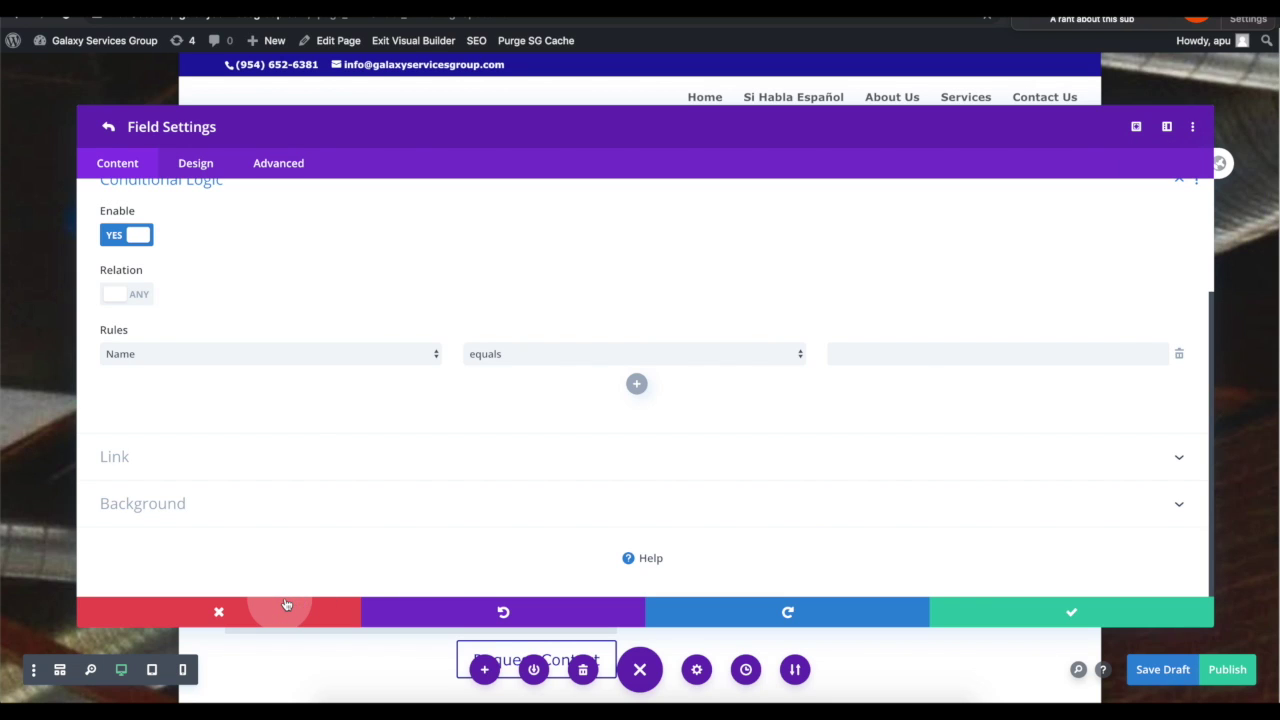
Step: Add an Accordion module to the empty column beside the contact form and save it with its default settings
{"action": "scroll", "coordinate": [814, 530], "scroll_direction": "down", "scroll_amount": 1}
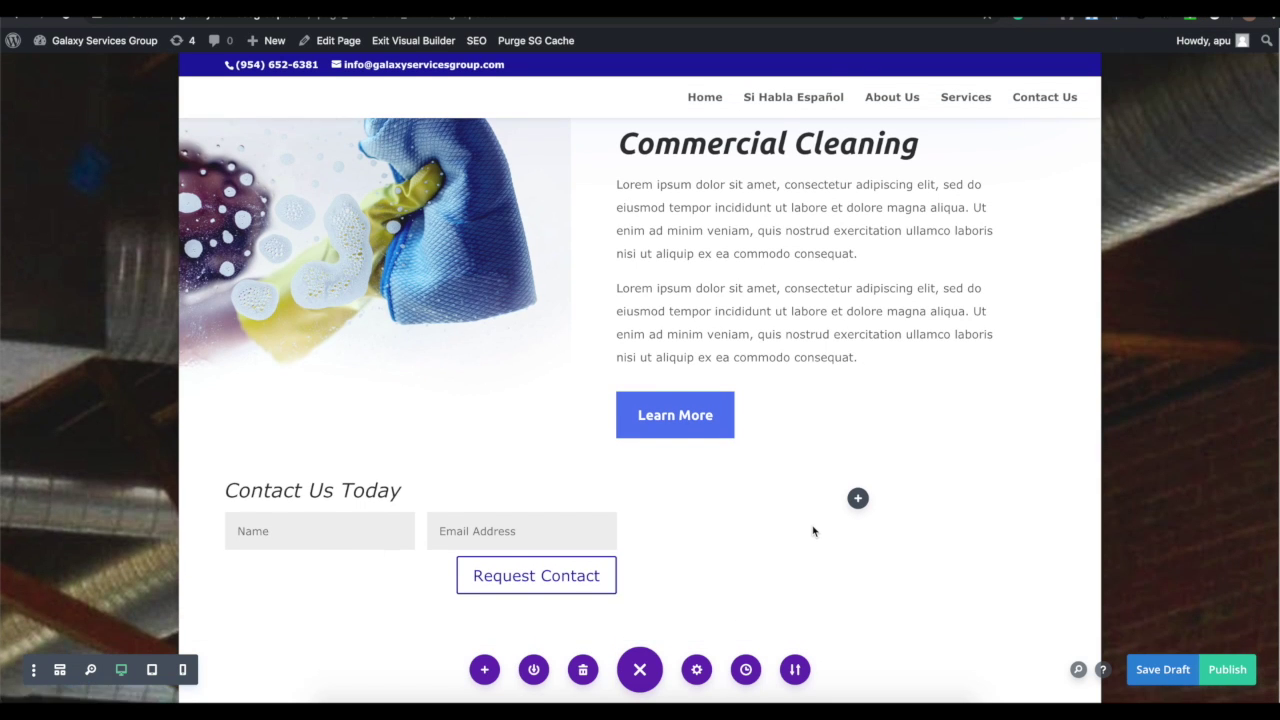
{"action": "left_click", "coordinate": [857, 497]}
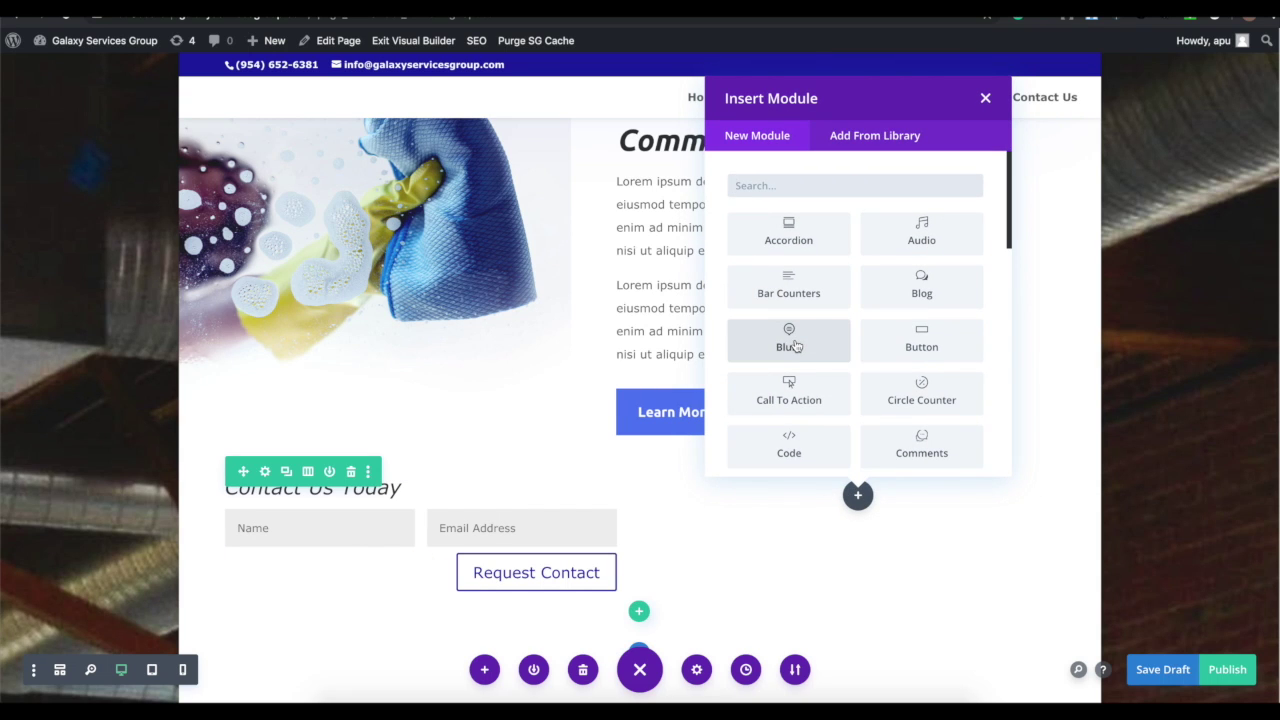
{"action": "scroll", "coordinate": [791, 345], "scroll_direction": "down", "scroll_amount": 1}
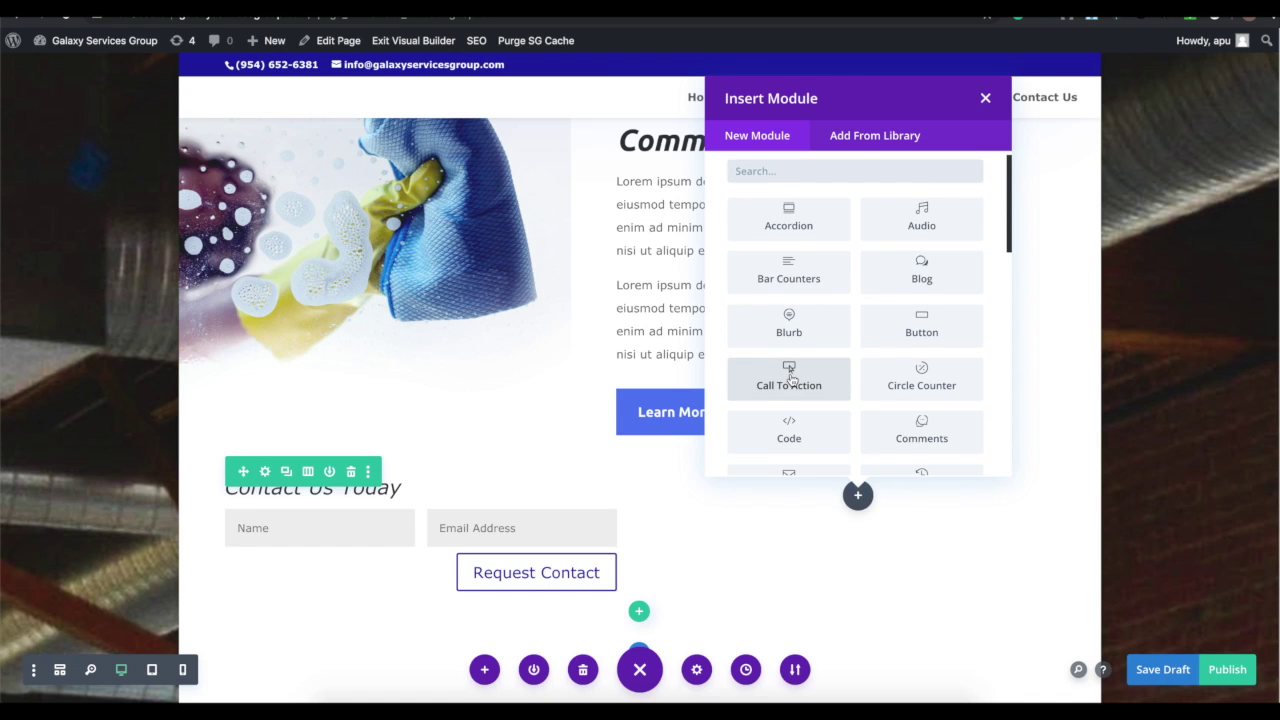
{"action": "scroll", "coordinate": [791, 378], "scroll_direction": "down", "scroll_amount": 3}
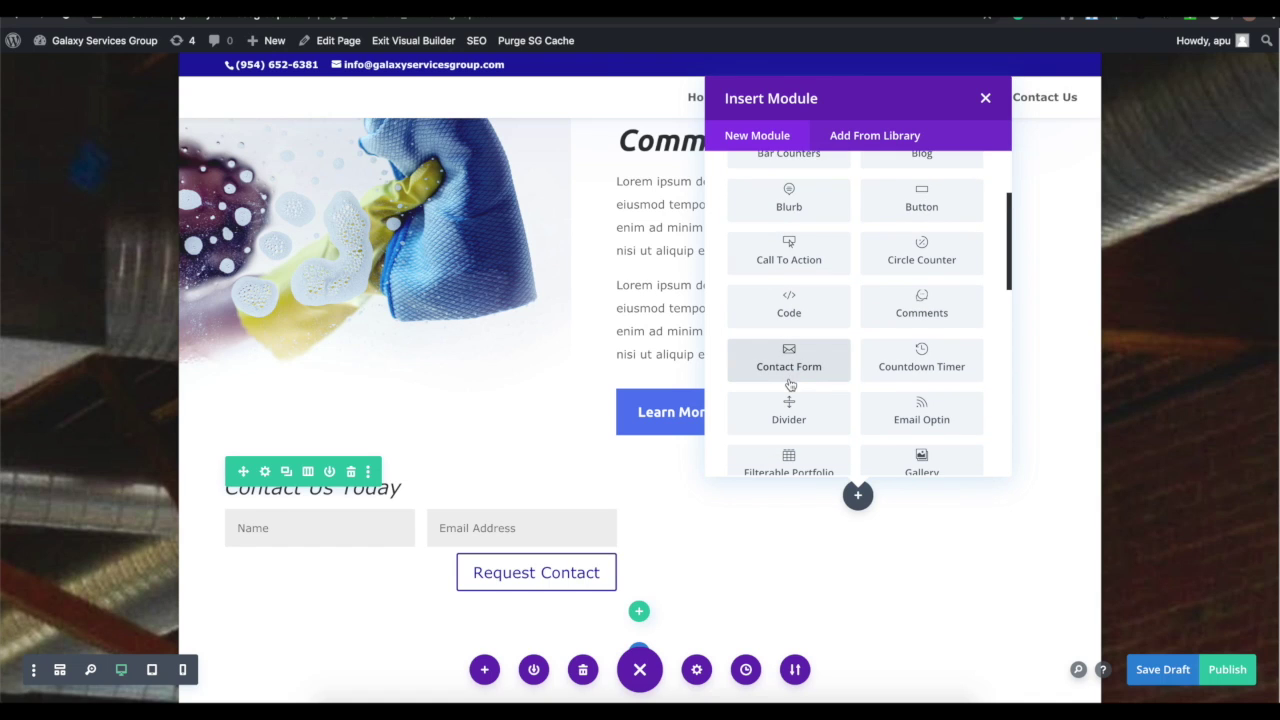
{"action": "scroll", "coordinate": [790, 385], "scroll_direction": "down", "scroll_amount": 2}
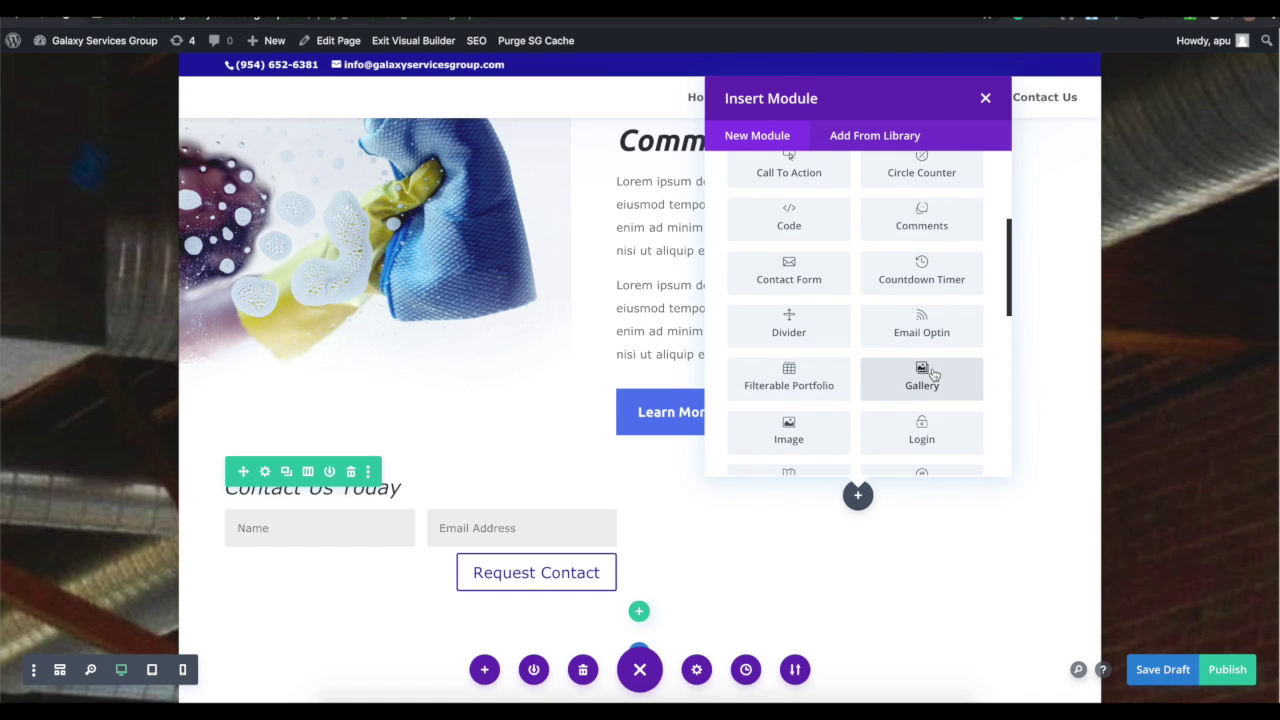
{"action": "scroll", "coordinate": [928, 375], "scroll_direction": "down", "scroll_amount": 1}
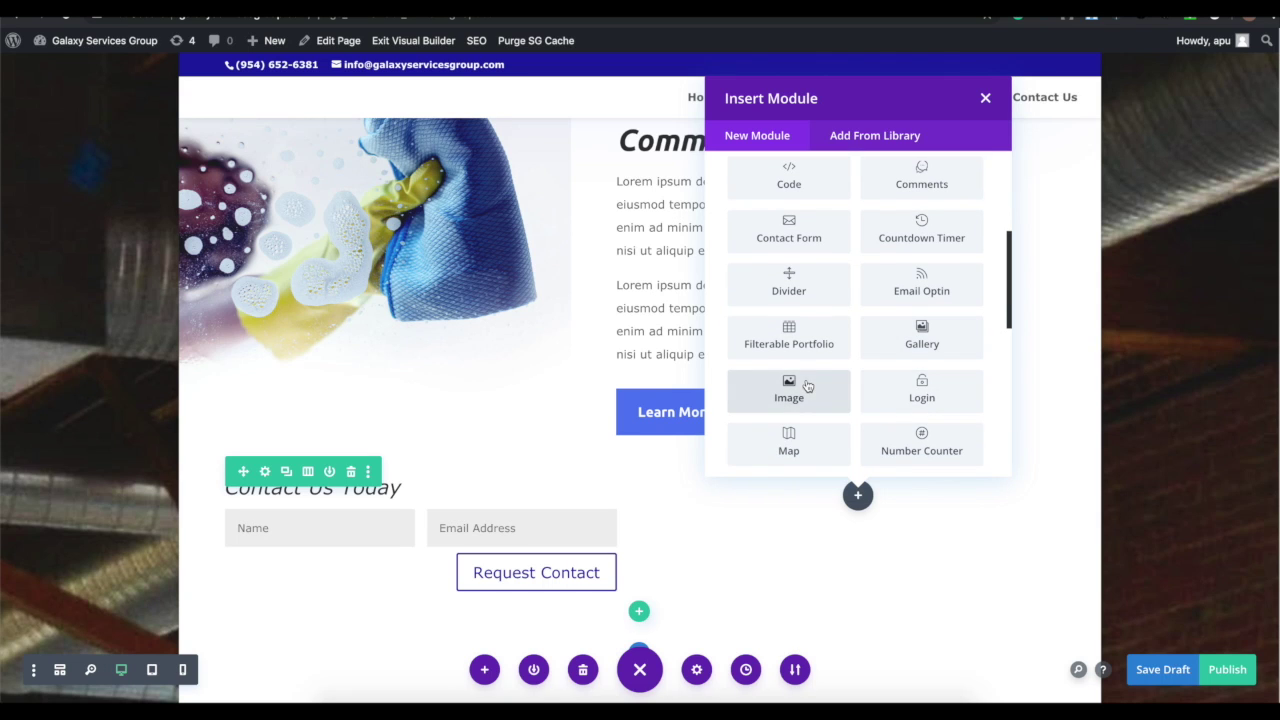
{"action": "scroll", "coordinate": [791, 451], "scroll_direction": "down", "scroll_amount": 8}
{"action": "scroll", "coordinate": [954, 400], "scroll_direction": "down", "scroll_amount": 4}
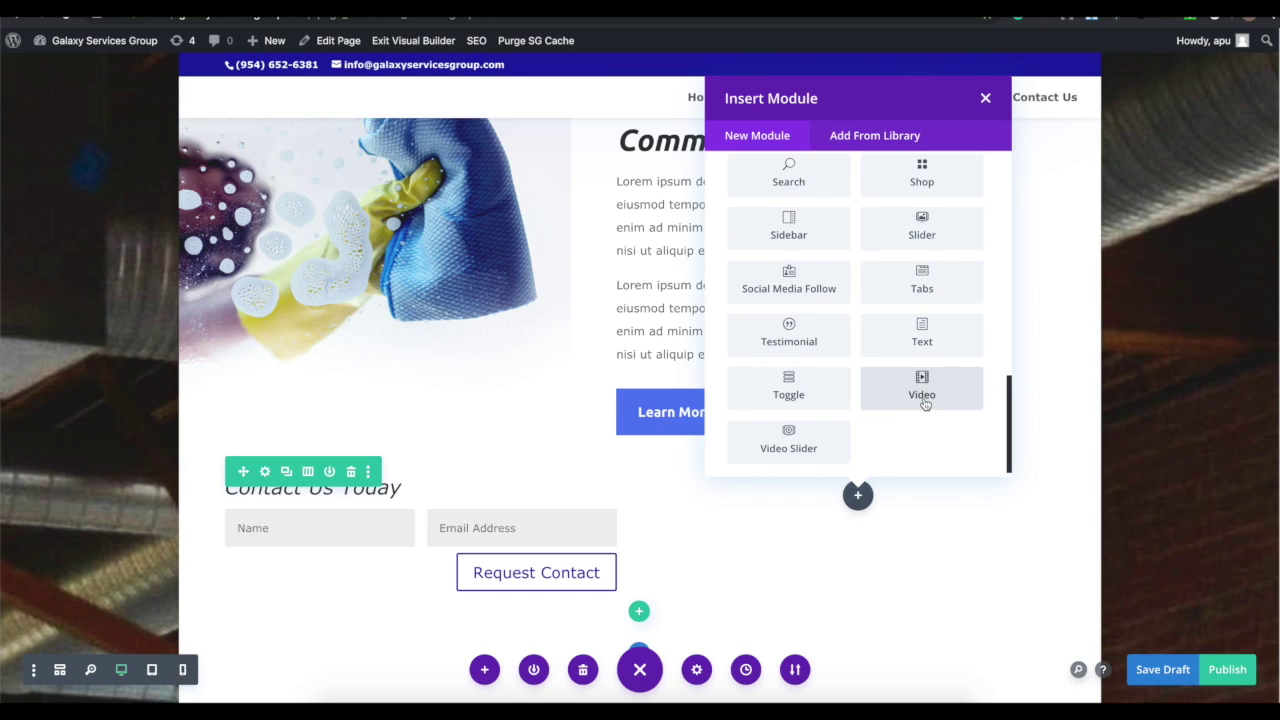
{"action": "scroll", "coordinate": [922, 405], "scroll_direction": "up", "scroll_amount": 5}
{"action": "scroll", "coordinate": [775, 437], "scroll_direction": "up", "scroll_amount": 4}
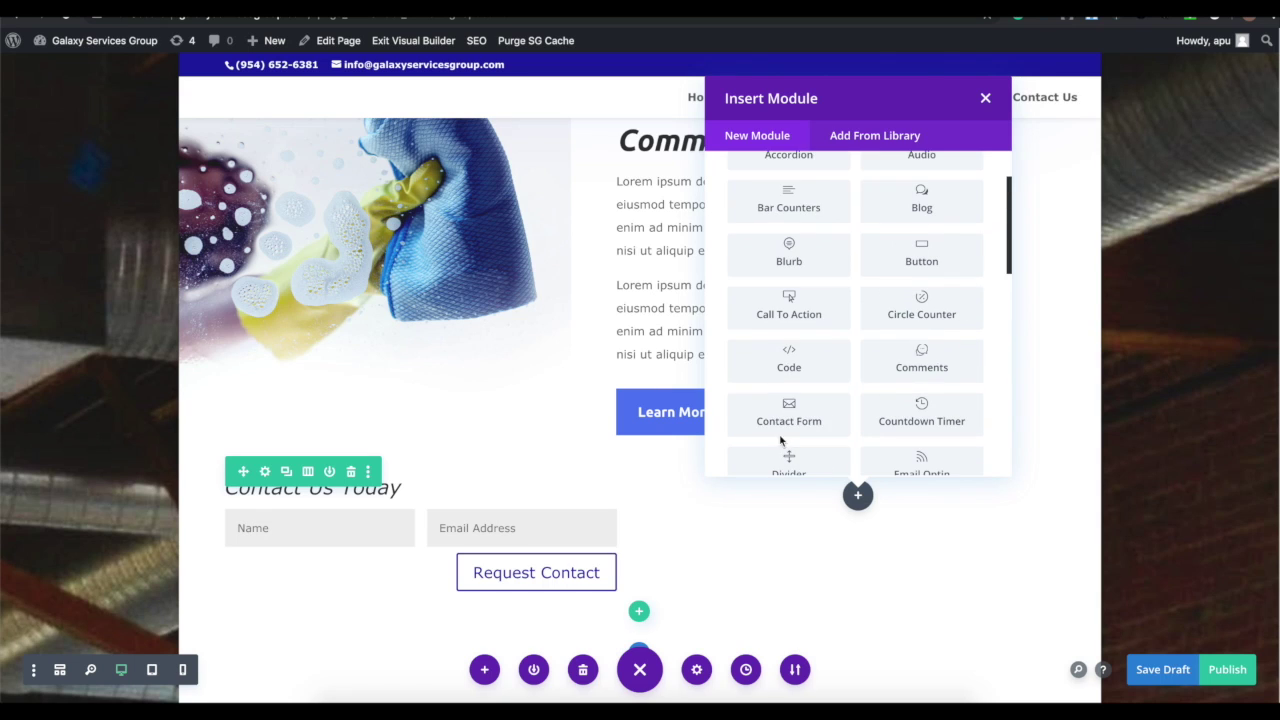
{"action": "scroll", "coordinate": [990, 310], "scroll_direction": "up", "scroll_amount": 2}
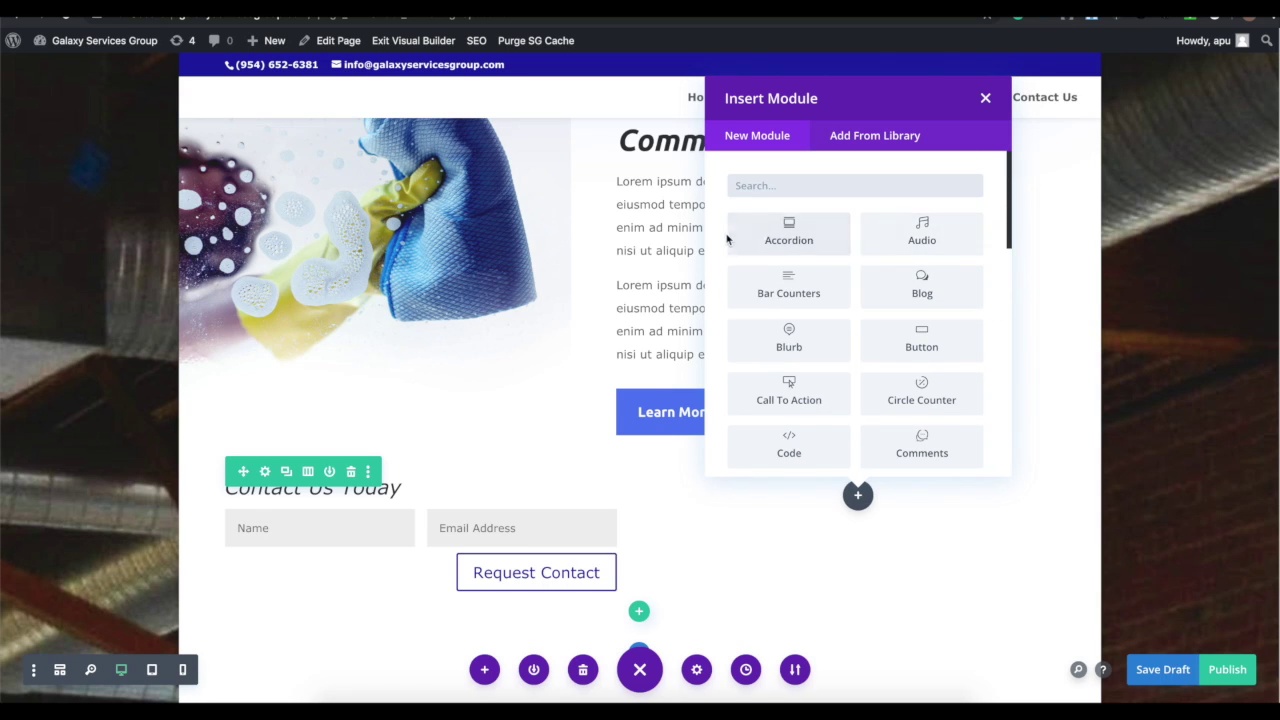
{"action": "left_click", "coordinate": [789, 240]}
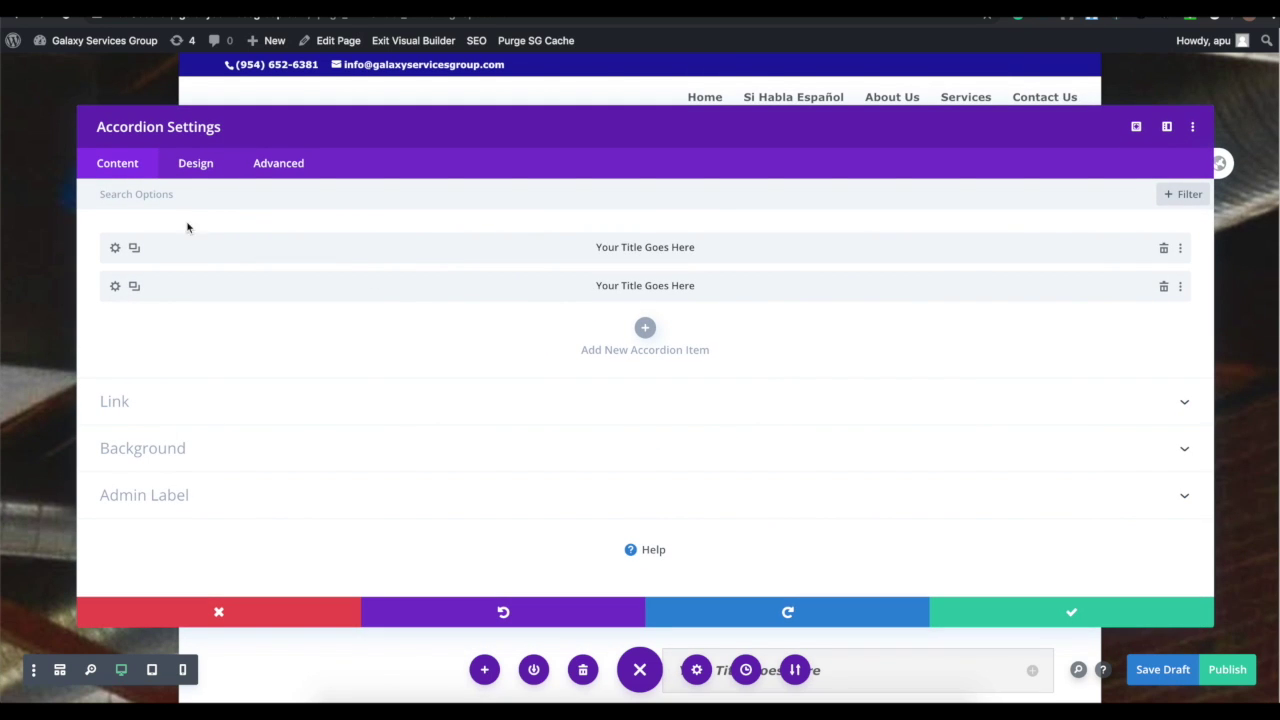
{"action": "left_click", "coordinate": [192, 169]}
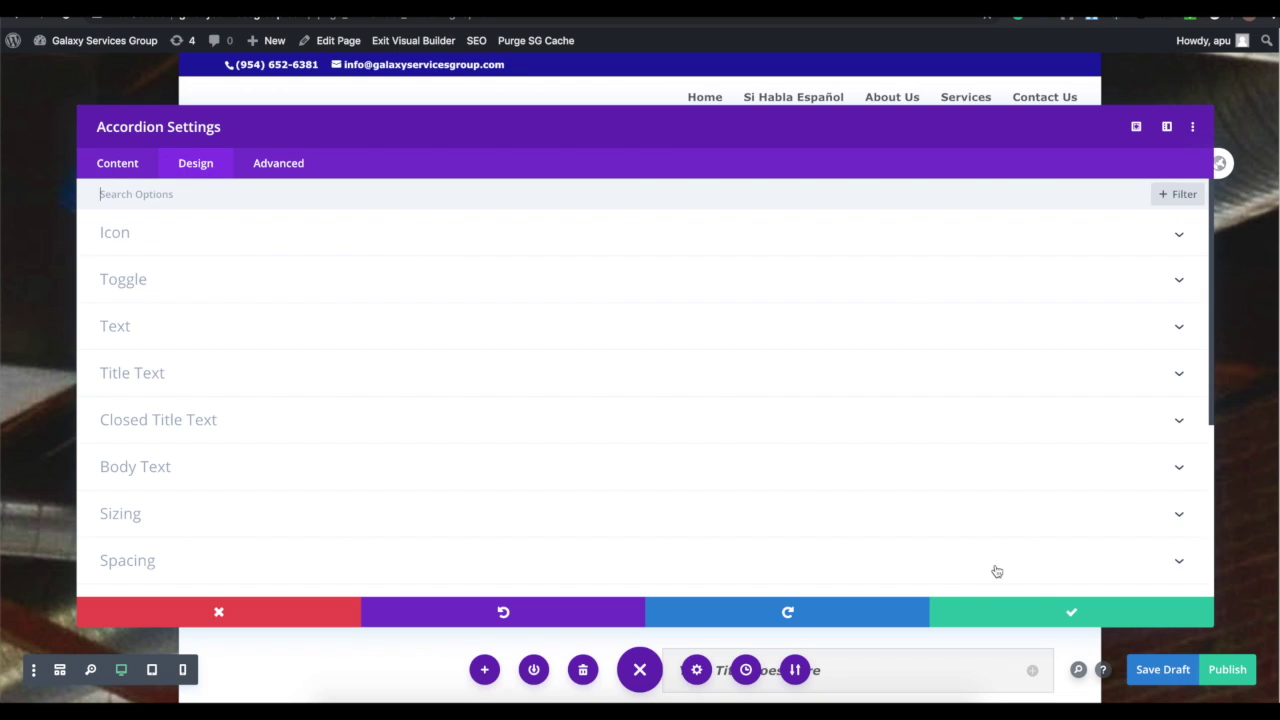
{"action": "left_click", "coordinate": [1036, 608]}
Step: Test the new accordion on the page by expanding its second item and reopening its first item
{"action": "scroll", "coordinate": [1031, 586], "scroll_direction": "down", "scroll_amount": 2}
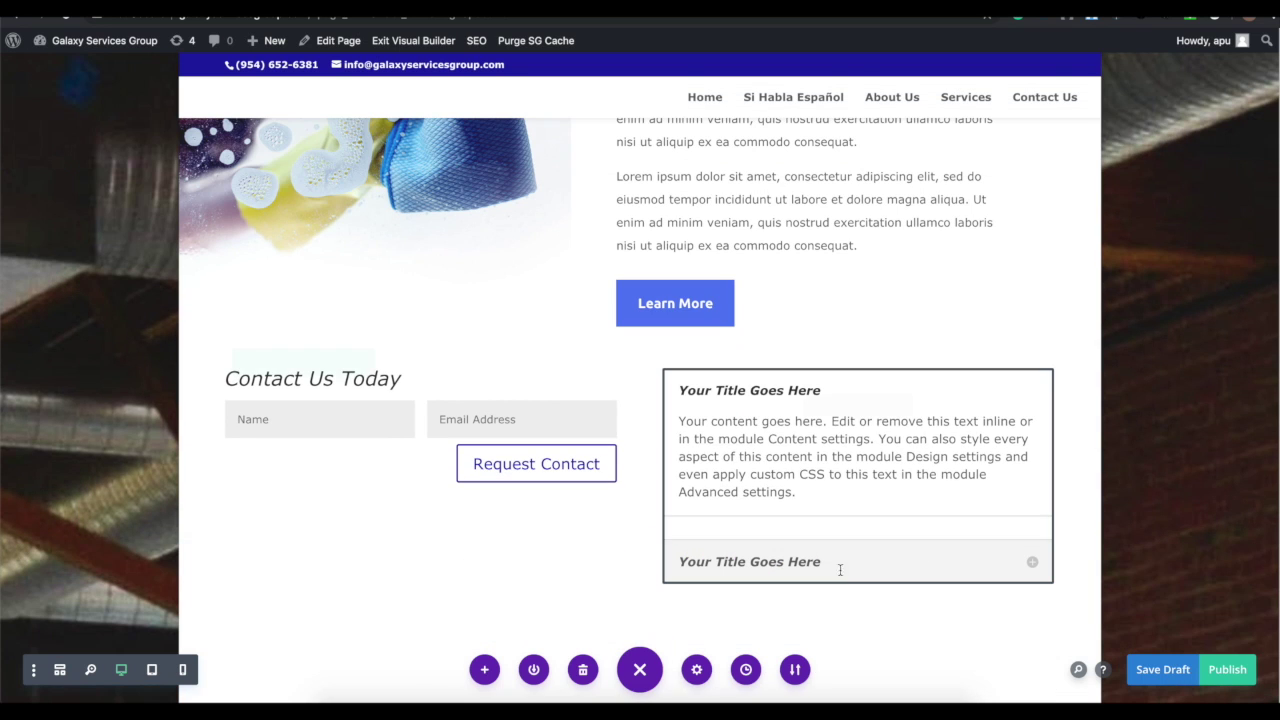
{"action": "left_click", "coordinate": [911, 545]}
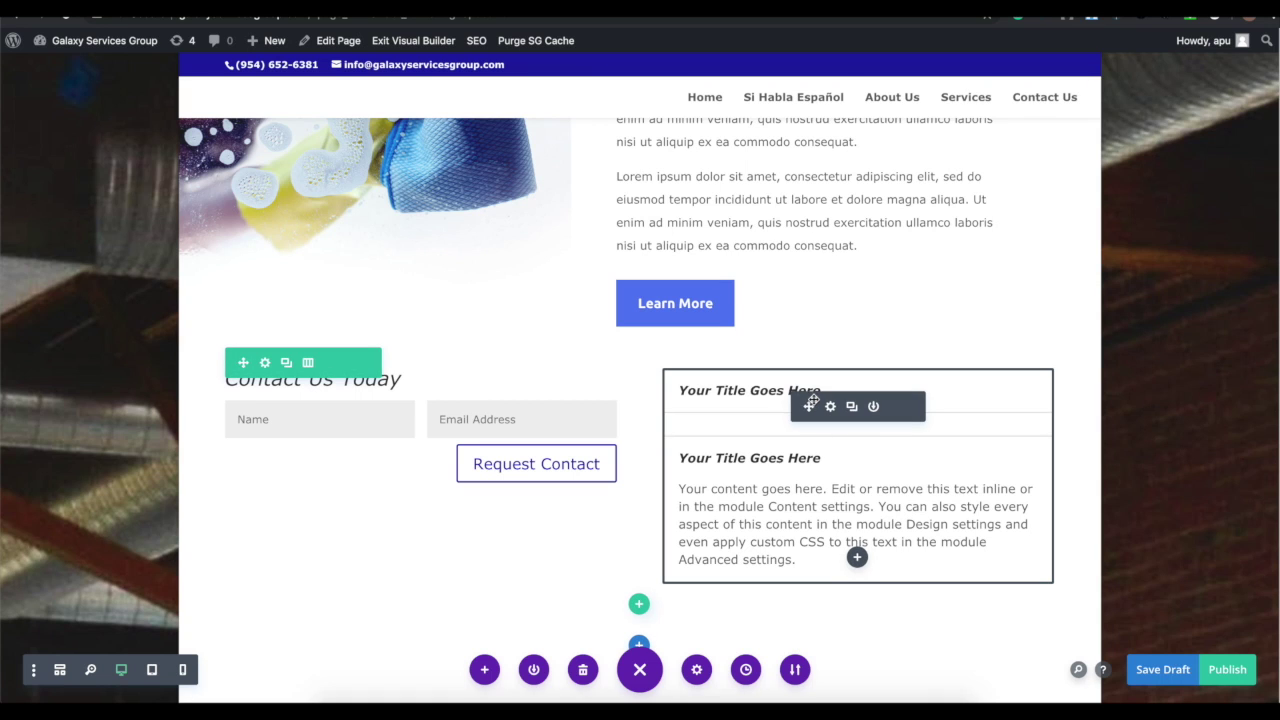
{"action": "left_click", "coordinate": [760, 391]}
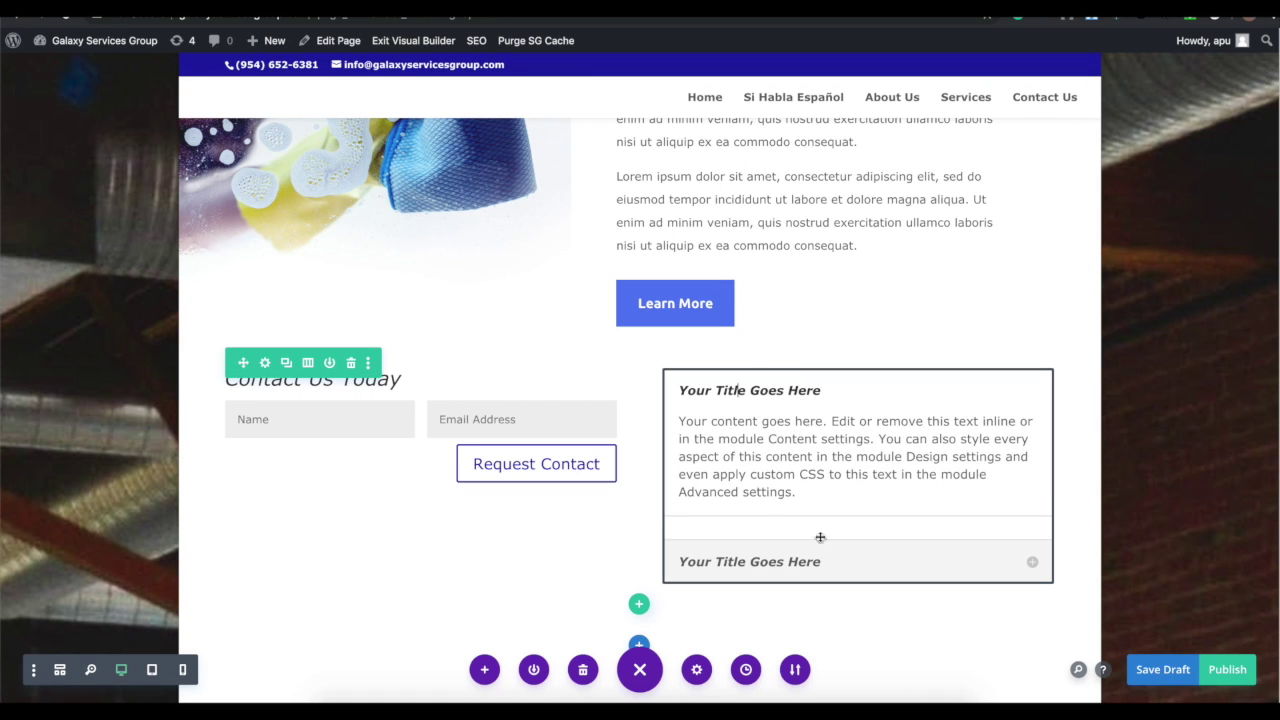
Step: Save the janitorial services page as a draft and publish it
{"action": "scroll", "coordinate": [1219, 470], "scroll_direction": "down", "scroll_amount": 1}
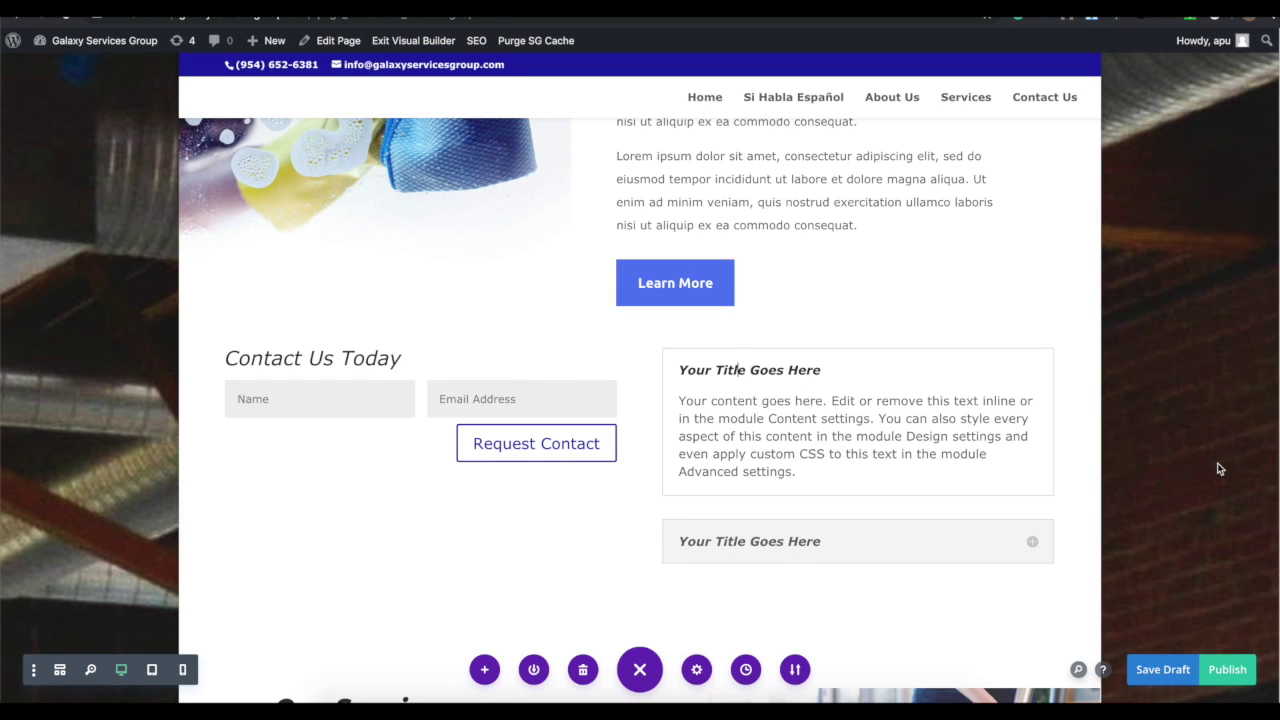
{"action": "scroll", "coordinate": [1219, 469], "scroll_direction": "down", "scroll_amount": 15}
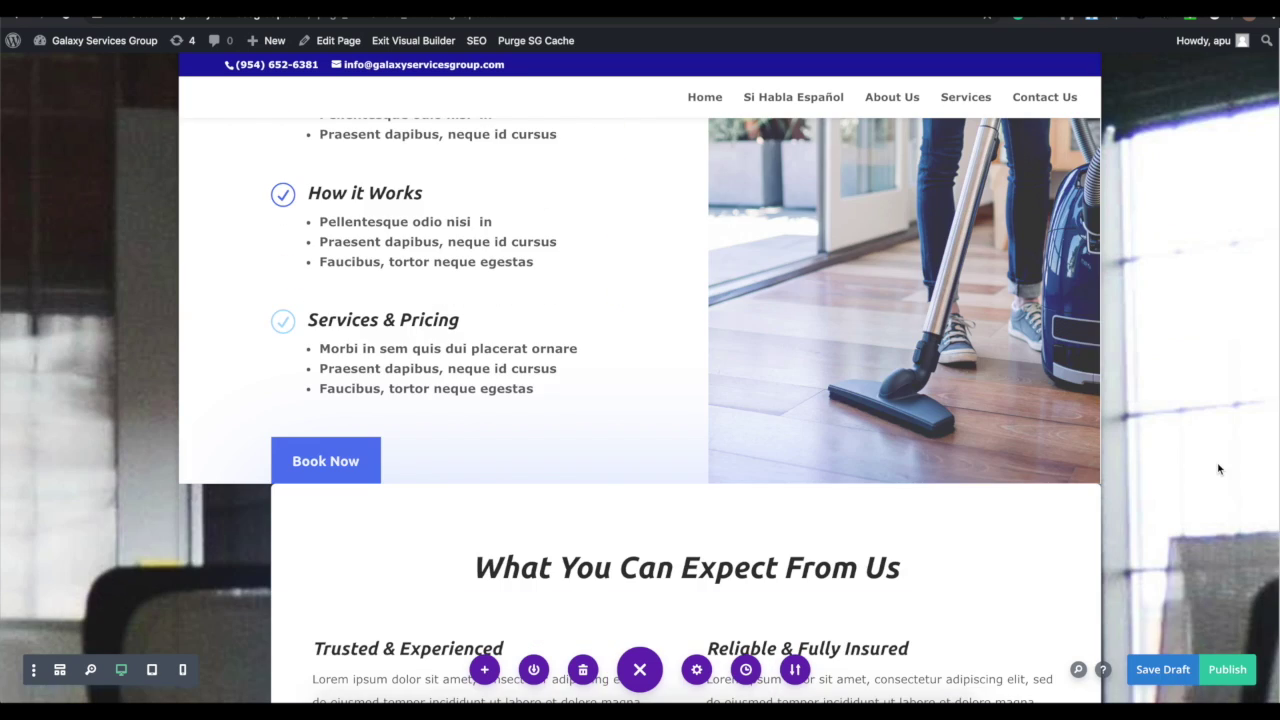
{"action": "key", "text": "ctrl+s"}
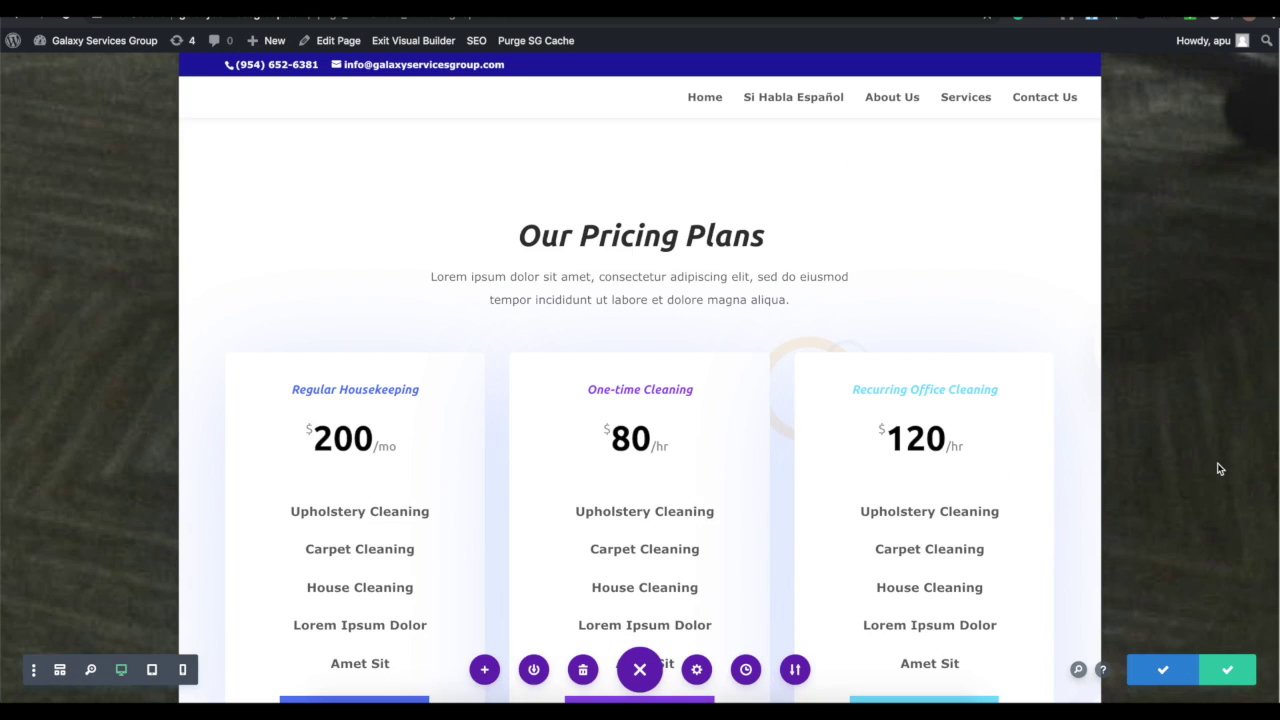
{"action": "scroll", "coordinate": [1180, 383], "scroll_direction": "up", "scroll_amount": 3}
{"action": "scroll", "coordinate": [1180, 383], "scroll_direction": "up", "scroll_amount": 3}
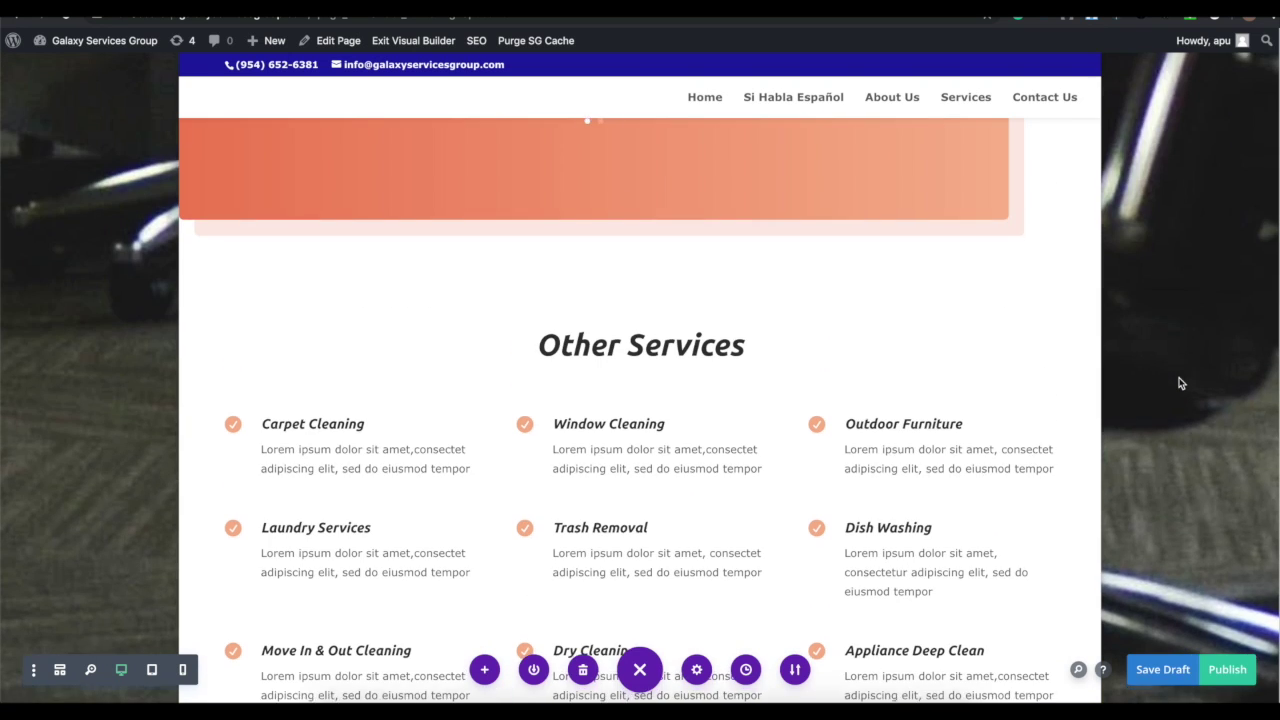
{"action": "scroll", "coordinate": [1180, 383], "scroll_direction": "up", "scroll_amount": 10}
{"action": "scroll", "coordinate": [1180, 383], "scroll_direction": "up", "scroll_amount": 10}
{"action": "left_click", "coordinate": [1160, 672]}
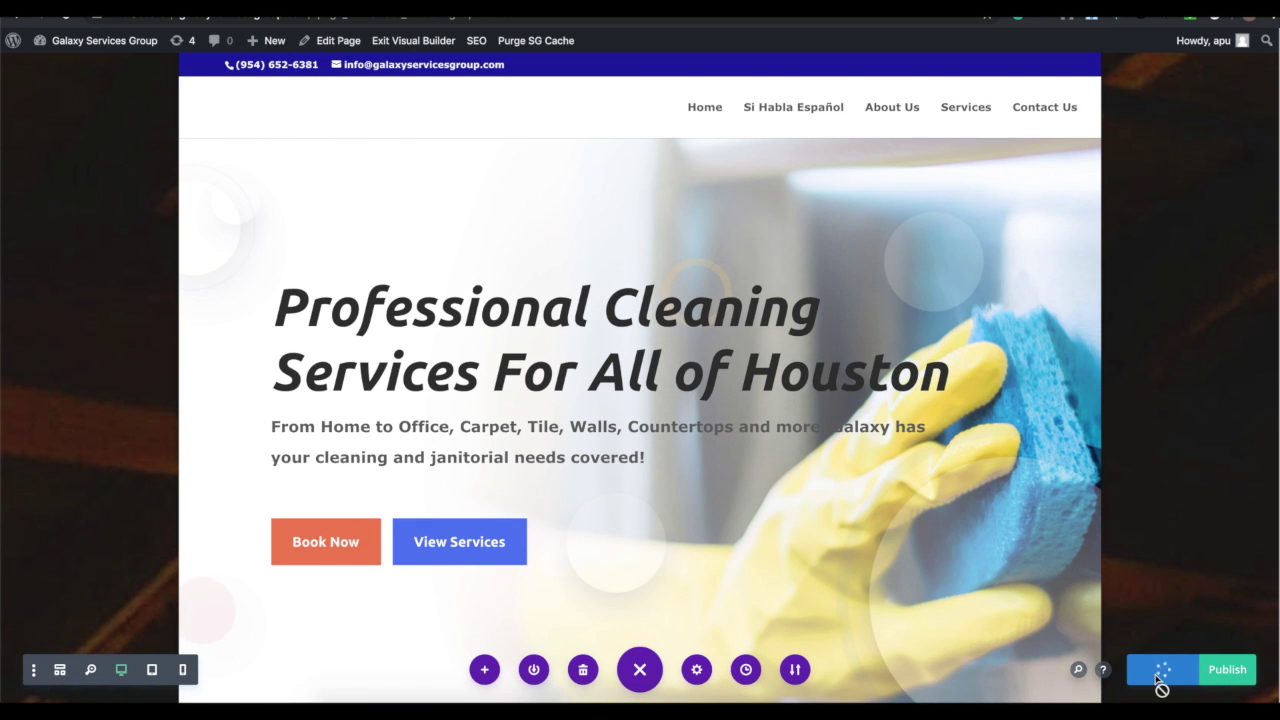
{"action": "left_click", "coordinate": [1228, 672]}
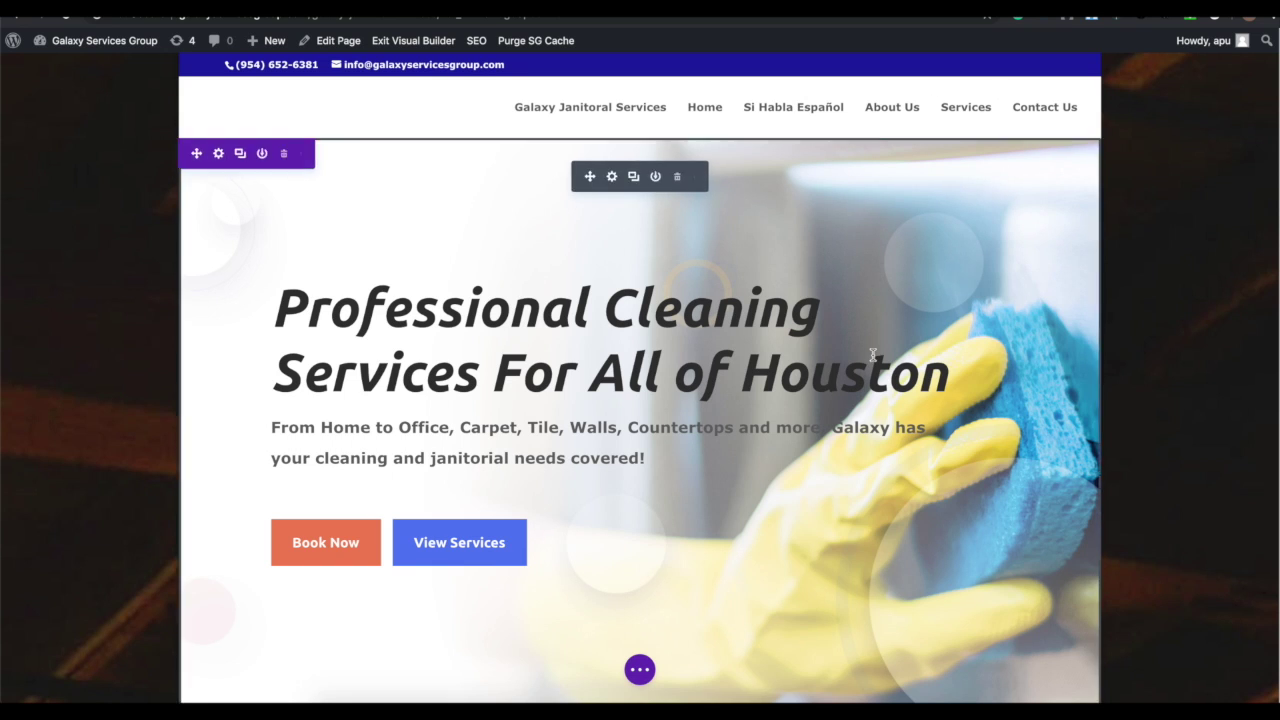
Step: Review the published janitorial services page from the hero section down to Our Services
{"action": "scroll", "coordinate": [873, 355], "scroll_direction": "down", "scroll_amount": 5}
{"action": "scroll", "coordinate": [873, 355], "scroll_direction": "down", "scroll_amount": 15}
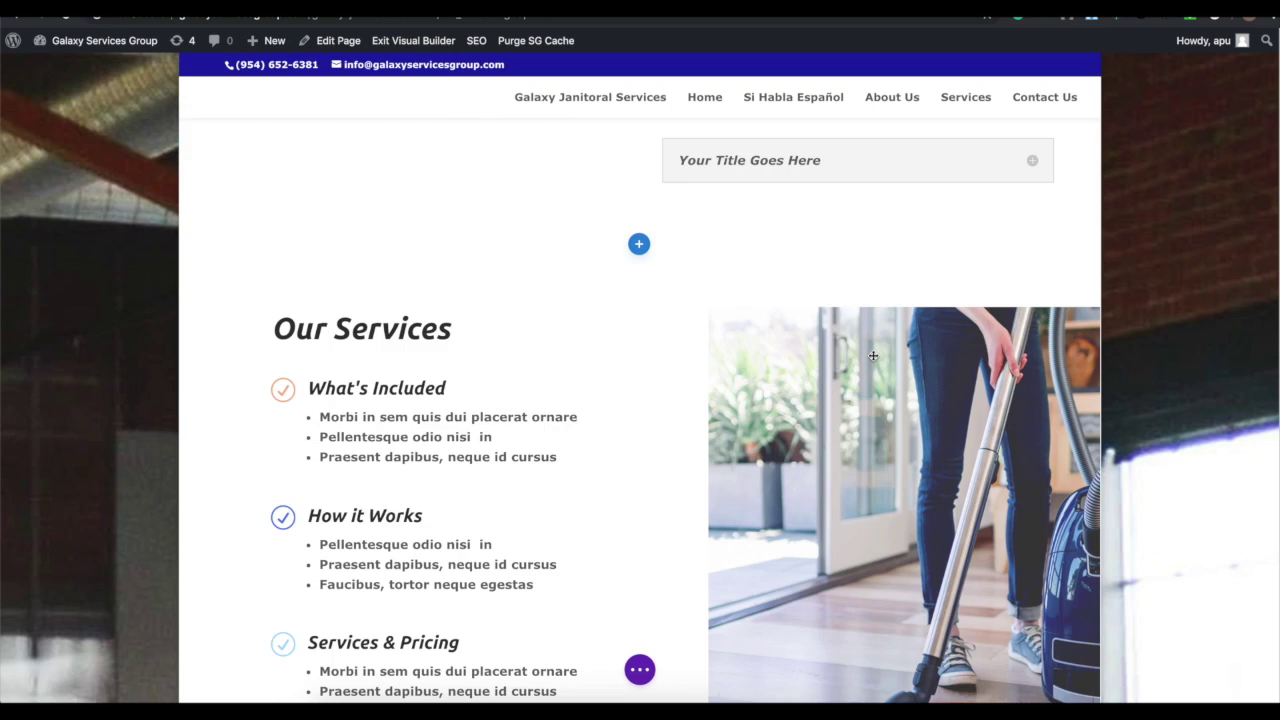
{"action": "scroll", "coordinate": [873, 355], "scroll_direction": "up", "scroll_amount": 20}
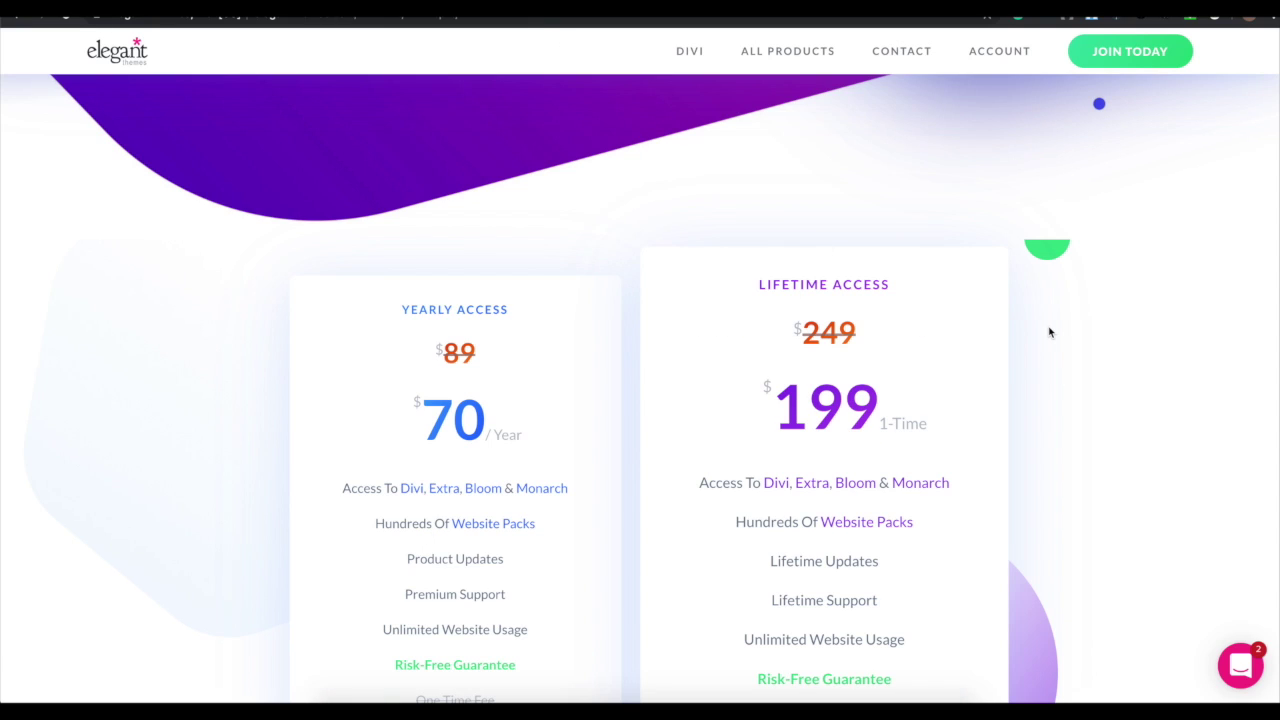
Step: Review the features of the yearly and lifetime access plans on the Elegant Themes pricing page
{"action": "scroll", "coordinate": [1049, 332], "scroll_direction": "down", "scroll_amount": 2}
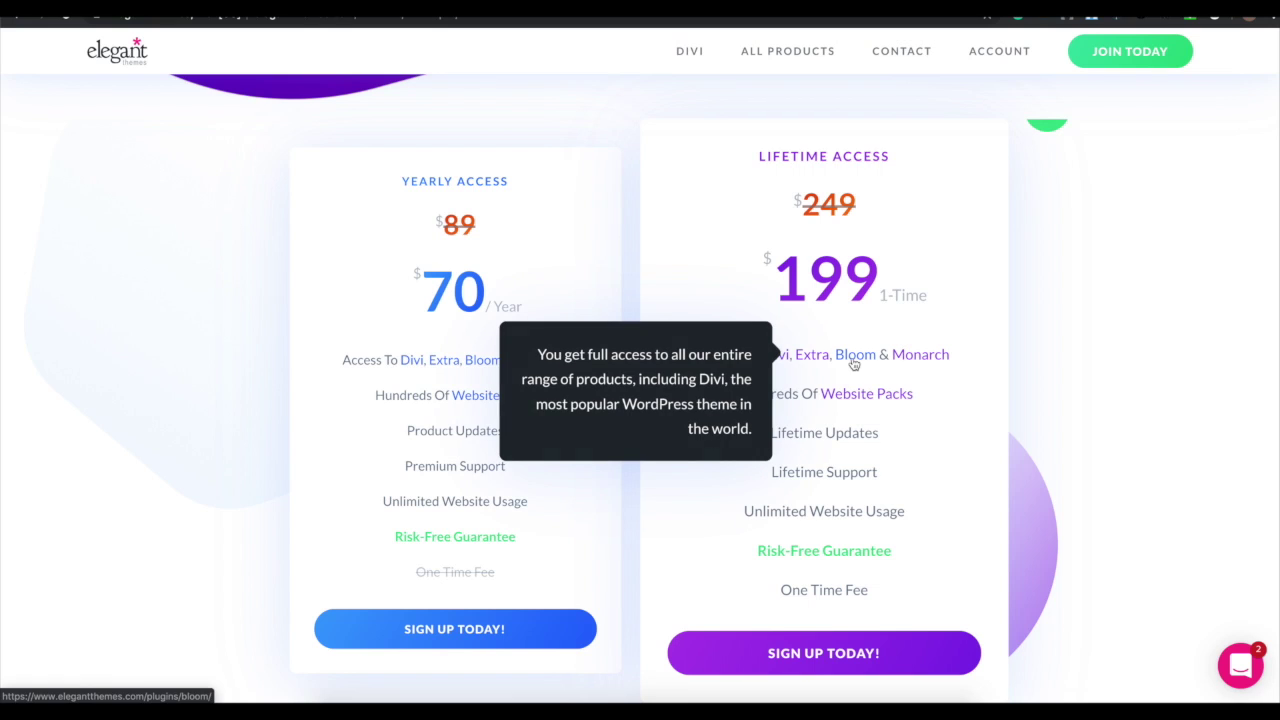
{"action": "mouse_move", "coordinate": [914, 362]}
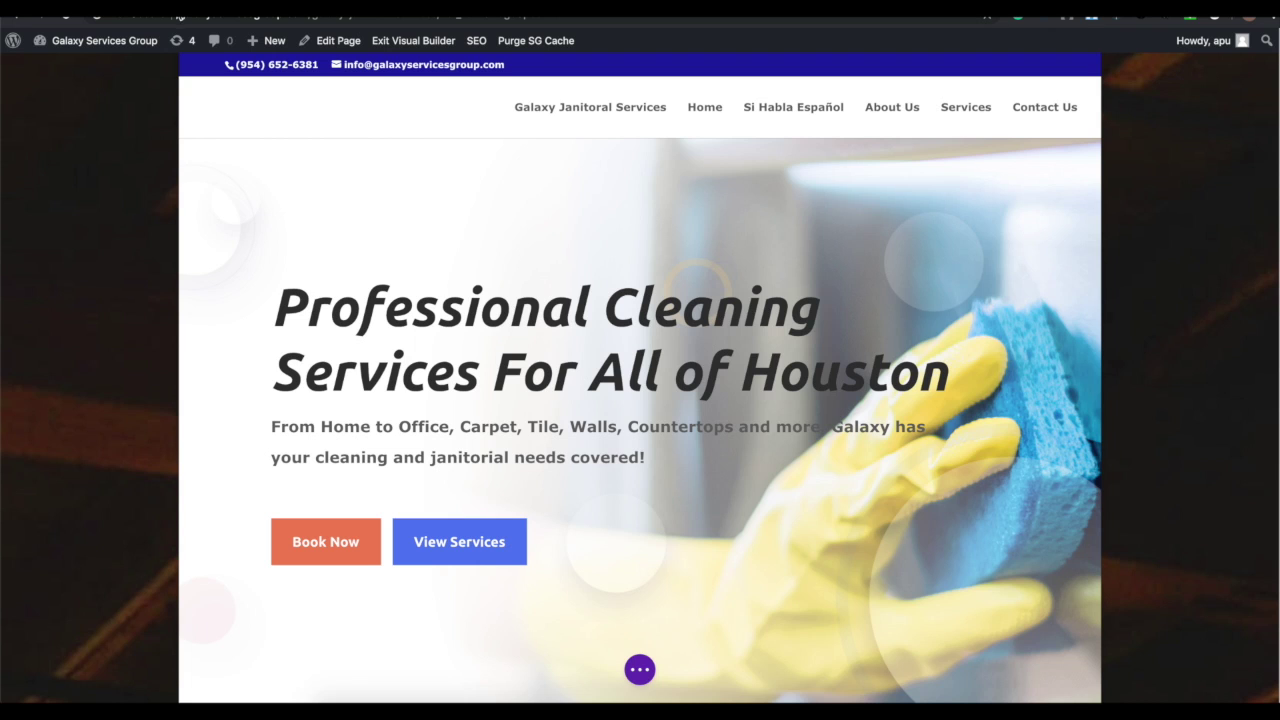
Step: Exit the Visual Builder on the janitorial services page and open the site's WordPress dashboard
{"action": "mouse_move", "coordinate": [780, 365]}
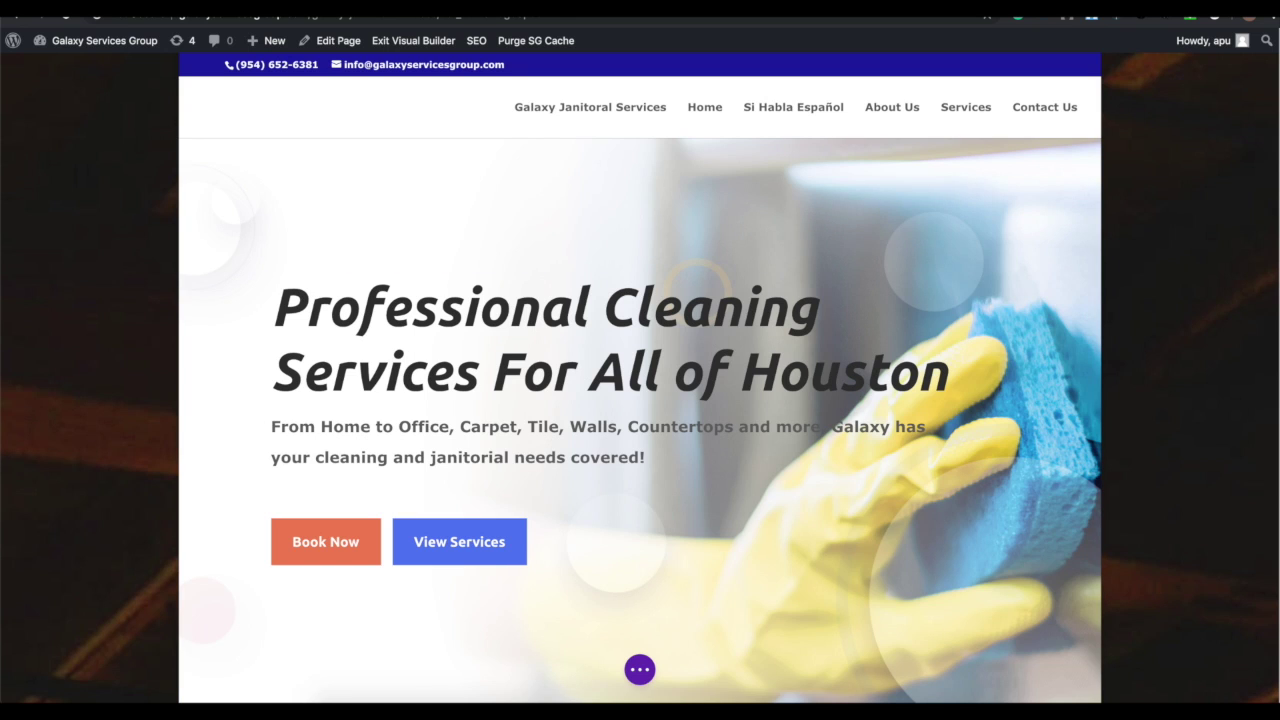
{"action": "left_click", "coordinate": [384, 42]}
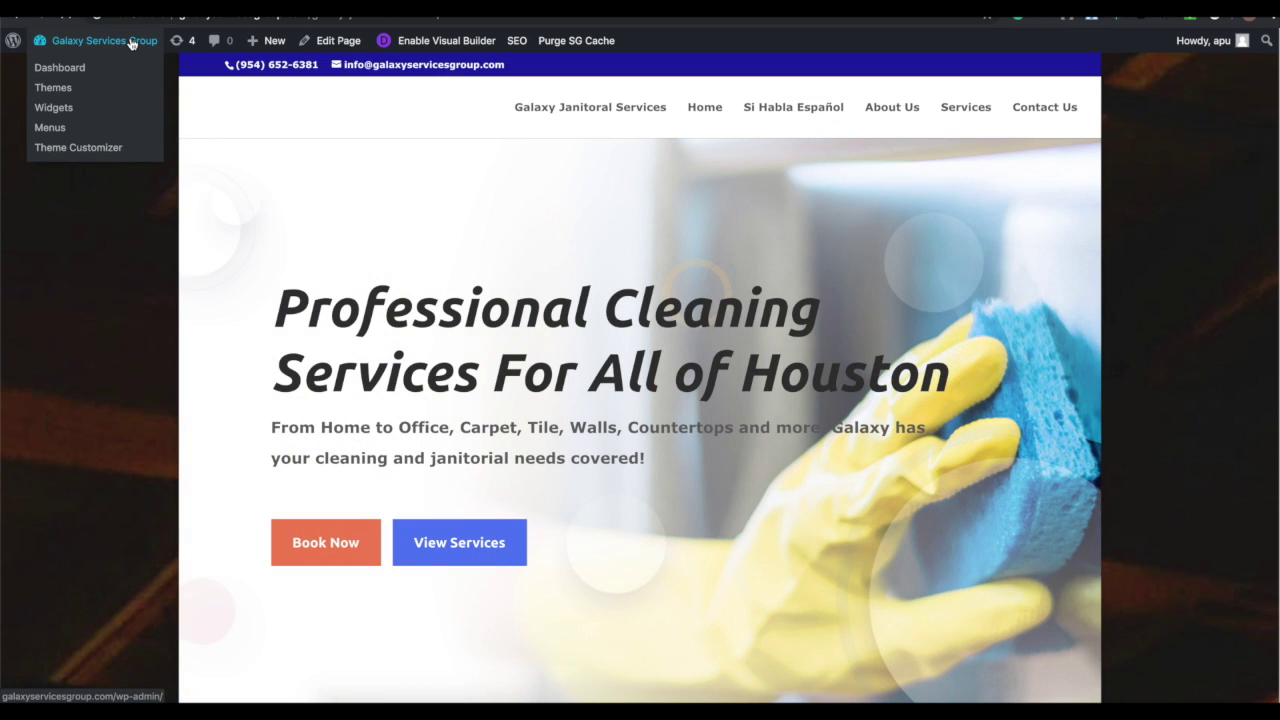
{"action": "left_click", "coordinate": [131, 42]}
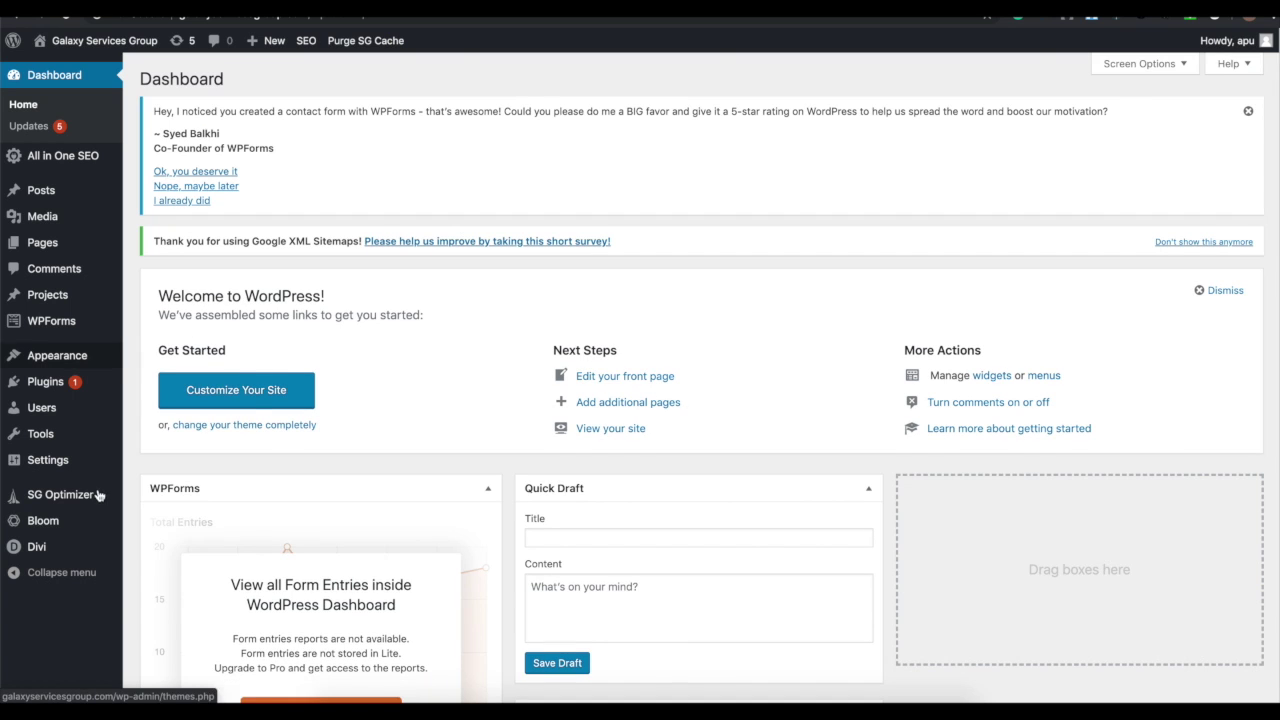
Step: Open the Leave Capture optin in Bloom and check which email providers its form integration offers, keeping MailChimp
{"action": "left_click", "coordinate": [75, 524]}
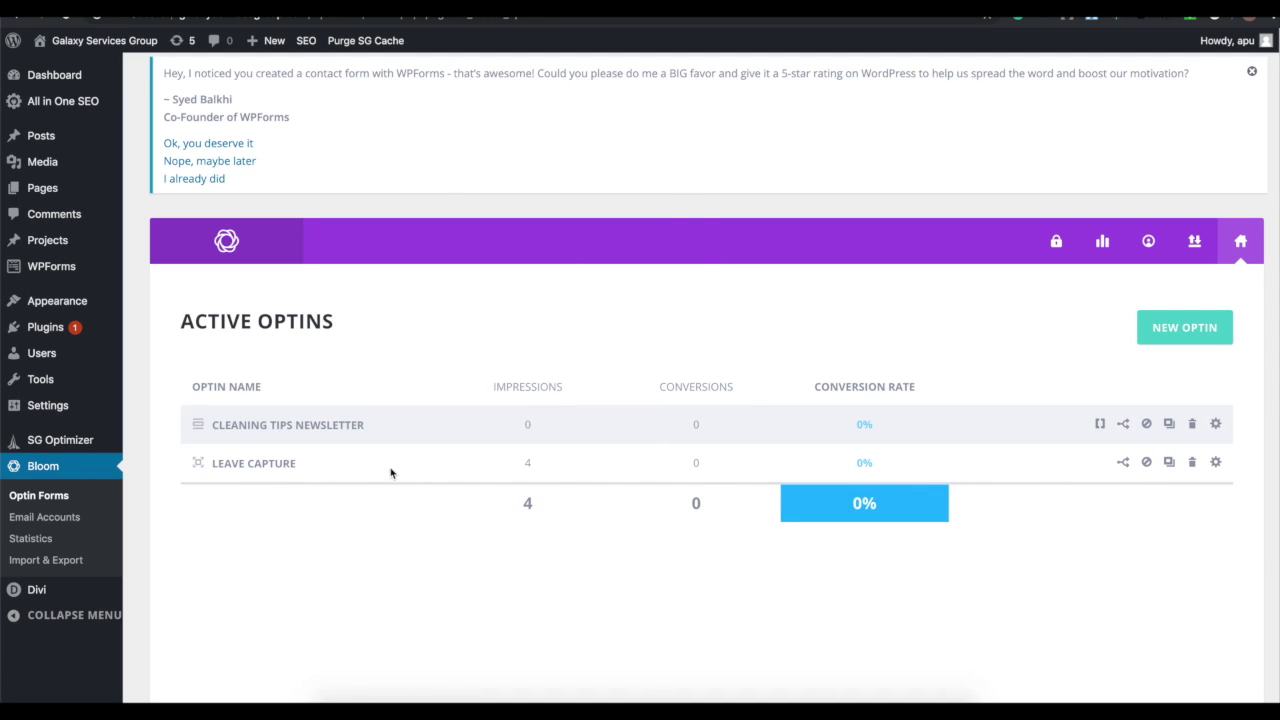
{"action": "left_click", "coordinate": [1214, 466]}
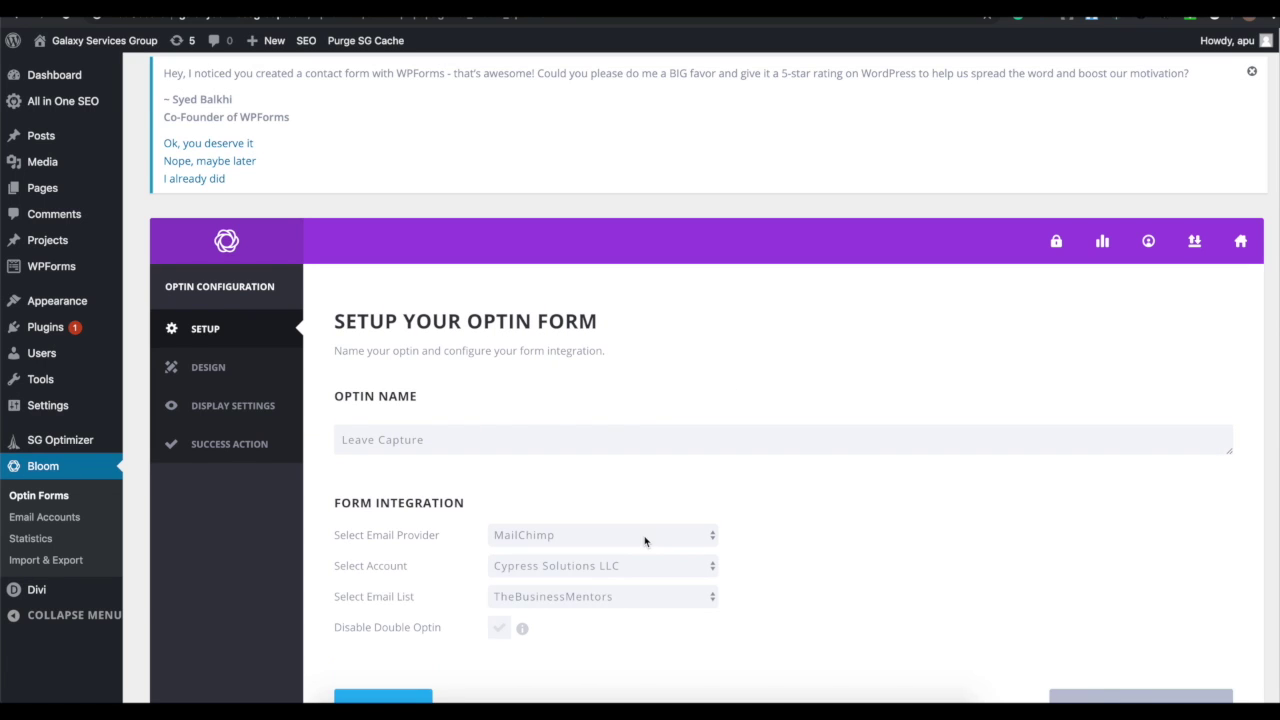
{"action": "scroll", "coordinate": [644, 542], "scroll_direction": "down", "scroll_amount": 3}
{"action": "scroll", "coordinate": [539, 330], "scroll_direction": "up", "scroll_amount": 2}
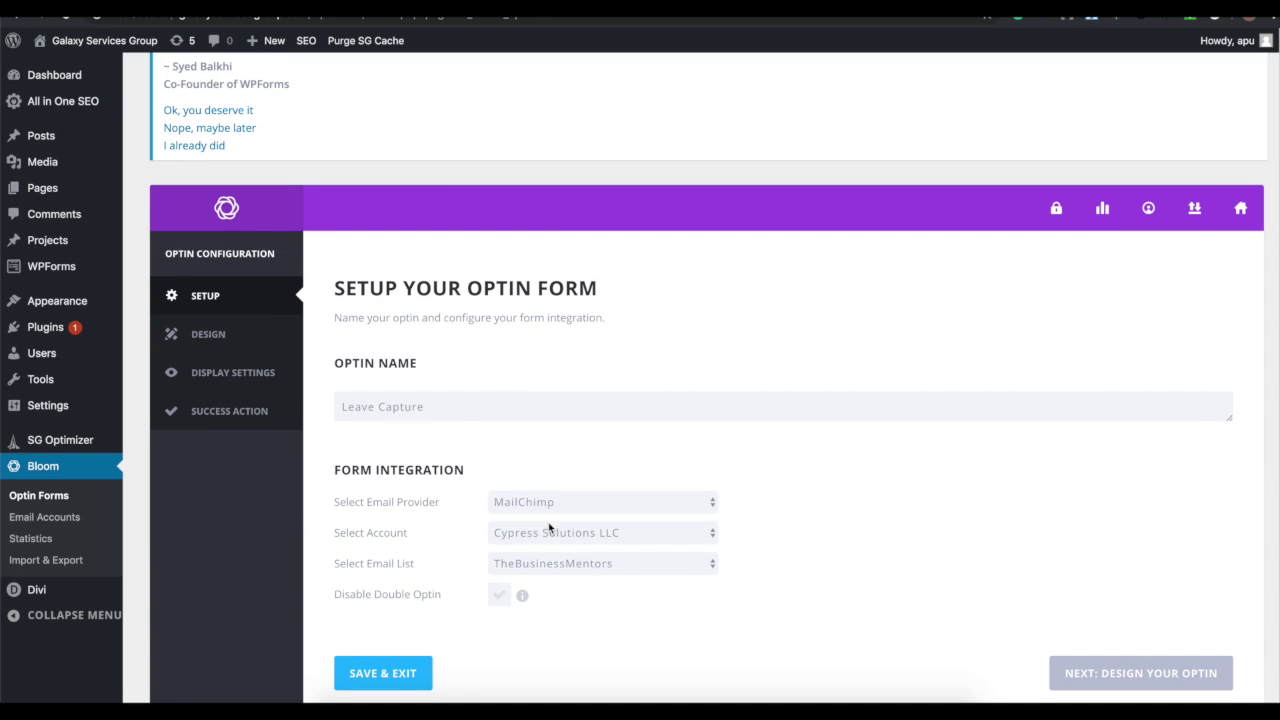
{"action": "left_click", "coordinate": [714, 505]}
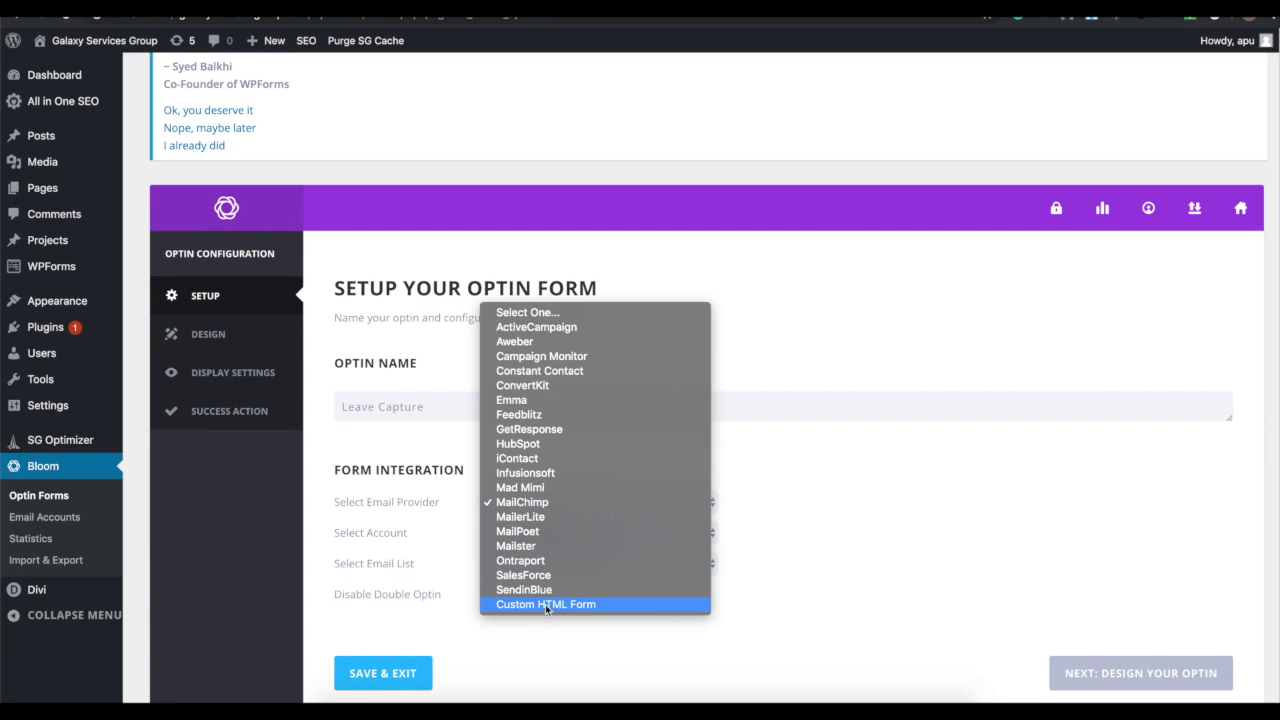
{"action": "left_click", "coordinate": [224, 340]}
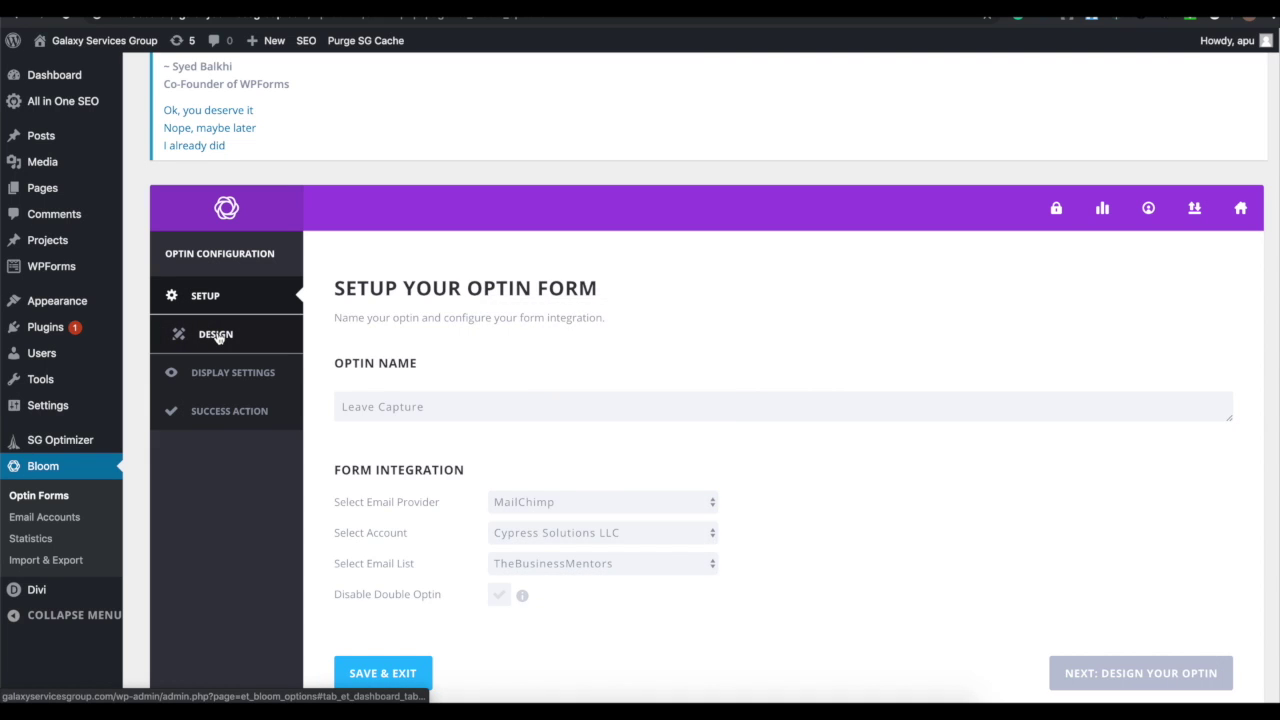
Step: Preview the Leave Capture optin's popup design and look through its border, form setup and form styling options
{"action": "left_click", "coordinate": [224, 340]}
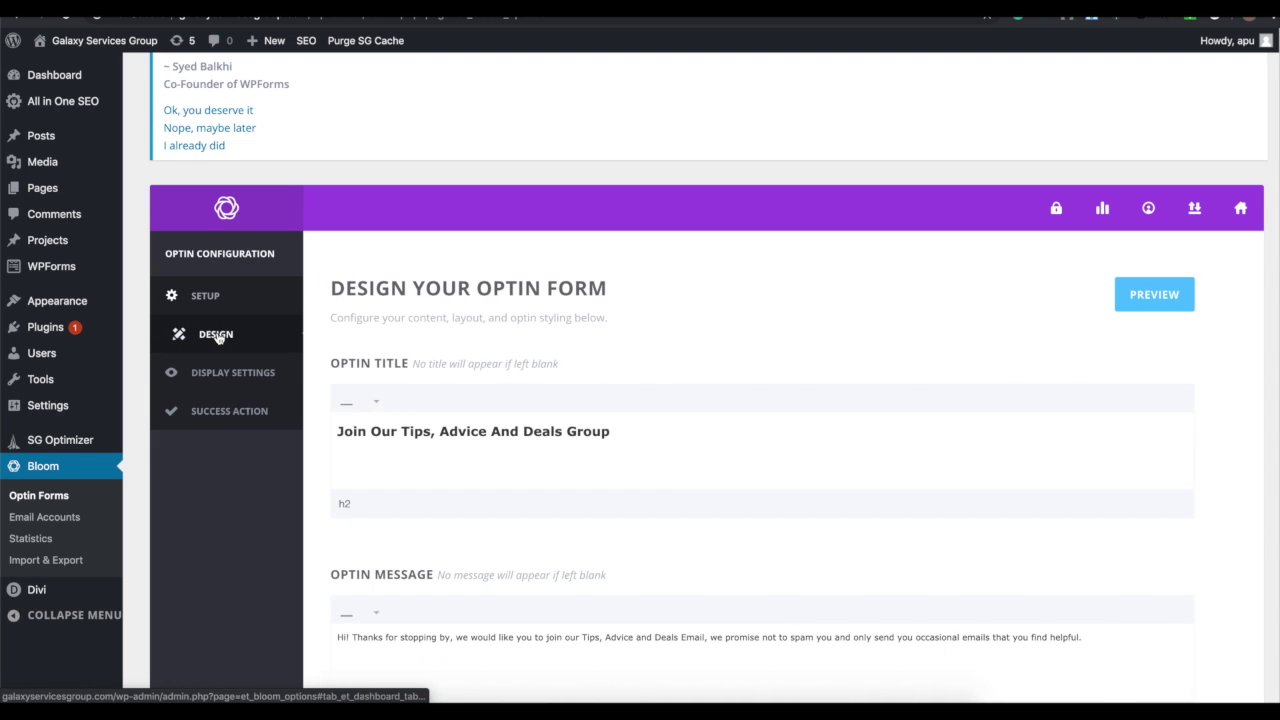
{"action": "left_click", "coordinate": [1168, 295]}
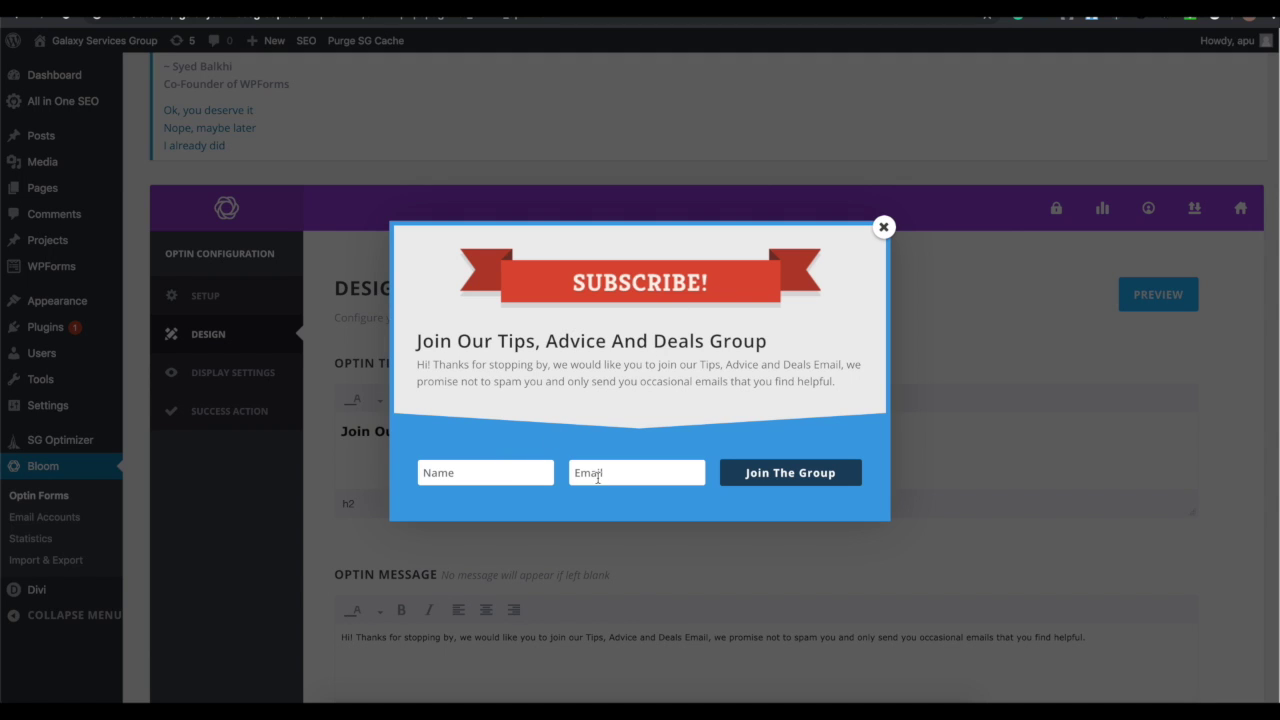
{"action": "left_click", "coordinate": [881, 229]}
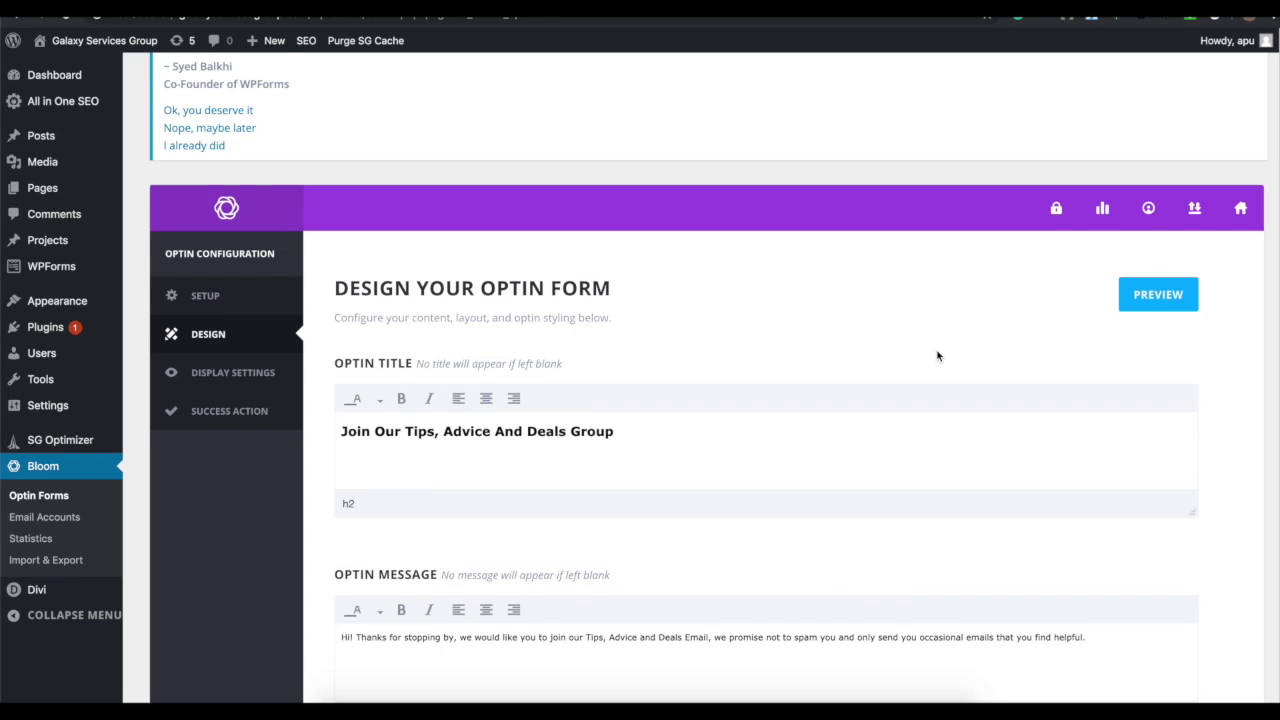
{"action": "scroll", "coordinate": [937, 355], "scroll_direction": "down", "scroll_amount": 10}
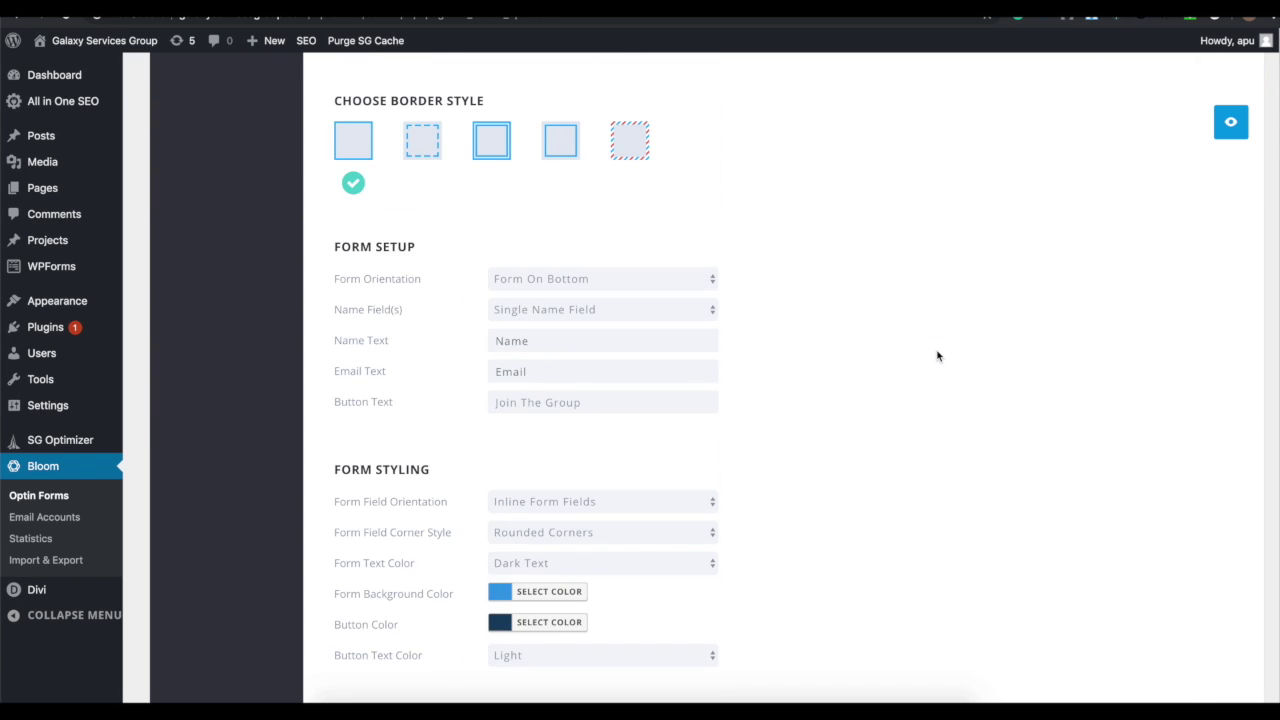
{"action": "scroll", "coordinate": [937, 355], "scroll_direction": "up", "scroll_amount": 2}
{"action": "scroll", "coordinate": [600, 314], "scroll_direction": "up", "scroll_amount": 10}
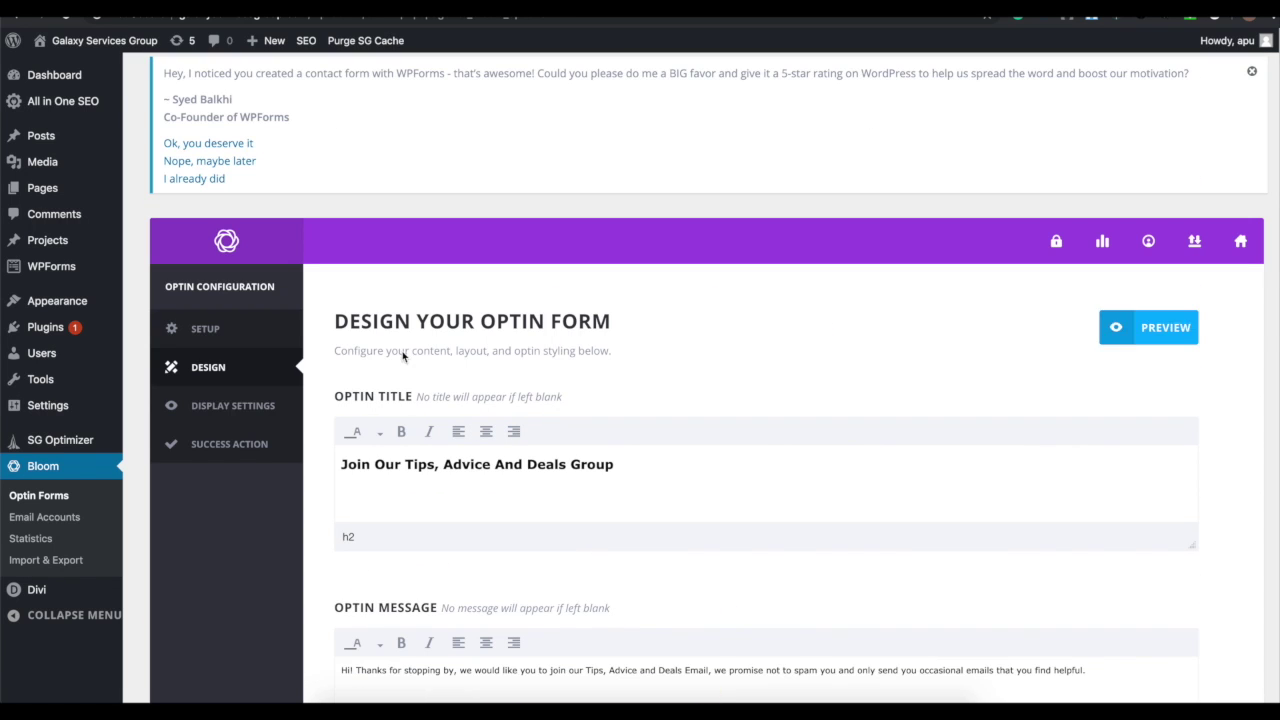
Step: Review the Leave Capture optin's display settings, including its time delay, inactivity and scrolling triggers
{"action": "left_click", "coordinate": [258, 410]}
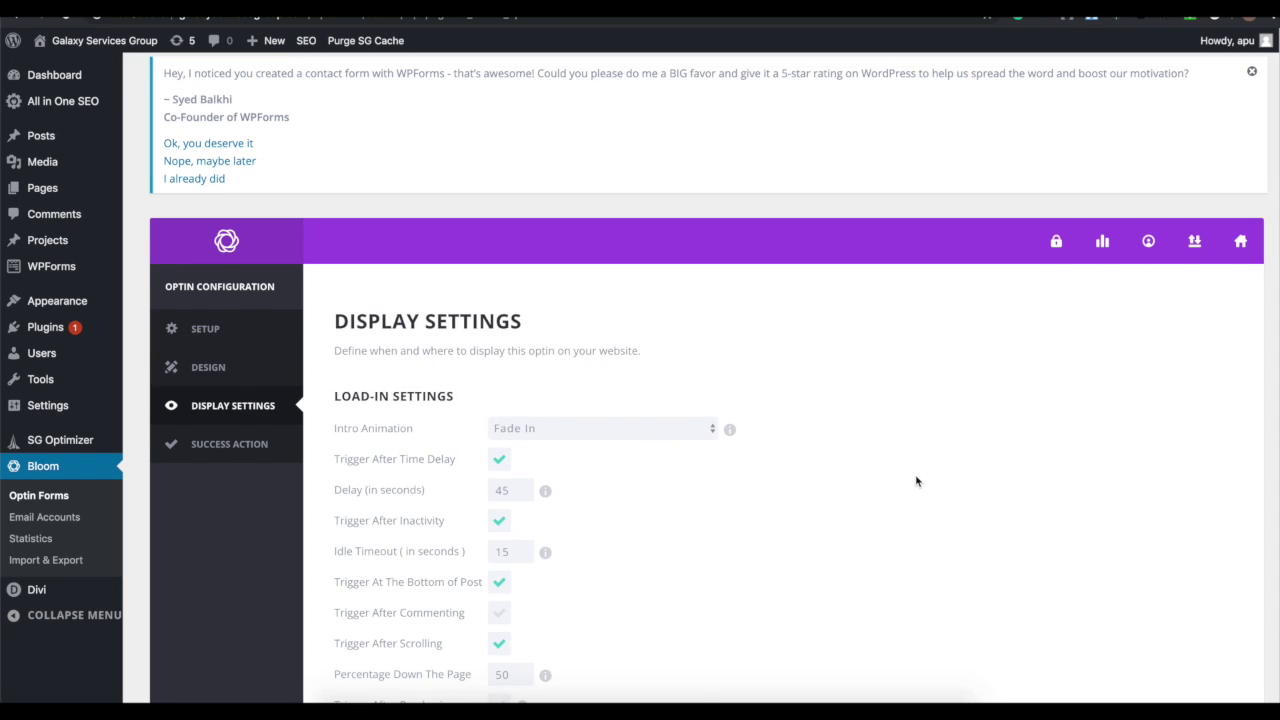
{"action": "scroll", "coordinate": [919, 480], "scroll_direction": "down", "scroll_amount": 1}
{"action": "scroll", "coordinate": [606, 385], "scroll_direction": "down", "scroll_amount": 2}
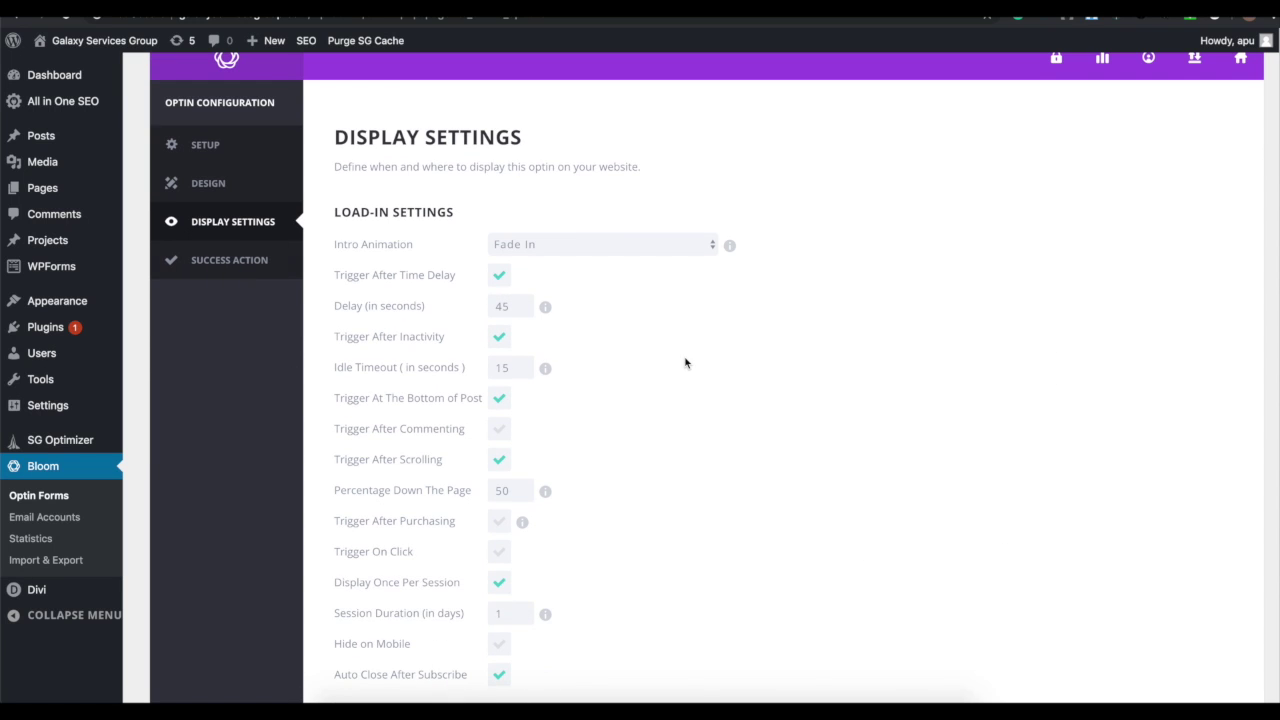
Step: Check the Leave Capture optin's success action types, keeping Success Message
{"action": "left_click", "coordinate": [230, 262]}
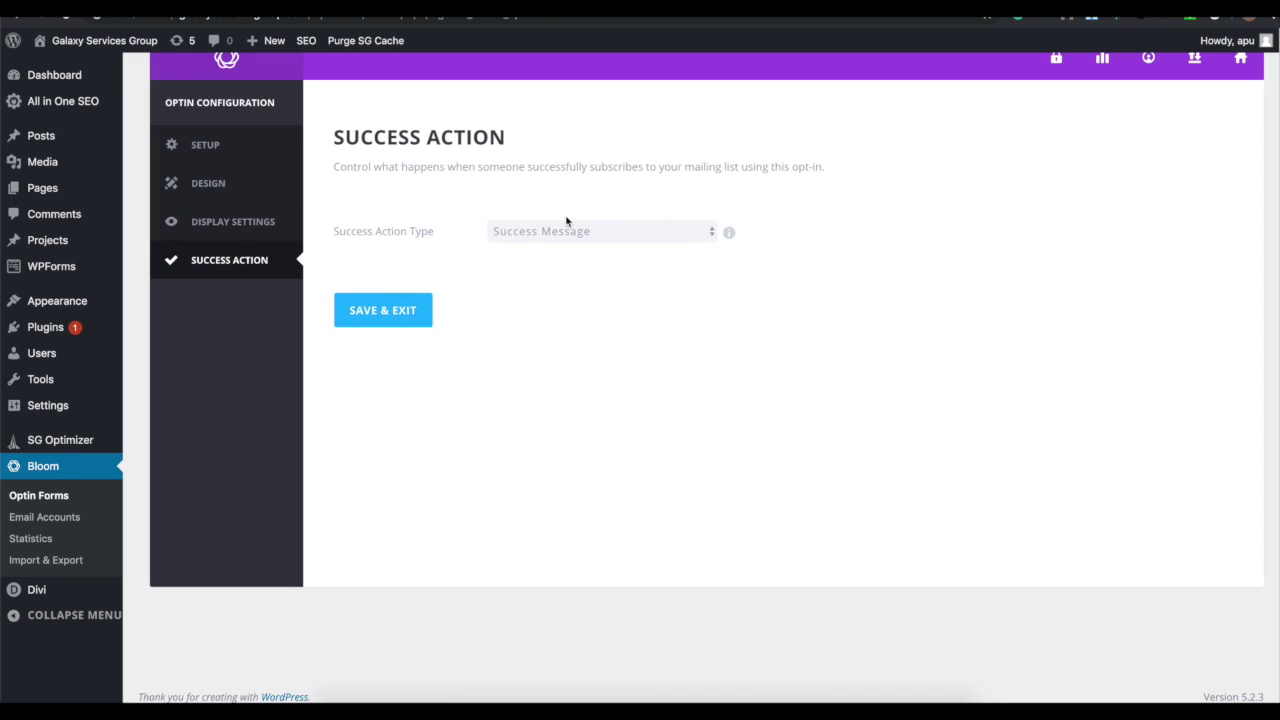
{"action": "left_click", "coordinate": [606, 234]}
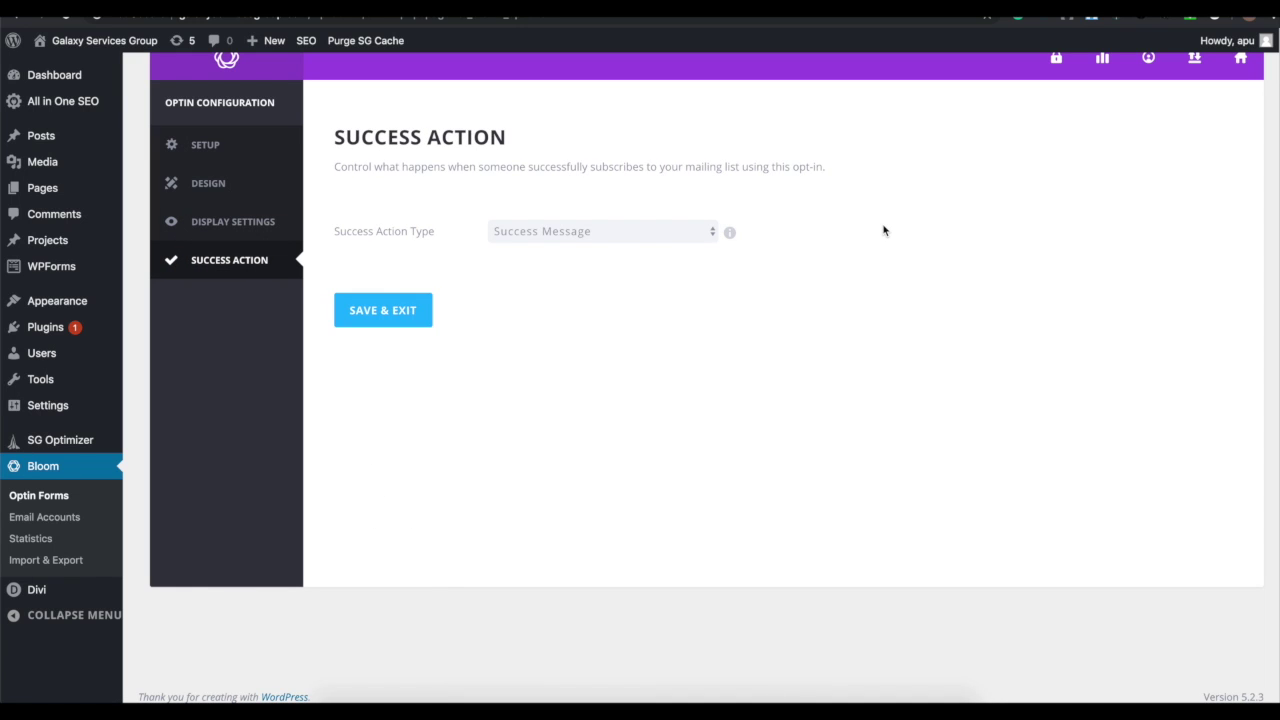
{"action": "scroll", "coordinate": [883, 231], "scroll_direction": "up", "scroll_amount": 3}
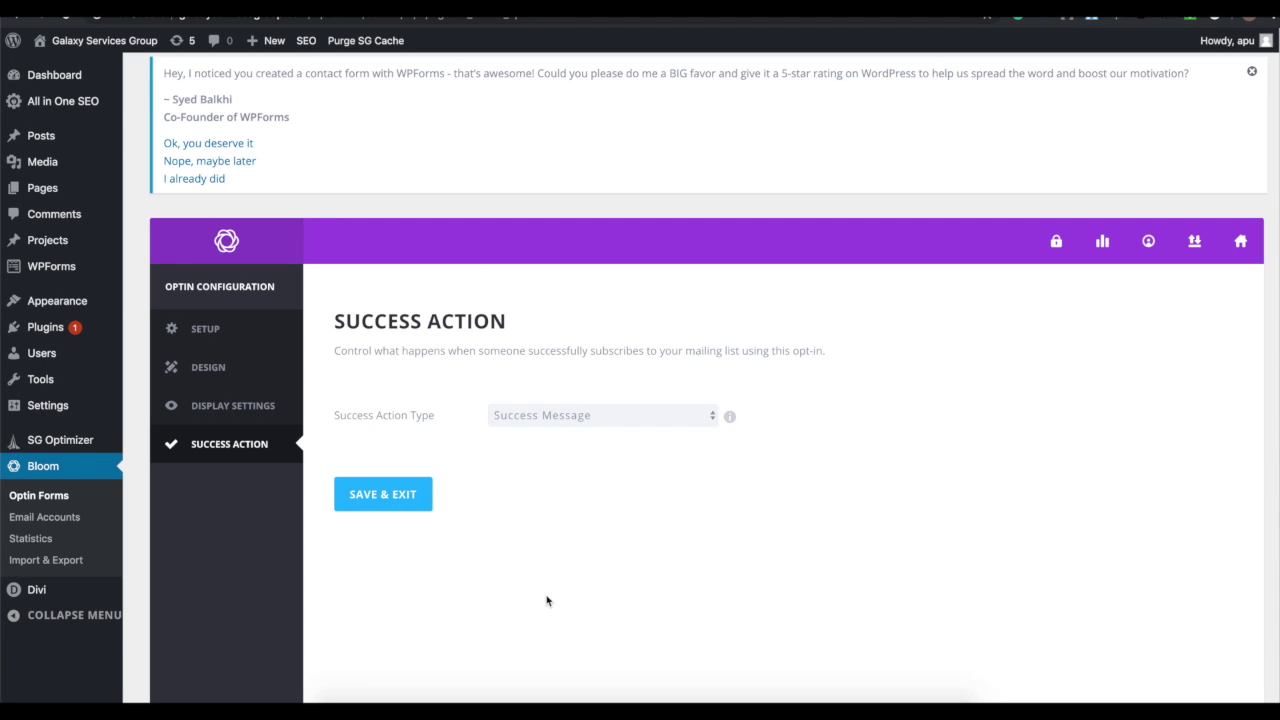
{"action": "scroll", "coordinate": [546, 600], "scroll_direction": "down", "scroll_amount": 3}
{"action": "scroll", "coordinate": [546, 600], "scroll_direction": "up", "scroll_amount": 3}
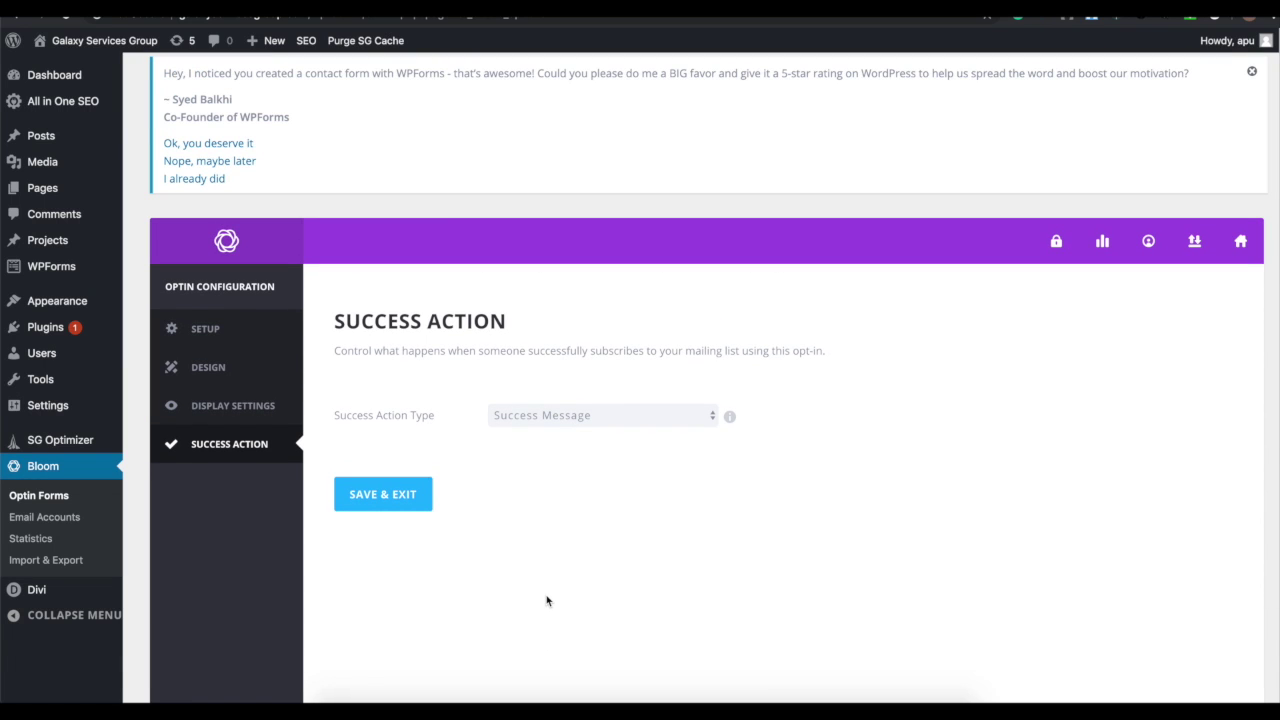